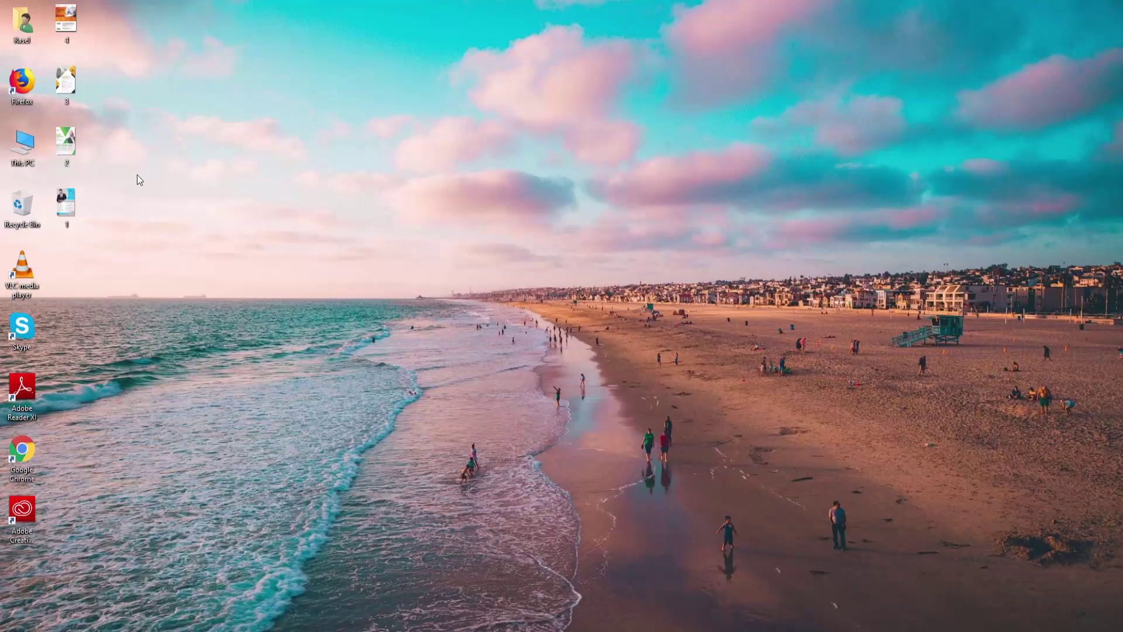
Step: Place the orange marketing flyer, scale it to nearly fill the page, and show rulers
{"action": "mouse_move", "coordinate": [66, 19]}
{"action": "left_mouse_down"}
{"action": "mouse_move", "coordinate": [396, 625]}
{"action": "mouse_move", "coordinate": [495, 323]}
{"action": "left_mouse_up"}
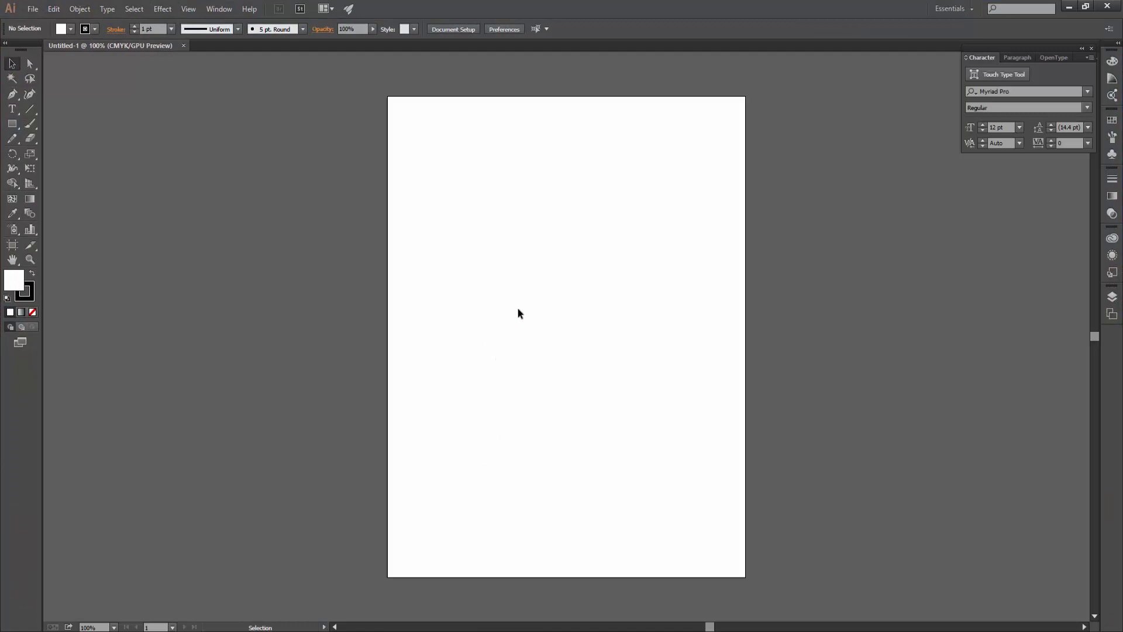
{"action": "left_click_drag", "start_coordinate": [549, 365], "coordinate": [608, 359]}
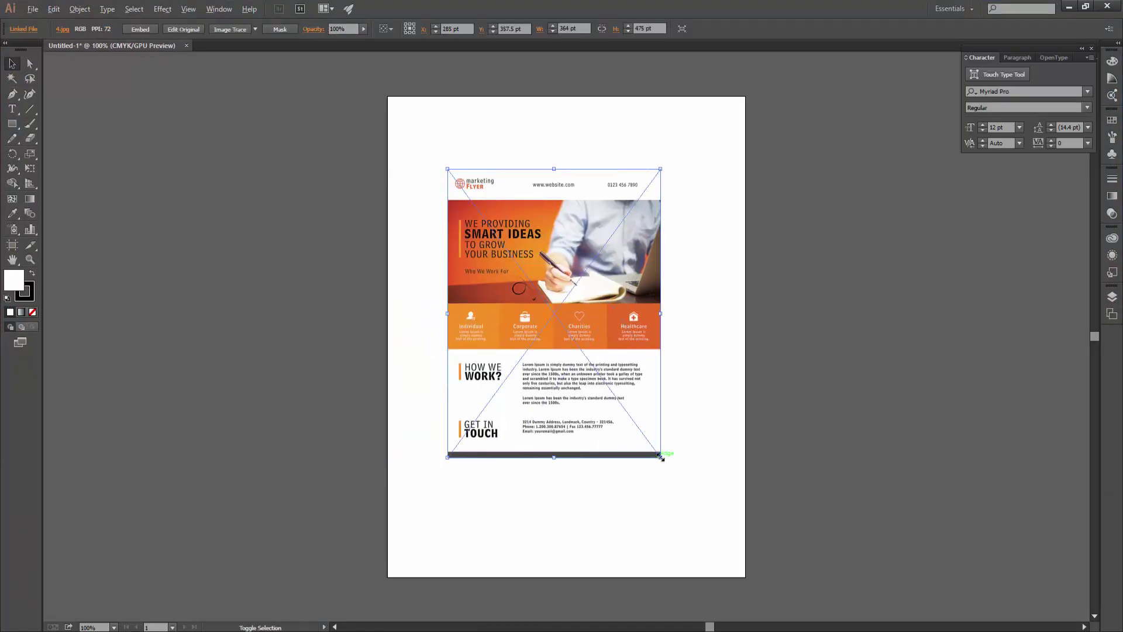
{"action": "left_click_drag", "start_coordinate": [660, 457], "coordinate": [720, 536]}
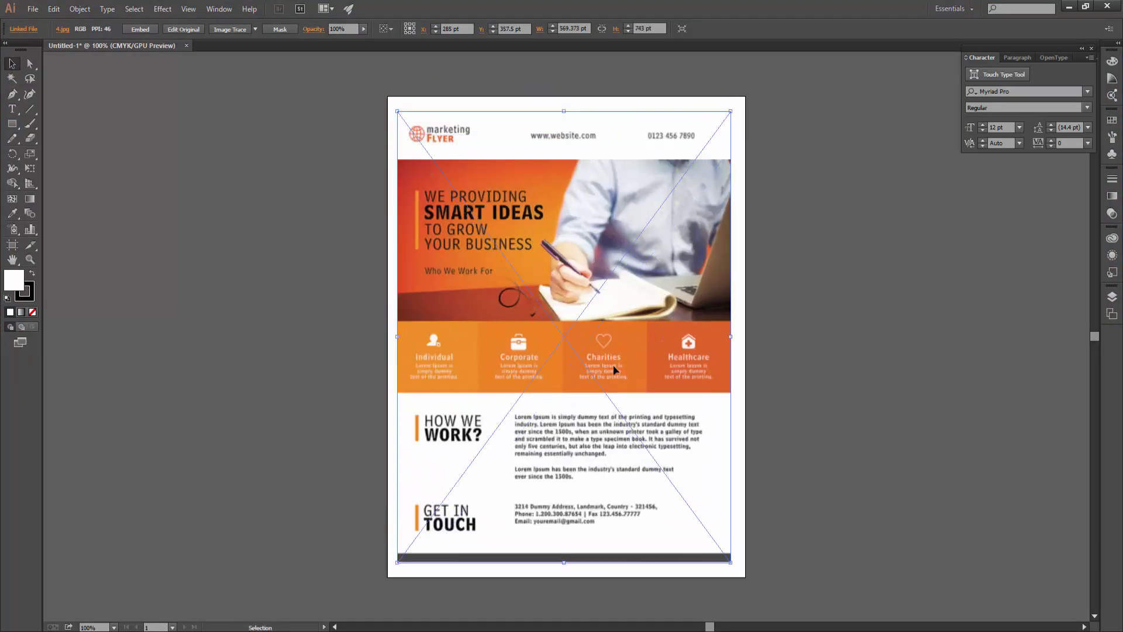
{"action": "left_click", "coordinate": [892, 152]}
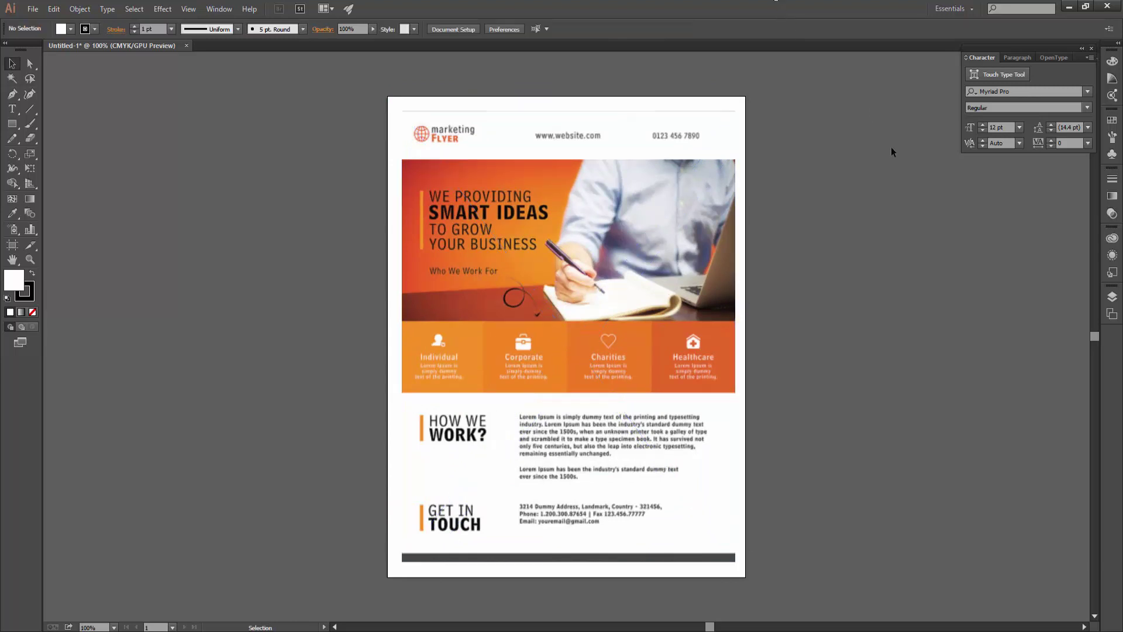
{"action": "key", "text": "ctrl+r"}
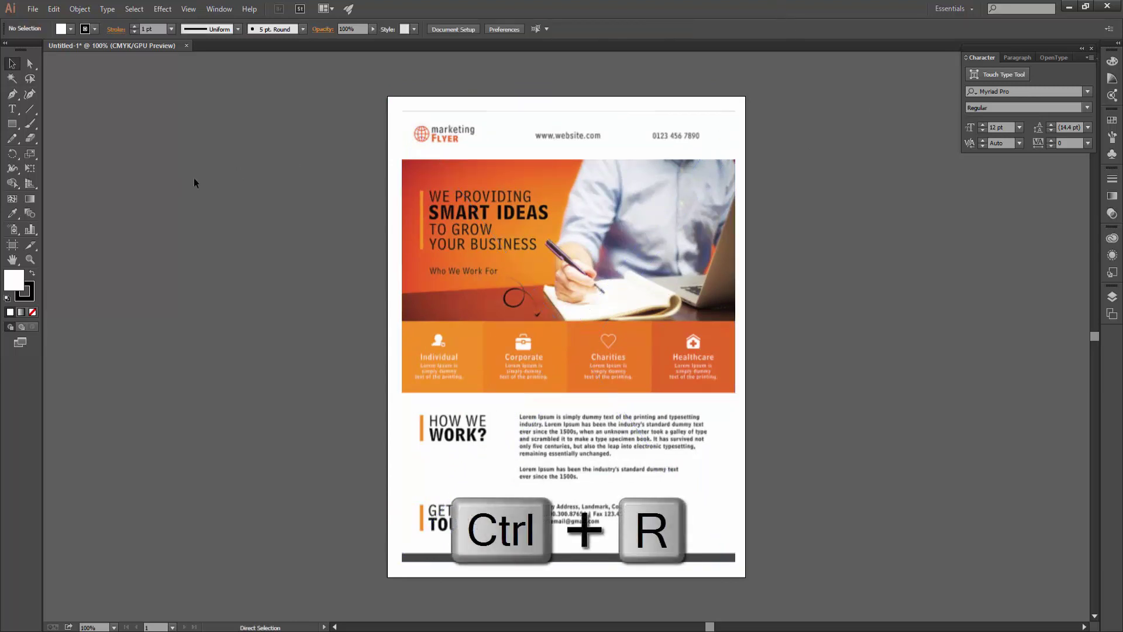
{"action": "key", "text": "ctrl+r"}
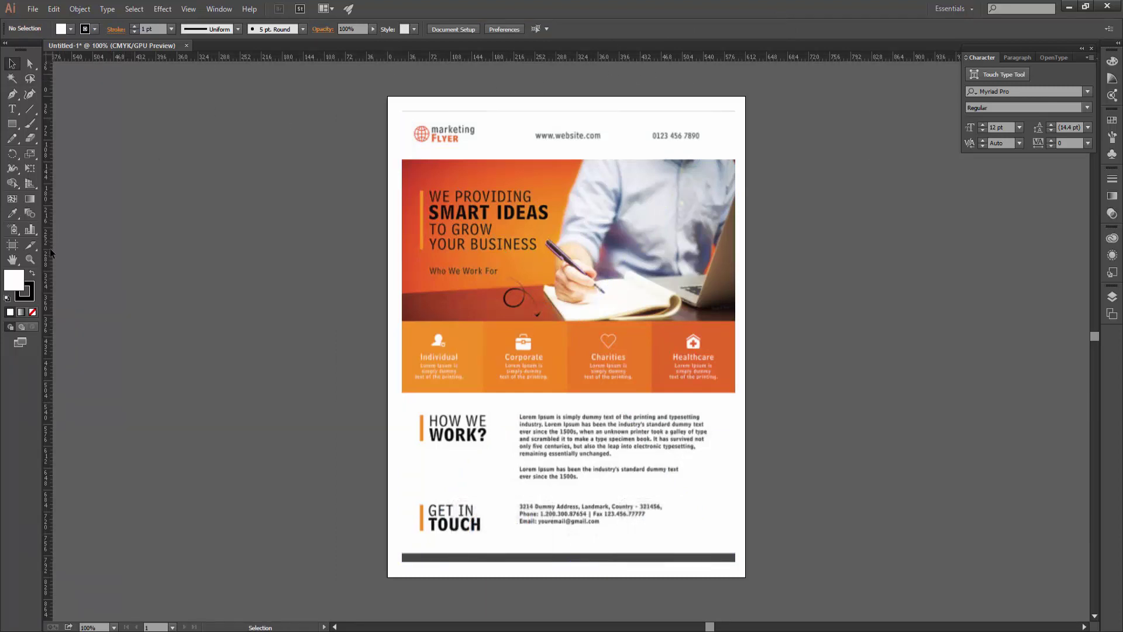
Step: Pull a vertical guide from the left ruler to the flyer's middle, then delete the orange flyer
{"action": "left_click_drag", "start_coordinate": [50, 253], "coordinate": [53, 250]}
{"action": "mouse_move", "coordinate": [387, 285]}
{"action": "left_mouse_down"}
{"action": "mouse_move", "coordinate": [299, 295]}
{"action": "mouse_move", "coordinate": [419, 315]}
{"action": "left_mouse_up"}
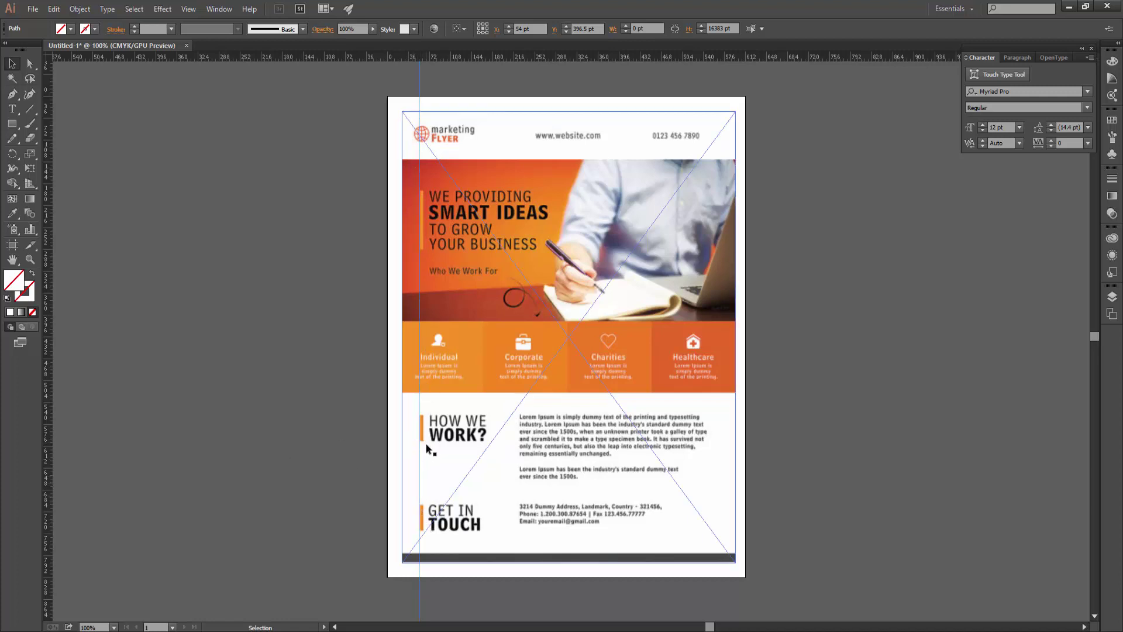
{"action": "left_click_drag", "start_coordinate": [426, 448], "coordinate": [430, 455]}
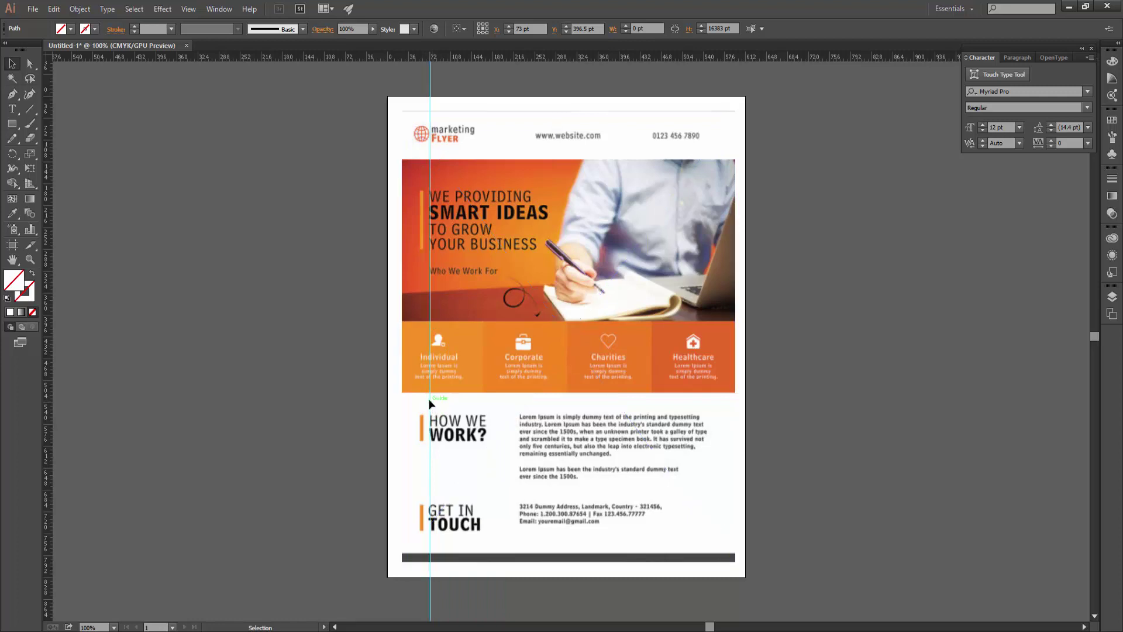
{"action": "left_click_drag", "start_coordinate": [430, 401], "coordinate": [519, 404]}
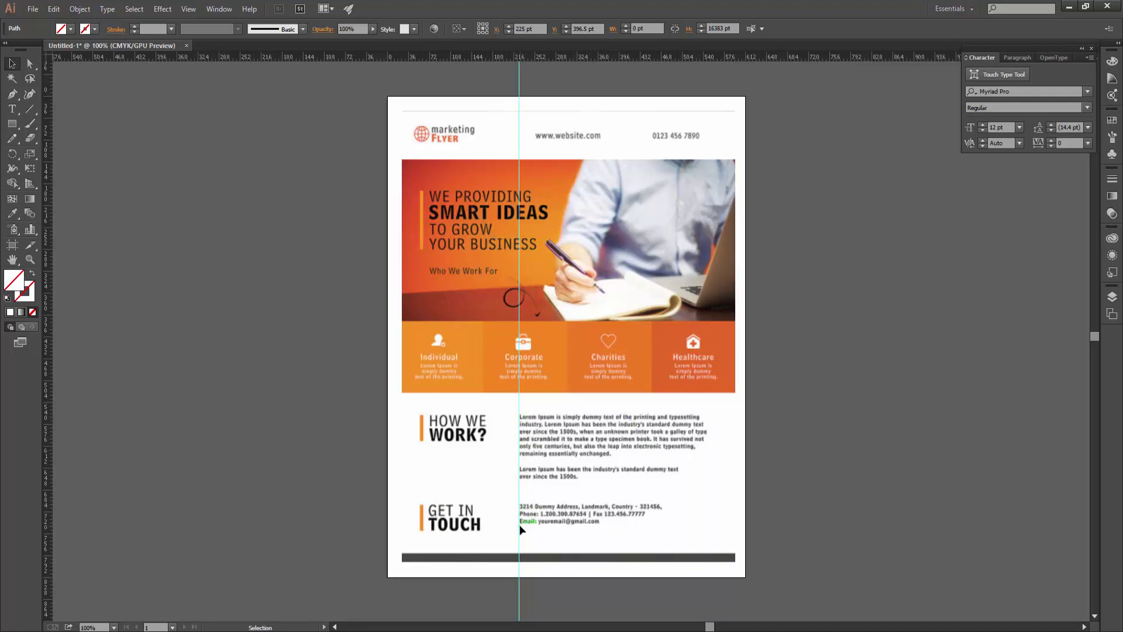
{"action": "left_click", "coordinate": [531, 433]}
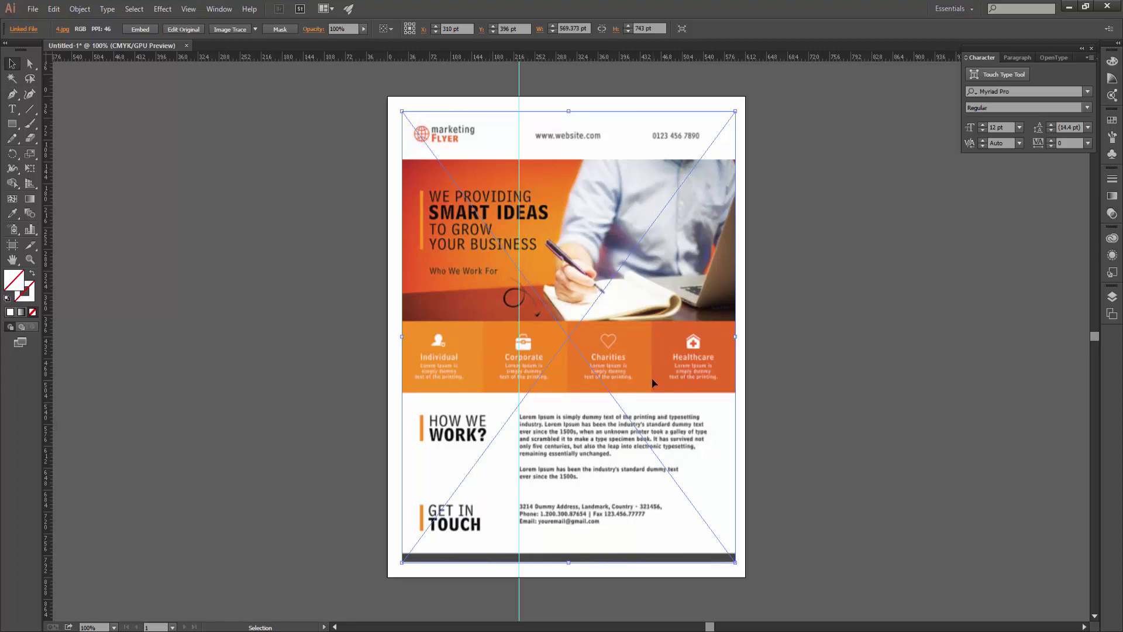
{"action": "key", "text": "Delete"}
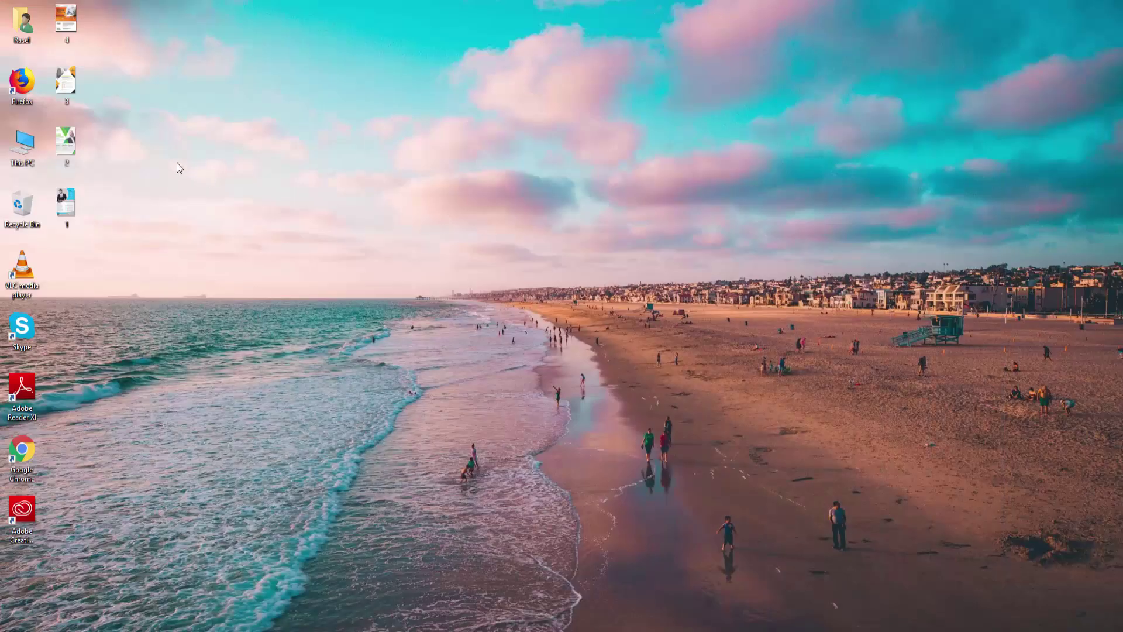
Step: Place the yellow Creative Business Development flyer and enlarge it over the page
{"action": "left_click_drag", "start_coordinate": [66, 97], "coordinate": [582, 383]}
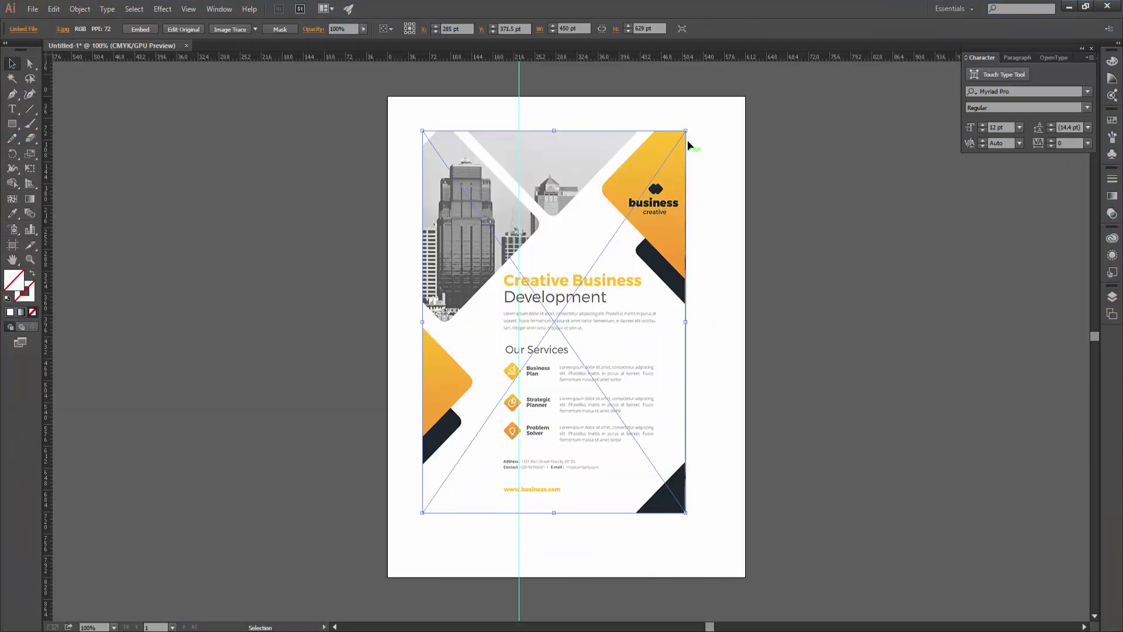
{"action": "left_click_drag", "start_coordinate": [685, 130], "coordinate": [760, 93]}
{"action": "left_click_drag", "start_coordinate": [520, 245], "coordinate": [535, 251]}
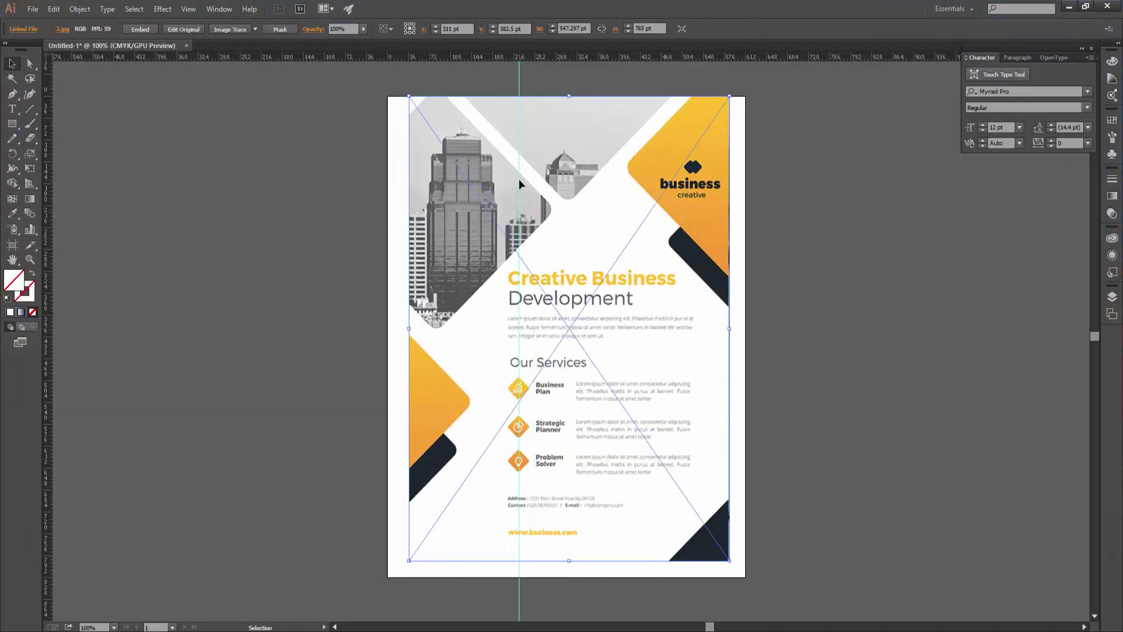
{"action": "left_click_drag", "start_coordinate": [520, 184], "coordinate": [532, 198]}
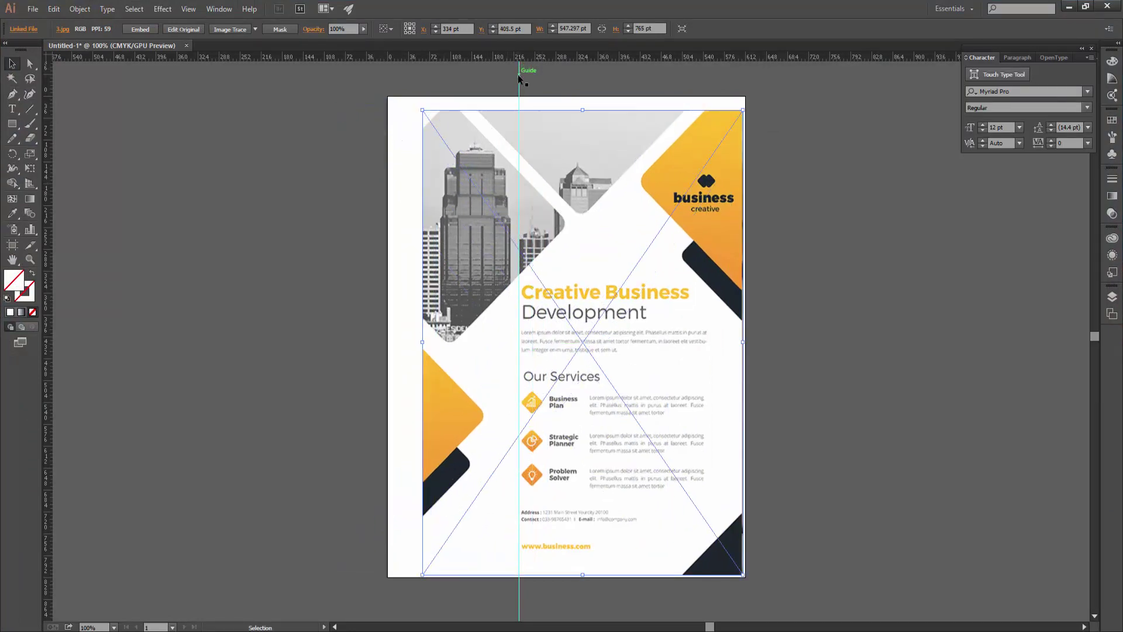
{"action": "left_click_drag", "start_coordinate": [518, 77], "coordinate": [525, 335]}
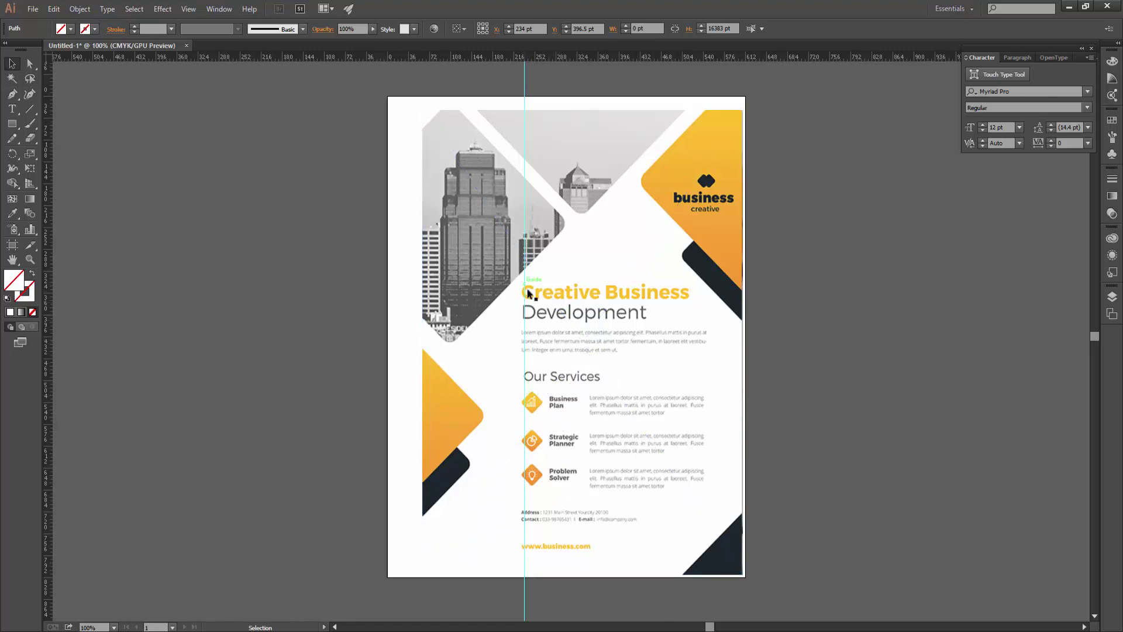
Step: Reposition the yellow flyer and shift the vertical guide about 70 pt right
{"action": "key", "text": "ctrl+shift+a"}
{"action": "key", "text": "ctrl+a"}
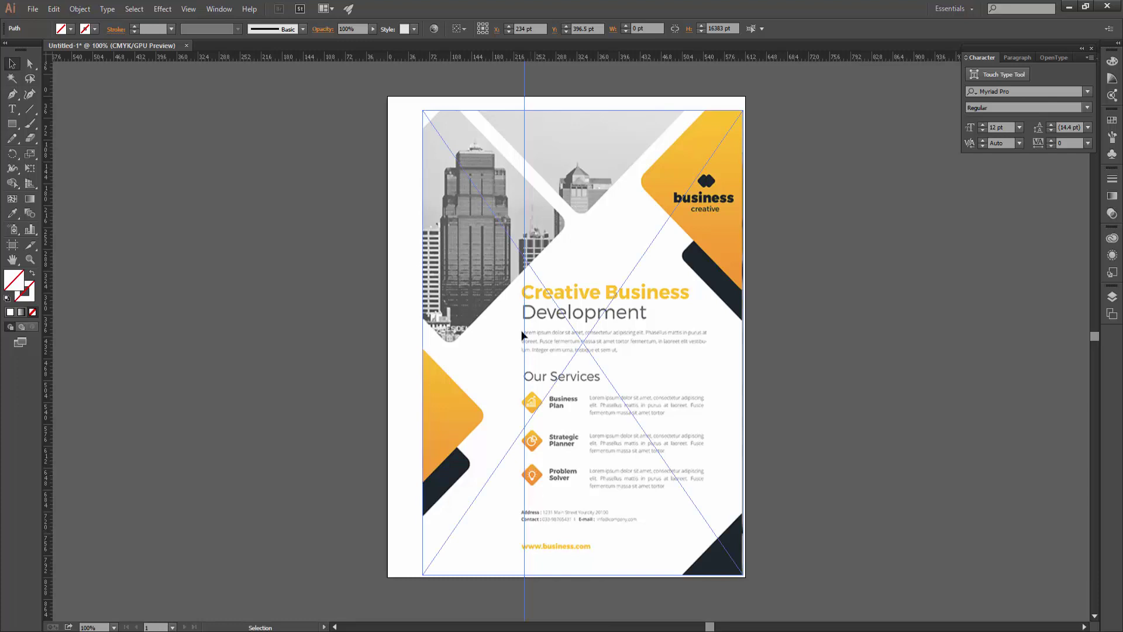
{"action": "left_click", "coordinate": [483, 378]}
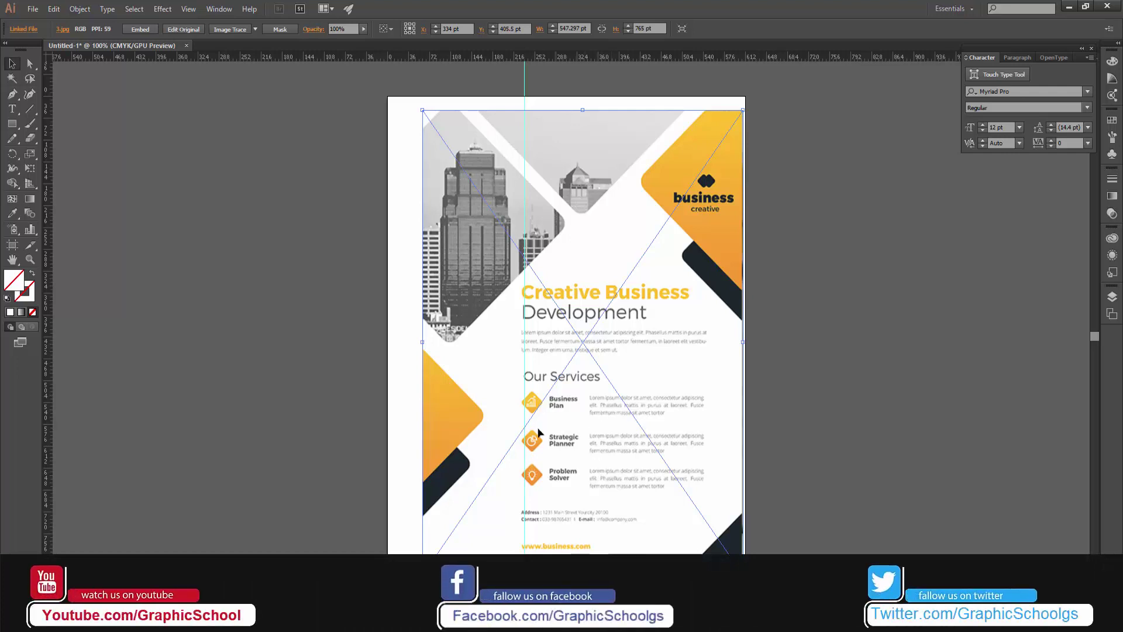
{"action": "left_click_drag", "start_coordinate": [586, 406], "coordinate": [607, 400]}
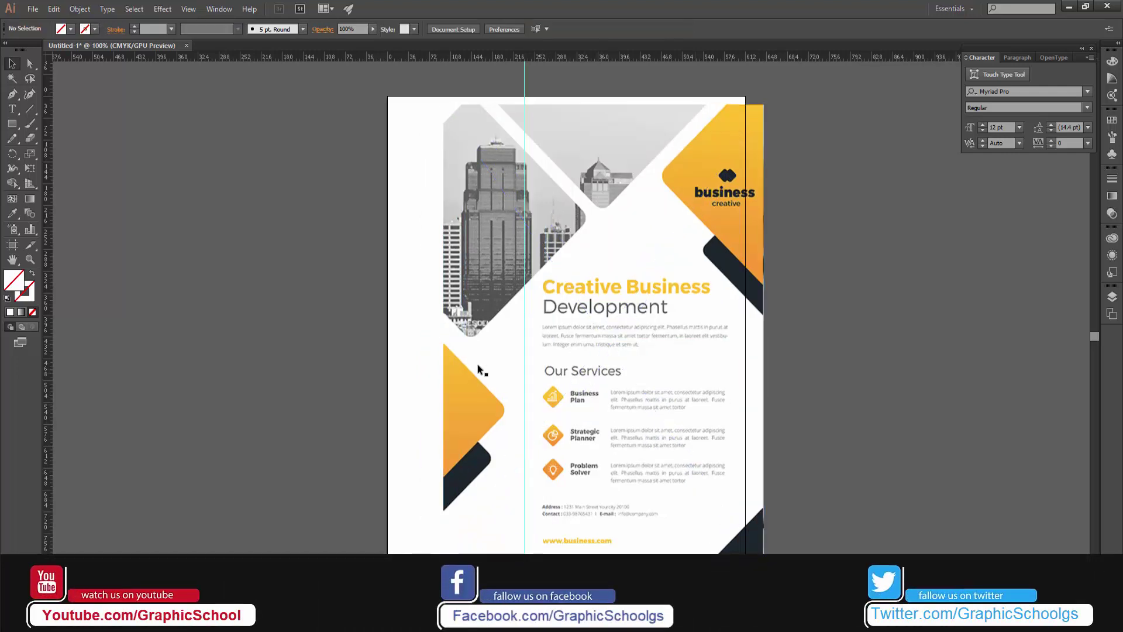
{"action": "mouse_move", "coordinate": [493, 343]}
{"action": "left_mouse_down"}
{"action": "mouse_move", "coordinate": [503, 344]}
{"action": "mouse_move", "coordinate": [470, 343]}
{"action": "left_mouse_up"}
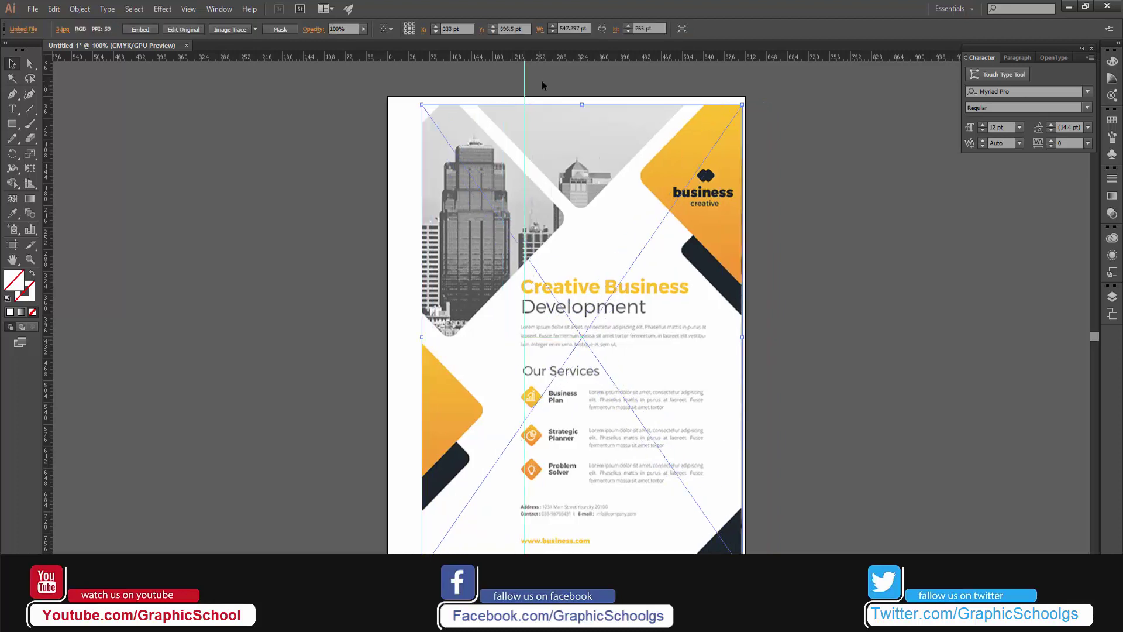
{"action": "left_click_drag", "start_coordinate": [524, 81], "coordinate": [550, 82]}
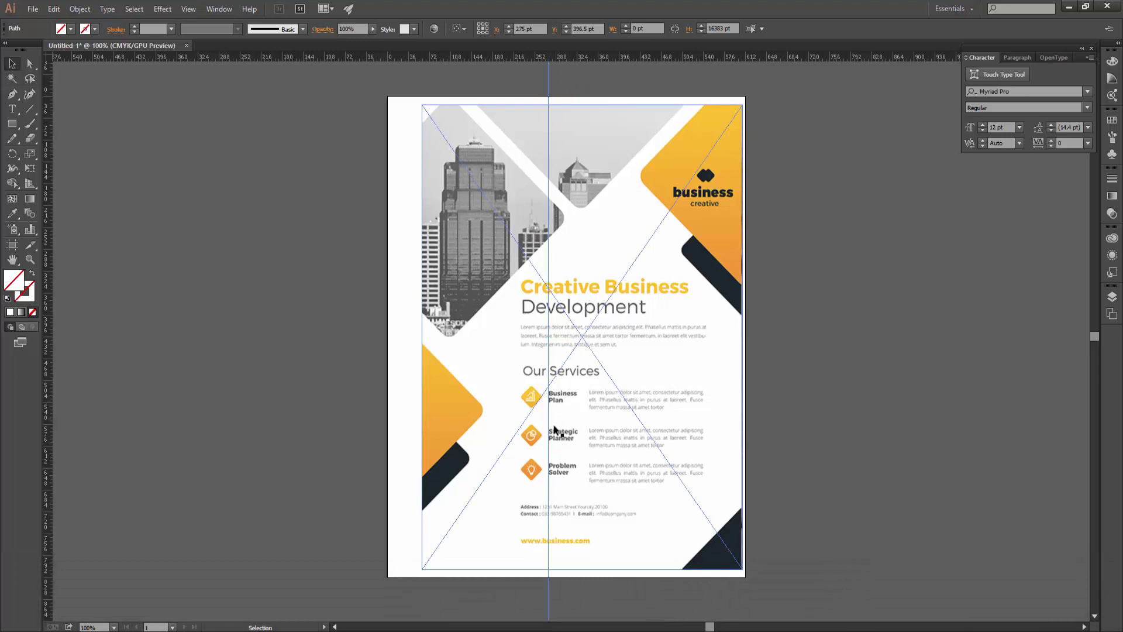
{"action": "key", "text": "ctrl+h"}
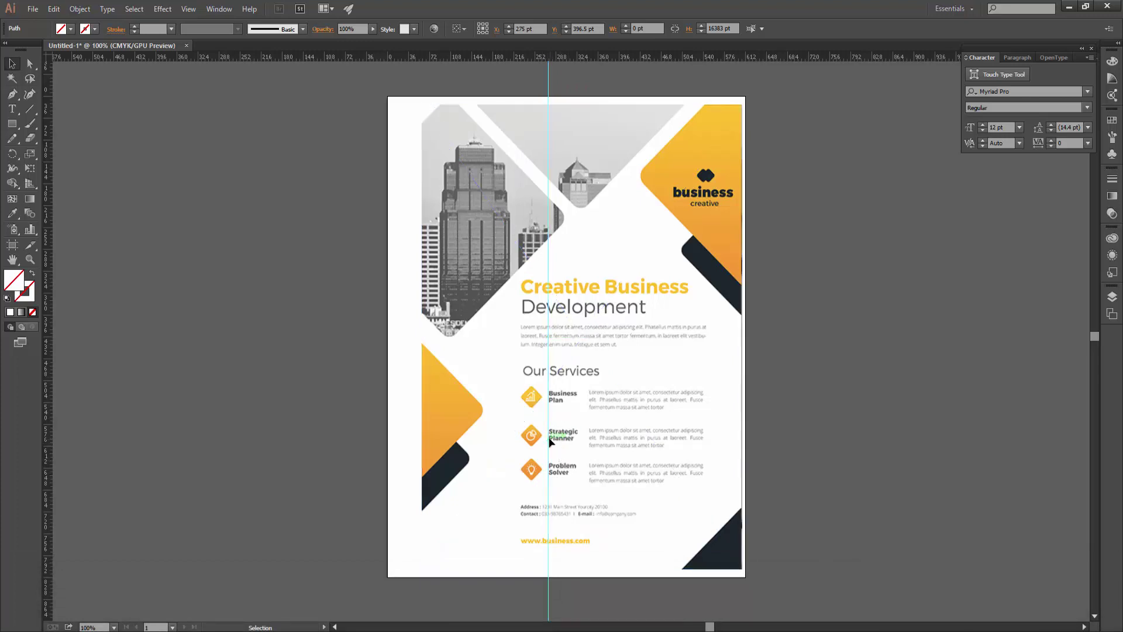
{"action": "left_click_drag", "start_coordinate": [554, 439], "coordinate": [596, 439]}
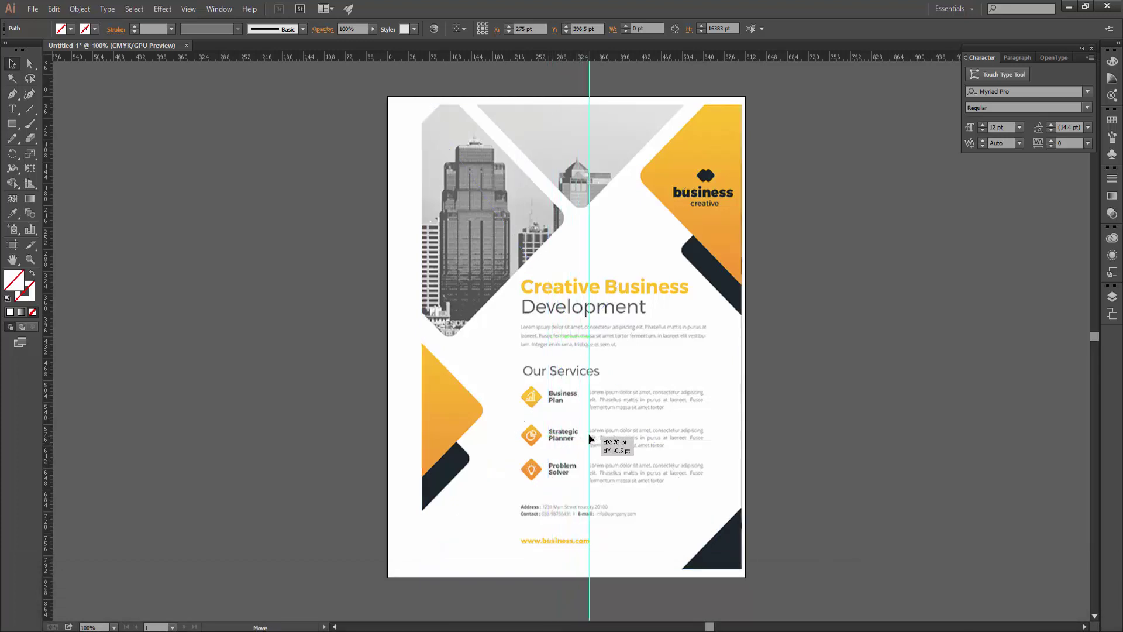
{"action": "key", "text": "ctrl+h"}
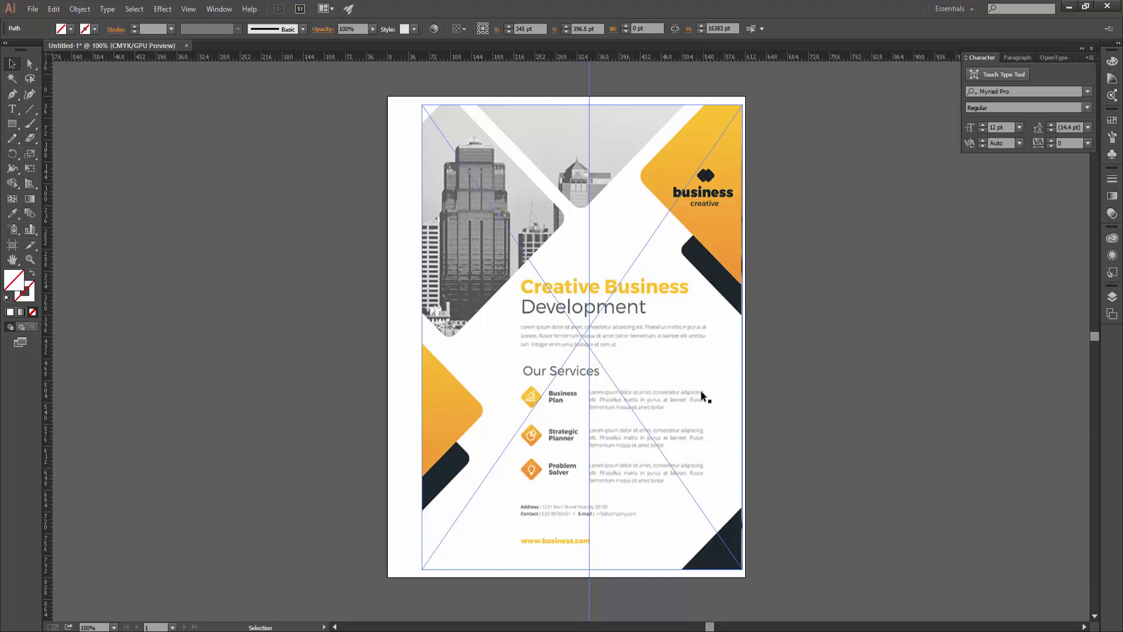
Step: Move the guide to the flyer's right text edge, then delete the yellow flyer
{"action": "left_click", "coordinate": [631, 582]}
{"action": "left_click_drag", "start_coordinate": [588, 86], "coordinate": [705, 94]}
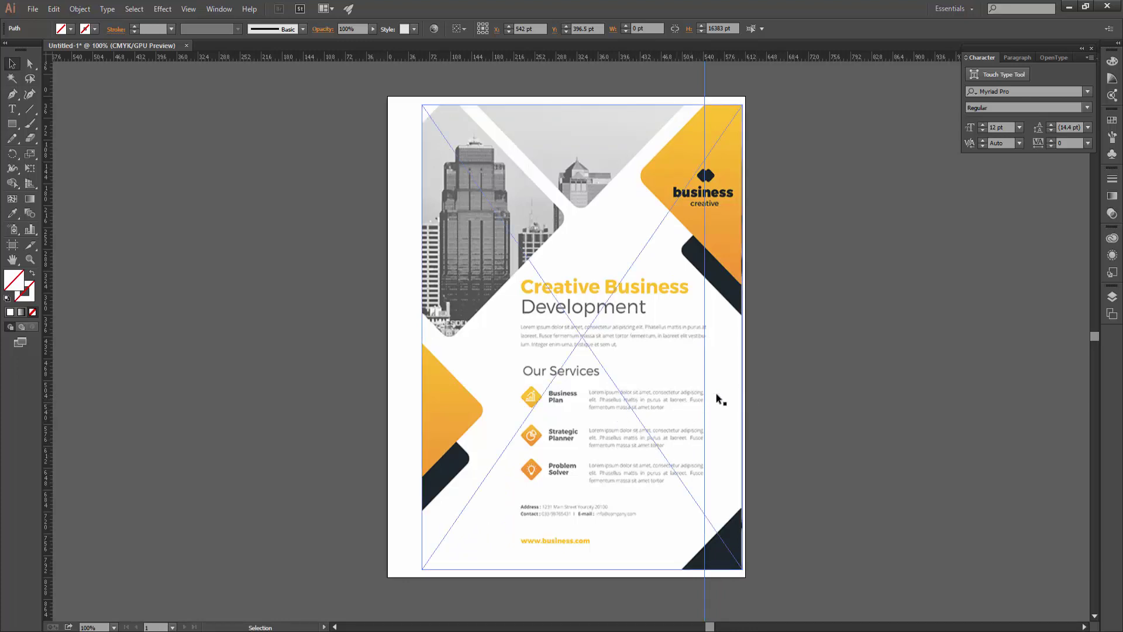
{"action": "left_click", "coordinate": [582, 327]}
{"action": "key", "text": "Delete"}
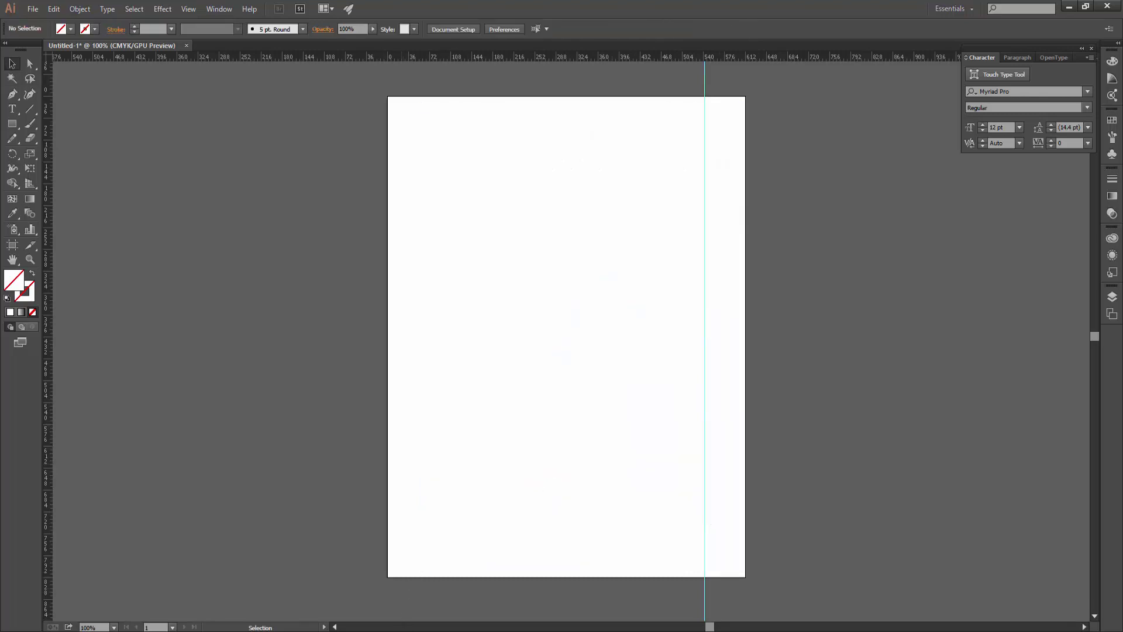
Step: Place the green business flyer and scale it to cover the page
{"action": "left_click", "coordinate": [388, 631]}
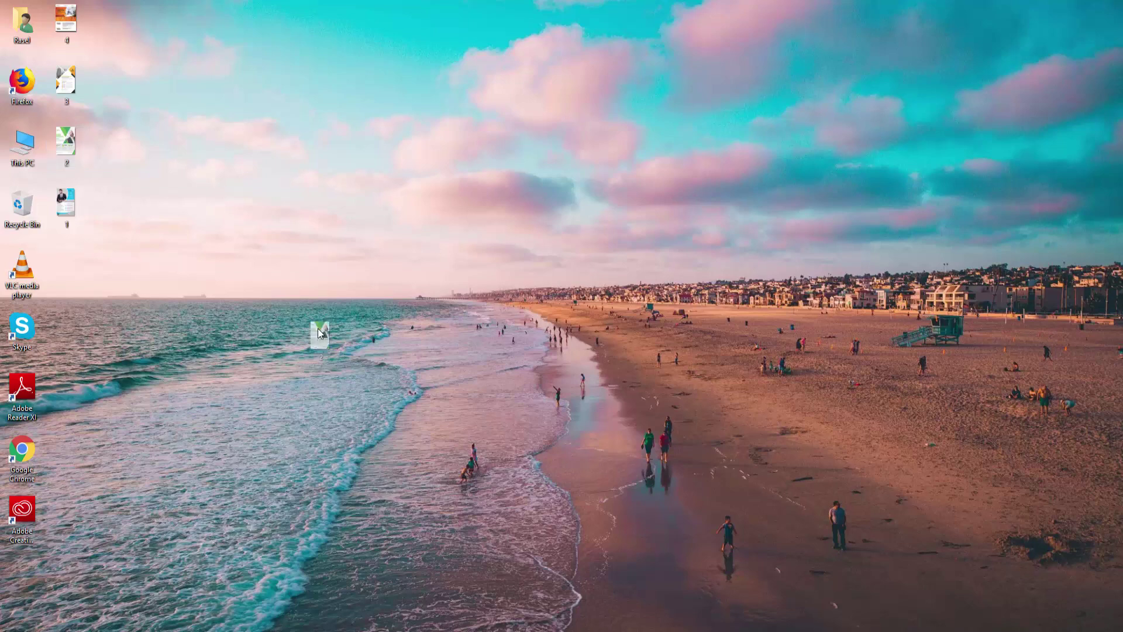
{"action": "mouse_move", "coordinate": [318, 328]}
{"action": "left_mouse_down"}
{"action": "mouse_move", "coordinate": [388, 629]}
{"action": "mouse_move", "coordinate": [588, 313]}
{"action": "left_mouse_up"}
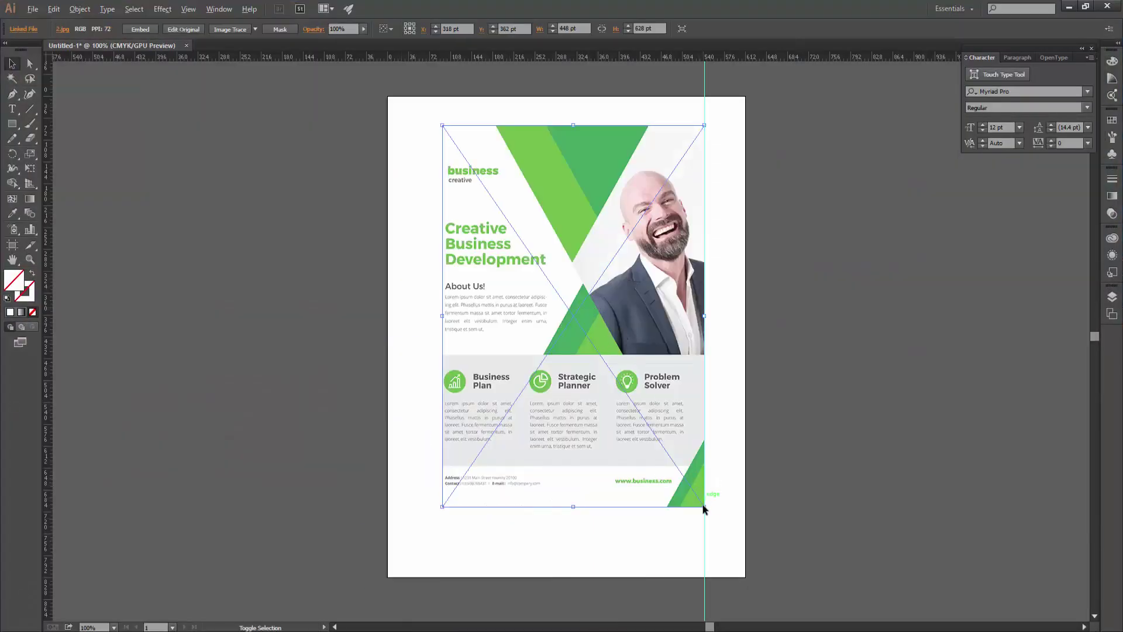
{"action": "left_click_drag", "start_coordinate": [704, 507], "coordinate": [765, 583]}
{"action": "left_click_drag", "start_coordinate": [640, 331], "coordinate": [640, 361]}
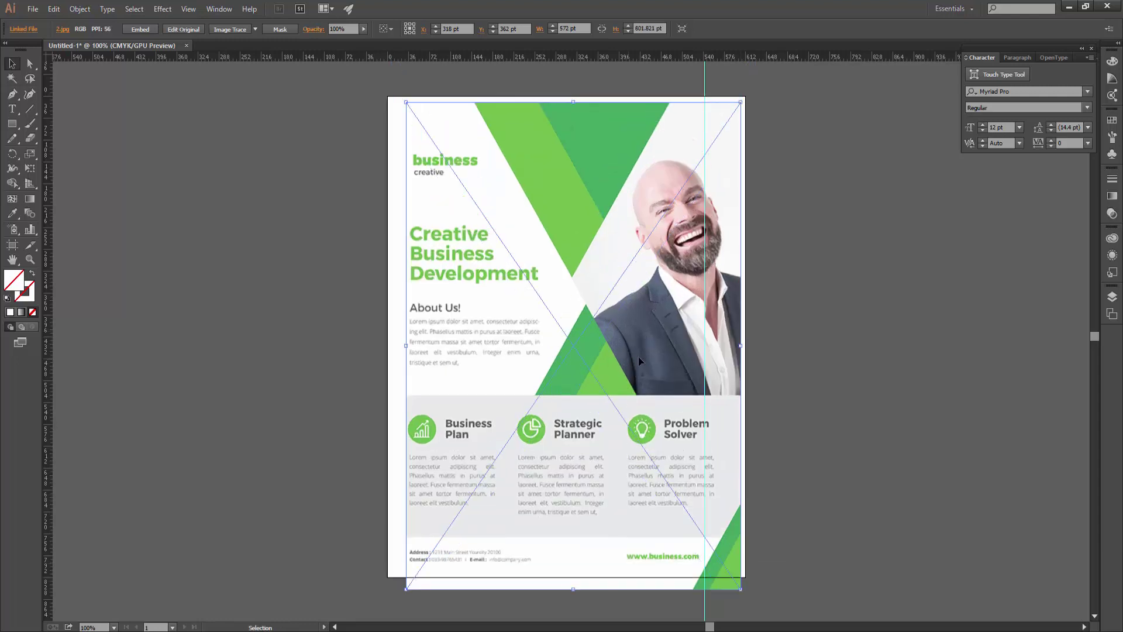
{"action": "key", "text": "ctrl+2"}
Step: Move the vertical guide to the page middle, then delete the green flyer
{"action": "mouse_move", "coordinate": [702, 60]}
{"action": "left_mouse_down"}
{"action": "mouse_move", "coordinate": [707, 72]}
{"action": "mouse_move", "coordinate": [410, 77]}
{"action": "left_mouse_up"}
{"action": "left_click", "coordinate": [705, 80]}
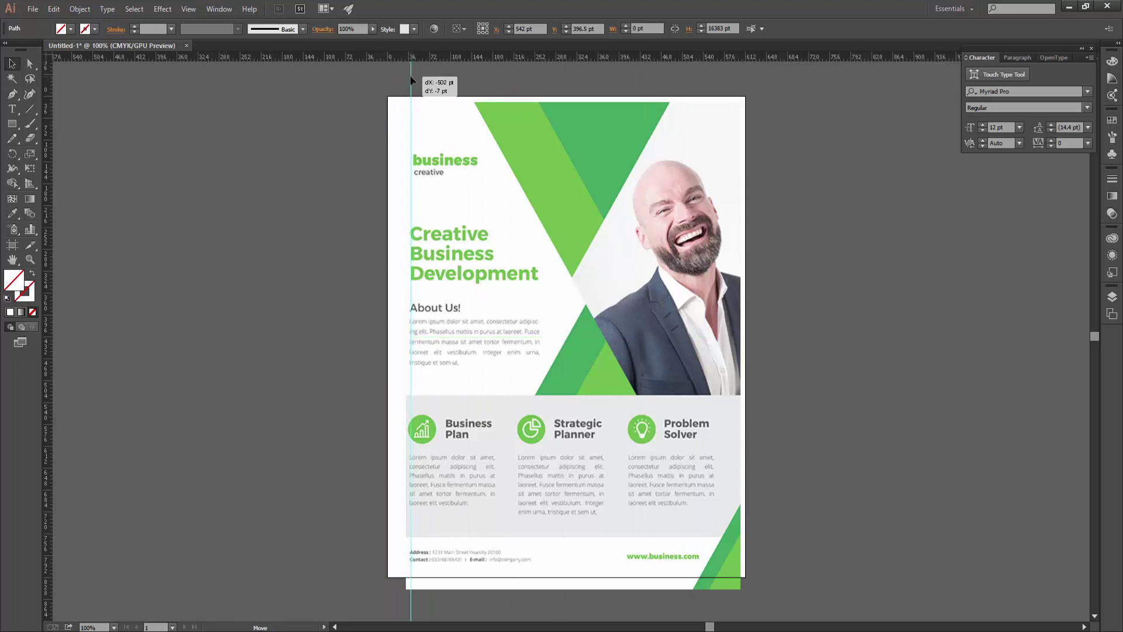
{"action": "left_click", "coordinate": [446, 157]}
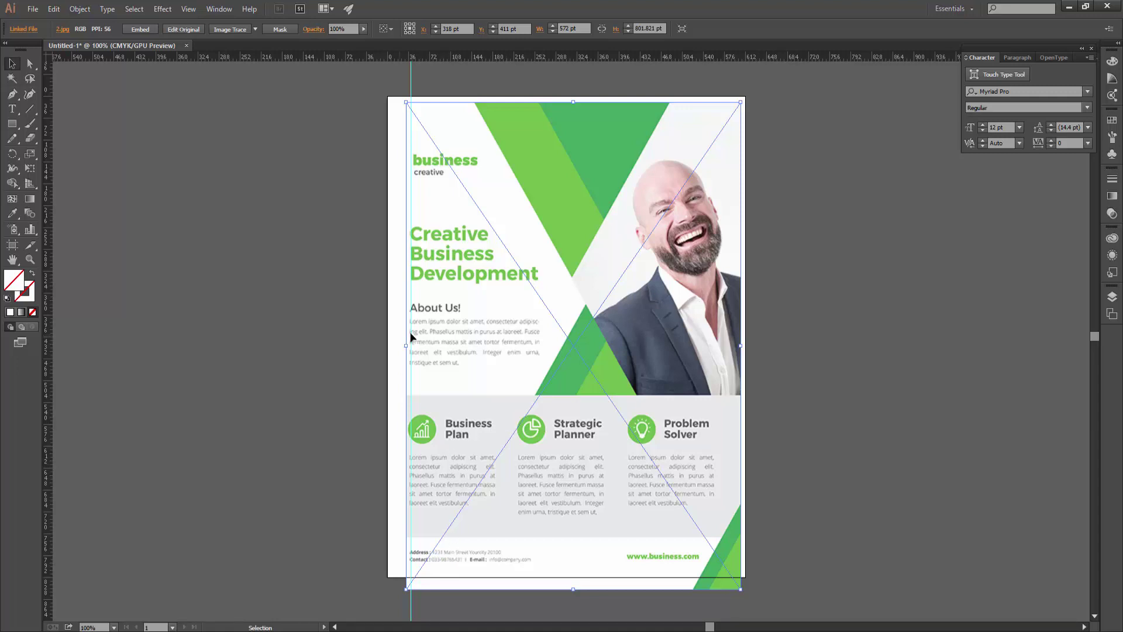
{"action": "left_click_drag", "start_coordinate": [411, 73], "coordinate": [517, 87]}
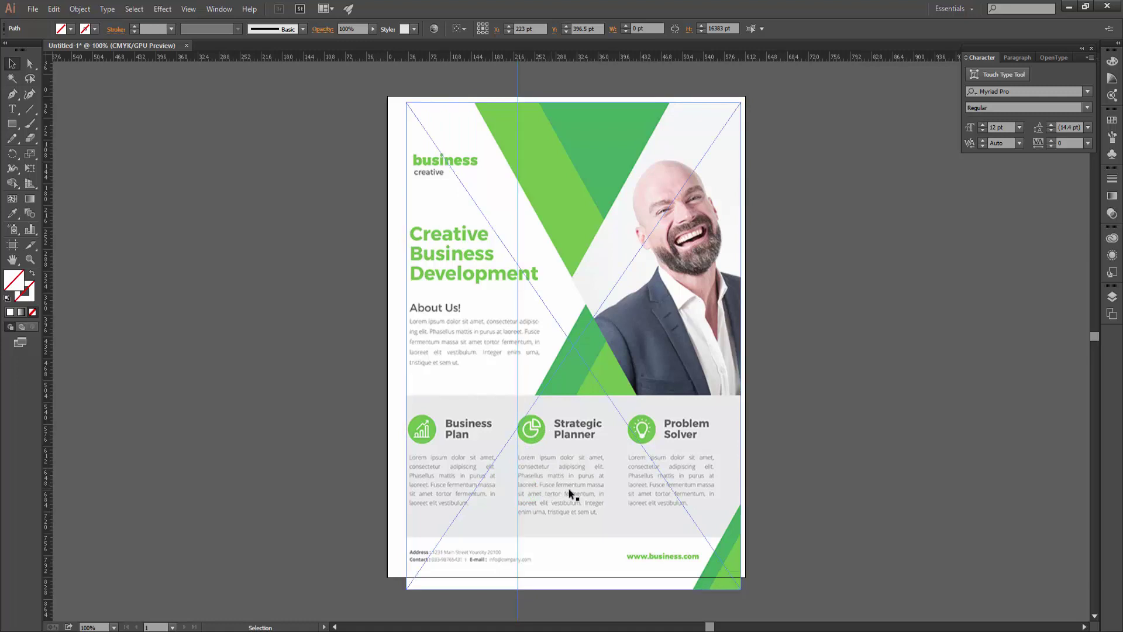
{"action": "left_click", "coordinate": [637, 454]}
{"action": "key", "text": "Delete"}
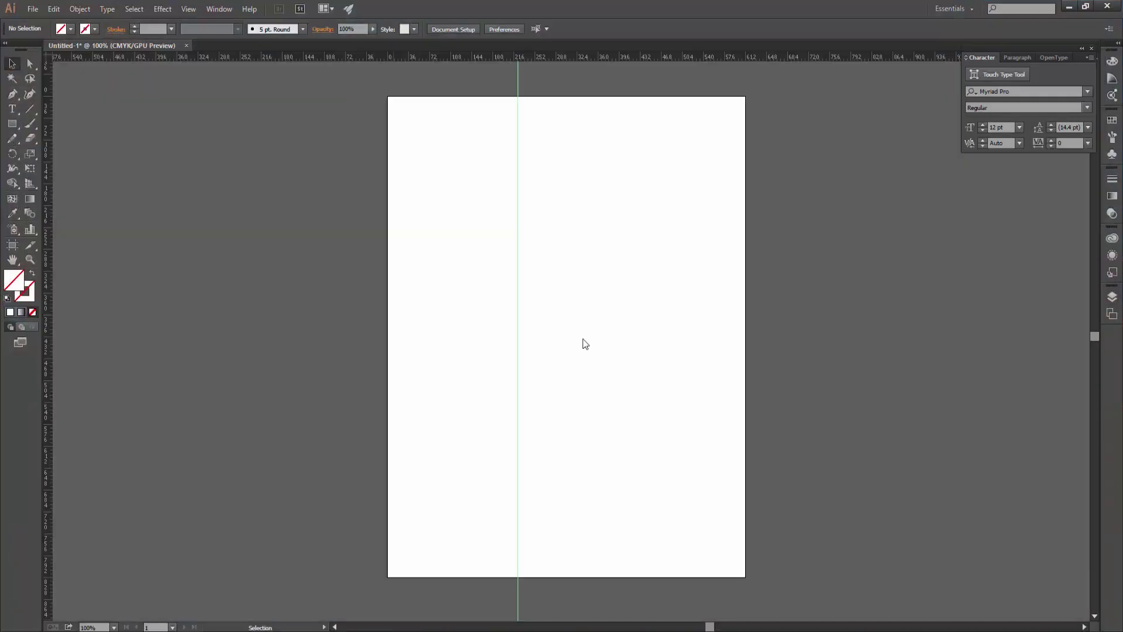
Step: Enlarge the AdamLaw flyer to fill the artboard and reposition the vertical guide
{"action": "left_click_drag", "start_coordinate": [728, 567], "coordinate": [740, 581]}
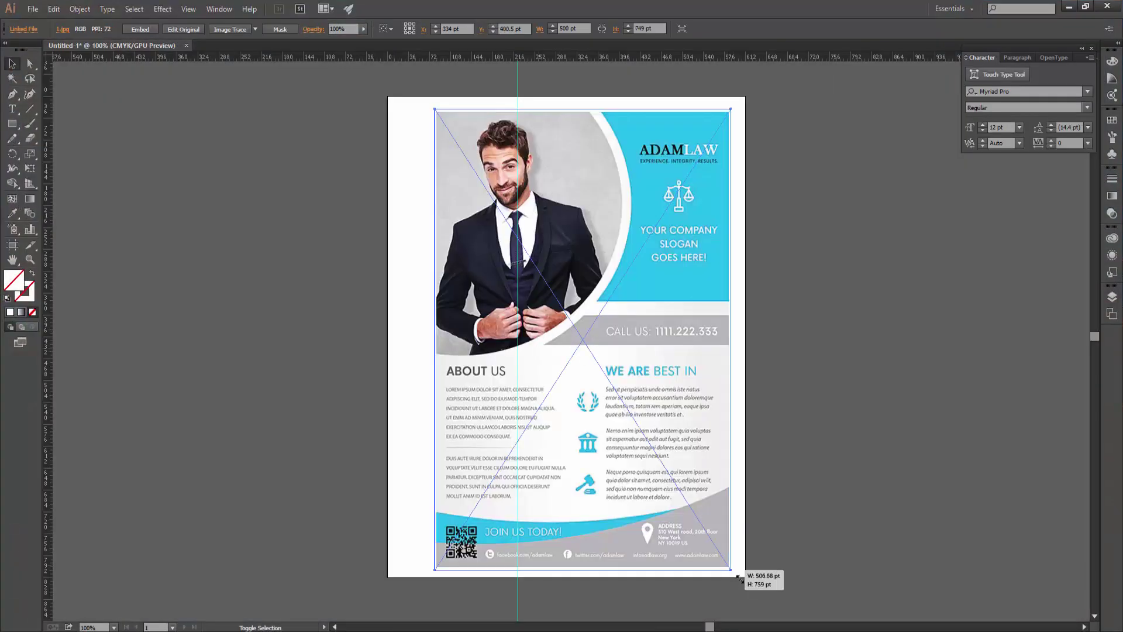
{"action": "left_click_drag", "start_coordinate": [561, 127], "coordinate": [547, 113]}
{"action": "left_click", "coordinate": [509, 65]}
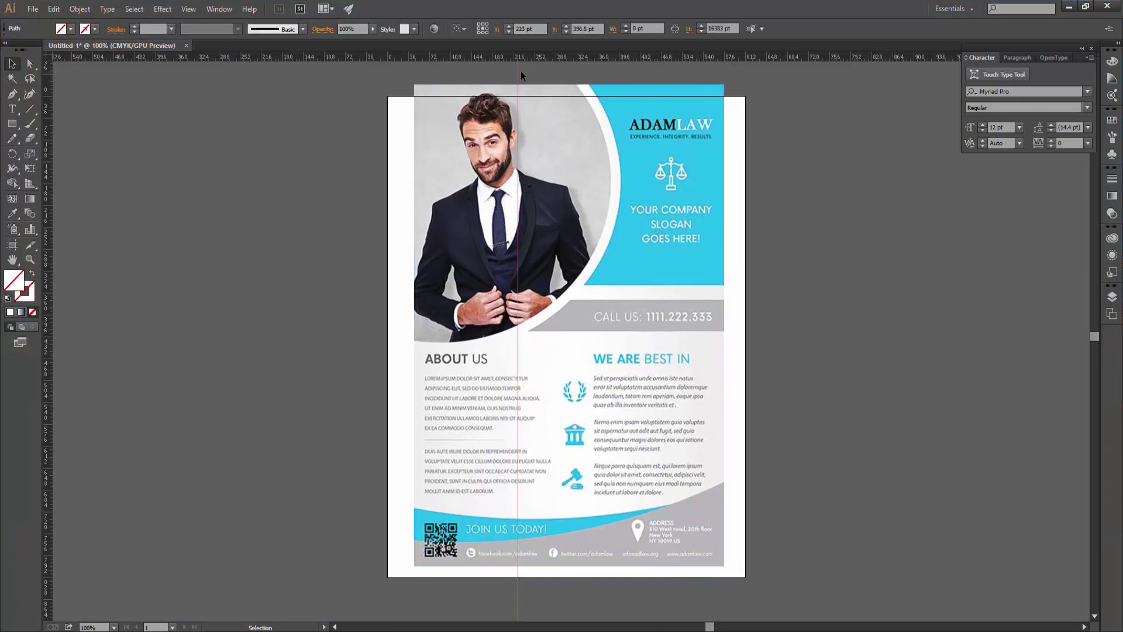
{"action": "mouse_move", "coordinate": [518, 72]}
{"action": "left_mouse_down"}
{"action": "mouse_move", "coordinate": [703, 73]}
{"action": "mouse_move", "coordinate": [424, 95]}
{"action": "left_mouse_up"}
Step: Move the guide onto the flyer's column divide, then delete the AdamLaw flyer
{"action": "left_click", "coordinate": [457, 321]}
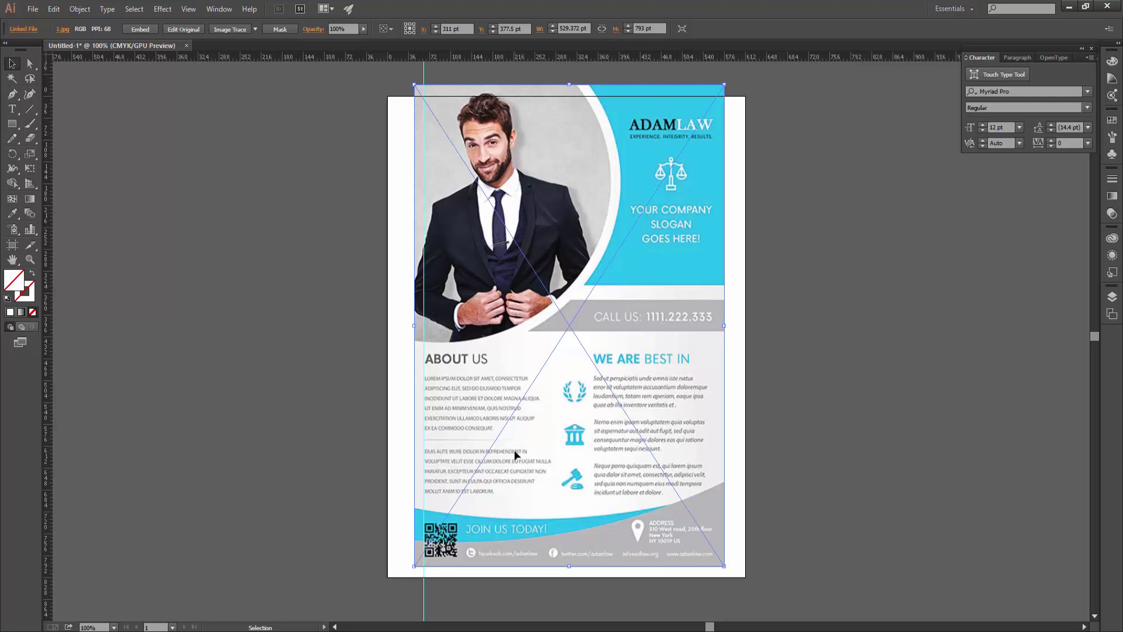
{"action": "left_click", "coordinate": [855, 444]}
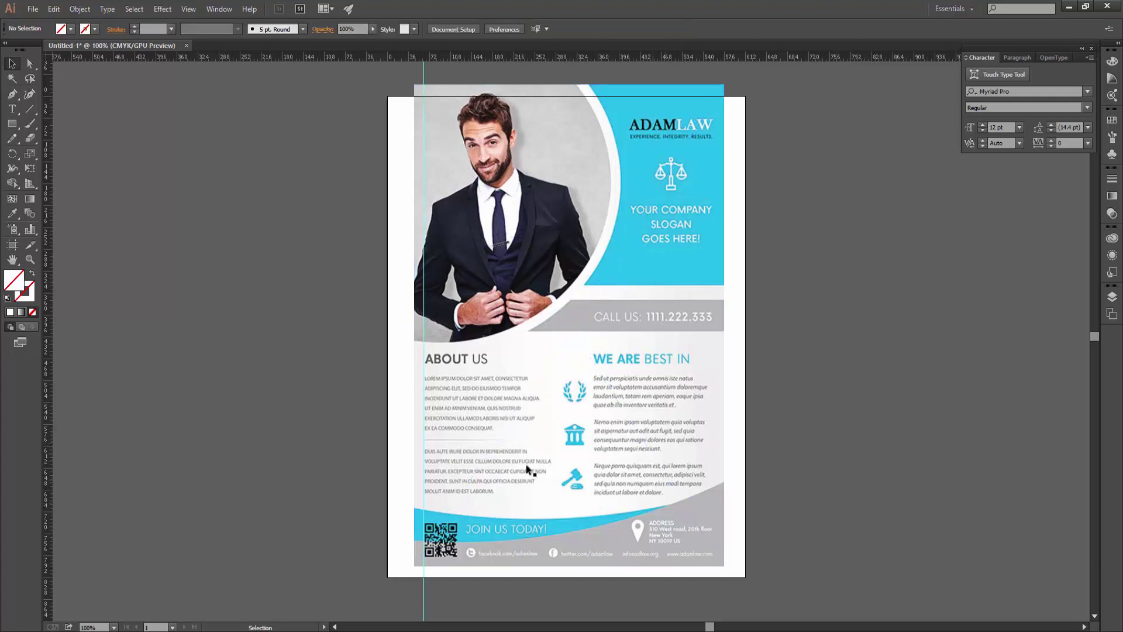
{"action": "left_click", "coordinate": [503, 419]}
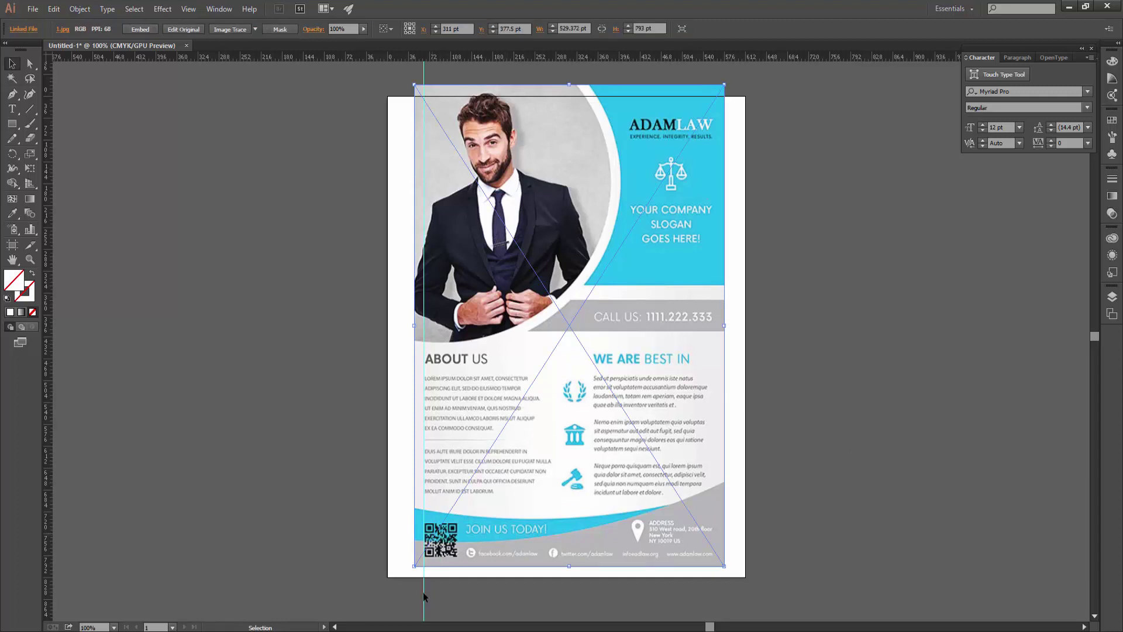
{"action": "mouse_move", "coordinate": [425, 72]}
{"action": "left_mouse_down"}
{"action": "mouse_move", "coordinate": [714, 77]}
{"action": "mouse_move", "coordinate": [593, 89]}
{"action": "left_mouse_up"}
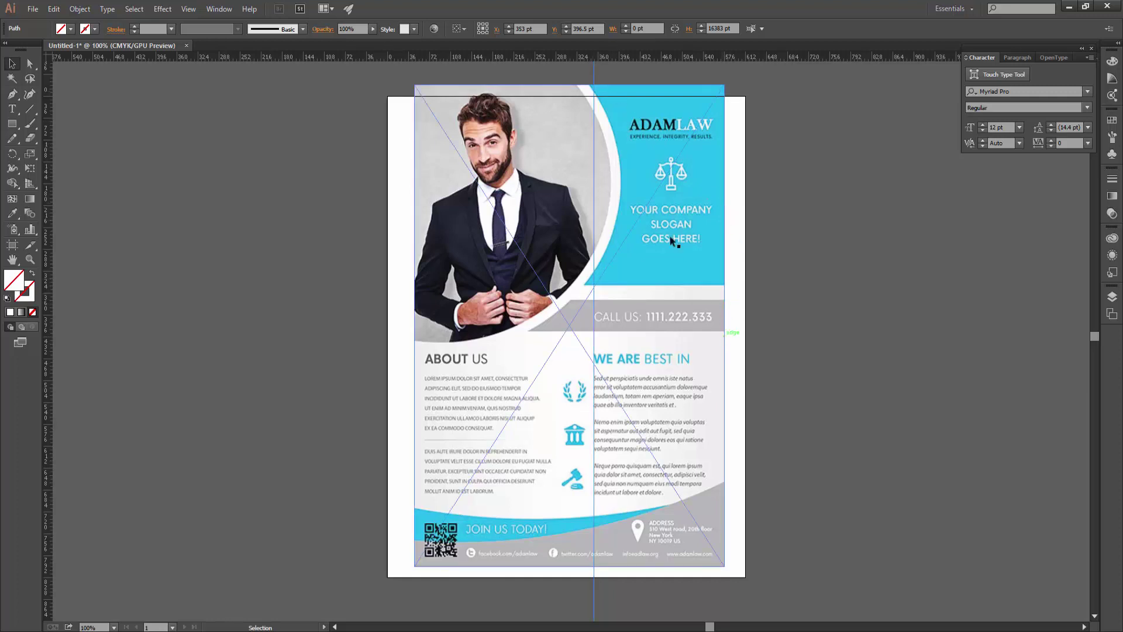
{"action": "left_click", "coordinate": [697, 165]}
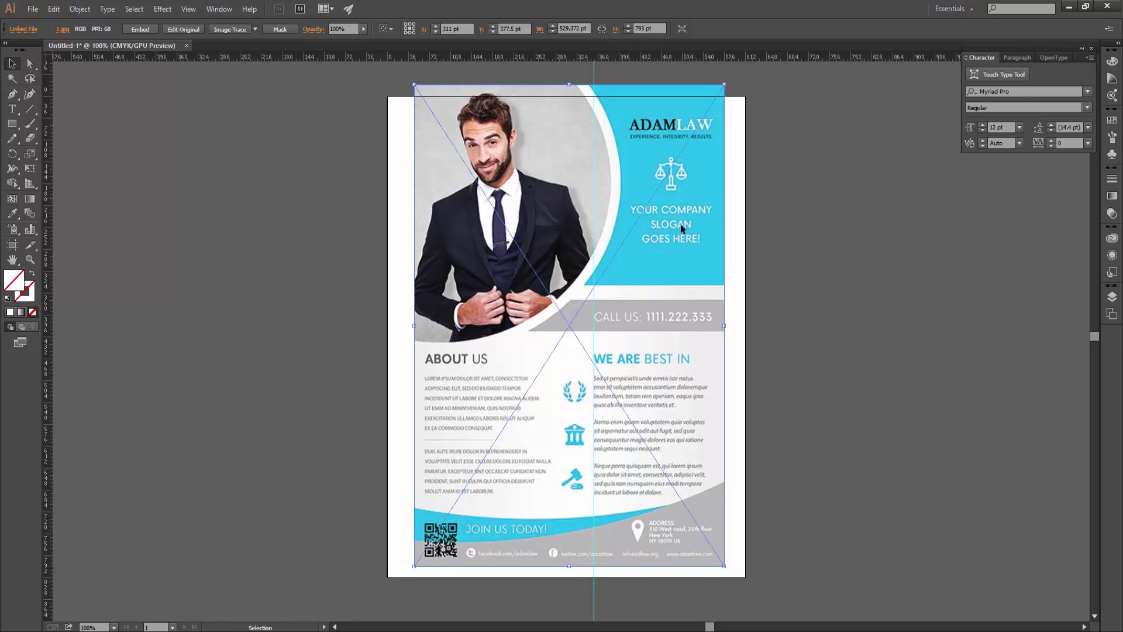
{"action": "key", "text": "Delete"}
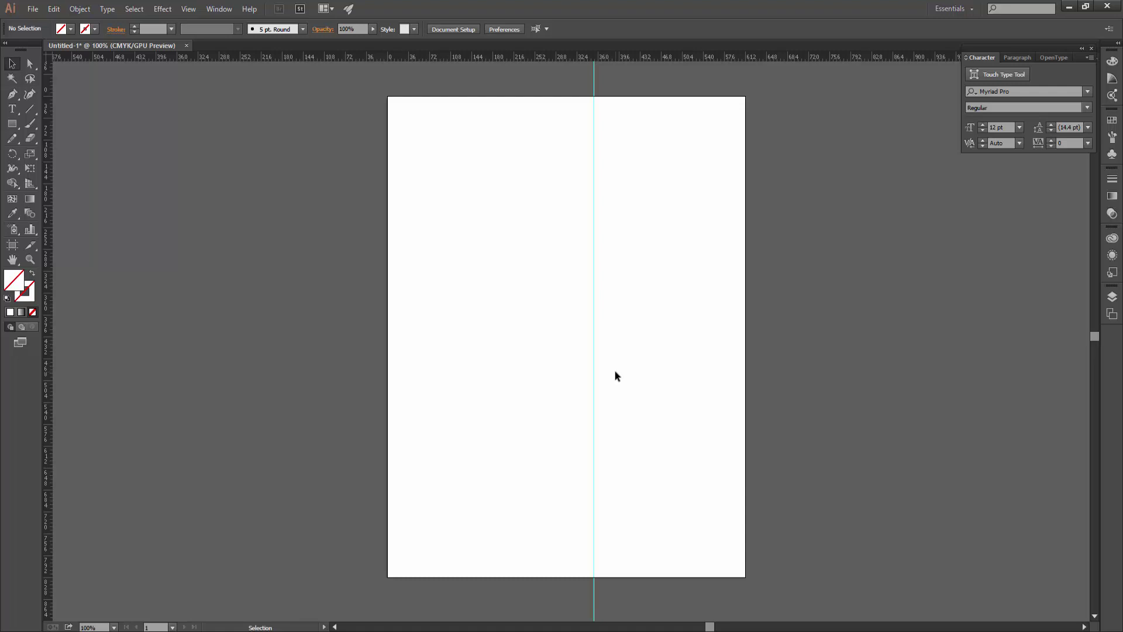
Step: Paste the heading 'What is Lorem Ipsum?' from lipsum.com and enlarge it
{"action": "left_click", "coordinate": [11, 109]}
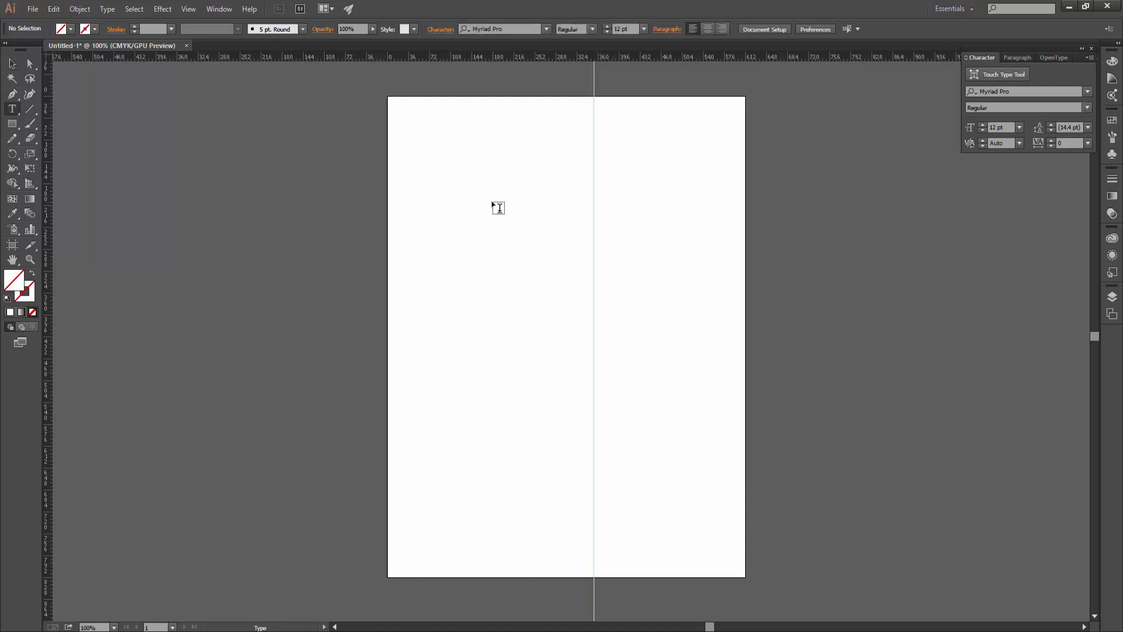
{"action": "left_click", "coordinate": [488, 187]}
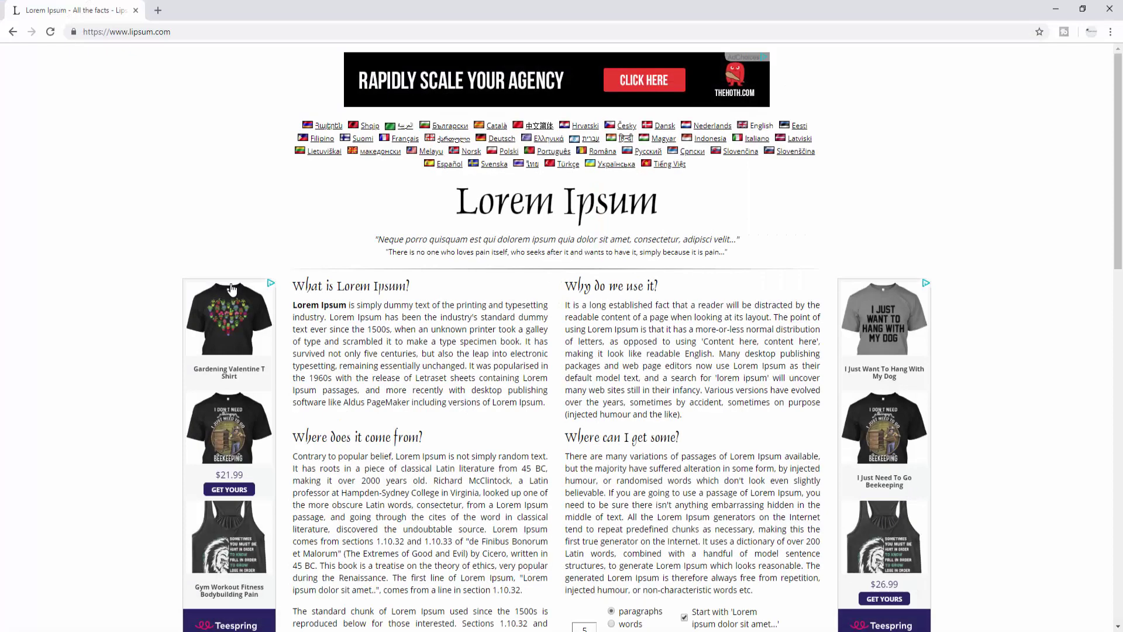
{"action": "left_click_drag", "start_coordinate": [292, 285], "coordinate": [411, 287]}
{"action": "key", "text": "ctrl+c"}
{"action": "key", "text": "alt+Tab"}
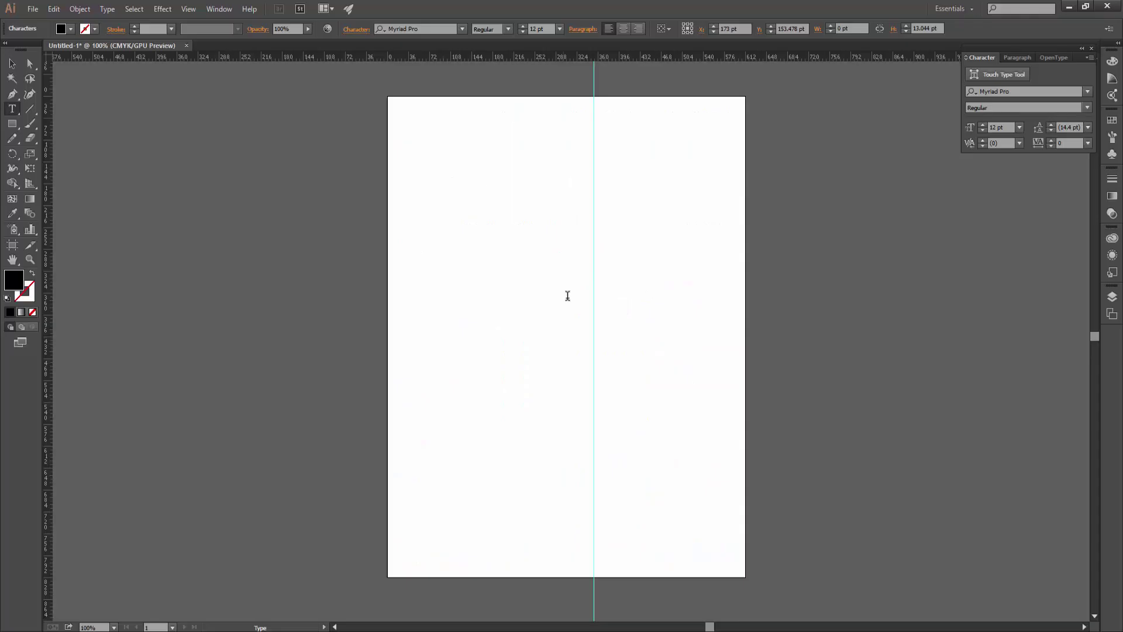
{"action": "key", "text": "ctrl+v"}
{"action": "key", "text": "Escape"}
{"action": "left_click_drag", "start_coordinate": [553, 193], "coordinate": [608, 245]}
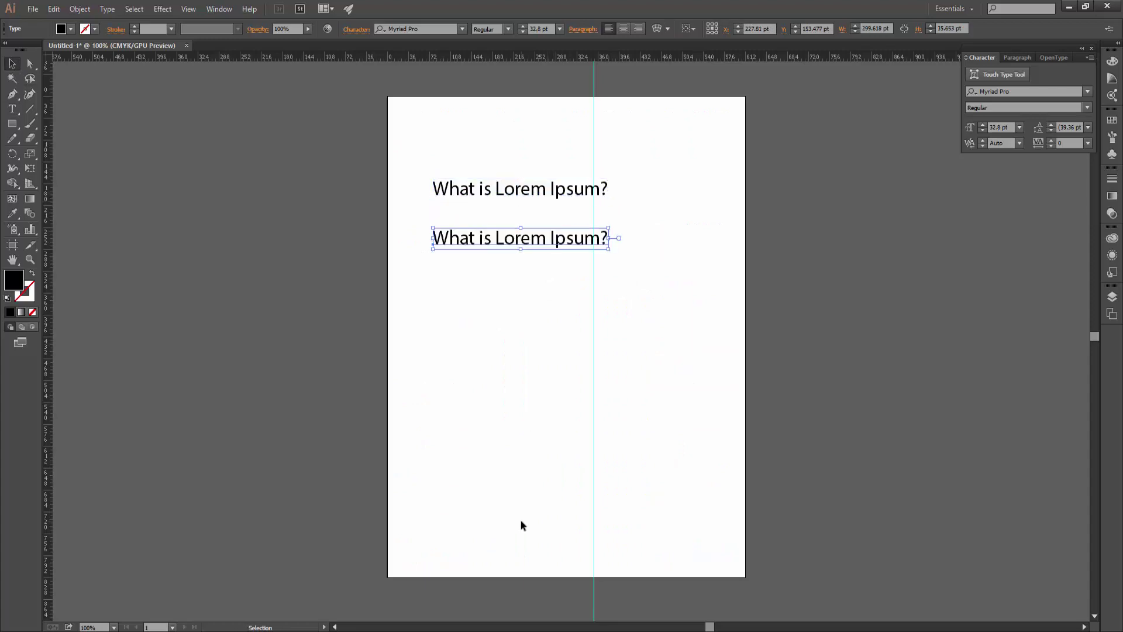
Step: Add 'Why do we use it?' as the second heading line
{"action": "key", "text": "alt+Tab"}
{"action": "left_click_drag", "start_coordinate": [565, 286], "coordinate": [658, 287]}
{"action": "key", "text": "ctrl+c"}
{"action": "key", "text": "alt+Tab"}
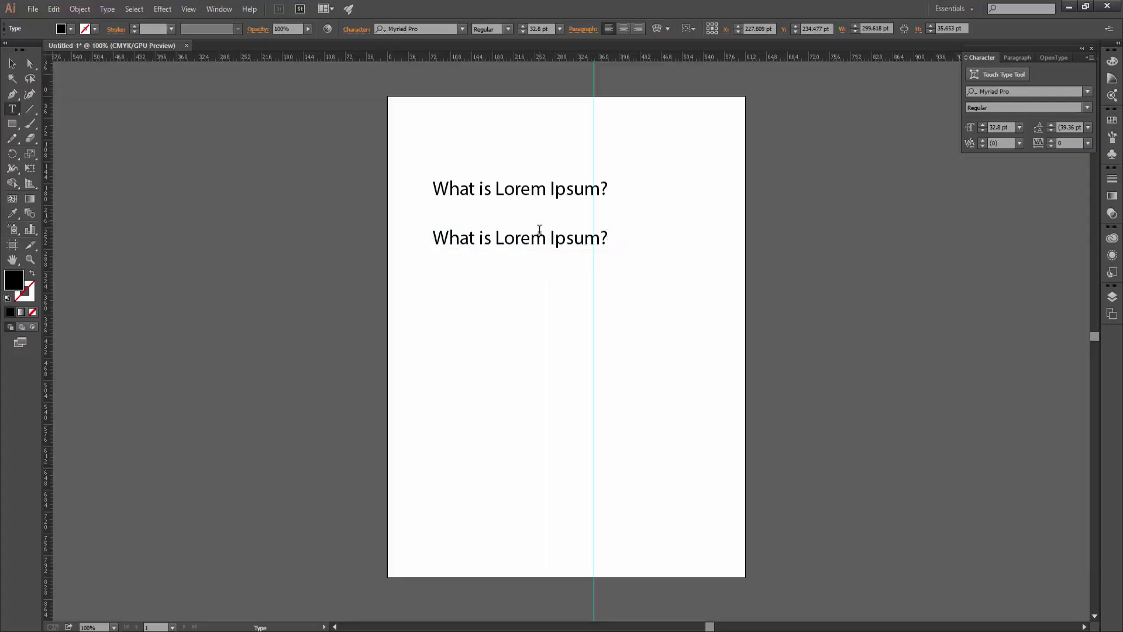
{"action": "key", "text": "ctrl+v"}
{"action": "key", "text": "Escape"}
Step: Add 'Where does it come from?' as the third heading line
{"action": "key", "text": "alt+Tab"}
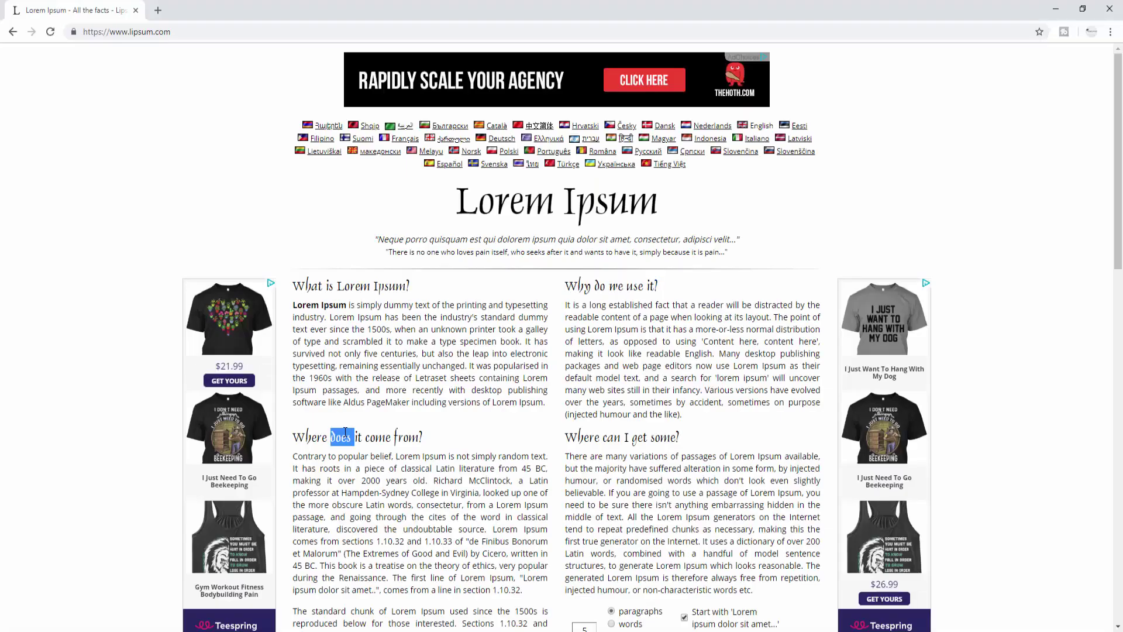
{"action": "triple_click", "coordinate": [337, 437]}
{"action": "key", "text": "ctrl+c"}
{"action": "key", "text": "alt+Tab"}
{"action": "mouse_move", "coordinate": [503, 261]}
{"action": "left_mouse_down"}
{"action": "mouse_move", "coordinate": [516, 292]}
{"action": "mouse_move", "coordinate": [499, 295]}
{"action": "left_mouse_up"}
{"action": "key", "text": "ctrl+v"}
{"action": "key", "text": "Escape"}
{"action": "left_click", "coordinate": [516, 293]}
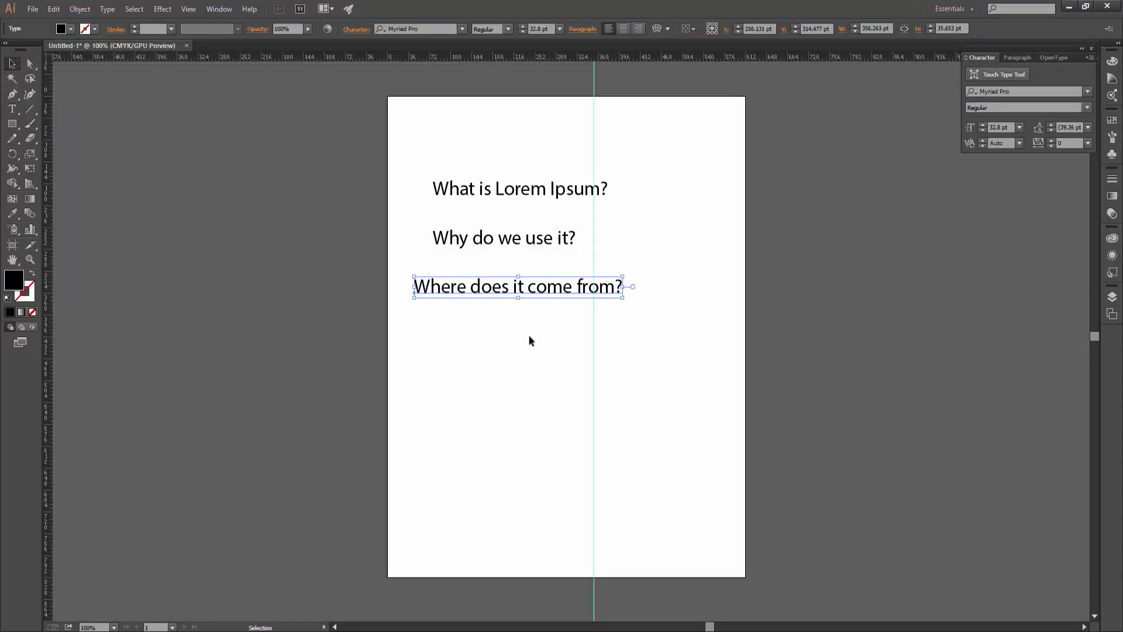
Step: Add 'Where can I get some?' as the fourth heading line
{"action": "key", "text": "alt+Tab"}
{"action": "left_click_drag", "start_coordinate": [564, 436], "coordinate": [679, 436]}
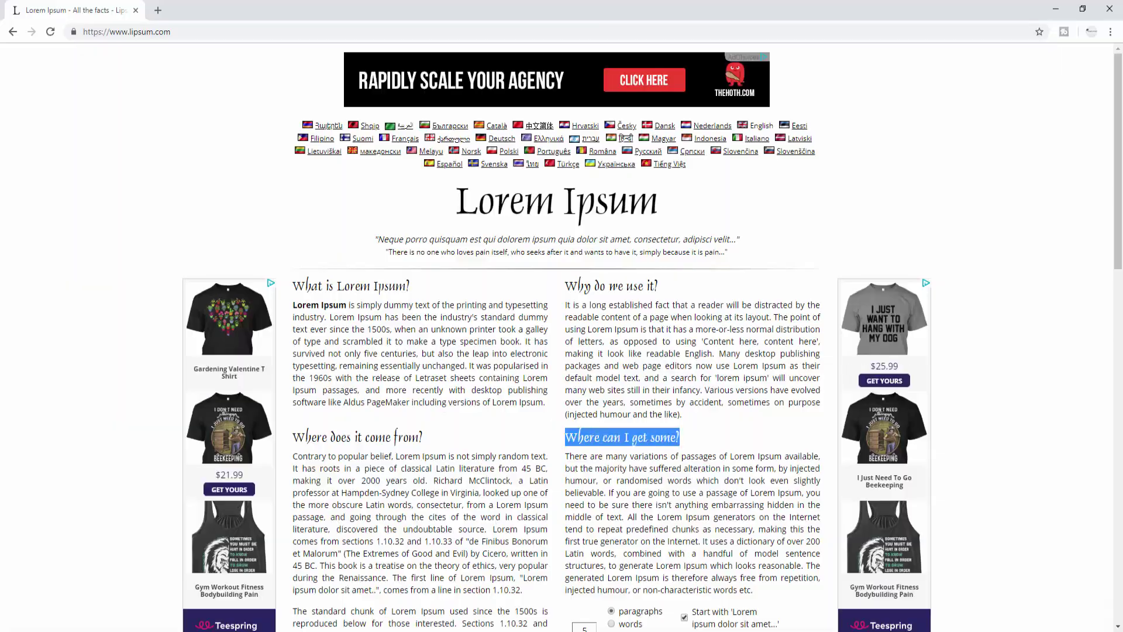
{"action": "key", "text": "ctrl+c"}
{"action": "key", "text": "alt+Tab"}
{"action": "left_click_drag", "start_coordinate": [552, 288], "coordinate": [552, 346]}
{"action": "double_click", "coordinate": [552, 345]}
{"action": "key", "text": "ctrl+a"}
{"action": "key", "text": "ctrl+v"}
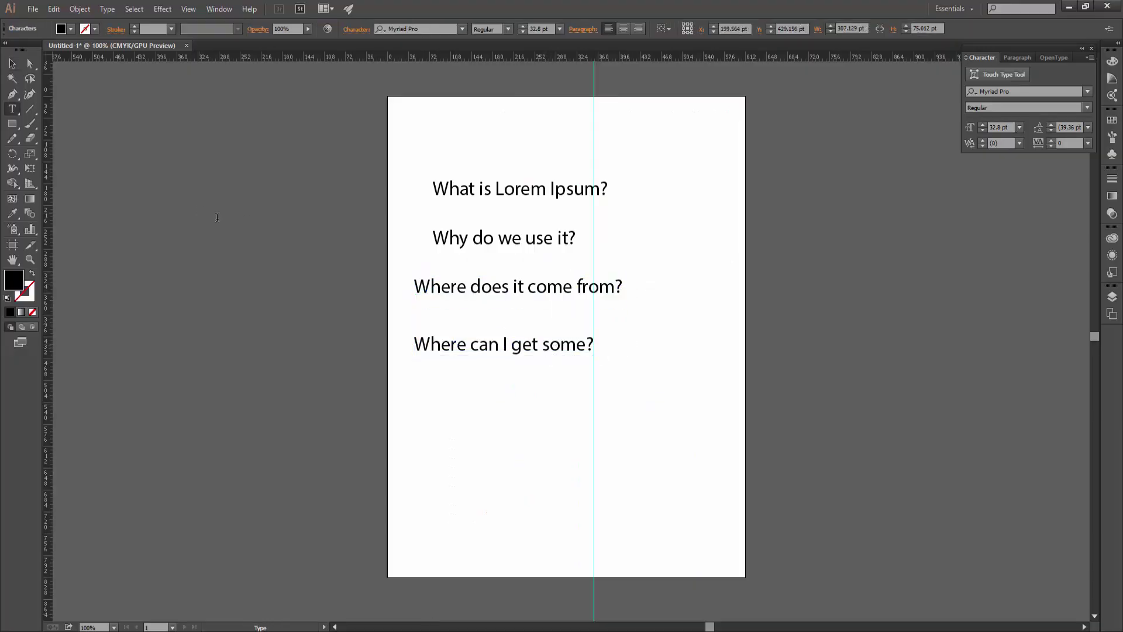
Step: Move the four stacked headings right toward the page centre
{"action": "left_click", "coordinate": [13, 63]}
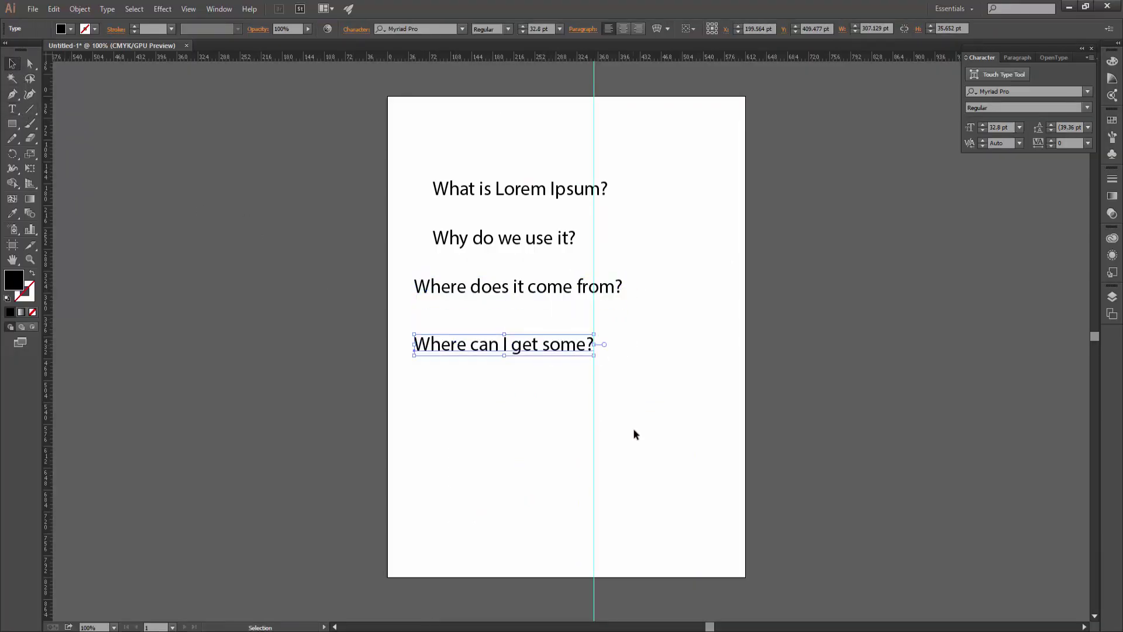
{"action": "left_click_drag", "start_coordinate": [633, 427], "coordinate": [490, 195]}
{"action": "left_click", "coordinate": [634, 67]}
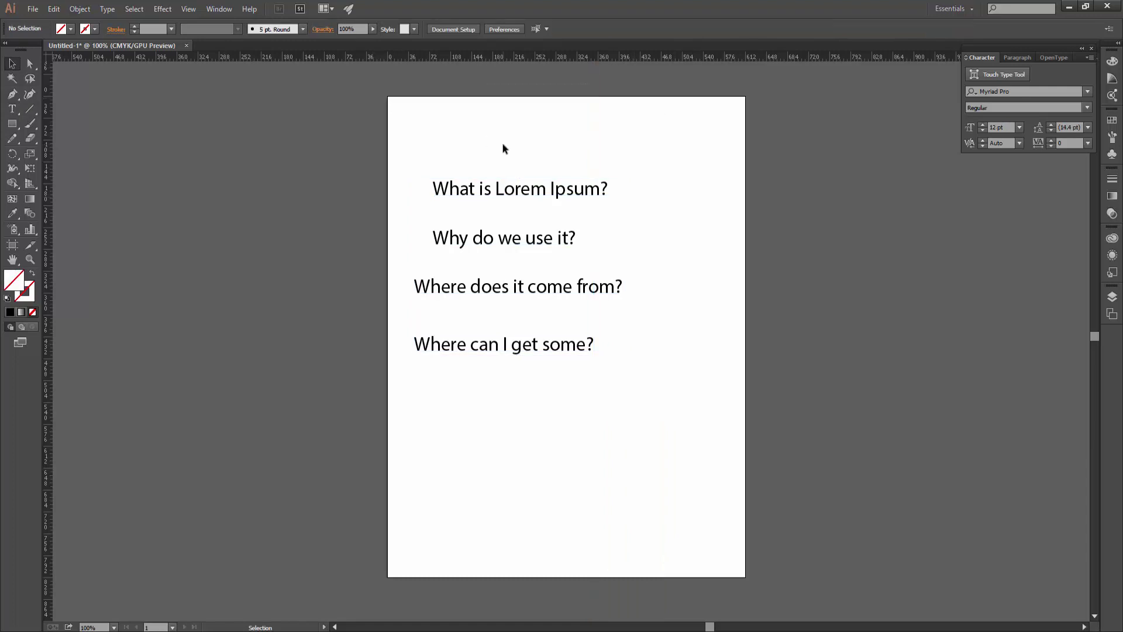
{"action": "key", "text": "ctrl+a"}
{"action": "left_click_drag", "start_coordinate": [499, 238], "coordinate": [555, 218]}
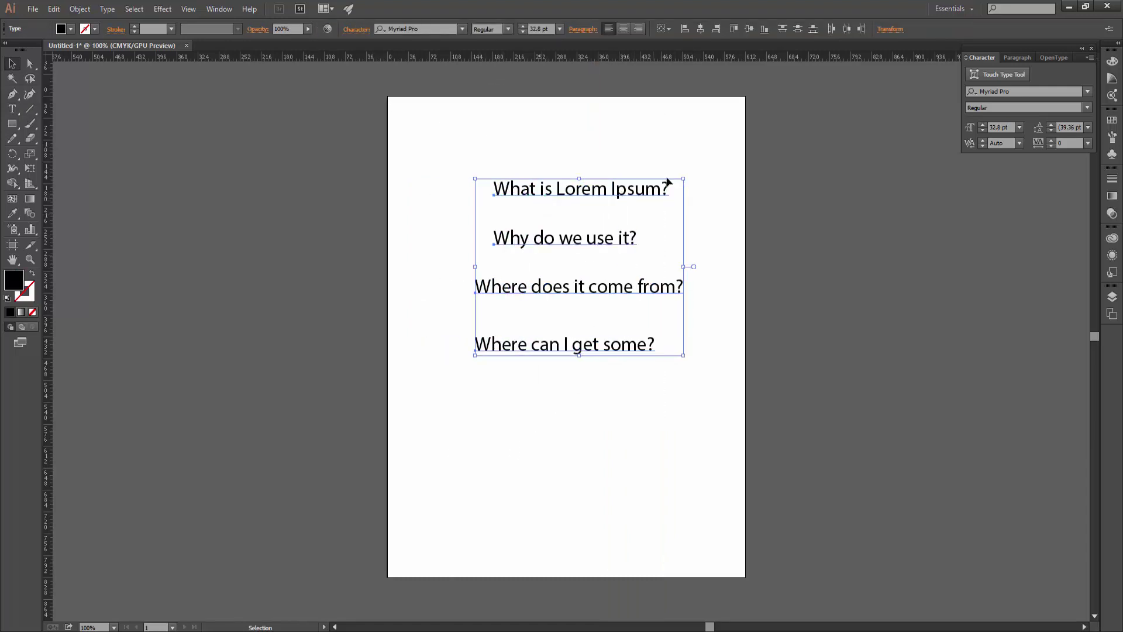
{"action": "left_click", "coordinate": [755, 247]}
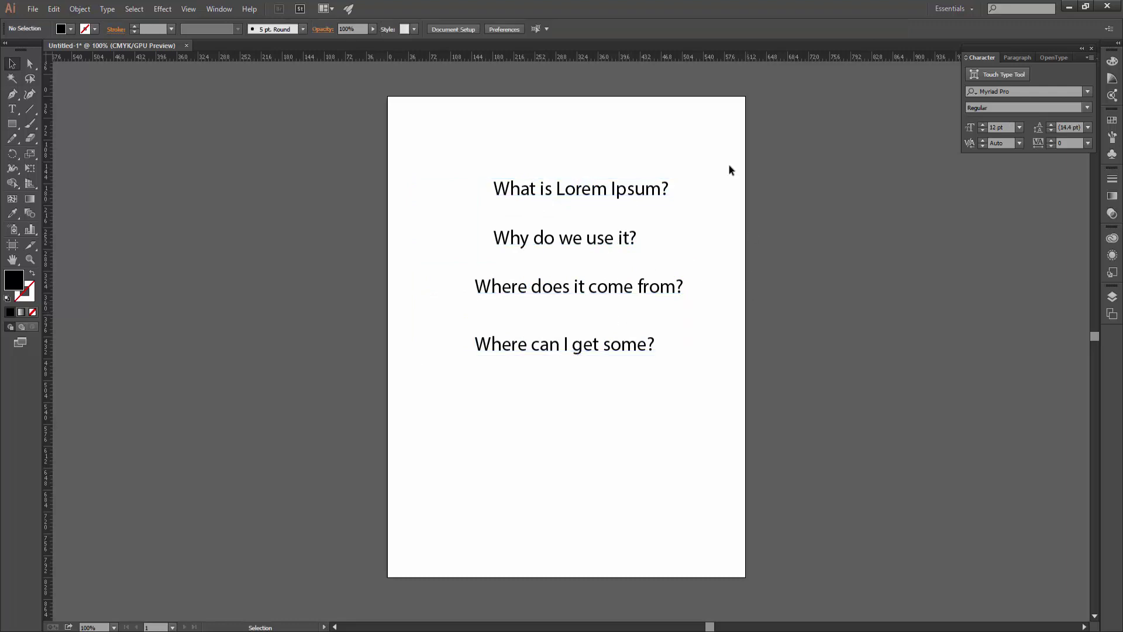
{"action": "left_click_drag", "start_coordinate": [718, 145], "coordinate": [514, 407]}
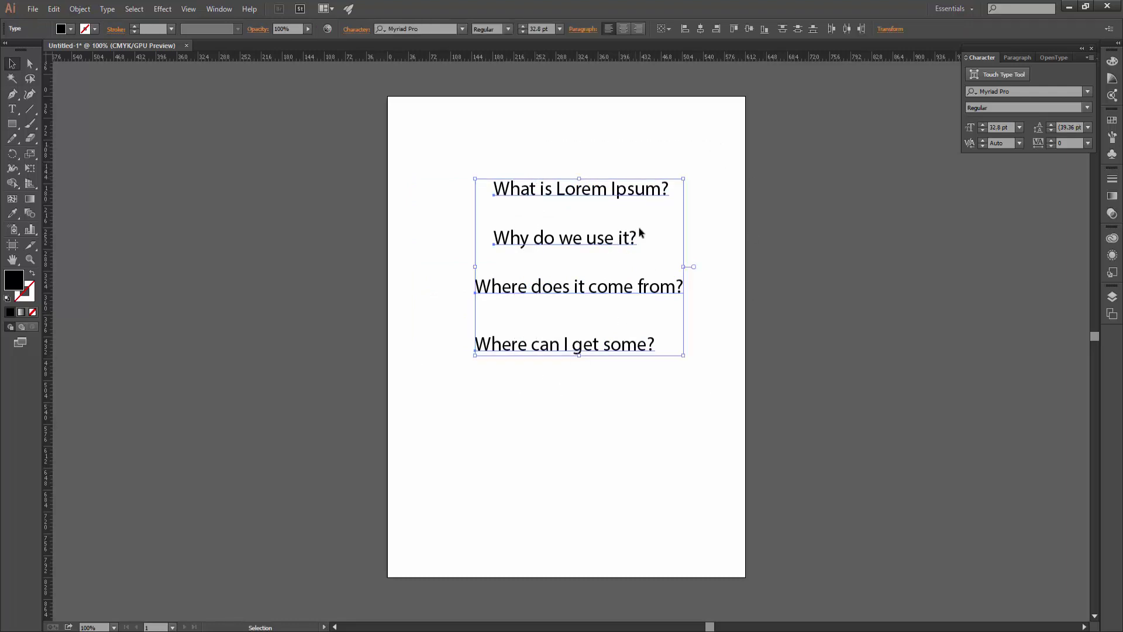
{"action": "left_click", "coordinate": [471, 221]}
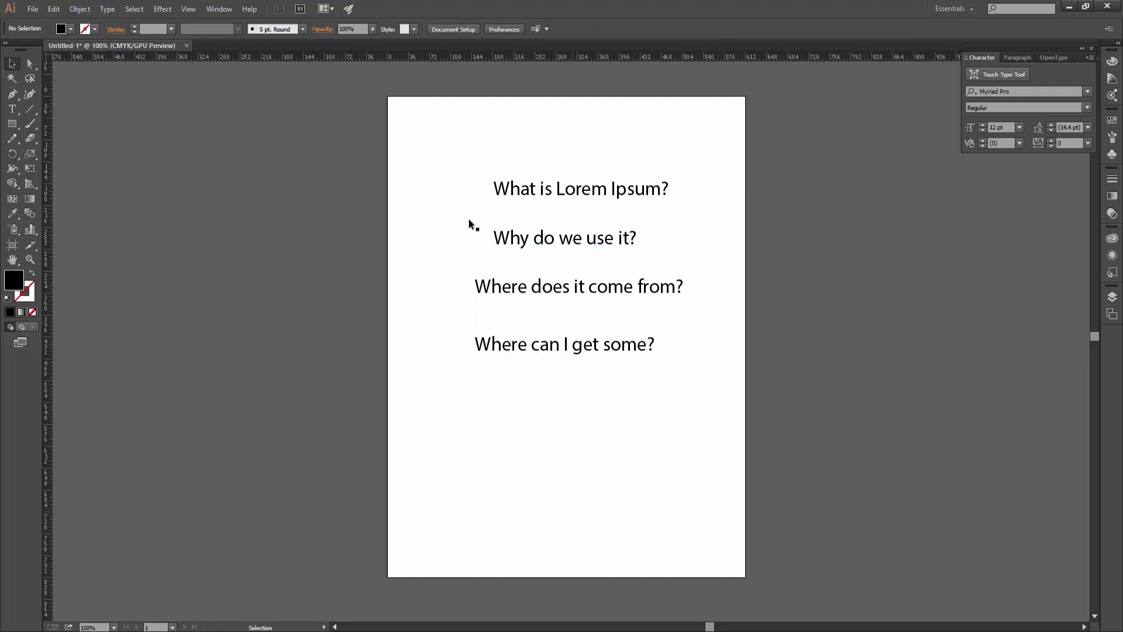
{"action": "left_click", "coordinate": [12, 109]}
Step: Paste the first Lorem Ipsum paragraph into a text frame below the headings
{"action": "left_click_drag", "start_coordinate": [438, 391], "coordinate": [718, 499]}
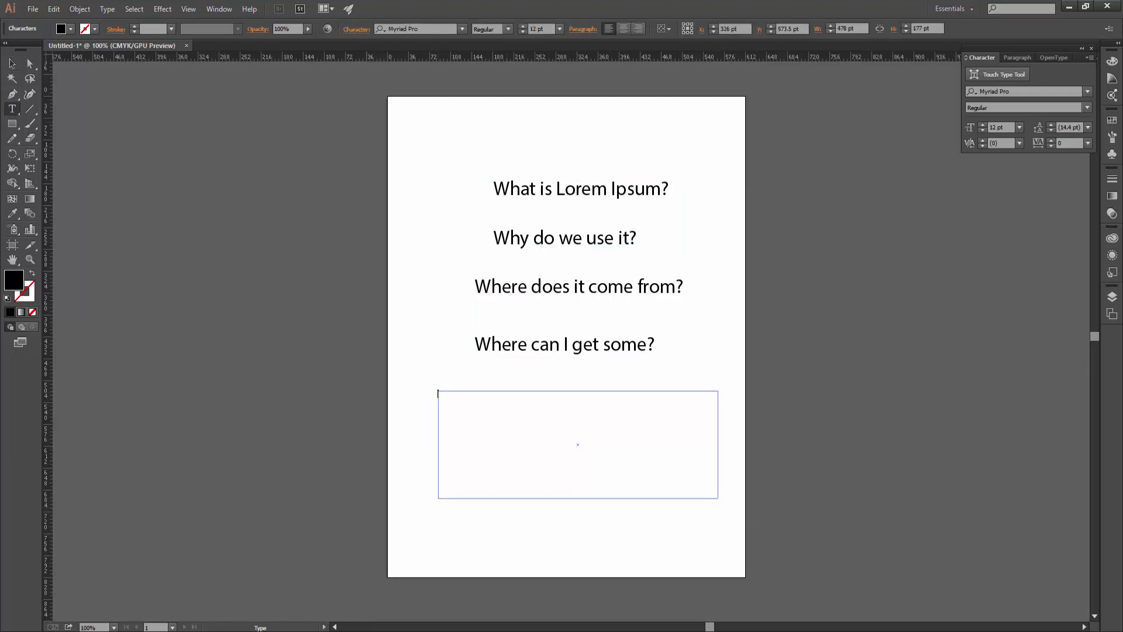
{"action": "key", "text": "alt+Tab"}
{"action": "triple_click", "coordinate": [352, 370]}
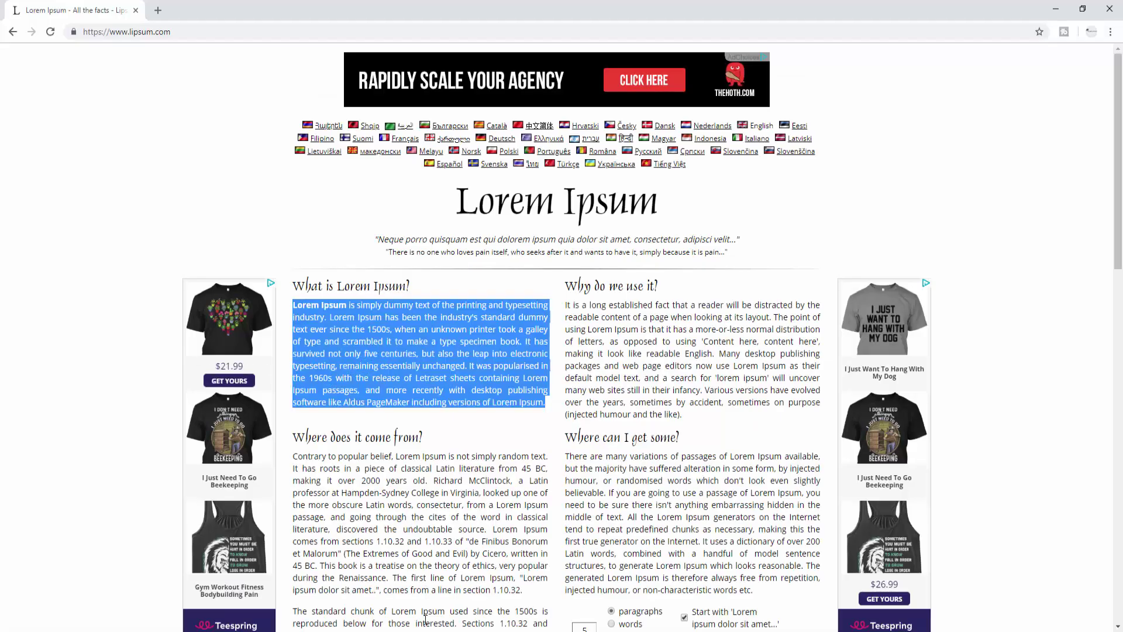
{"action": "key", "text": "ctrl+c"}
{"action": "key", "text": "alt+Tab"}
{"action": "key", "text": "ctrl+v"}
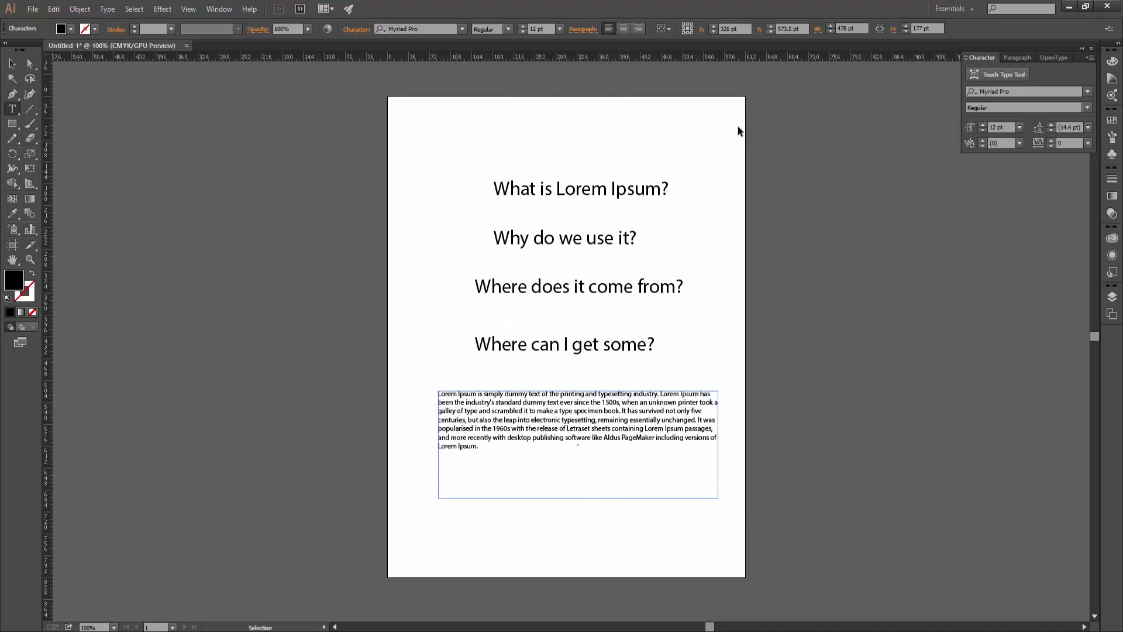
{"action": "key", "text": "Escape"}
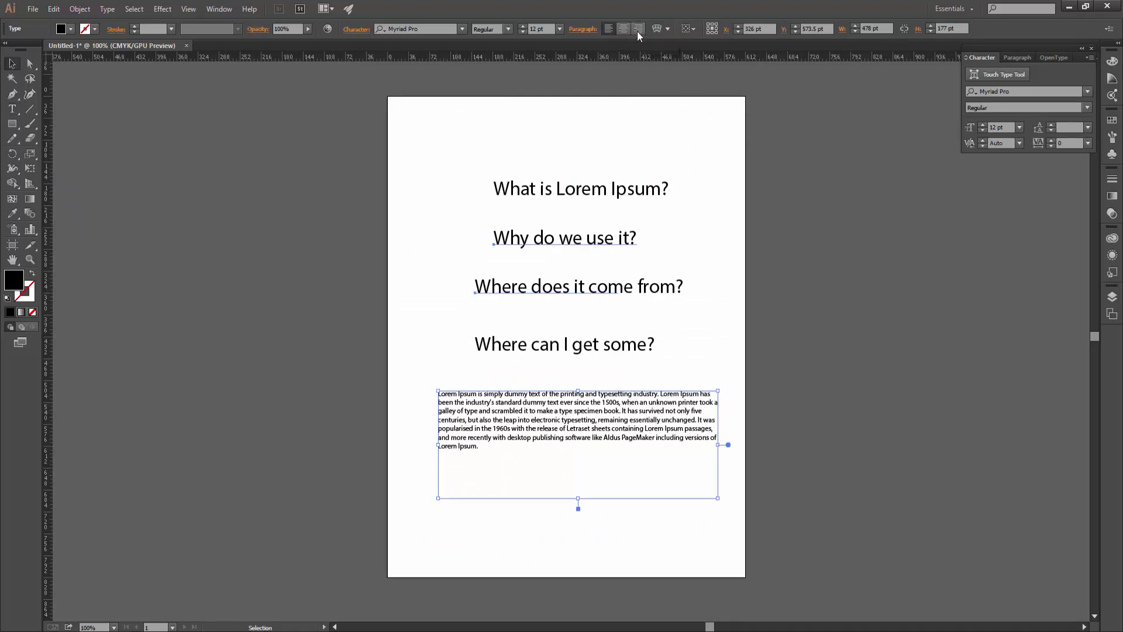
Step: Left-align the paragraph after trying right and center, and move it down slightly
{"action": "left_click", "coordinate": [637, 29]}
{"action": "left_click", "coordinate": [624, 28]}
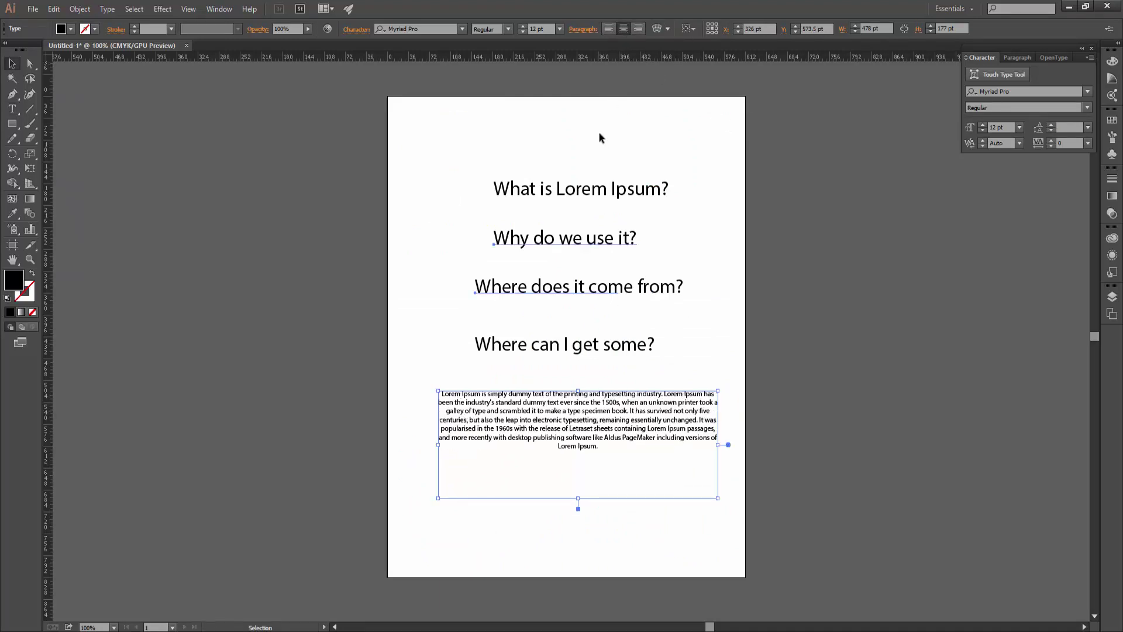
{"action": "left_click", "coordinate": [610, 29]}
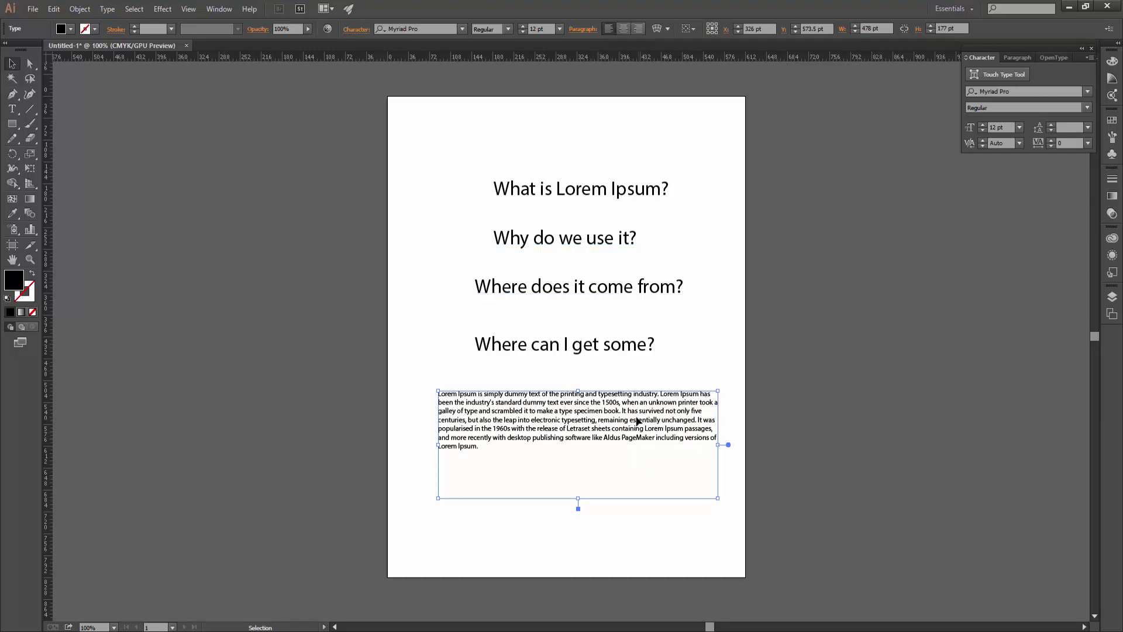
{"action": "left_click_drag", "start_coordinate": [638, 421], "coordinate": [630, 461]}
{"action": "left_click_drag", "start_coordinate": [613, 398], "coordinate": [575, 190]}
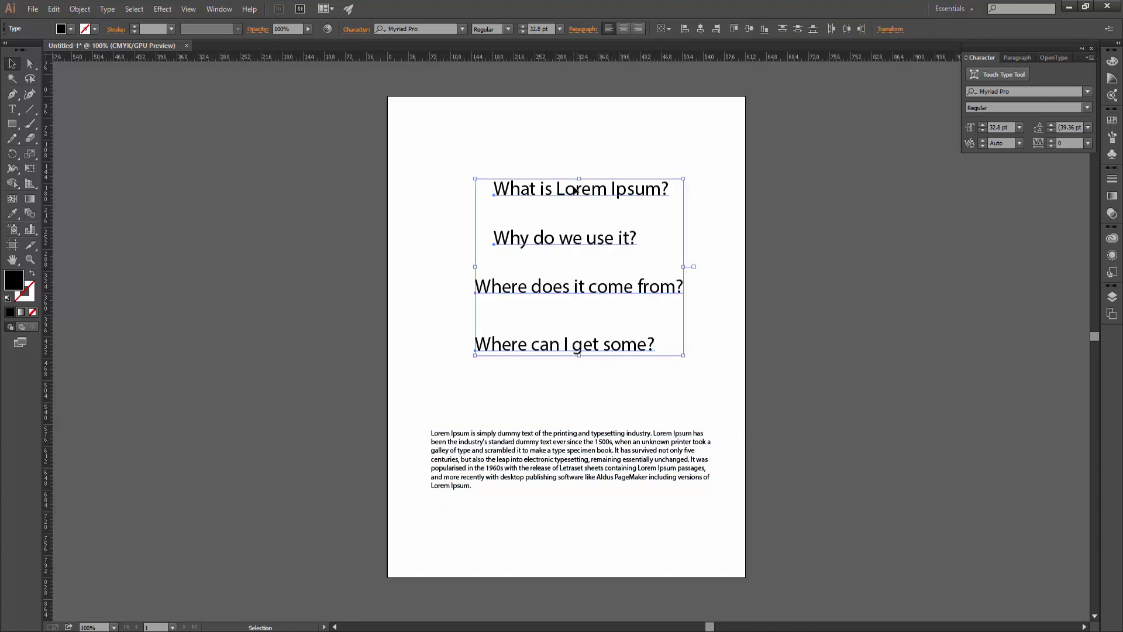
Step: Left-align the four headings after trying center and right, and delete the body paragraph
{"action": "left_click", "coordinate": [644, 375]}
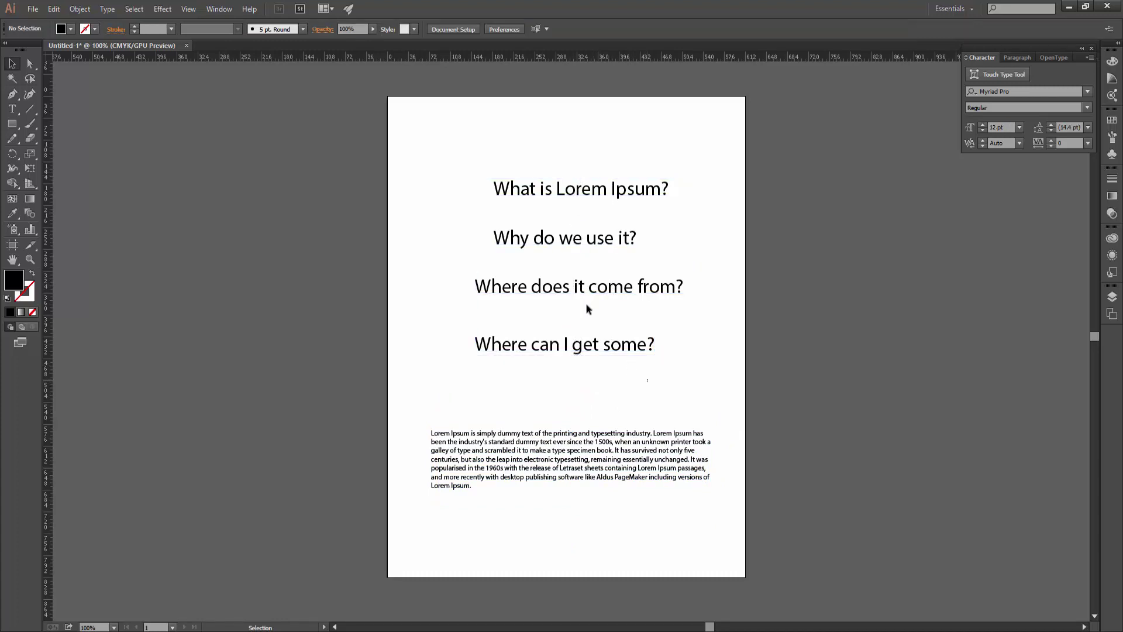
{"action": "mouse_move", "coordinate": [647, 380]}
{"action": "left_mouse_down"}
{"action": "mouse_move", "coordinate": [571, 151]}
{"action": "mouse_move", "coordinate": [548, 169]}
{"action": "left_mouse_up"}
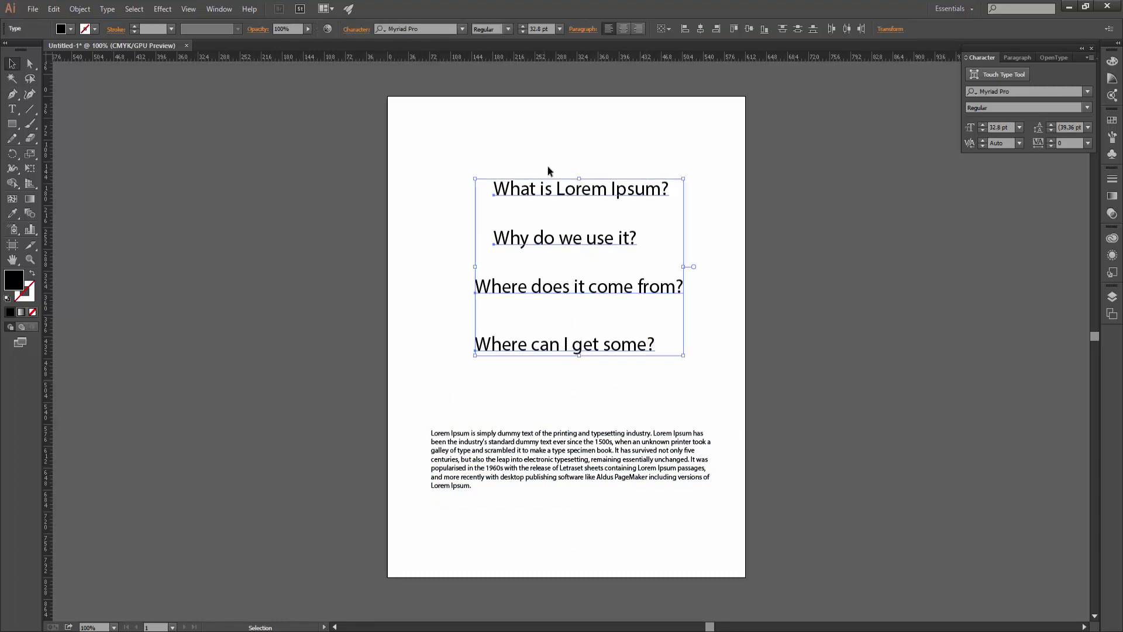
{"action": "left_click", "coordinate": [623, 29]}
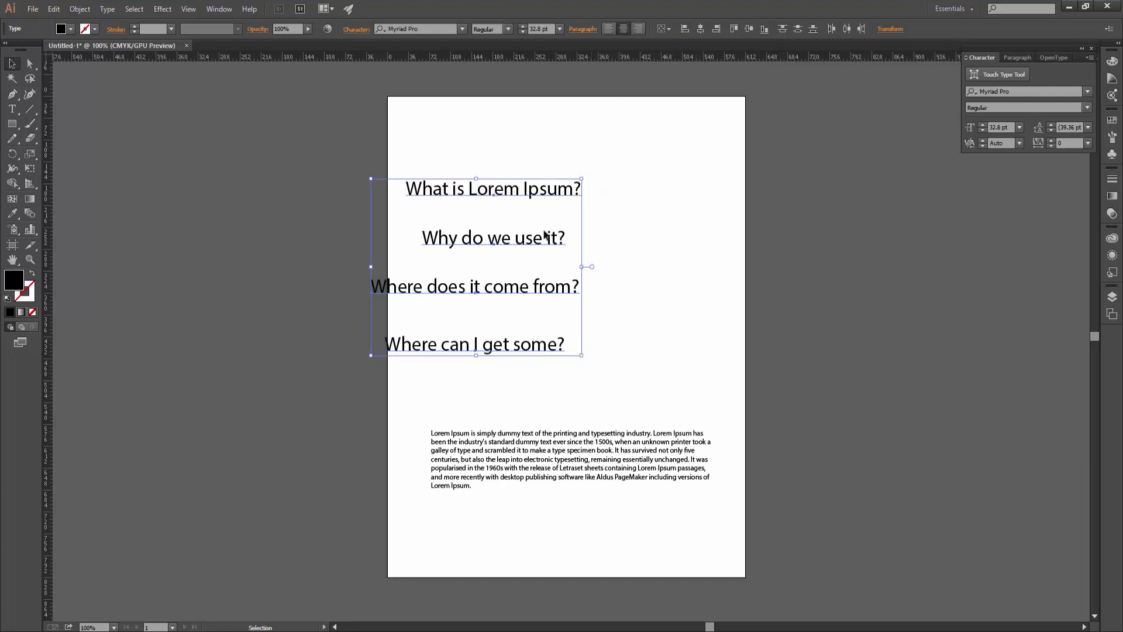
{"action": "left_click_drag", "start_coordinate": [549, 247], "coordinate": [641, 246]}
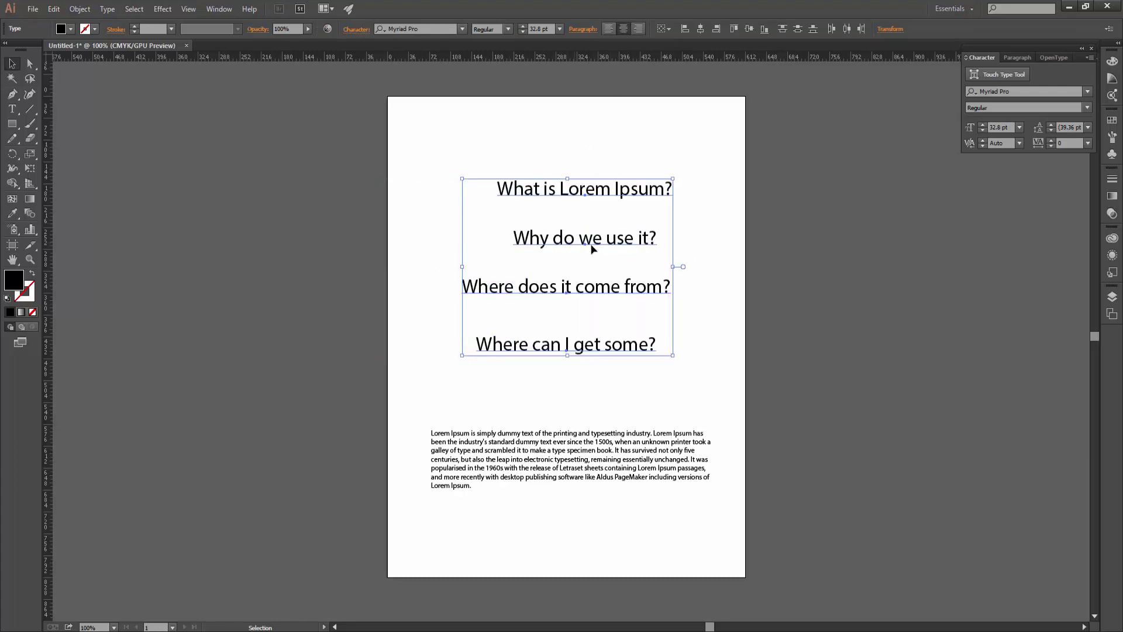
{"action": "left_click", "coordinate": [638, 29]}
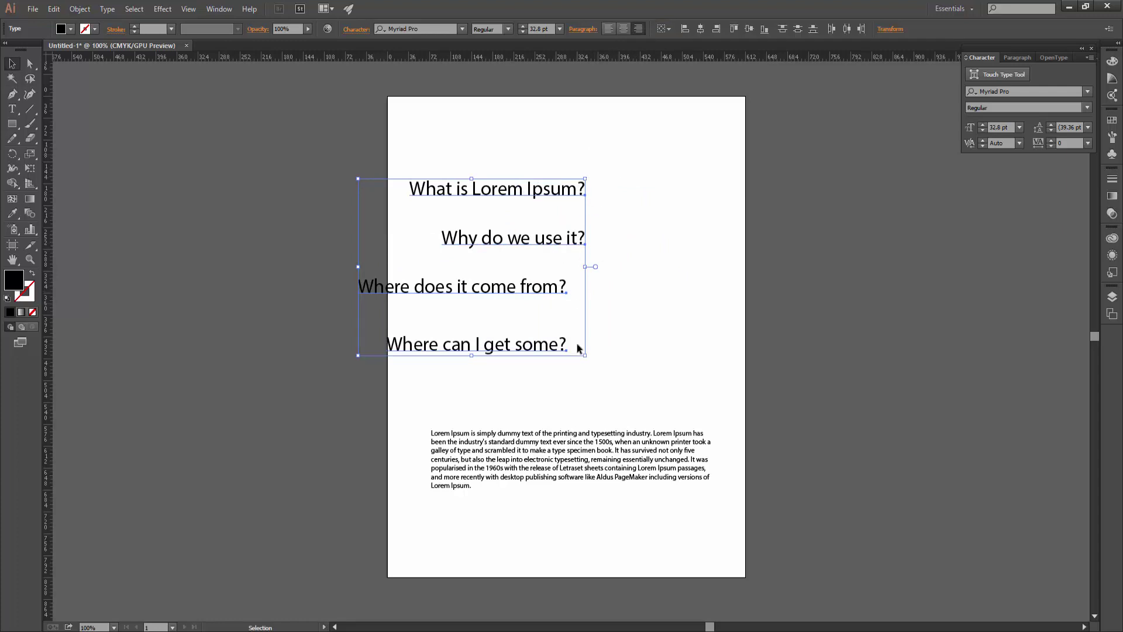
{"action": "left_click", "coordinate": [609, 29]}
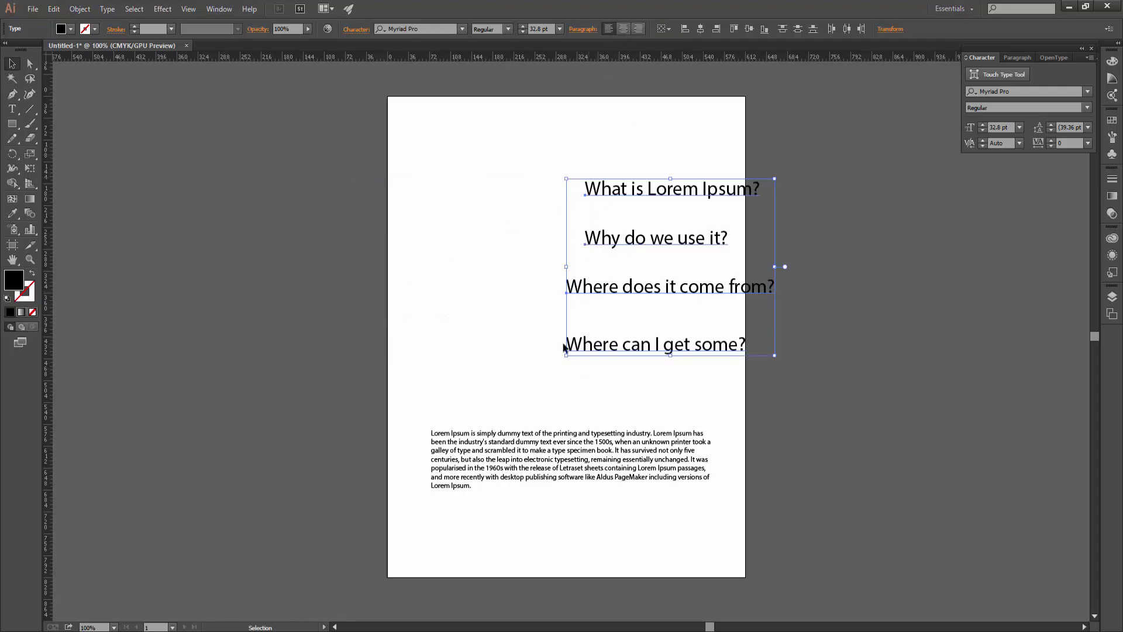
{"action": "left_click", "coordinate": [581, 456]}
{"action": "key", "text": "Delete"}
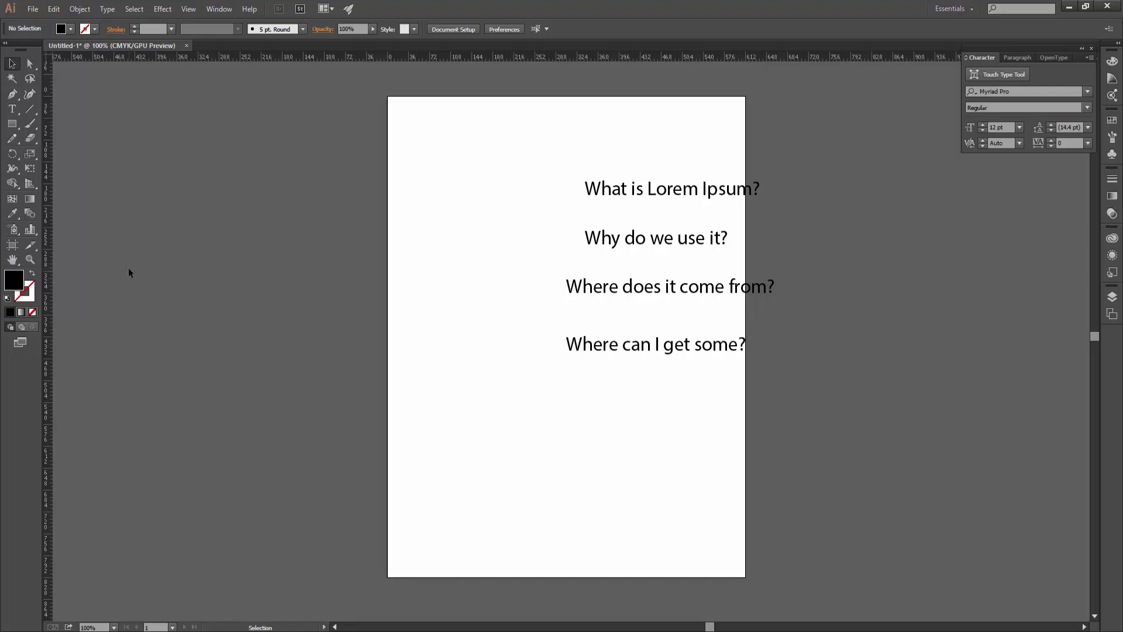
Step: Show rulers via View, add a left-edge vertical guide, and move 'What is Lorem Ipsum?' to it
{"action": "key", "text": "ctrl+r"}
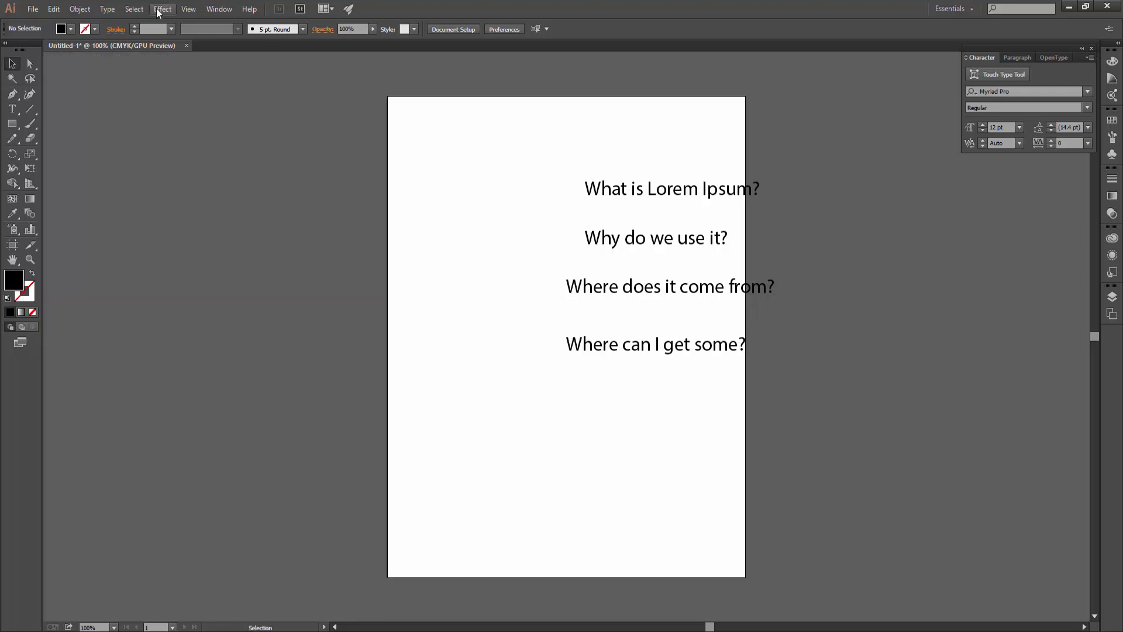
{"action": "left_click", "coordinate": [158, 12]}
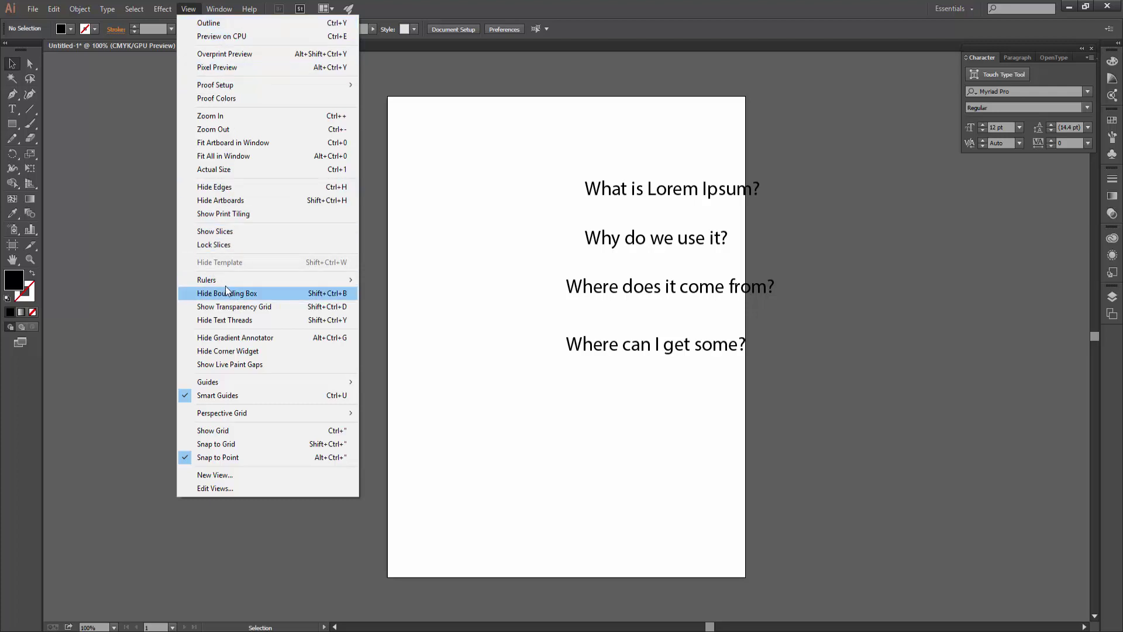
{"action": "mouse_move", "coordinate": [207, 279]}
{"action": "left_click", "coordinate": [421, 280]}
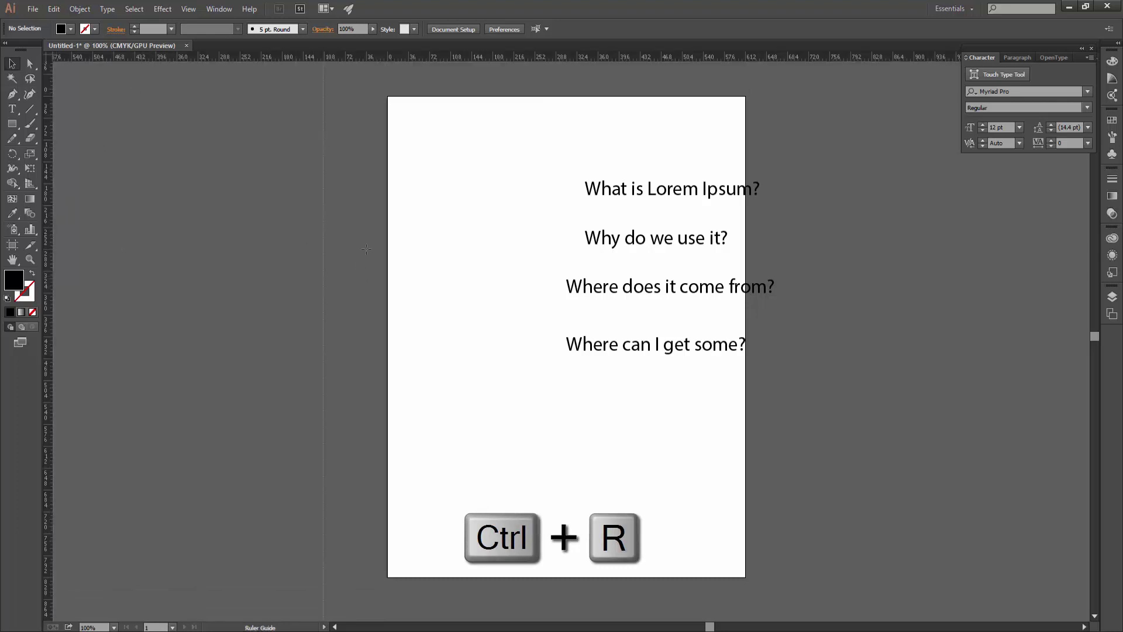
{"action": "left_click_drag", "start_coordinate": [45, 252], "coordinate": [437, 233]}
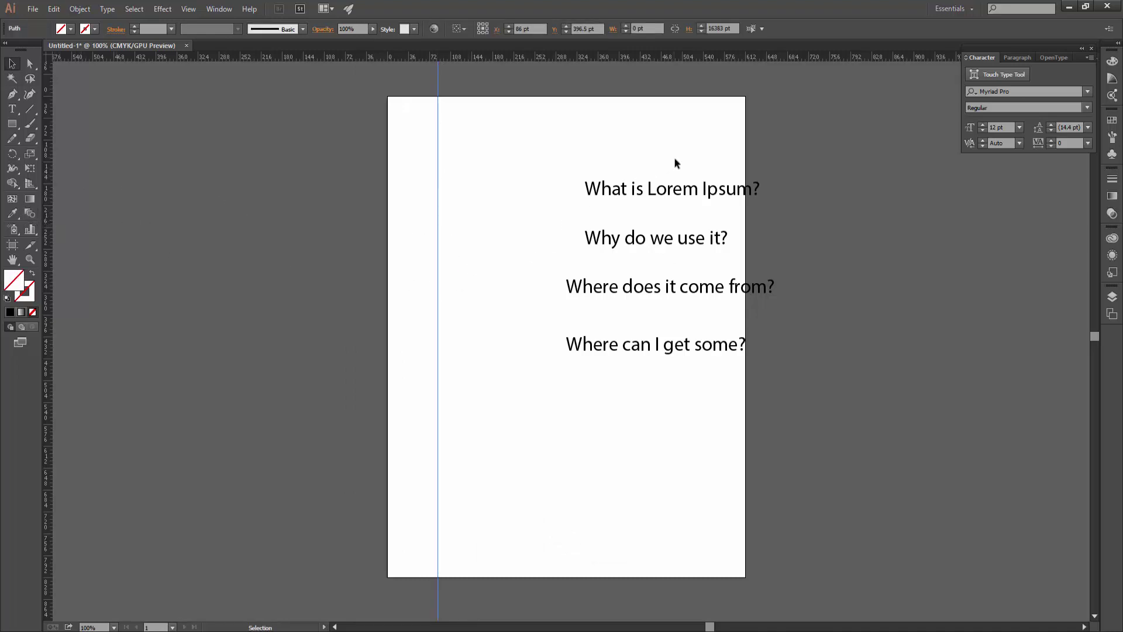
{"action": "mouse_move", "coordinate": [660, 193]}
{"action": "left_mouse_down"}
{"action": "mouse_move", "coordinate": [526, 197]}
{"action": "mouse_move", "coordinate": [496, 182]}
{"action": "left_mouse_up"}
Step: Snap 'Why do we use it?', 'Where does it come from?' and 'Where can I get some?' to the guide
{"action": "scroll", "coordinate": [539, 205], "scroll_direction": "up", "scroll_amount": 3}
{"action": "left_click_drag", "start_coordinate": [855, 274], "coordinate": [591, 247]}
{"action": "left_click_drag", "start_coordinate": [522, 231], "coordinate": [524, 231]}
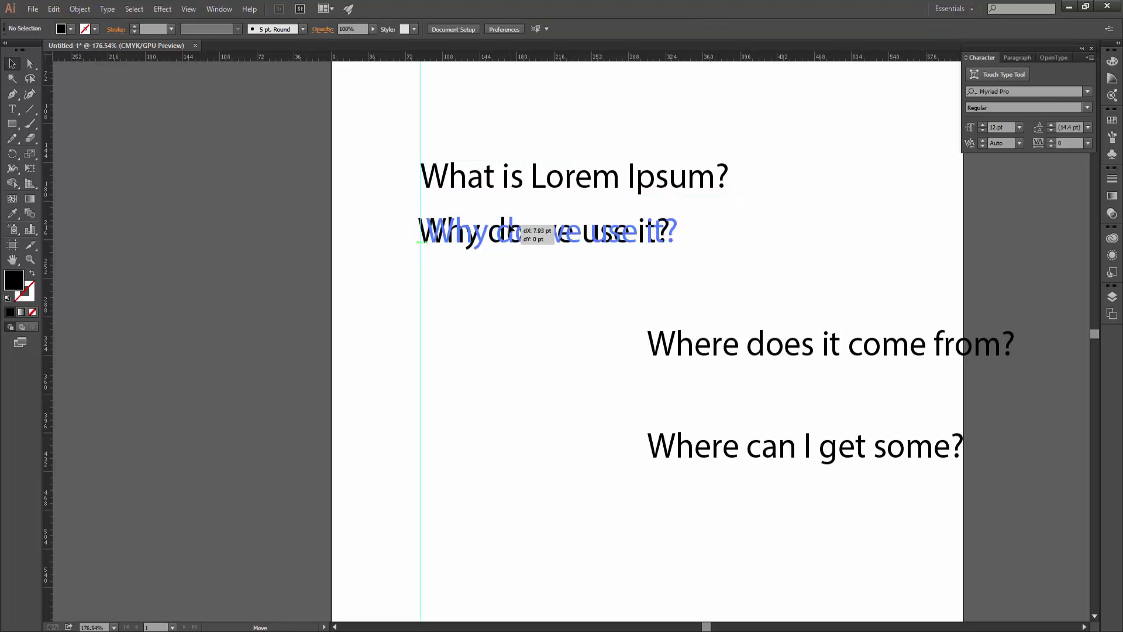
{"action": "left_click", "coordinate": [836, 345]}
{"action": "left_click_drag", "start_coordinate": [837, 345], "coordinate": [609, 285]}
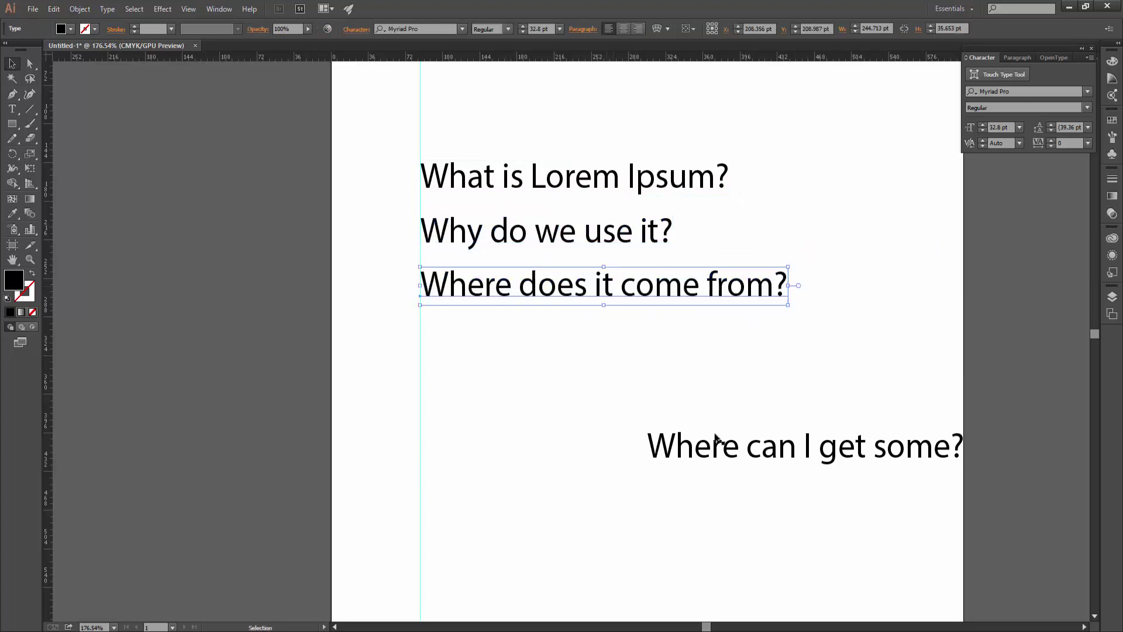
{"action": "left_click_drag", "start_coordinate": [760, 439], "coordinate": [533, 335]}
{"action": "left_click", "coordinate": [611, 458]}
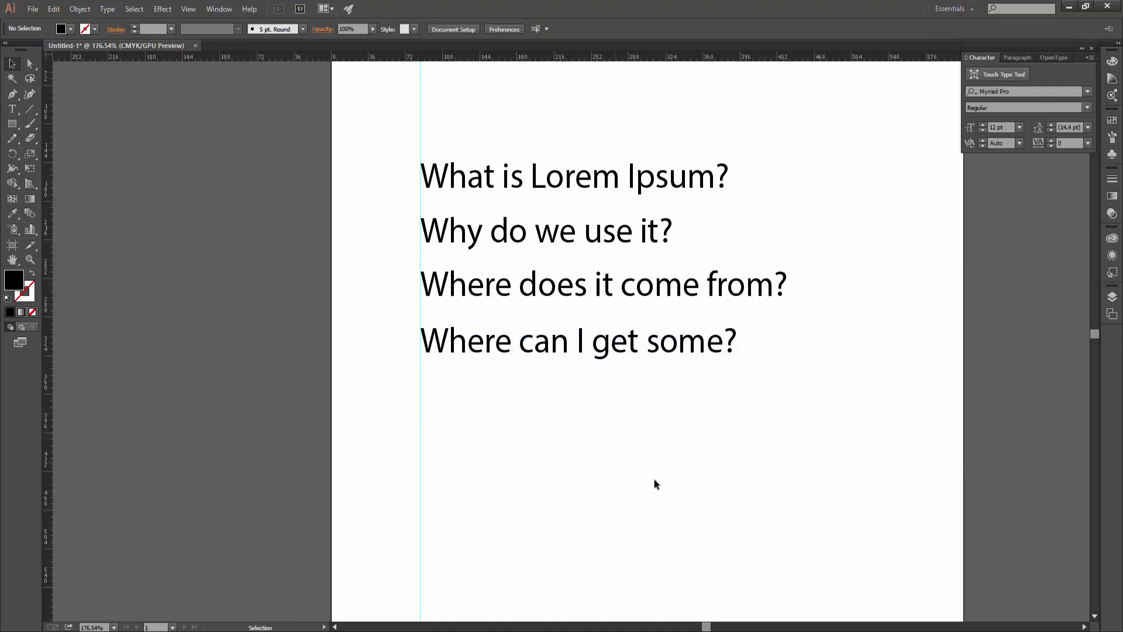
{"action": "left_click", "coordinate": [420, 528]}
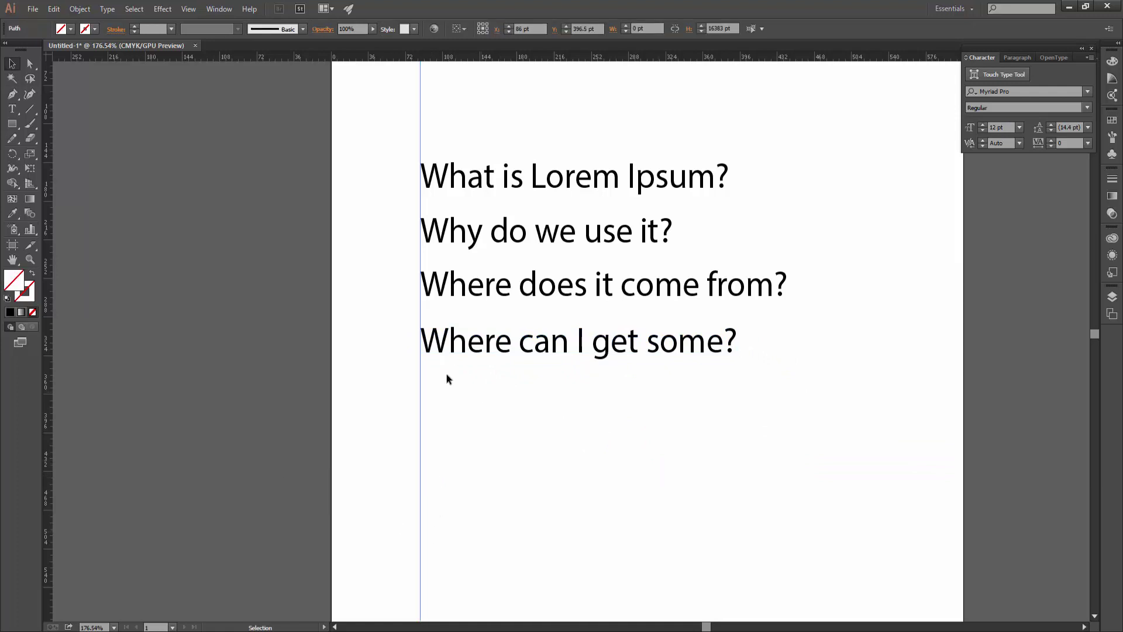
{"action": "scroll", "coordinate": [481, 457], "scroll_direction": "up", "scroll_amount": 2}
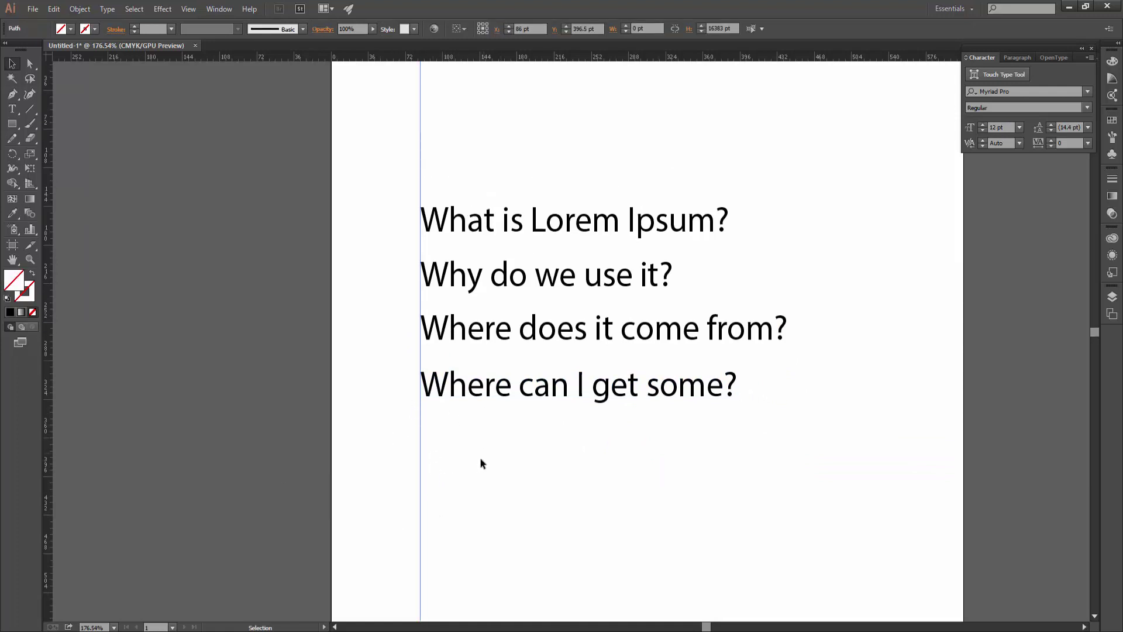
Step: Draw a wide rectangle above the headings and fill it yellow
{"action": "left_click", "coordinate": [171, 192]}
{"action": "key", "text": "m"}
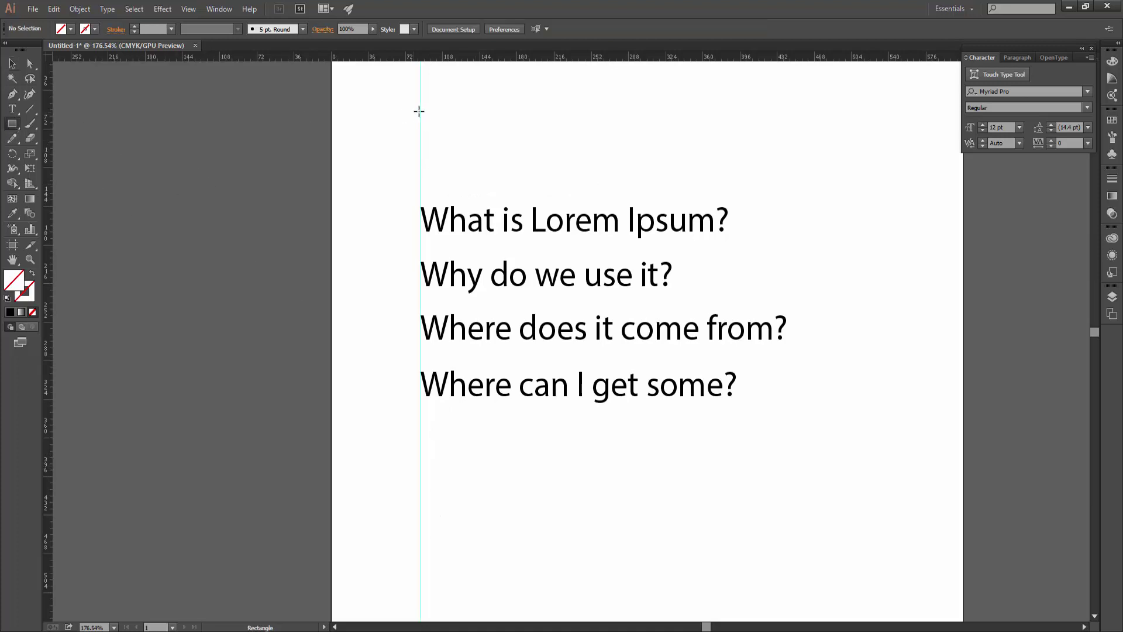
{"action": "left_click_drag", "start_coordinate": [420, 112], "coordinate": [724, 152]}
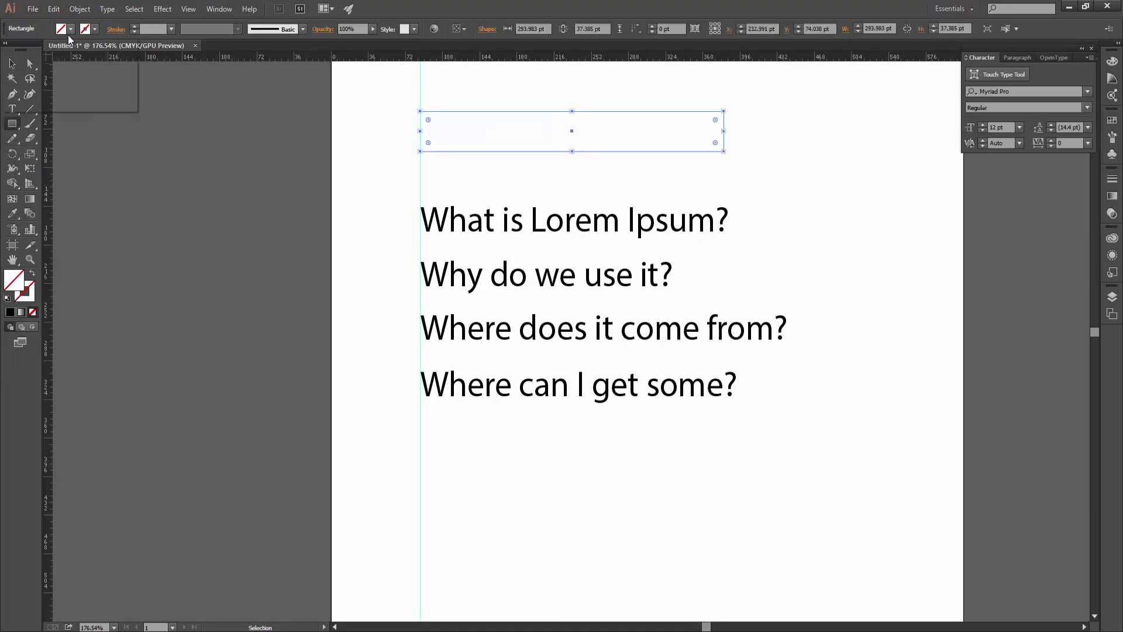
{"action": "left_click", "coordinate": [70, 28]}
{"action": "left_click", "coordinate": [48, 51]}
{"action": "left_click", "coordinate": [73, 32]}
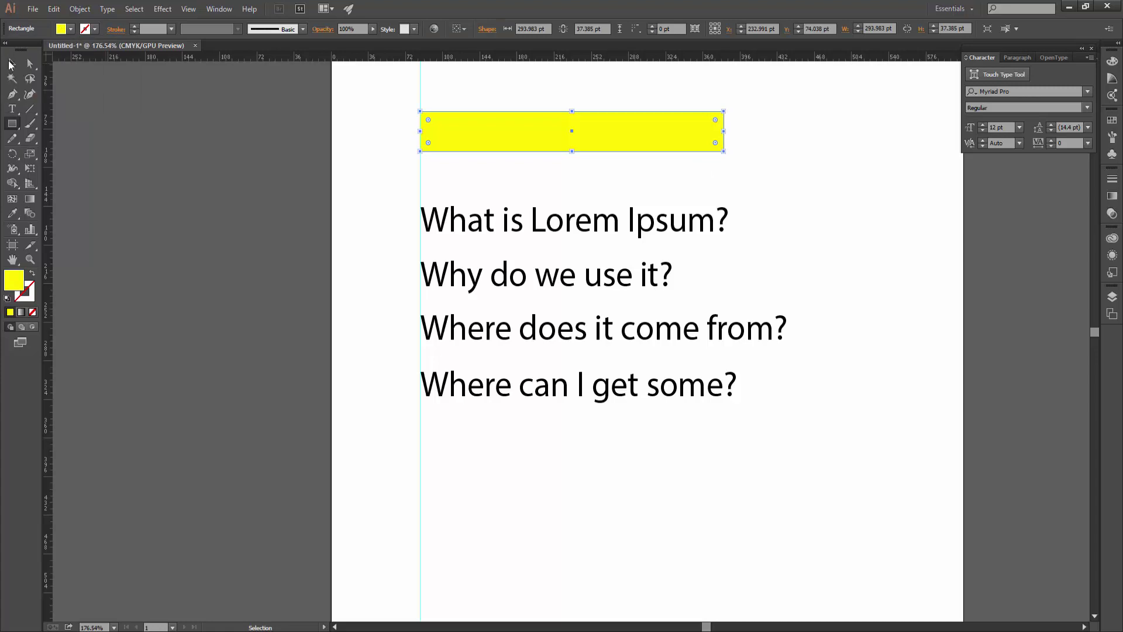
Step: Move the yellow rectangle down, then back up above the headings
{"action": "mouse_move", "coordinate": [496, 142]}
{"action": "left_mouse_down"}
{"action": "mouse_move", "coordinate": [496, 171]}
{"action": "mouse_move", "coordinate": [514, 186]}
{"action": "mouse_move", "coordinate": [512, 159]}
{"action": "mouse_move", "coordinate": [495, 172]}
{"action": "left_mouse_up"}
{"action": "left_click", "coordinate": [479, 120]}
{"action": "left_click", "coordinate": [515, 114]}
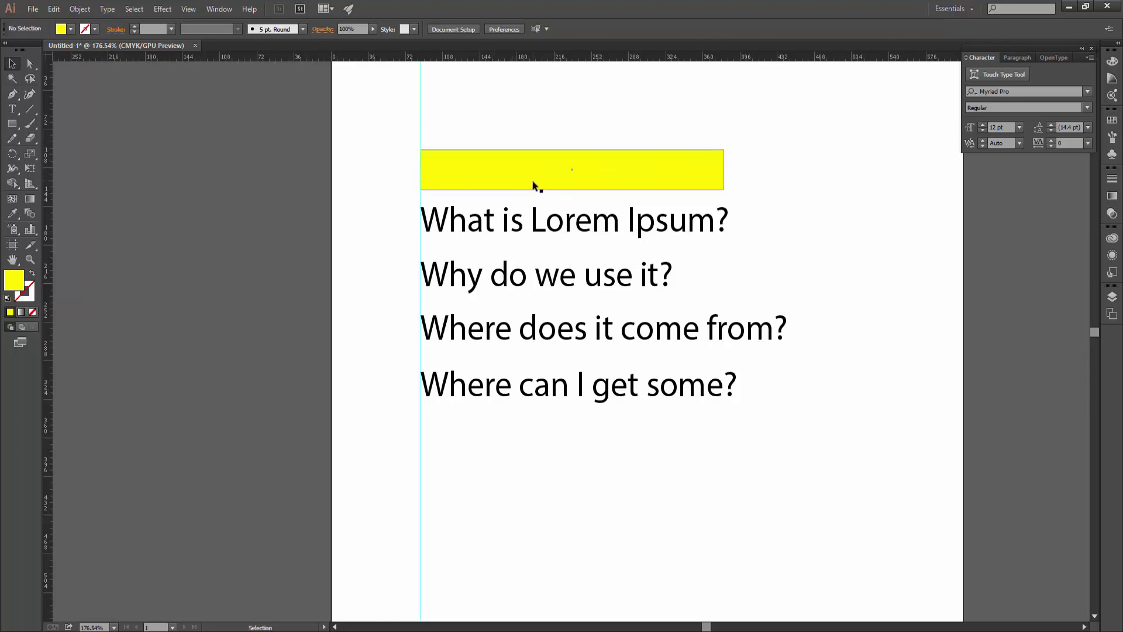
{"action": "left_click", "coordinate": [529, 188]}
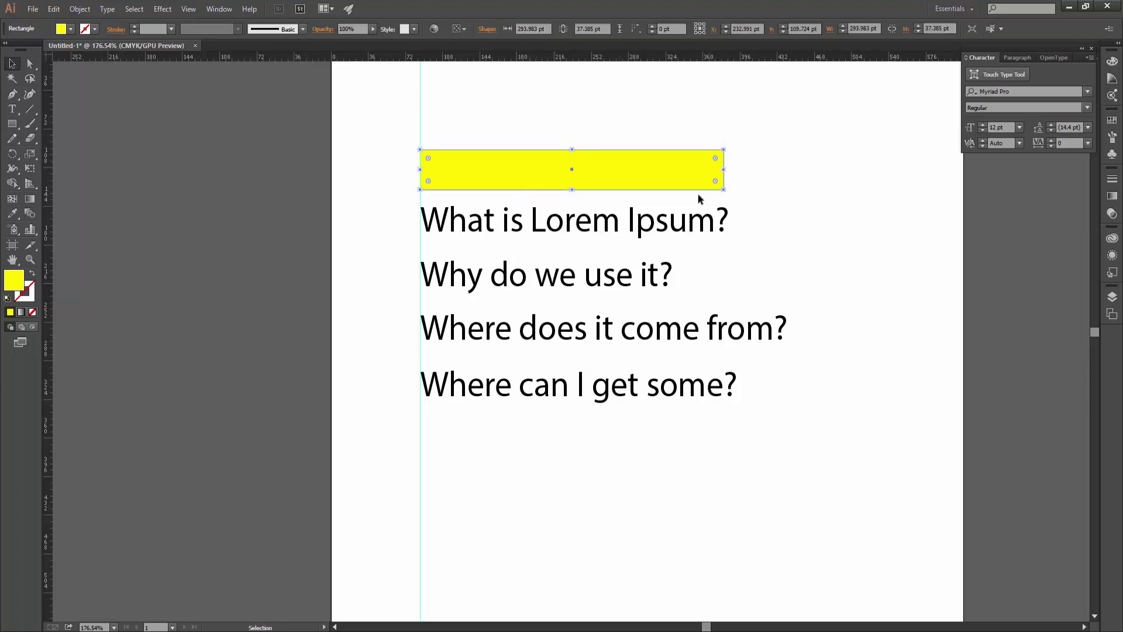
{"action": "left_click_drag", "start_coordinate": [555, 178], "coordinate": [554, 140]}
{"action": "left_click", "coordinate": [438, 496]}
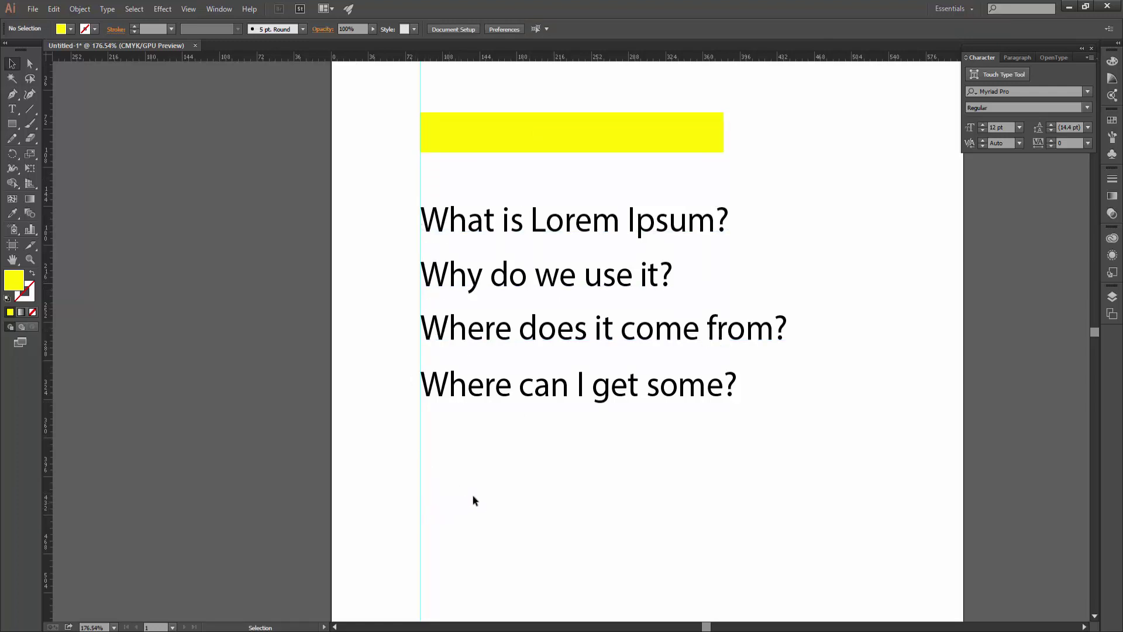
Step: Delete the vertical guide
{"action": "left_click", "coordinate": [420, 487]}
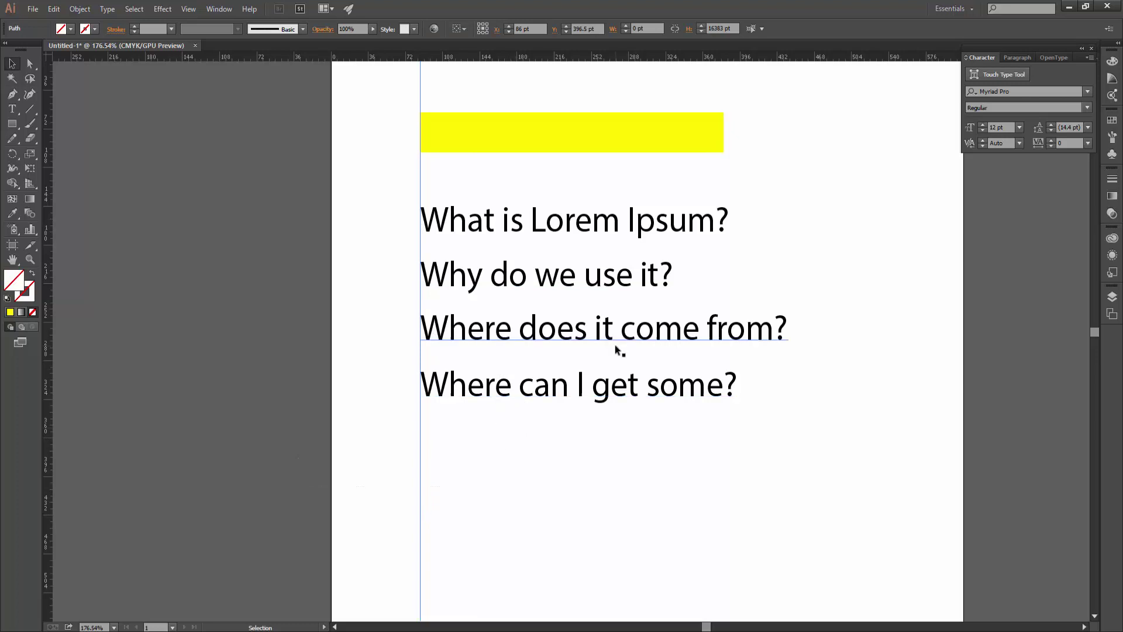
{"action": "key", "text": "Delete"}
{"action": "left_click", "coordinate": [566, 146]}
{"action": "key", "text": "Delete"}
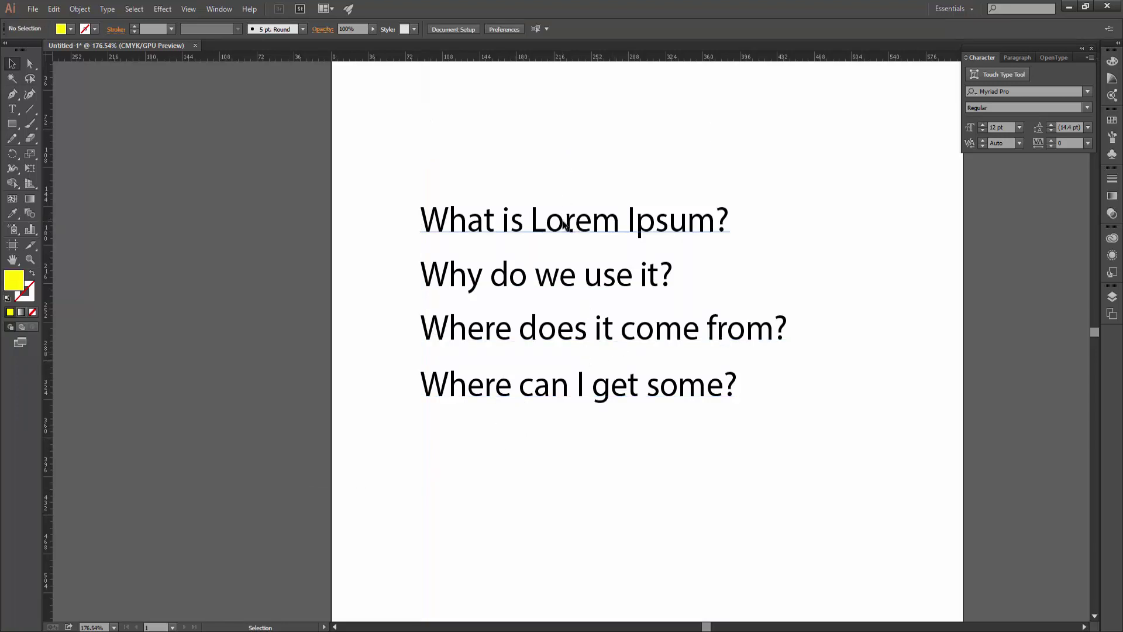
{"action": "left_click", "coordinate": [564, 225]}
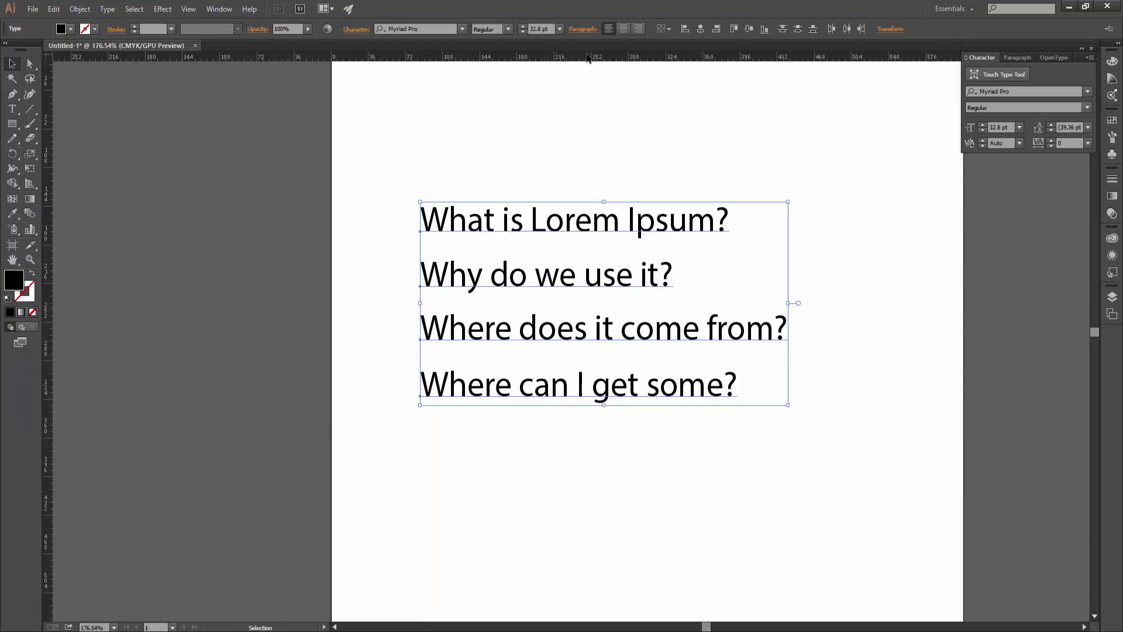
{"action": "left_click", "coordinate": [356, 30]}
{"action": "left_click", "coordinate": [356, 32]}
{"action": "left_click", "coordinate": [356, 33]}
{"action": "left_click", "coordinate": [227, 10]}
{"action": "left_click", "coordinate": [357, 30]}
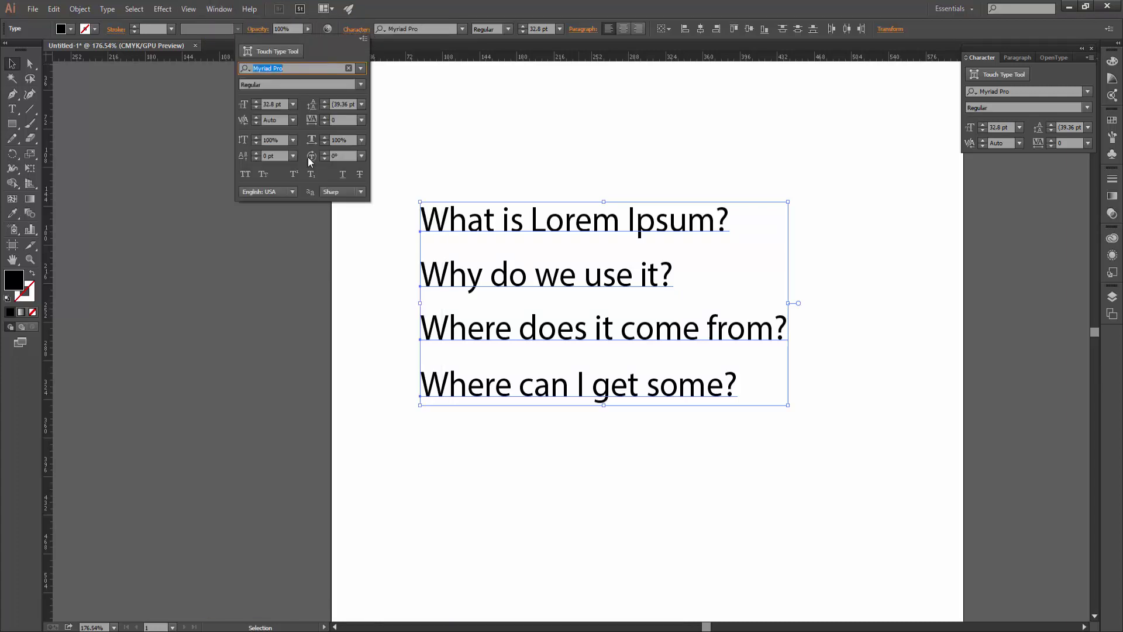
{"action": "left_click", "coordinate": [219, 9]}
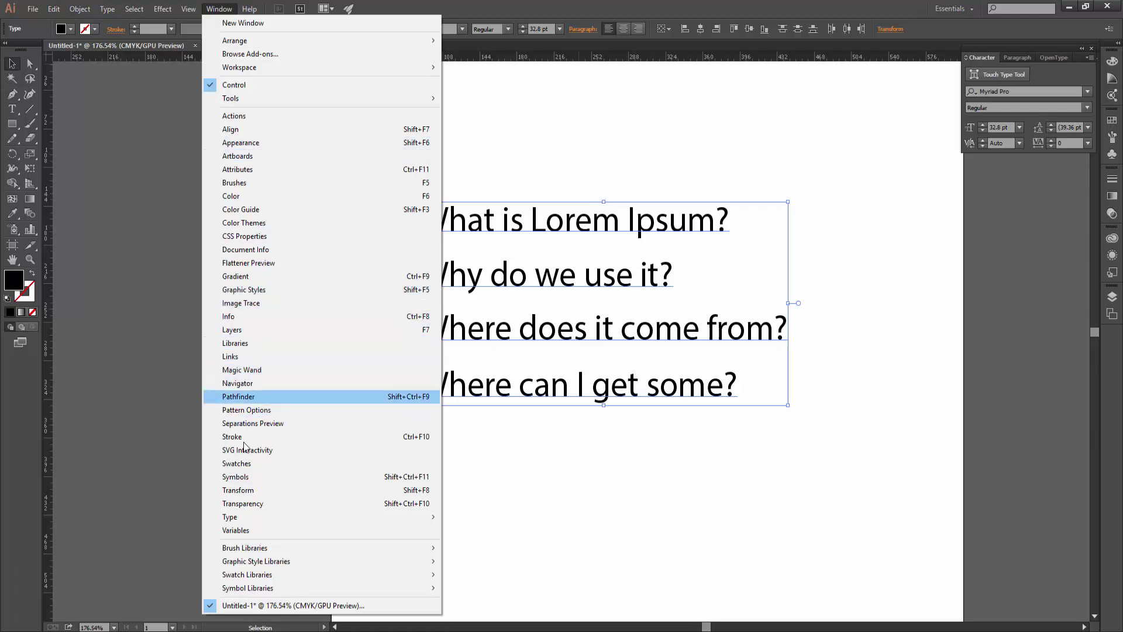
{"action": "left_click", "coordinate": [476, 523]}
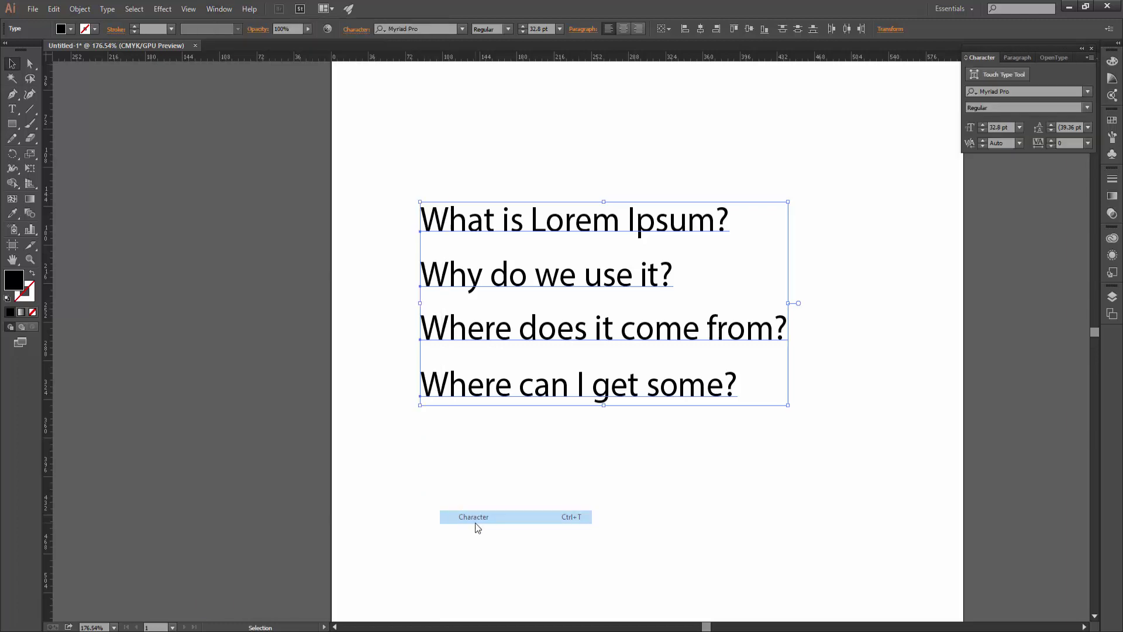
{"action": "left_click_drag", "start_coordinate": [657, 462], "coordinate": [427, 132]}
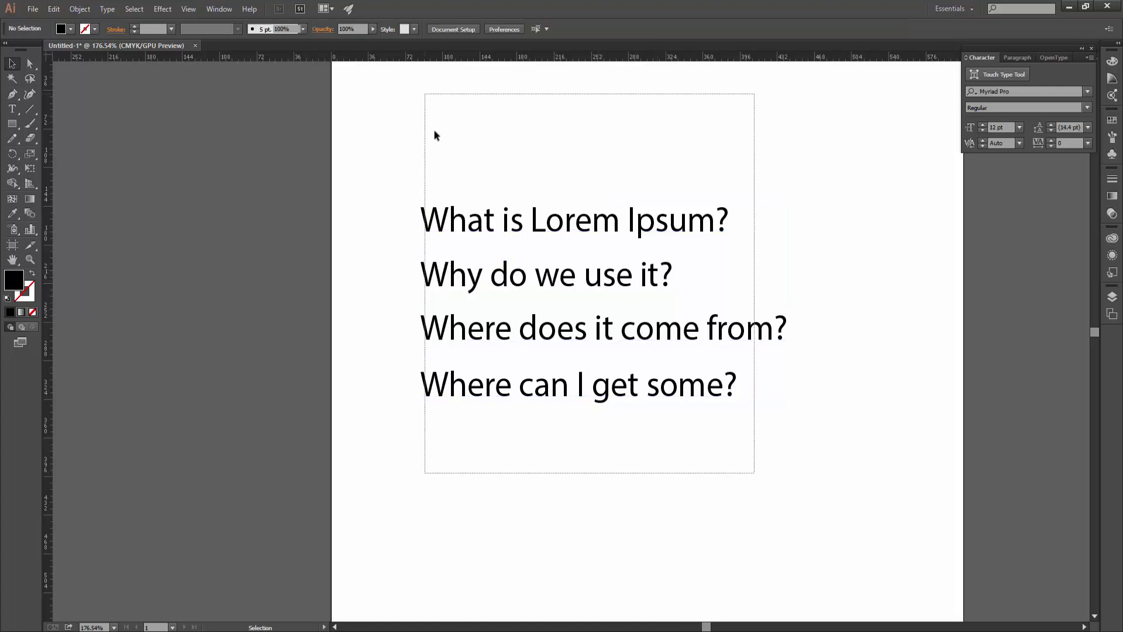
{"action": "key", "text": "a"}
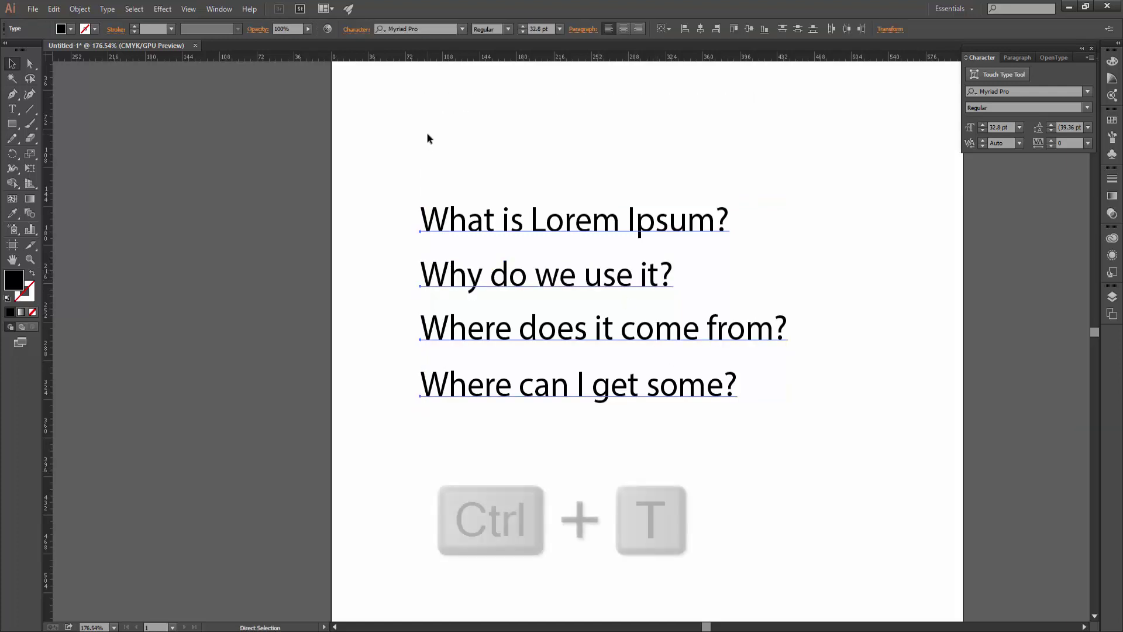
{"action": "key", "text": "ctrl+t"}
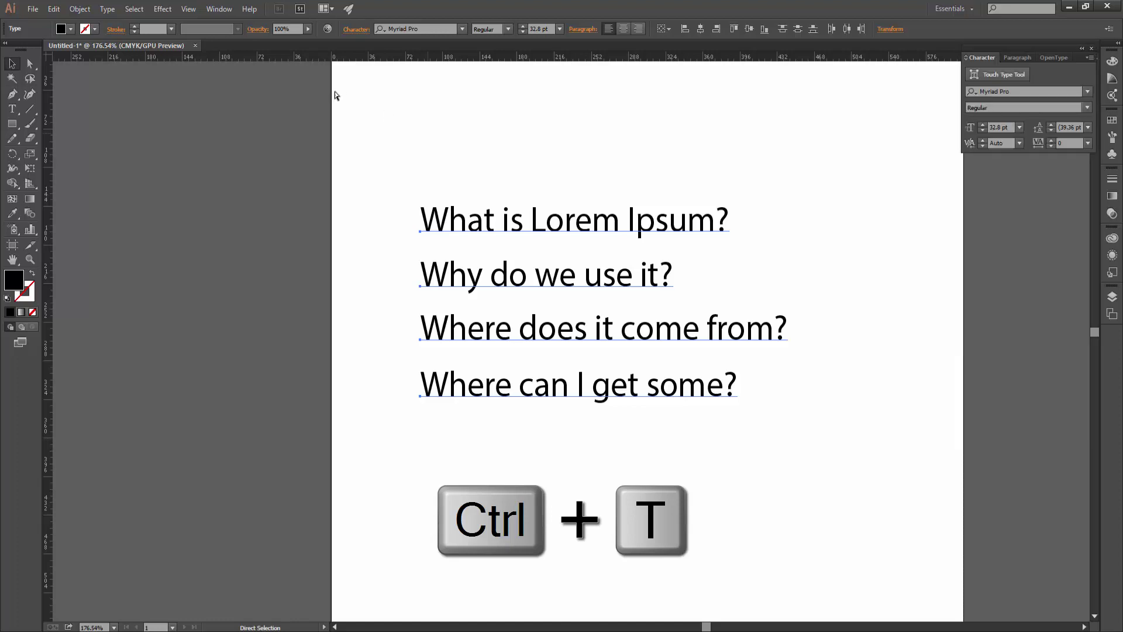
{"action": "key", "text": "v"}
{"action": "left_click", "coordinate": [218, 8]}
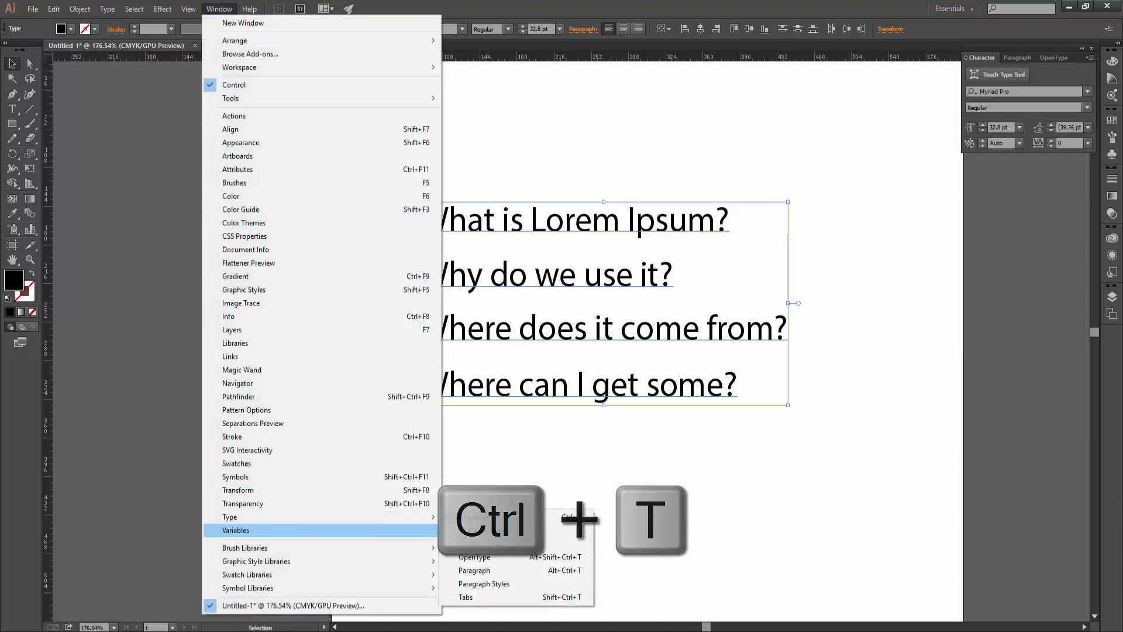
{"action": "mouse_move", "coordinate": [230, 517]}
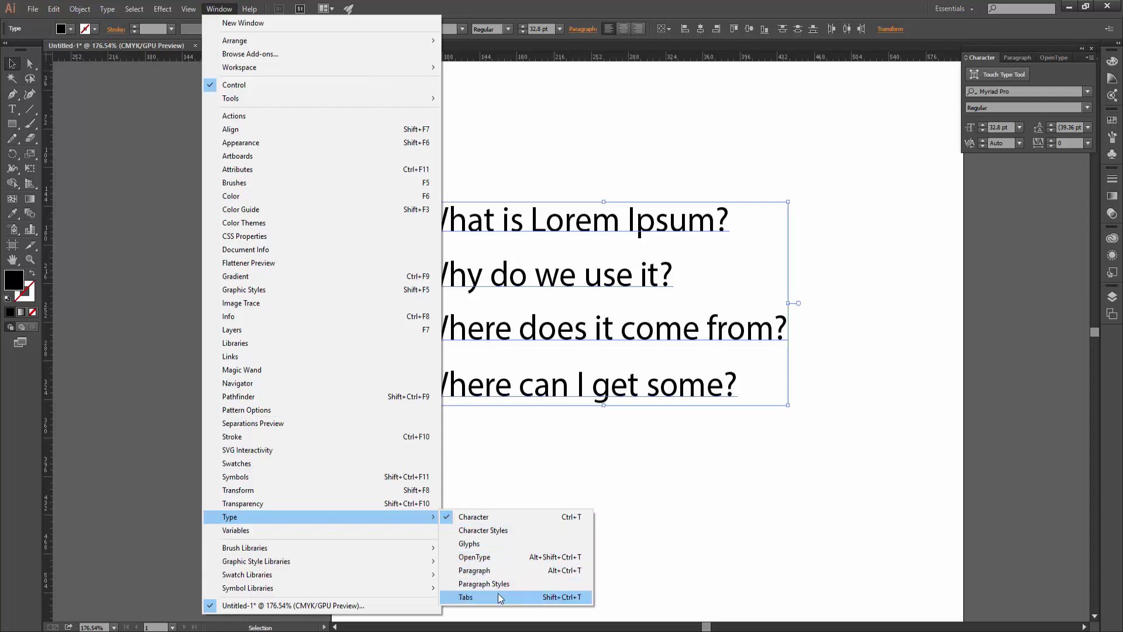
{"action": "left_click", "coordinate": [574, 183]}
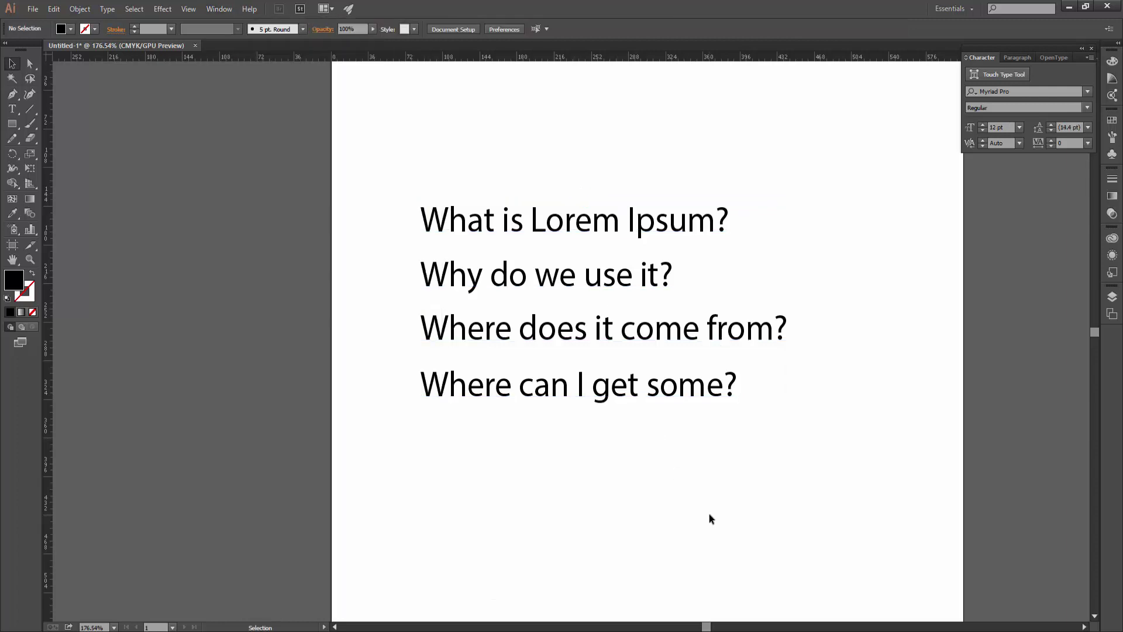
{"action": "left_click", "coordinate": [421, 217]}
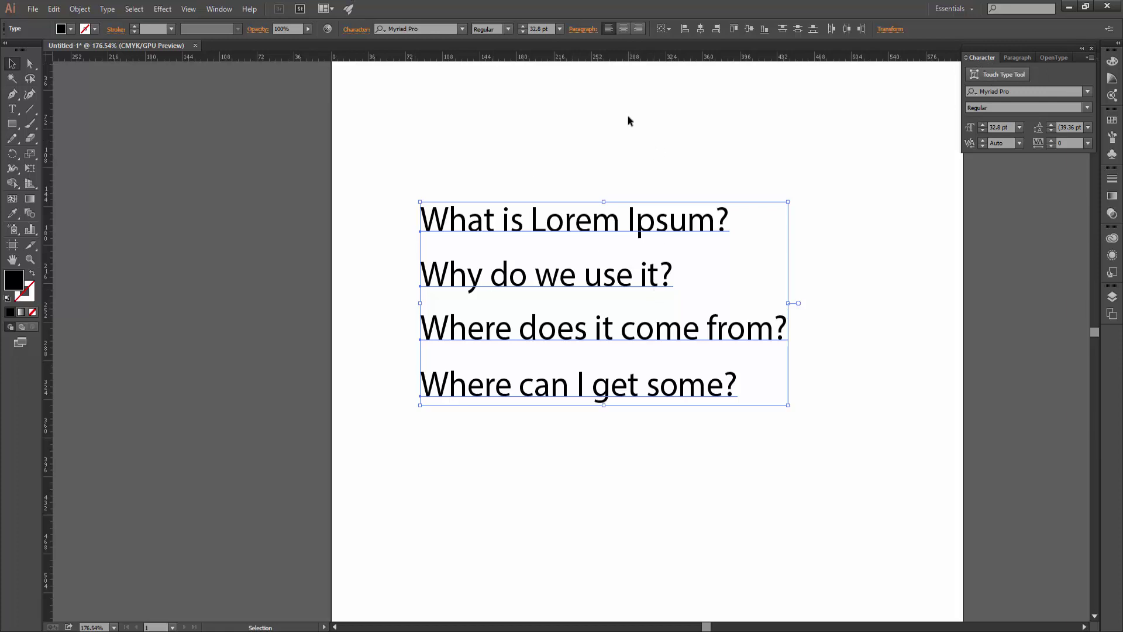
{"action": "left_click", "coordinate": [218, 8]}
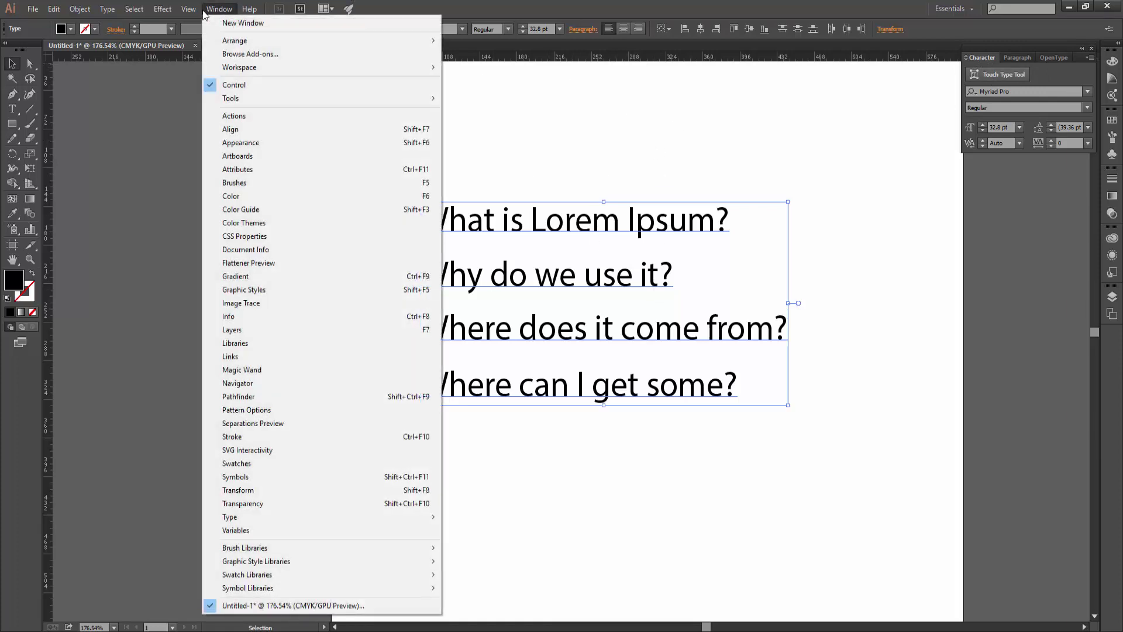
{"action": "left_click", "coordinate": [246, 130]}
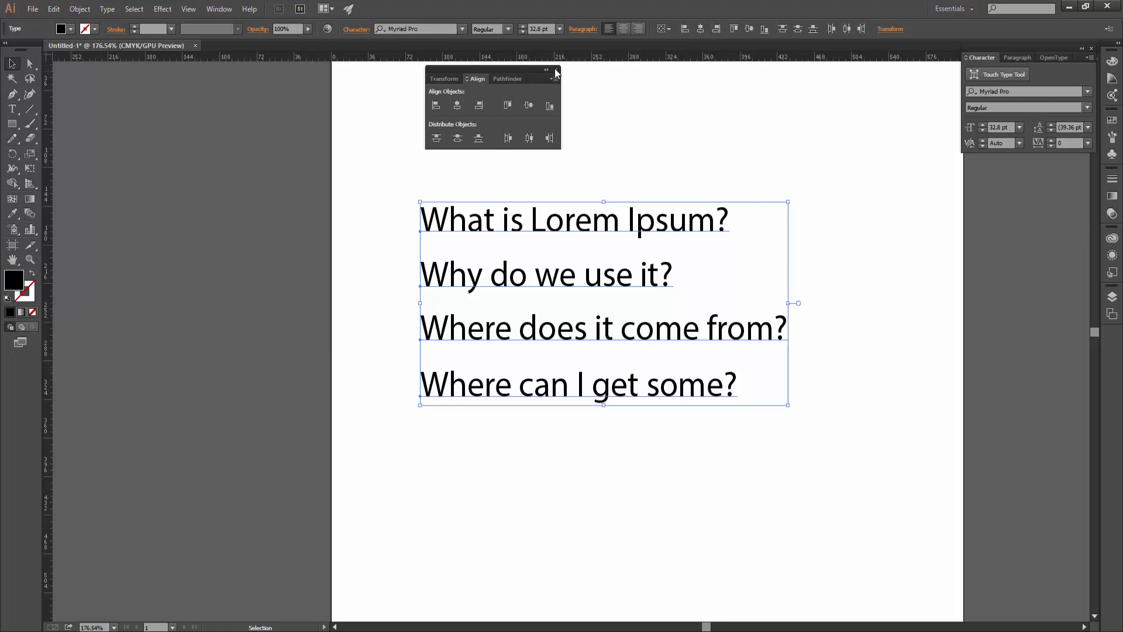
{"action": "left_click", "coordinate": [556, 71]}
{"action": "left_click", "coordinate": [216, 9]}
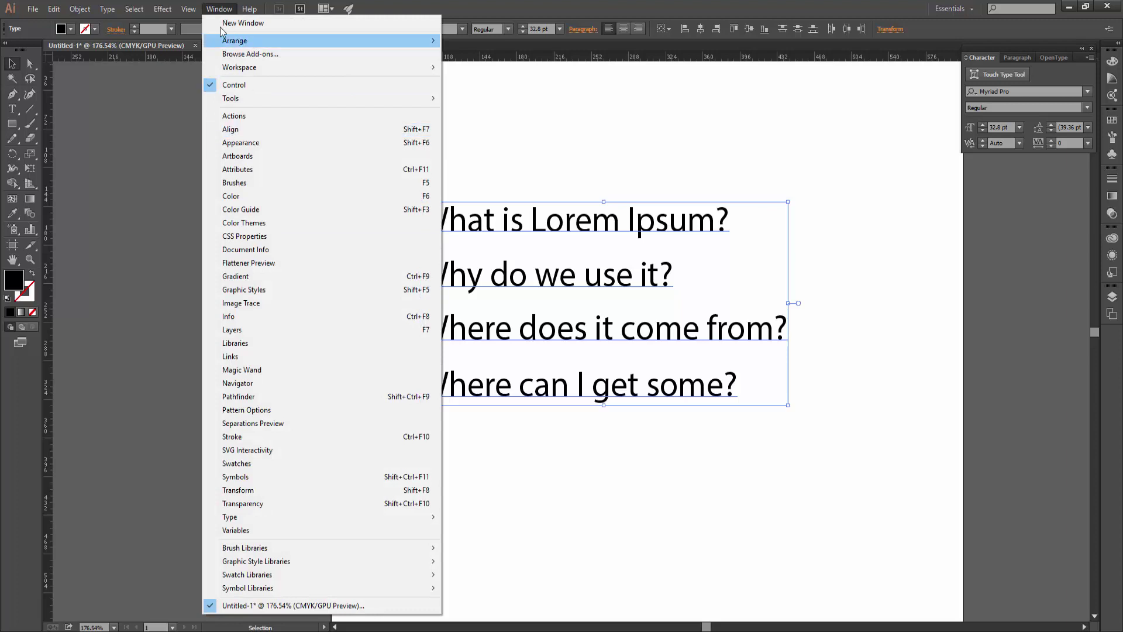
{"action": "left_click", "coordinate": [219, 10]}
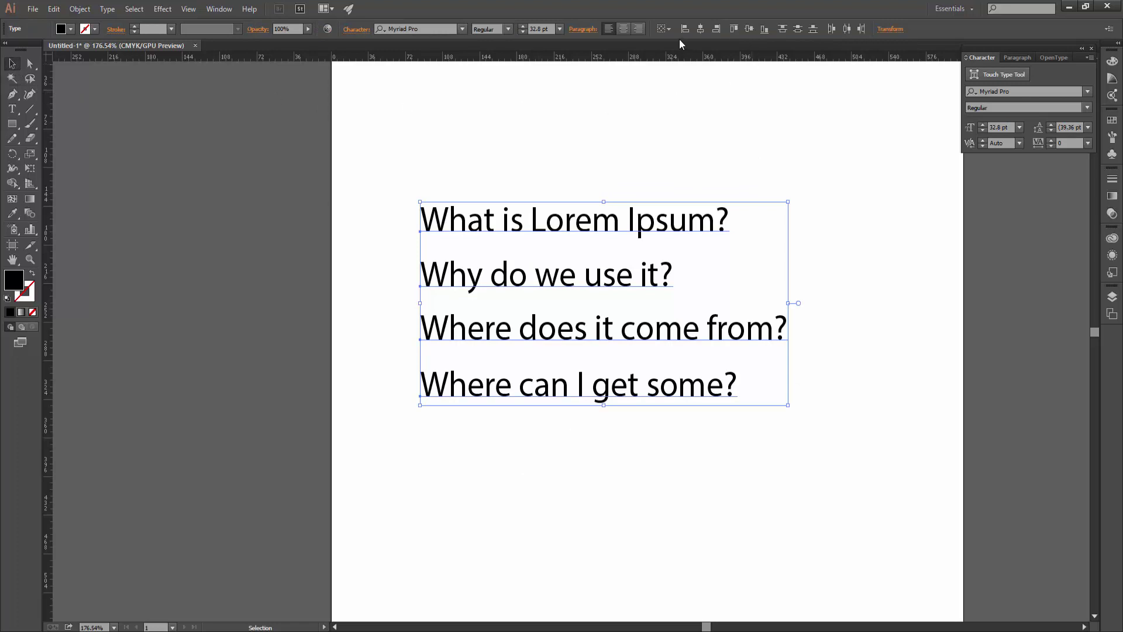
{"action": "left_click", "coordinate": [882, 176]}
{"action": "left_click", "coordinate": [637, 221]}
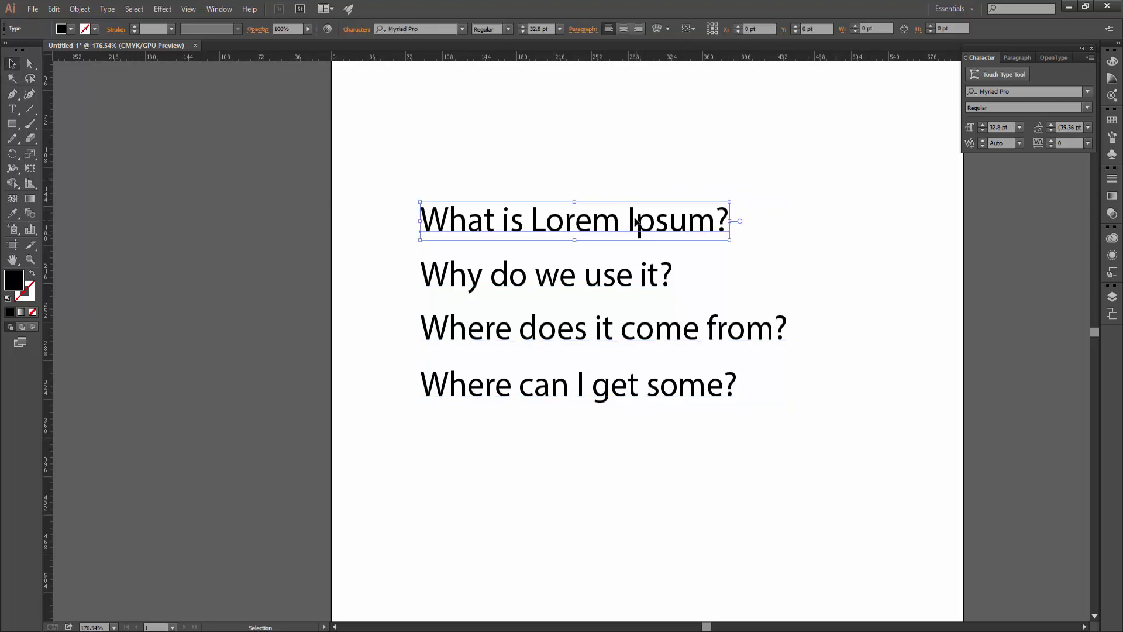
{"action": "left_click", "coordinate": [585, 221], "text": "shift"}
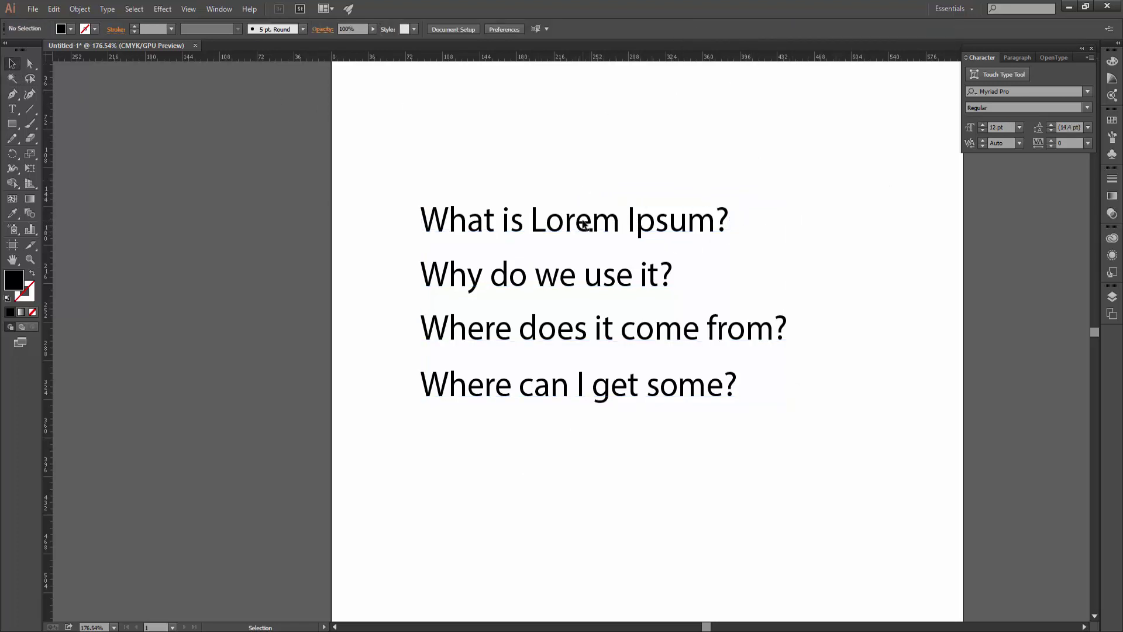
{"action": "left_click", "coordinate": [632, 211]}
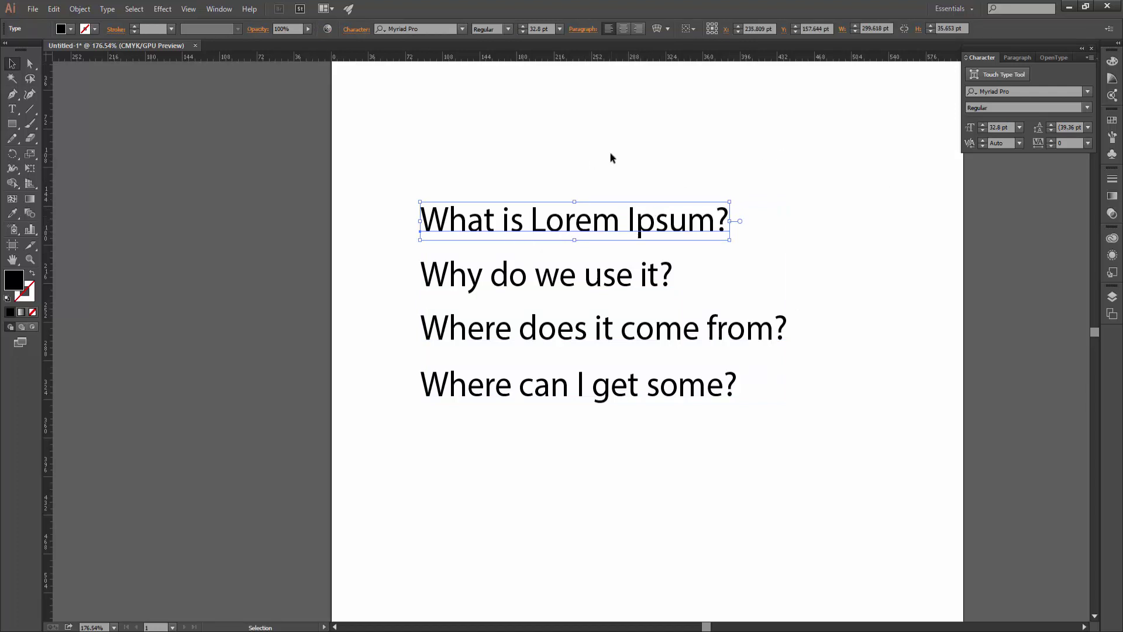
{"action": "left_click_drag", "start_coordinate": [713, 149], "coordinate": [456, 491]}
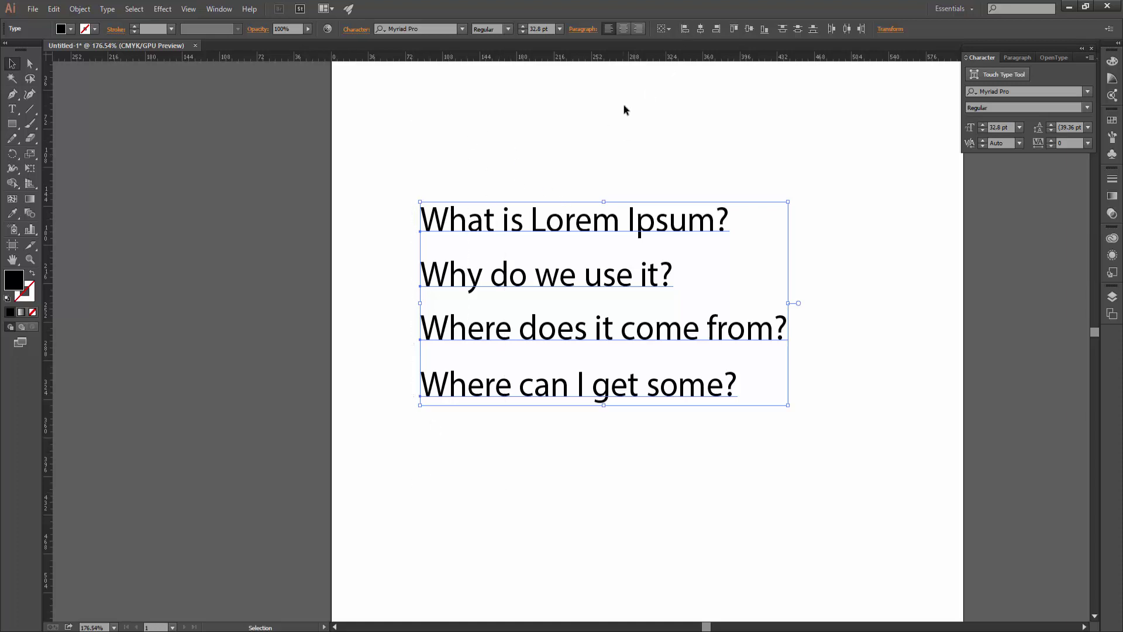
Step: Try centre alignment, then right-align every line of the question text block
{"action": "left_click", "coordinate": [700, 29]}
{"action": "left_click_drag", "start_coordinate": [714, 430], "coordinate": [566, 182]}
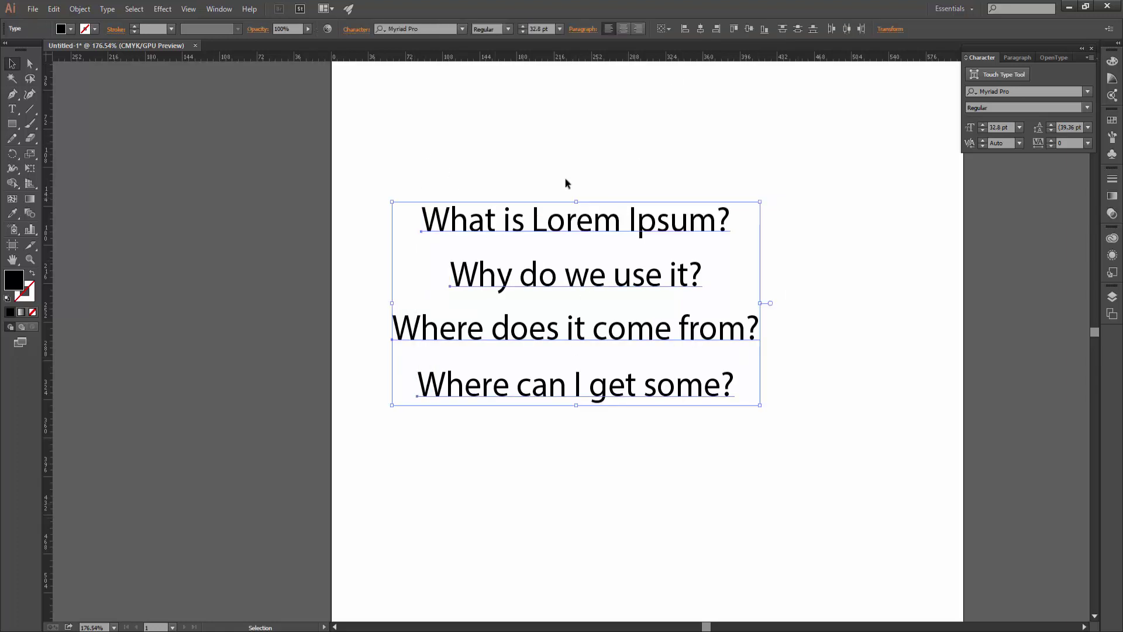
{"action": "left_click_drag", "start_coordinate": [588, 120], "coordinate": [486, 511]}
{"action": "mouse_move", "coordinate": [660, 279]}
{"action": "left_mouse_down"}
{"action": "mouse_move", "coordinate": [613, 413]}
{"action": "mouse_move", "coordinate": [553, 493]}
{"action": "left_mouse_up"}
{"action": "left_click", "coordinate": [719, 28]}
{"action": "mouse_move", "coordinate": [805, 154]}
{"action": "left_mouse_down"}
{"action": "mouse_move", "coordinate": [779, 530]}
{"action": "mouse_move", "coordinate": [756, 523]}
{"action": "left_mouse_up"}
Step: Add a vertical guide at the text's right edge to check alignment, then reselect the questions
{"action": "left_click_drag", "start_coordinate": [49, 314], "coordinate": [759, 254]}
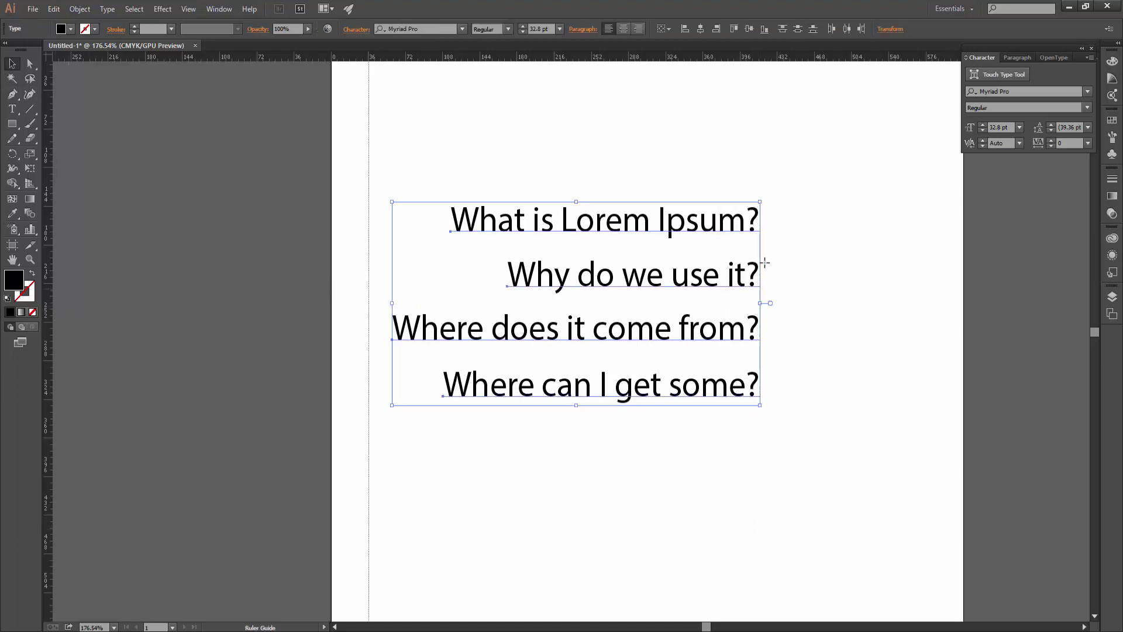
{"action": "left_click", "coordinate": [836, 361]}
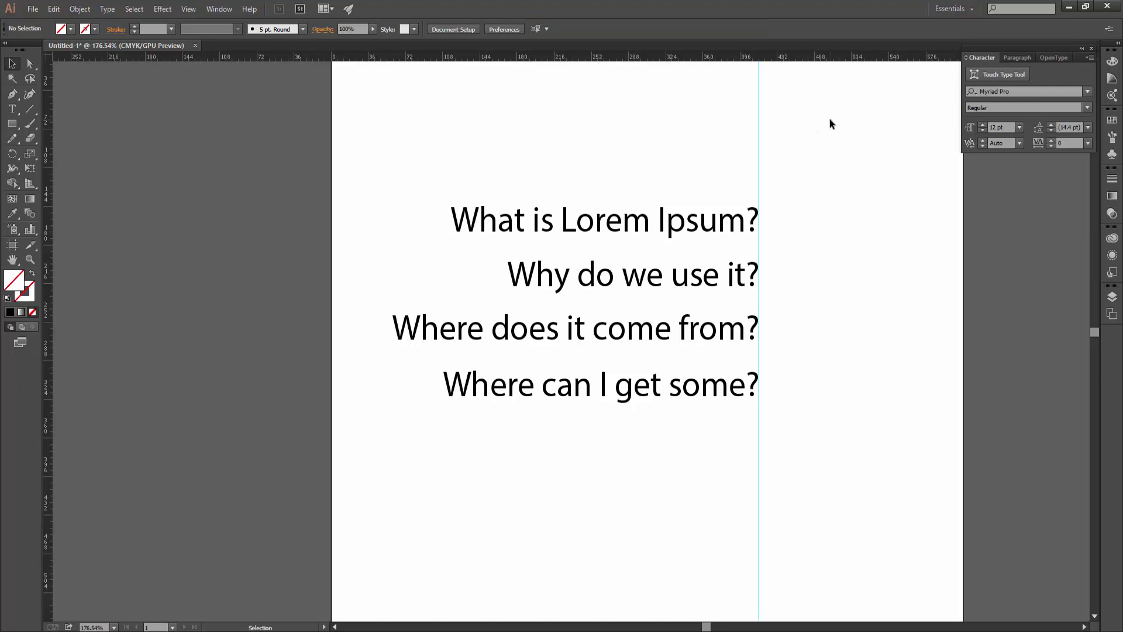
{"action": "left_click_drag", "start_coordinate": [829, 124], "coordinate": [679, 148]}
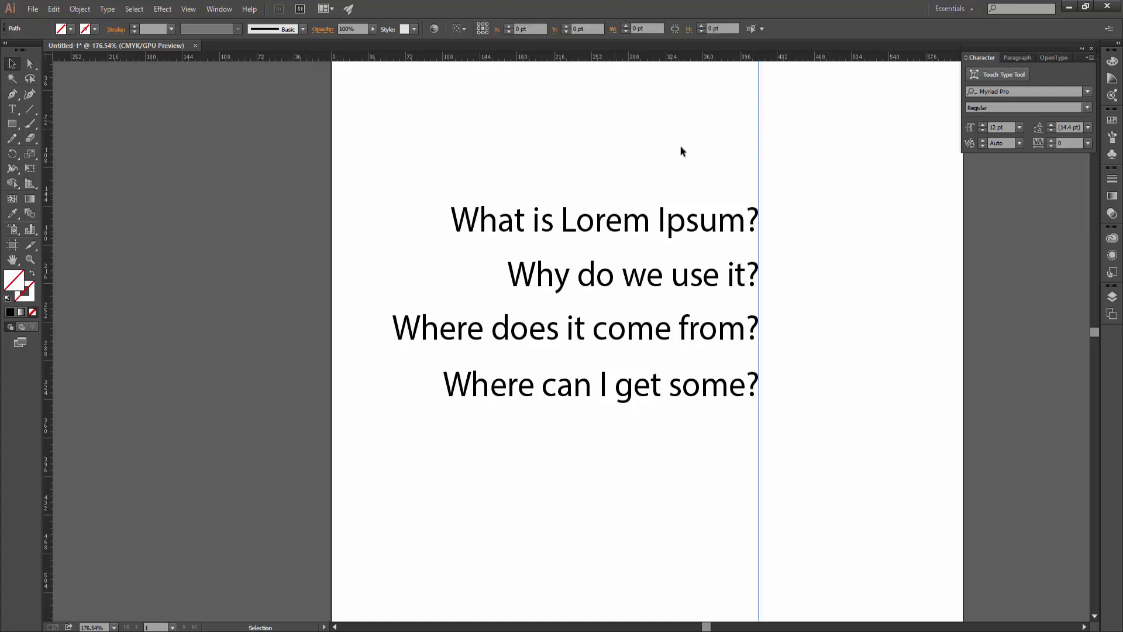
{"action": "left_click", "coordinate": [778, 176]}
{"action": "left_click_drag", "start_coordinate": [778, 174], "coordinate": [627, 458]}
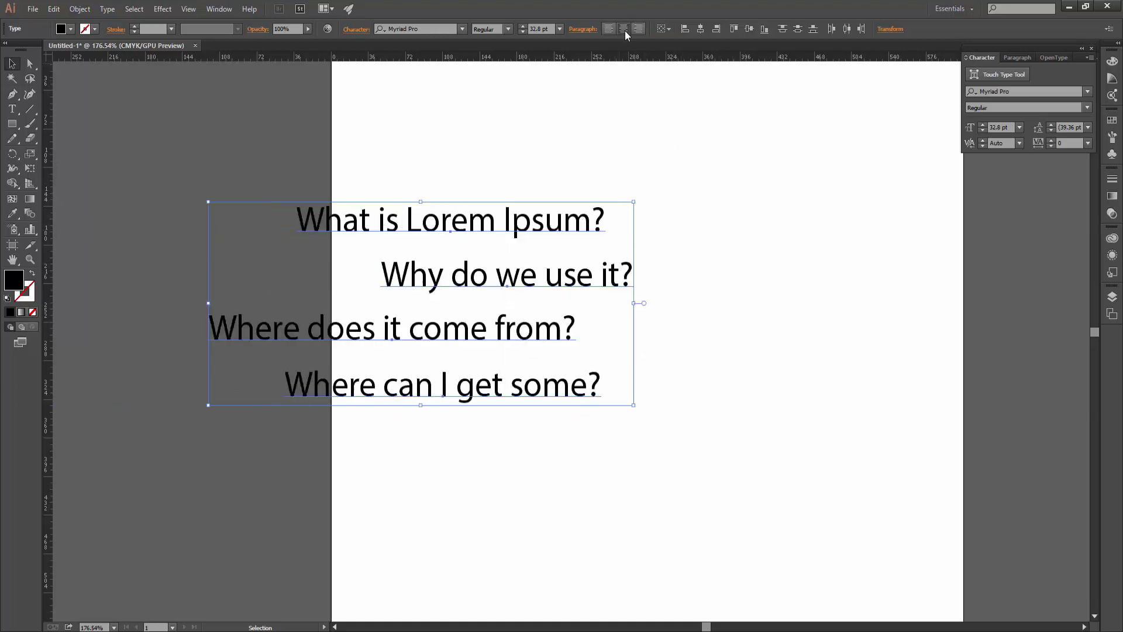
{"action": "left_click", "coordinate": [650, 476]}
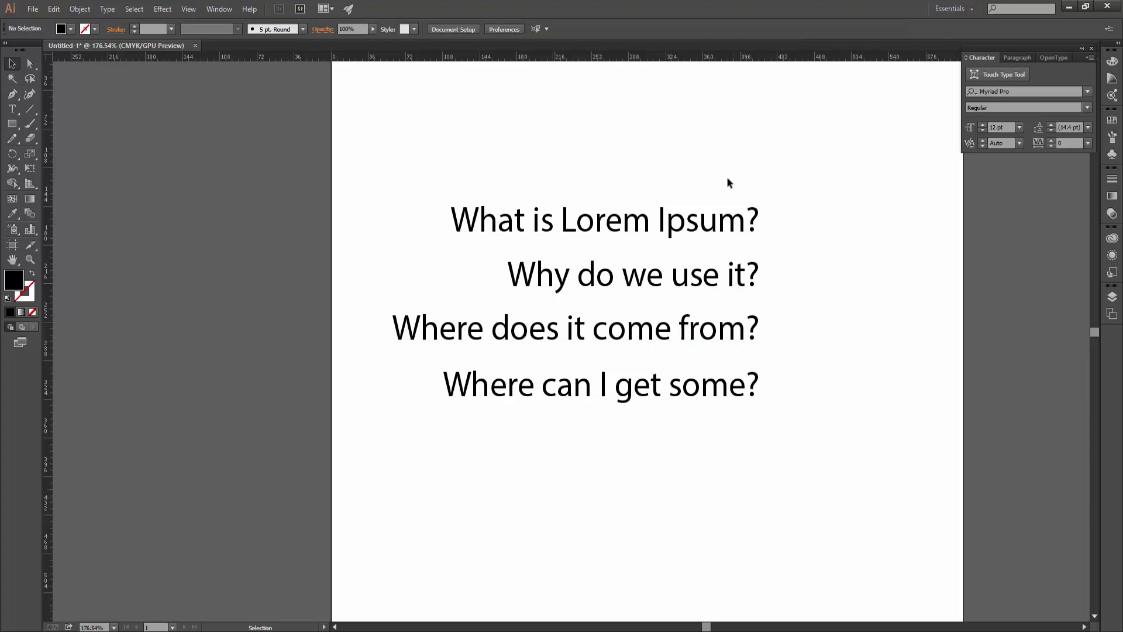
{"action": "left_click_drag", "start_coordinate": [689, 162], "coordinate": [517, 544]}
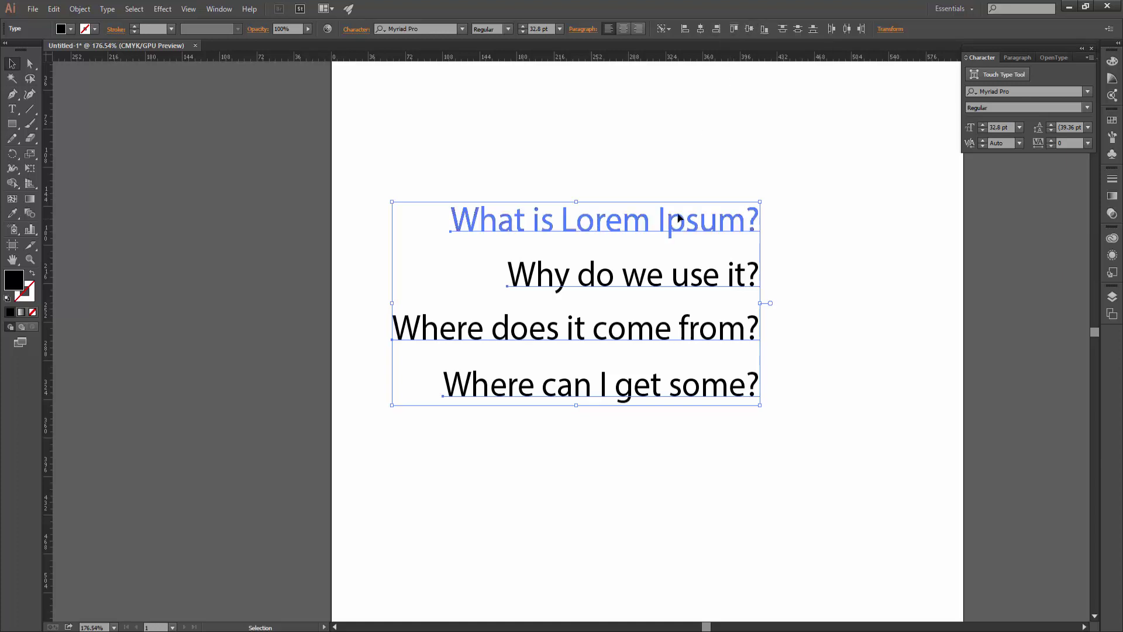
Step: Drag the four questions into a row across the top, 'Where can I get some?' off to the right
{"action": "left_click", "coordinate": [647, 220]}
{"action": "mouse_move", "coordinate": [647, 221]}
{"action": "left_mouse_down"}
{"action": "mouse_move", "coordinate": [552, 196]}
{"action": "mouse_move", "coordinate": [330, 203]}
{"action": "left_mouse_up"}
{"action": "left_click_drag", "start_coordinate": [566, 280], "coordinate": [508, 209]}
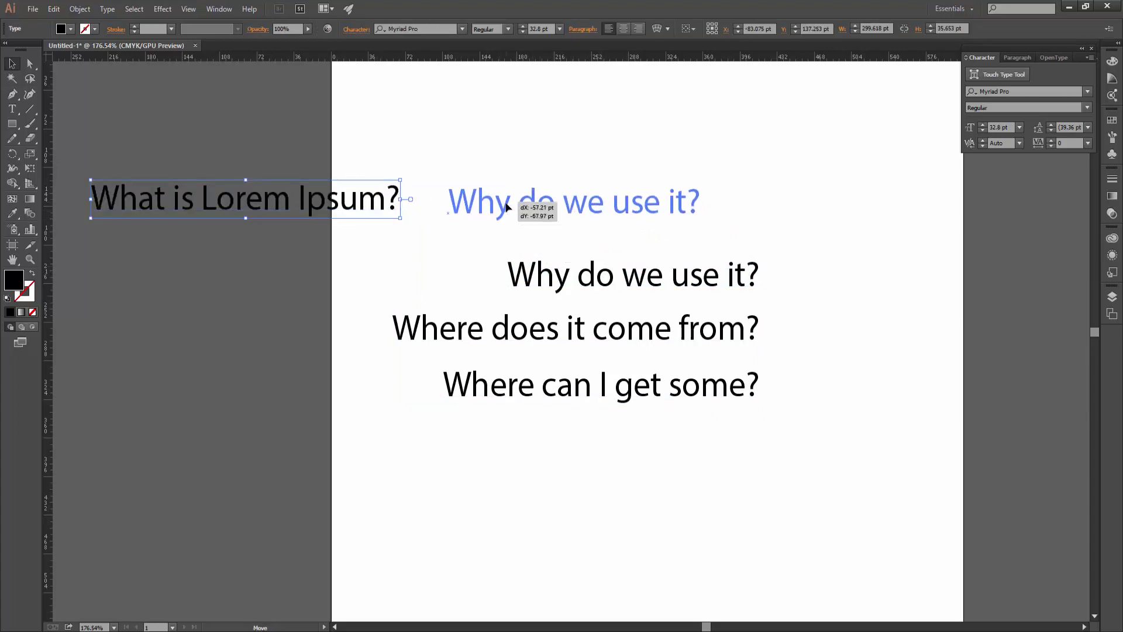
{"action": "left_click", "coordinate": [738, 289]}
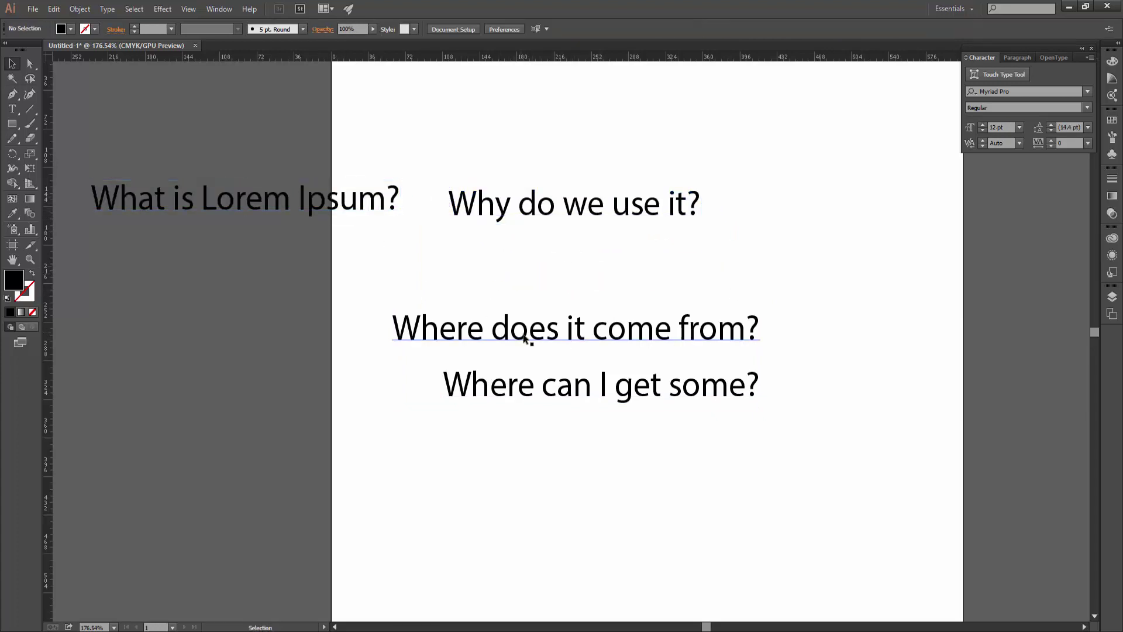
{"action": "left_click_drag", "start_coordinate": [497, 328], "coordinate": [665, 281]}
{"action": "scroll", "coordinate": [808, 382], "scroll_direction": "down", "scroll_amount": 3}
{"action": "left_click_drag", "start_coordinate": [808, 382], "coordinate": [638, 371]}
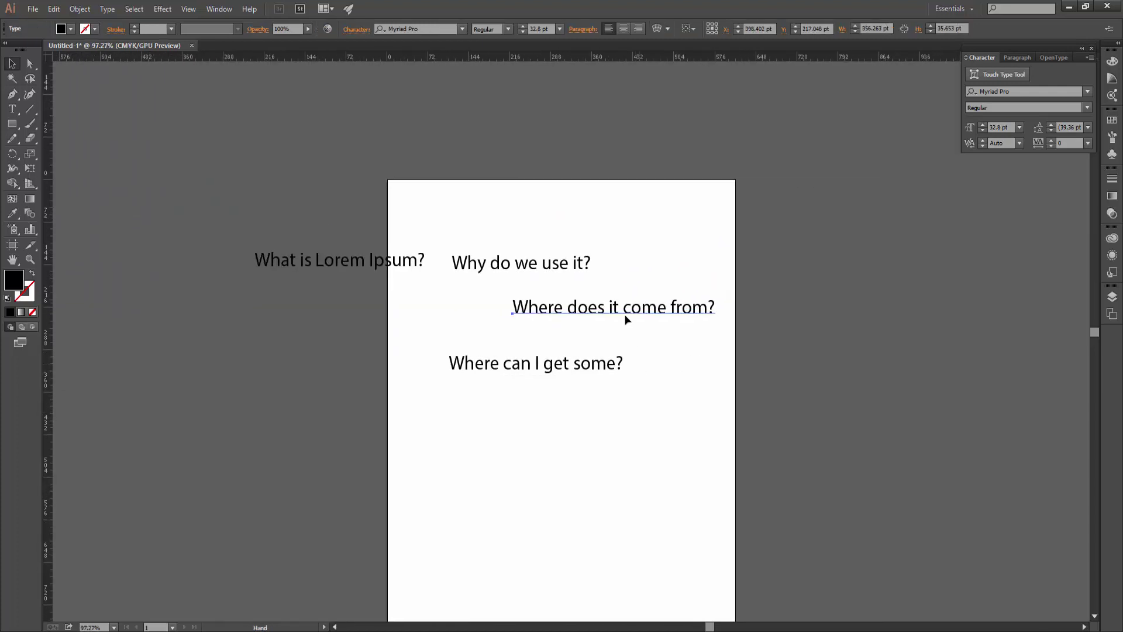
{"action": "mouse_move", "coordinate": [626, 318]}
{"action": "left_mouse_down"}
{"action": "mouse_move", "coordinate": [642, 276]}
{"action": "mouse_move", "coordinate": [723, 263]}
{"action": "left_mouse_up"}
{"action": "left_click_drag", "start_coordinate": [573, 359], "coordinate": [961, 232]}
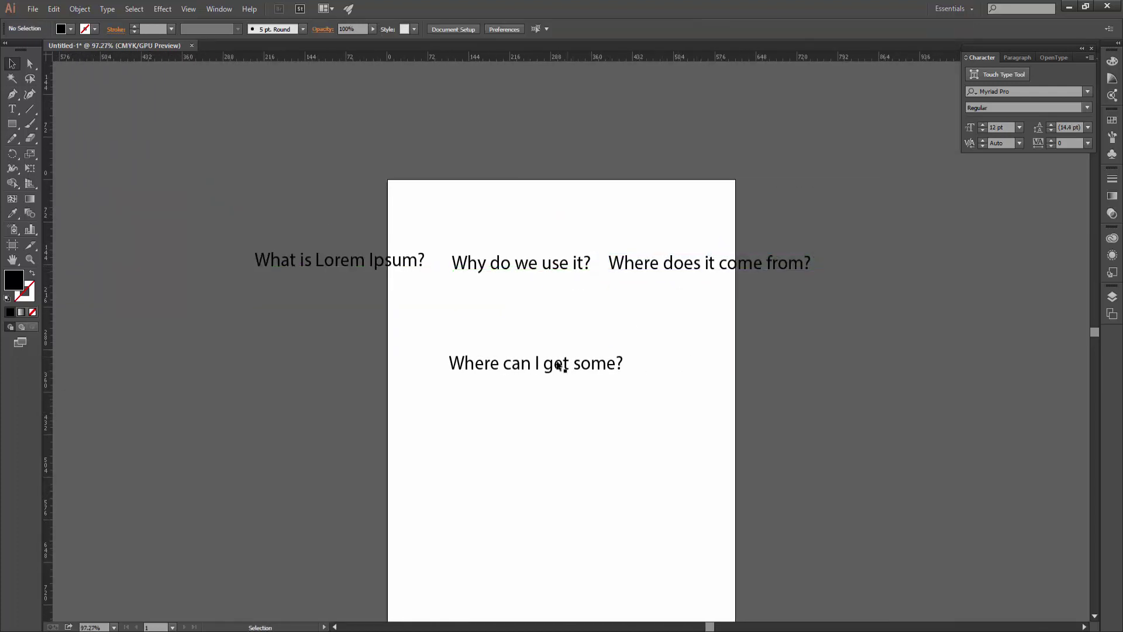
{"action": "left_click", "coordinate": [949, 376]}
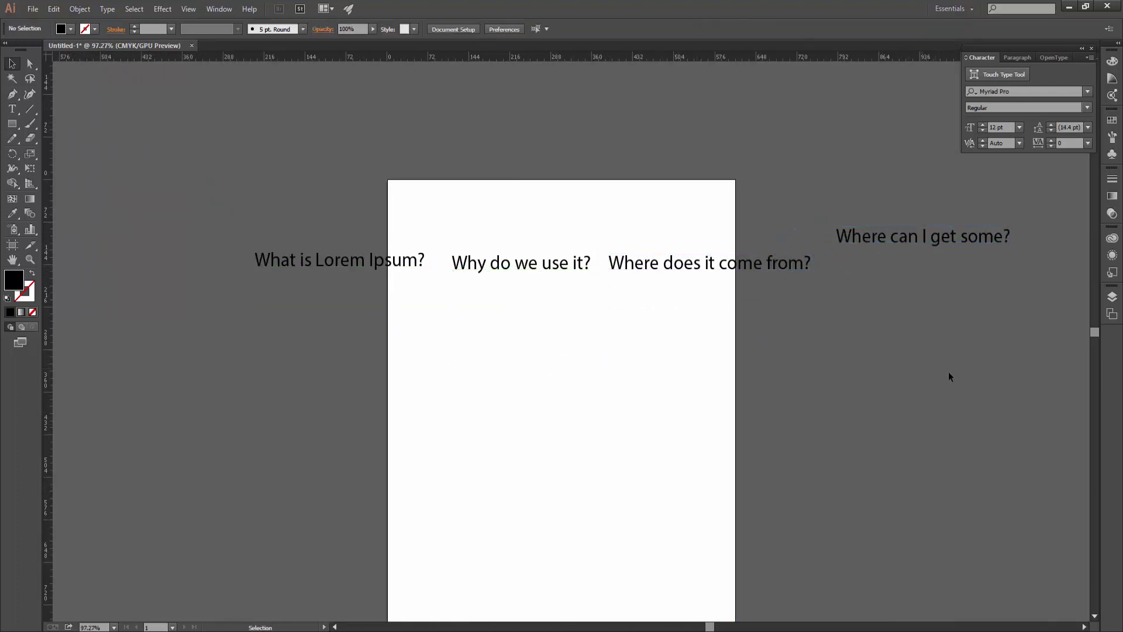
Step: Stretch 'Where can I get some?' taller by dragging its handle
{"action": "left_click", "coordinate": [913, 244]}
{"action": "left_click_drag", "start_coordinate": [924, 248], "coordinate": [924, 260]}
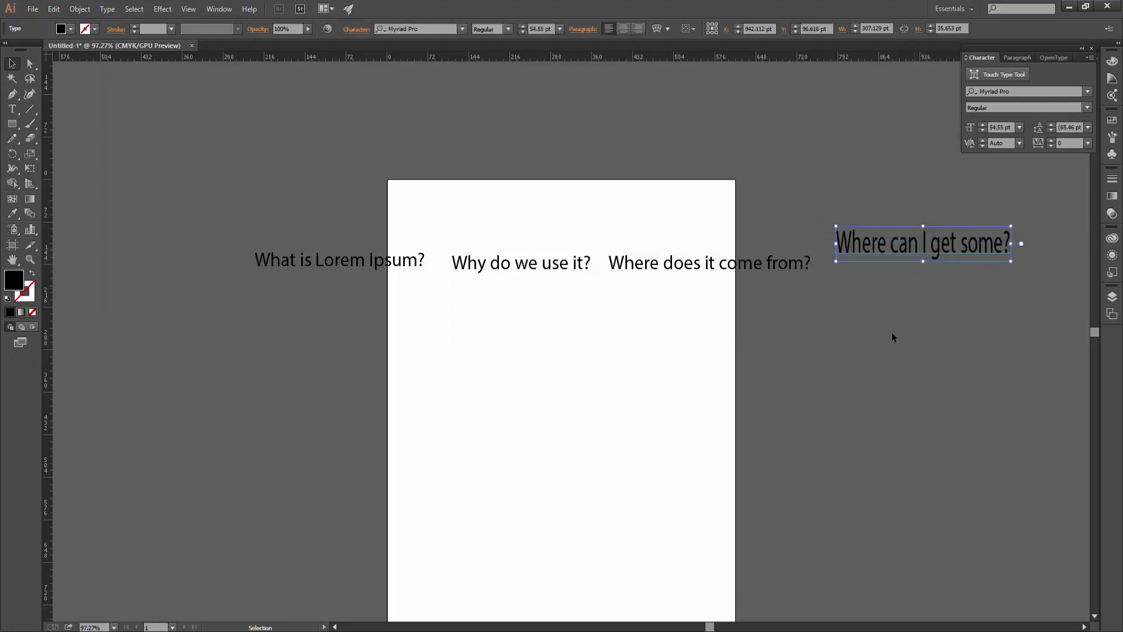
{"action": "left_click", "coordinate": [892, 332]}
{"action": "left_click", "coordinate": [930, 267]}
{"action": "left_click", "coordinate": [923, 264]}
{"action": "left_click", "coordinate": [922, 261]}
Step: Select all four questions and align their tops with Vertical Align Top
{"action": "left_click_drag", "start_coordinate": [995, 338], "coordinate": [310, 218]}
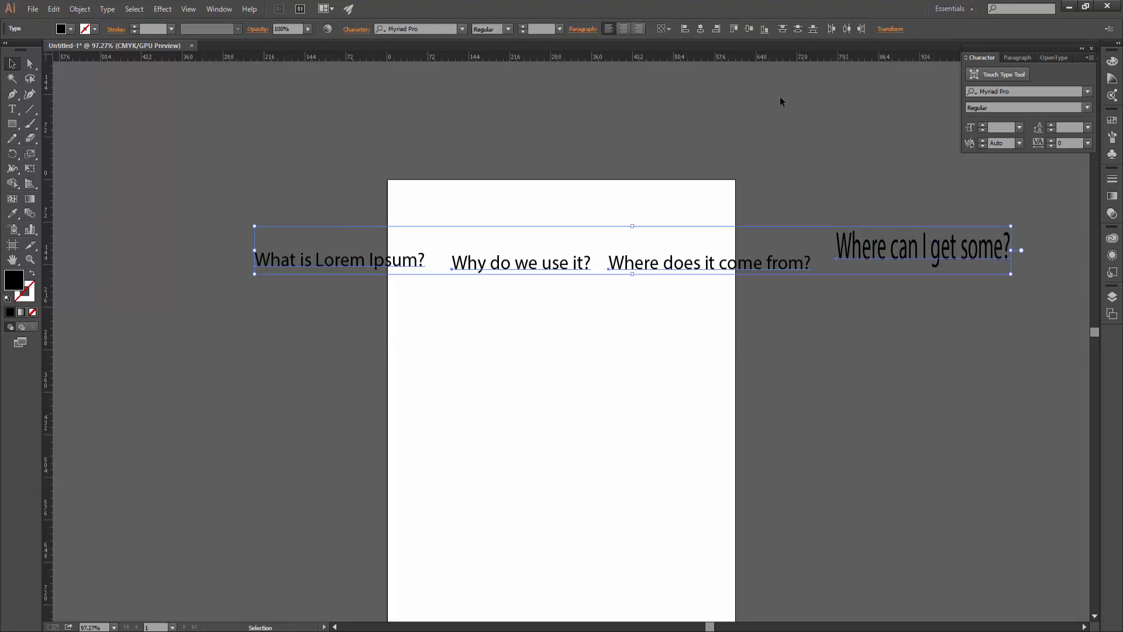
{"action": "left_click", "coordinate": [732, 28]}
{"action": "left_click", "coordinate": [965, 263]}
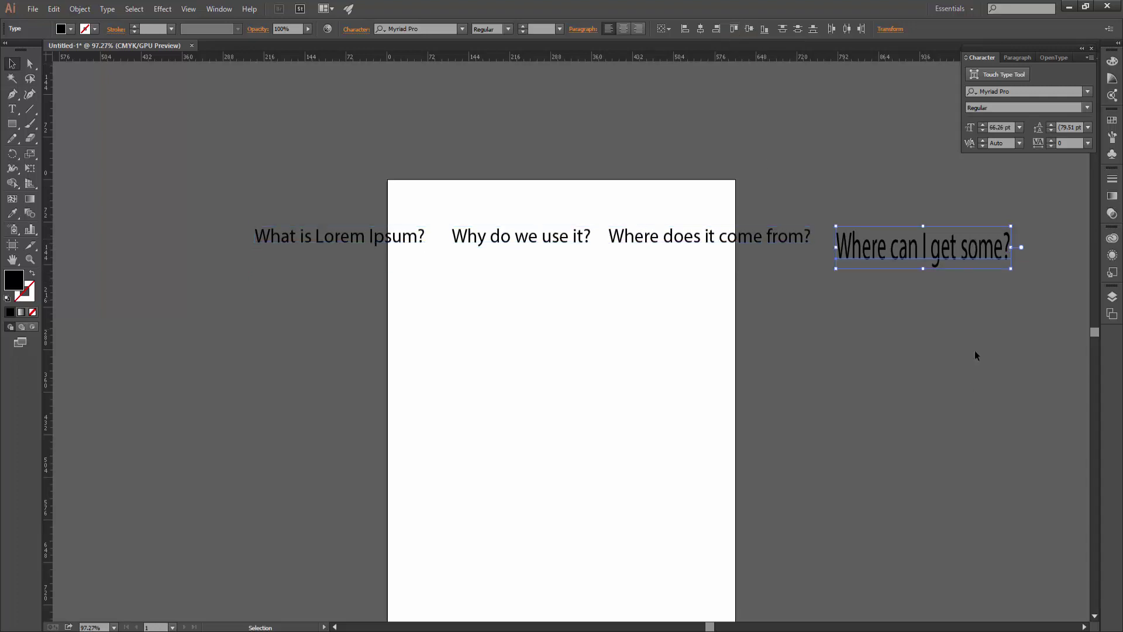
{"action": "left_click", "coordinate": [975, 351]}
{"action": "left_click", "coordinate": [995, 249]}
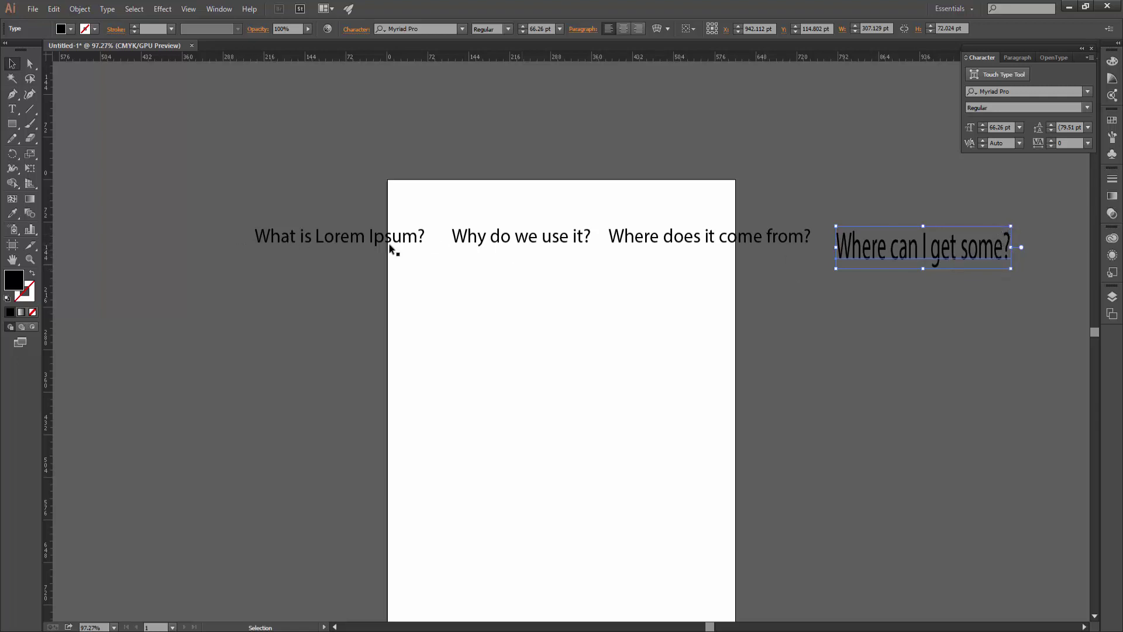
Step: Add a horizontal guide at the text tops and delete 'Where can I get some?'
{"action": "left_click", "coordinate": [975, 350]}
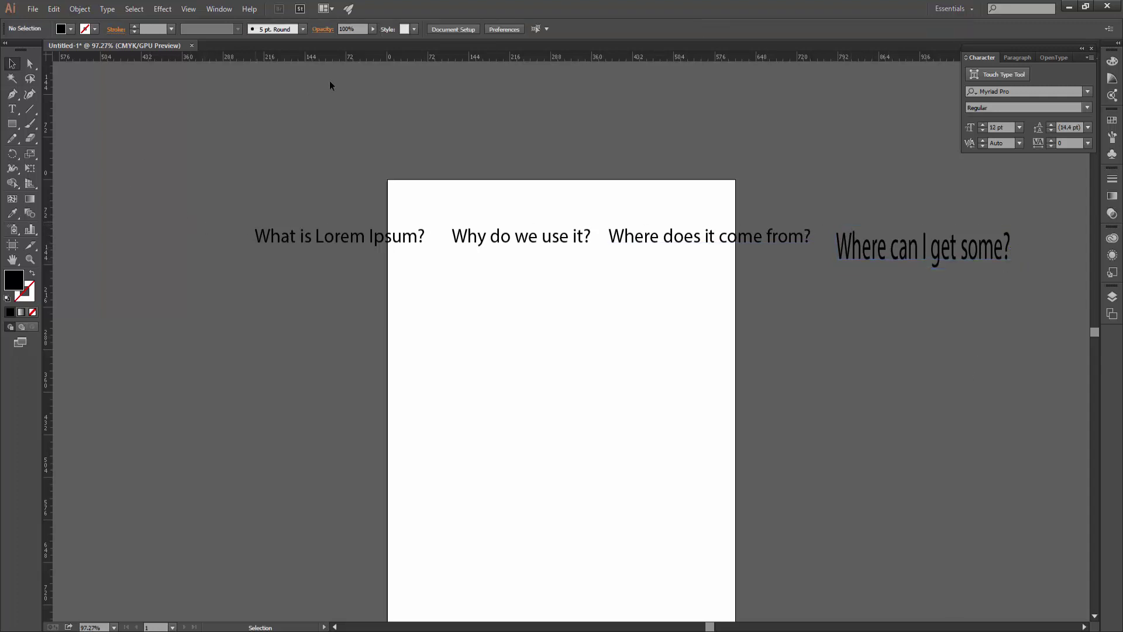
{"action": "left_click_drag", "start_coordinate": [360, 57], "coordinate": [367, 228]}
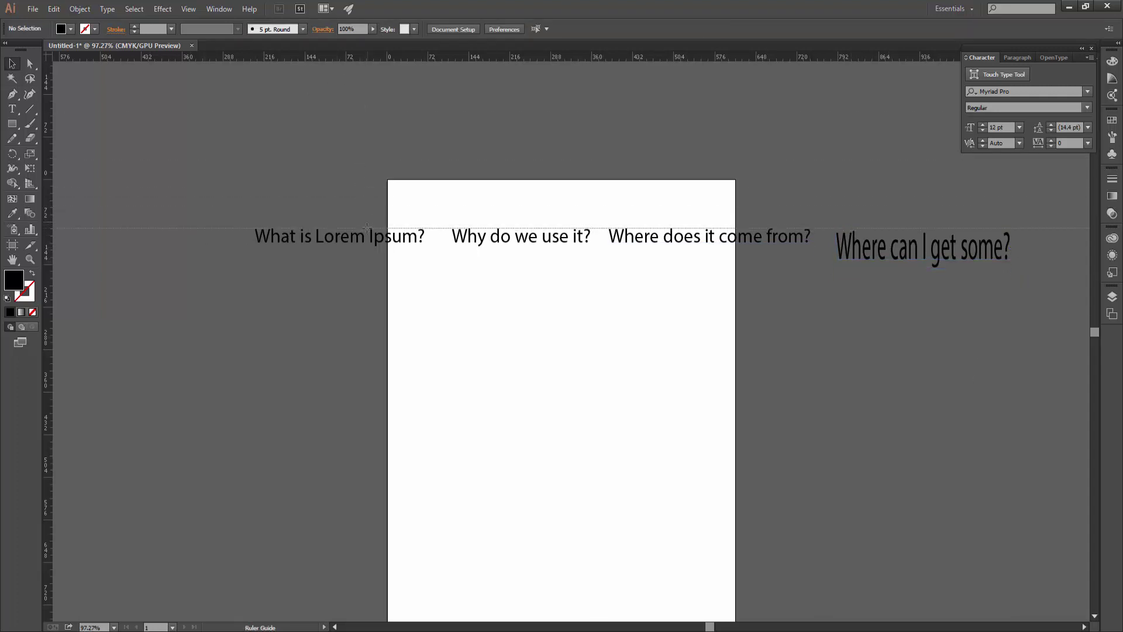
{"action": "left_click", "coordinate": [915, 264]}
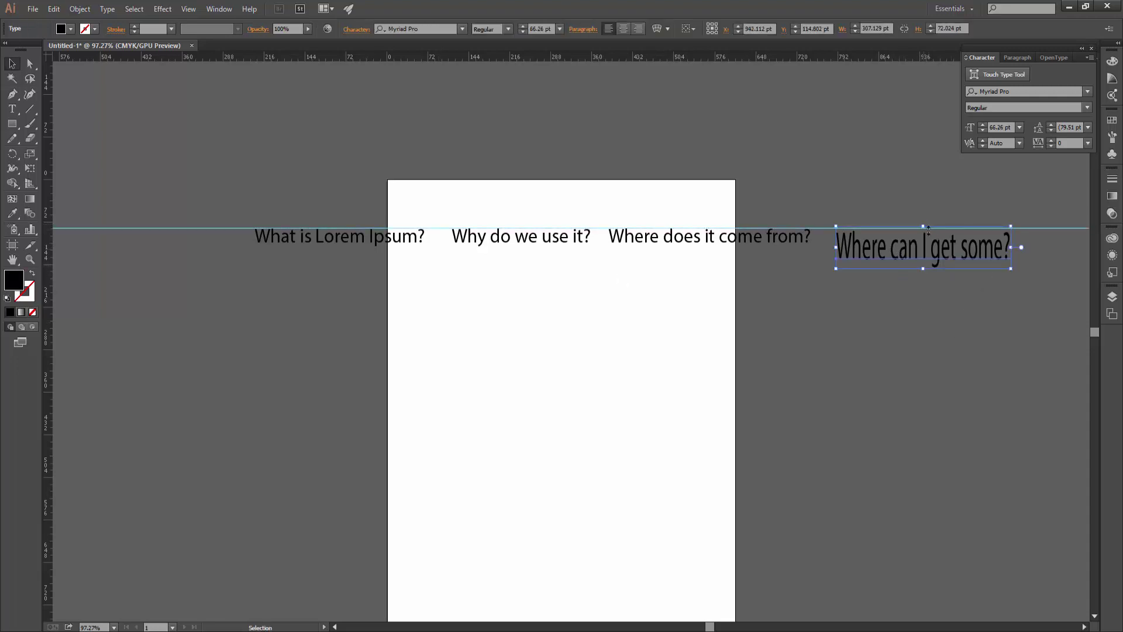
{"action": "key", "text": "Delete"}
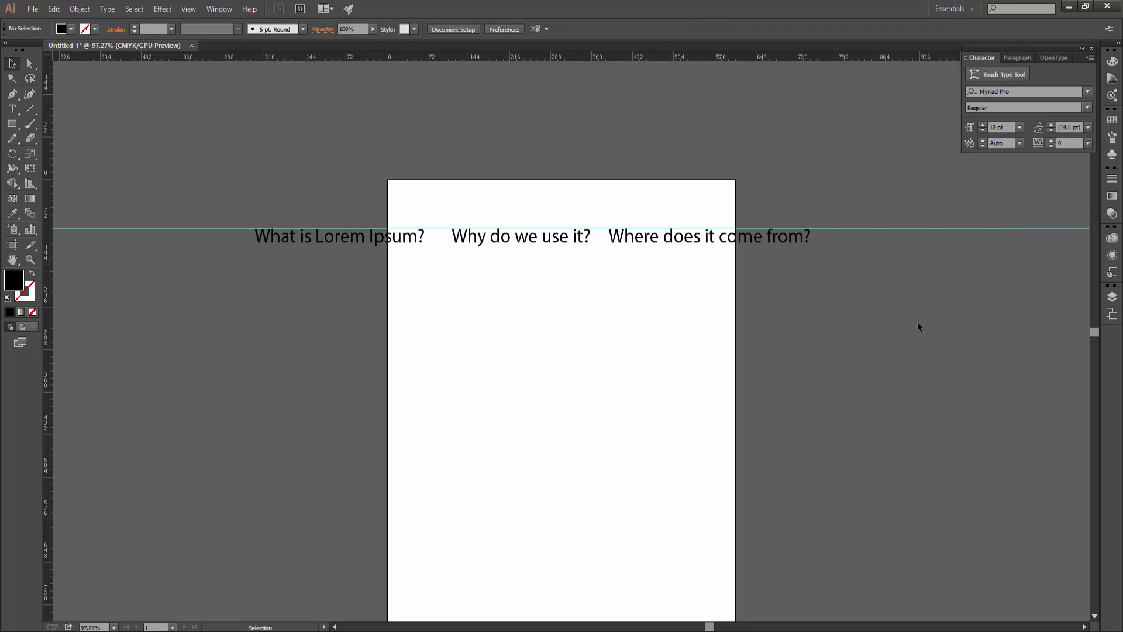
{"action": "left_click", "coordinate": [12, 124]}
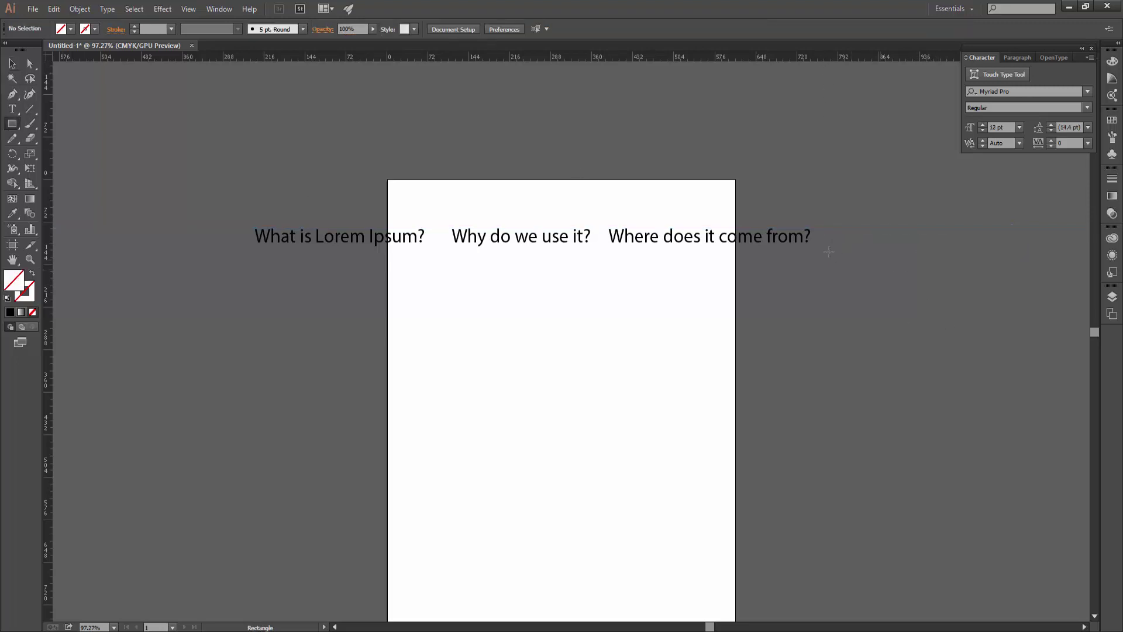
Step: Draw a yellow rectangle to the right of the three-heading row
{"action": "left_click_drag", "start_coordinate": [828, 226], "coordinate": [893, 280]}
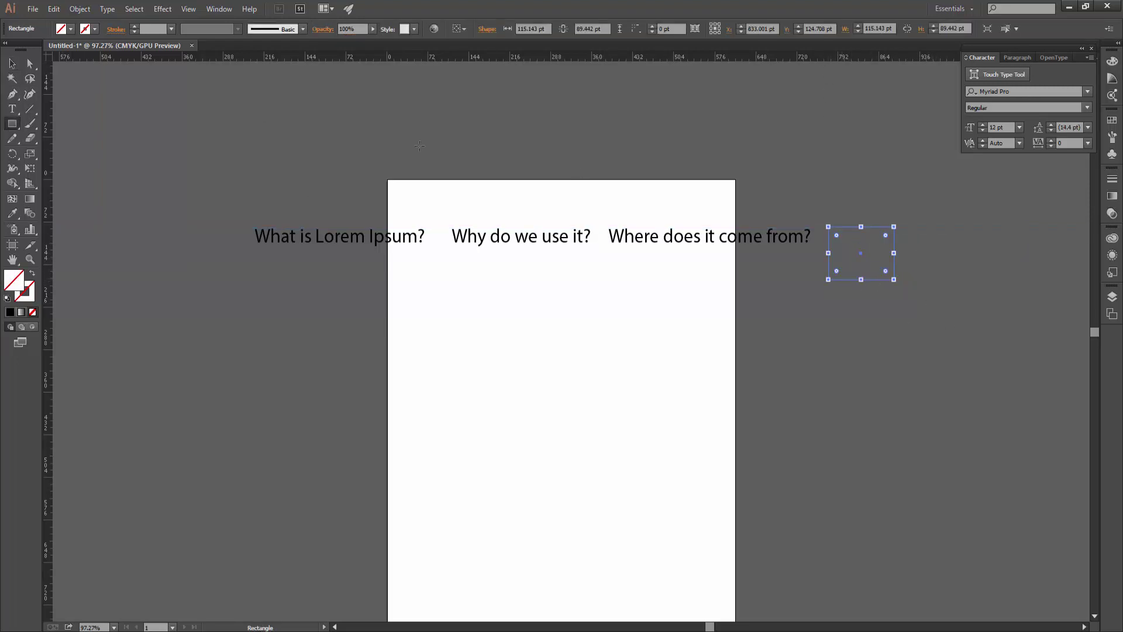
{"action": "left_click", "coordinate": [62, 29]}
{"action": "left_click", "coordinate": [51, 53]}
{"action": "key", "text": "v"}
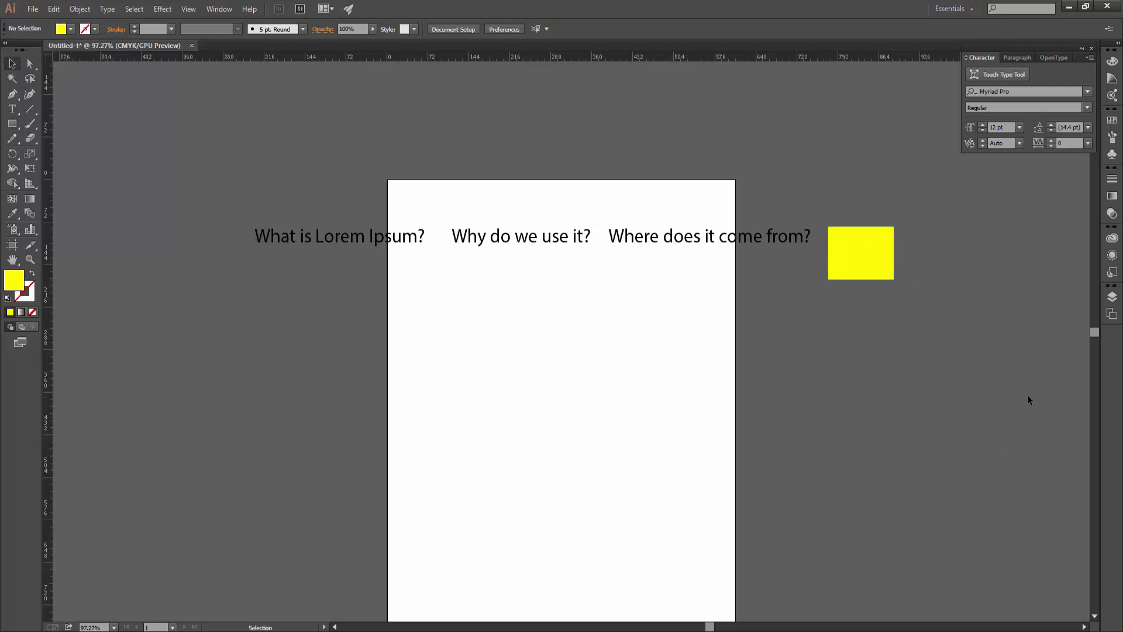
Step: Try top and vertical-centre alignment on the texts and yellow rectangle
{"action": "left_click_drag", "start_coordinate": [1028, 396], "coordinate": [310, 205]}
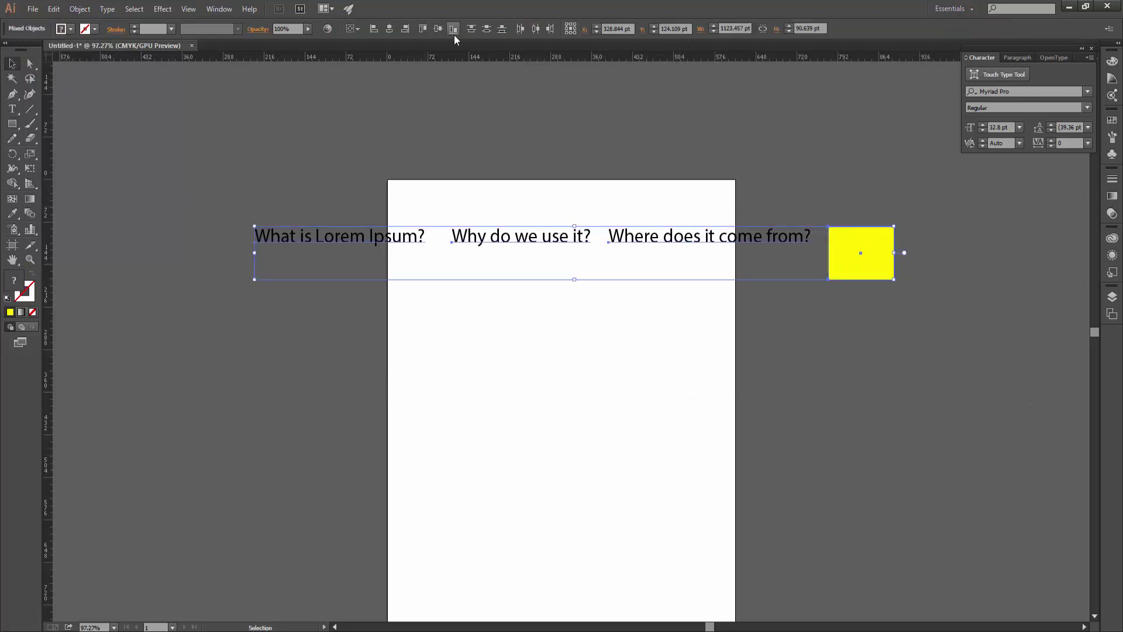
{"action": "left_click", "coordinate": [422, 29]}
{"action": "left_click", "coordinate": [858, 386]}
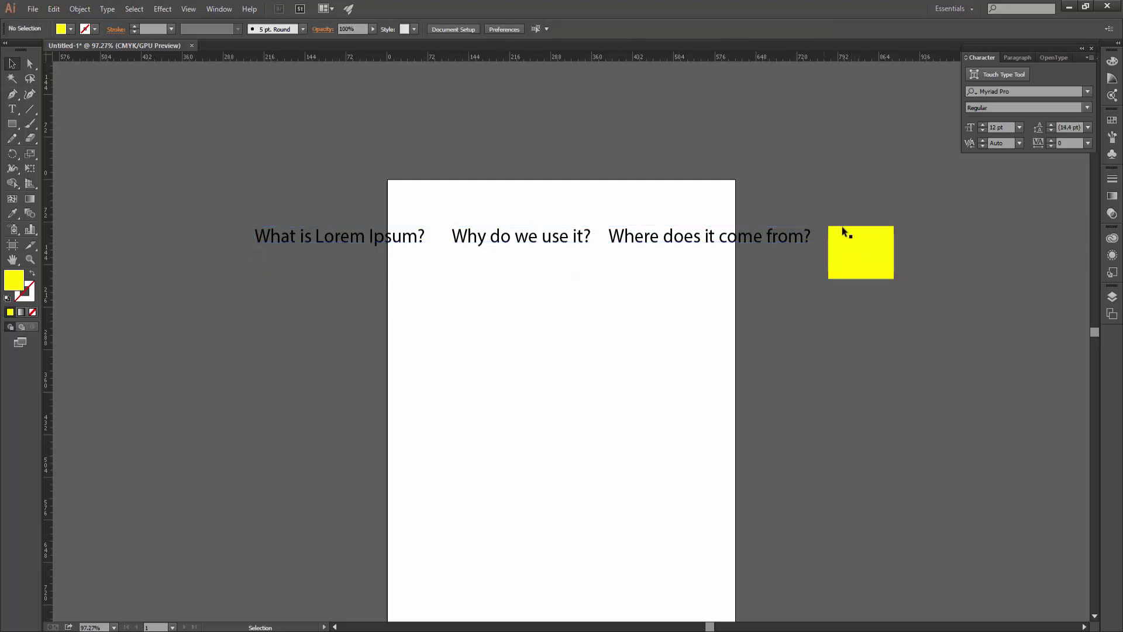
{"action": "key", "text": "ctrl+a"}
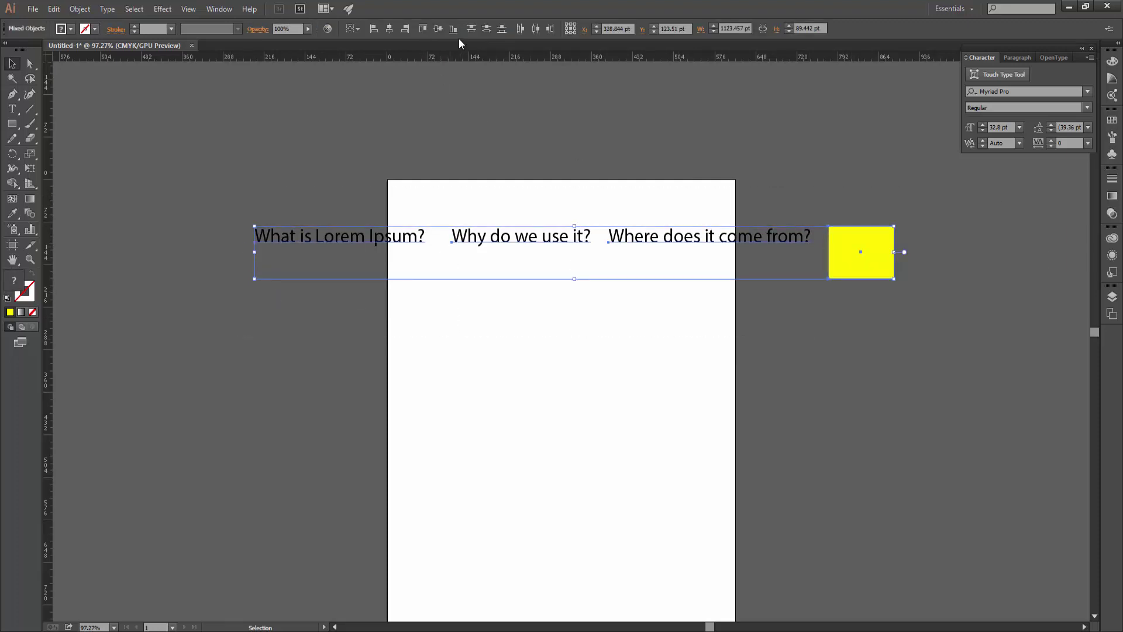
{"action": "left_click", "coordinate": [438, 29]}
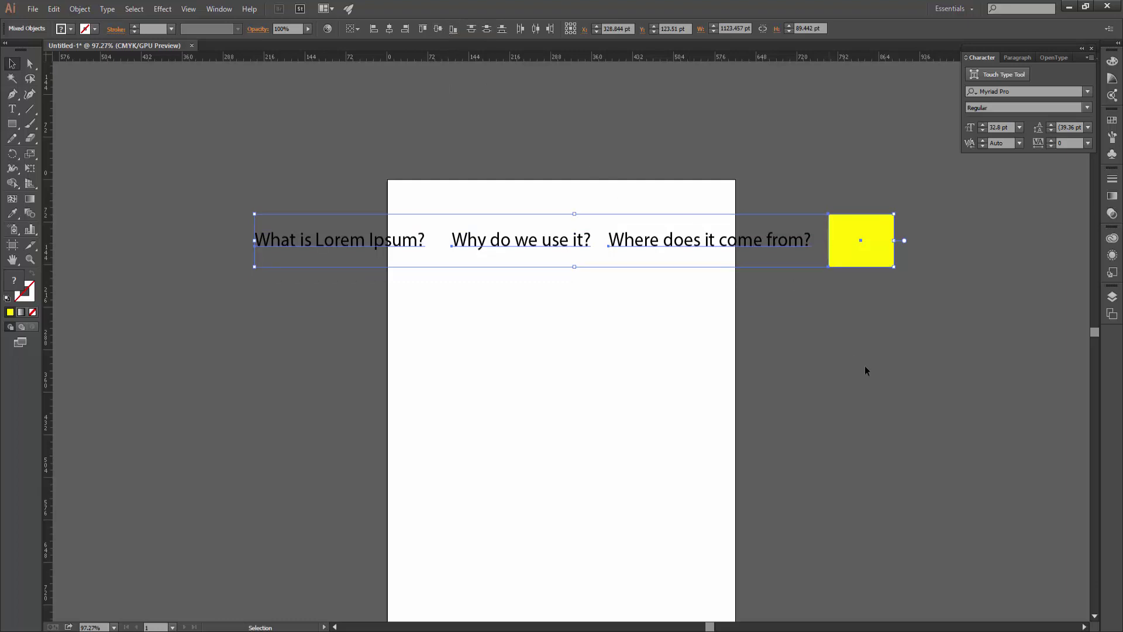
{"action": "left_click", "coordinate": [864, 366]}
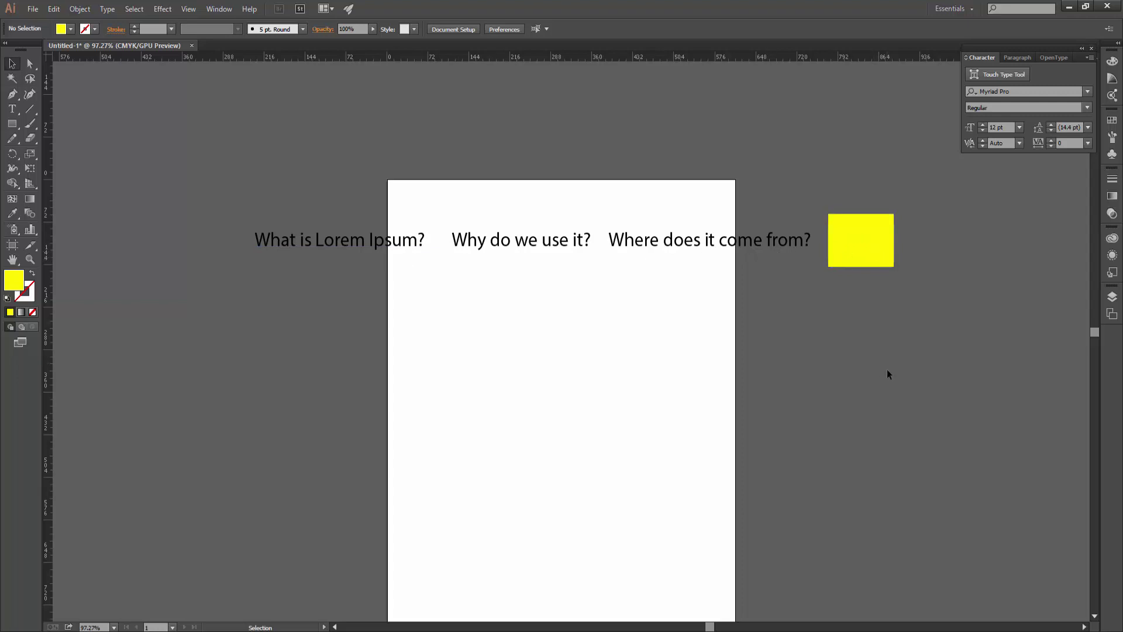
Step: Align the three texts and yellow rectangle along their bottom edges
{"action": "key", "text": "ctrl+a"}
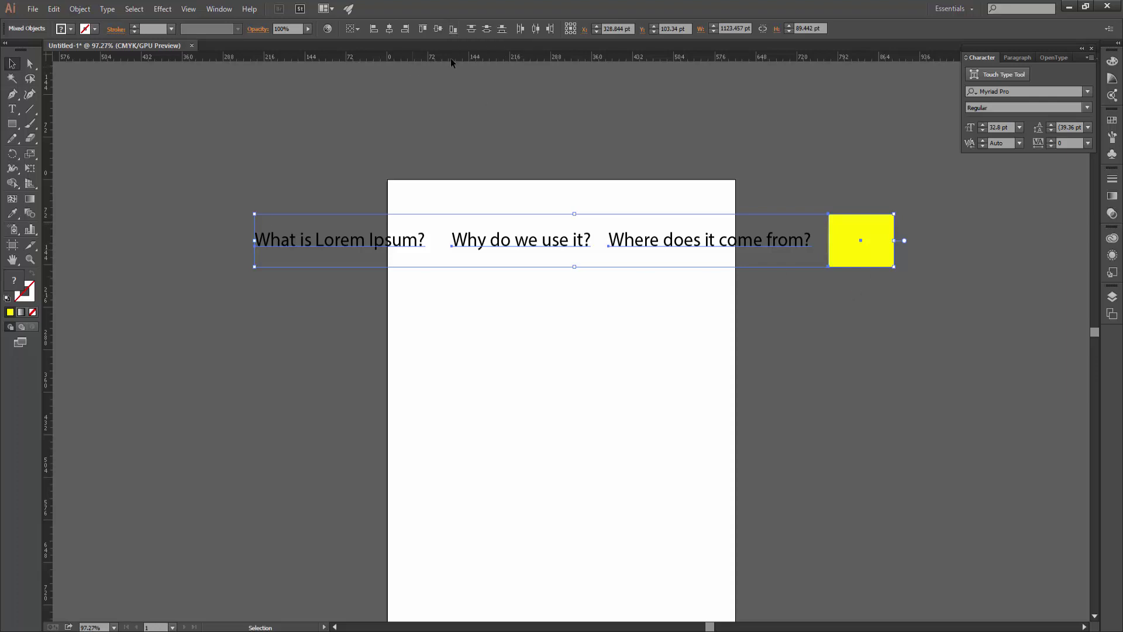
{"action": "left_click", "coordinate": [453, 28]}
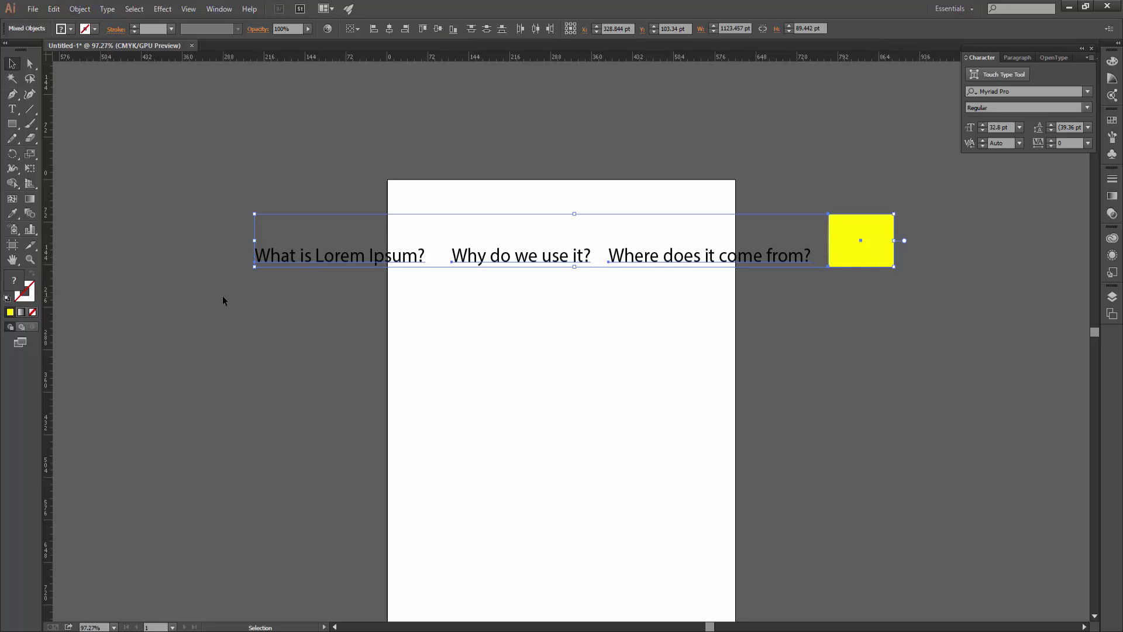
{"action": "scroll", "coordinate": [222, 296], "scroll_direction": "right", "scroll_amount": 1}
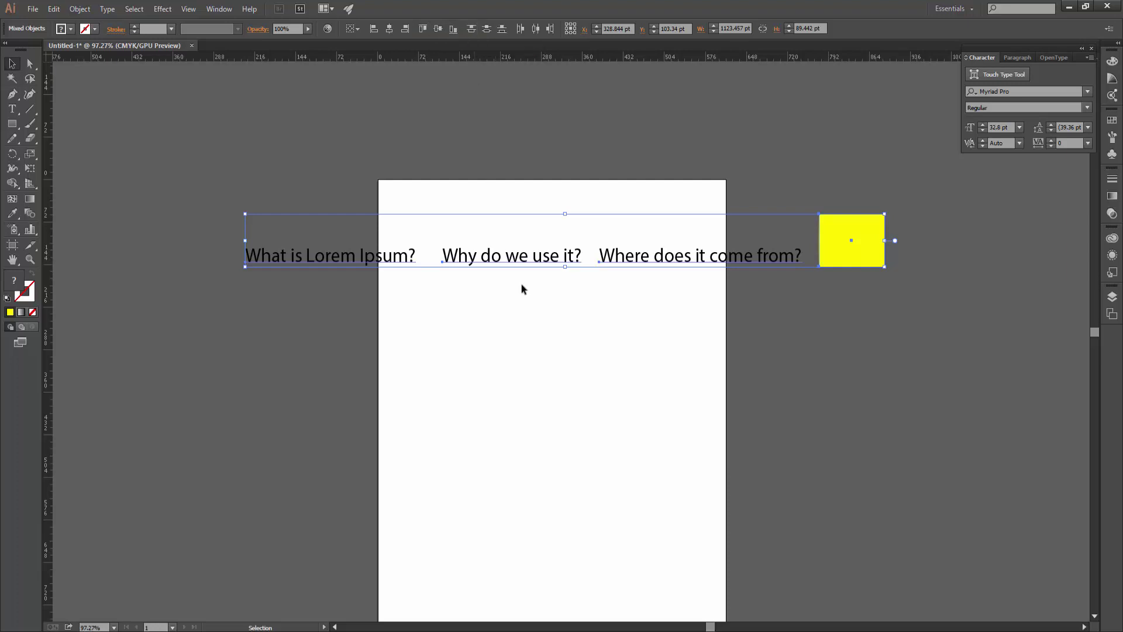
{"action": "left_click", "coordinate": [811, 293]}
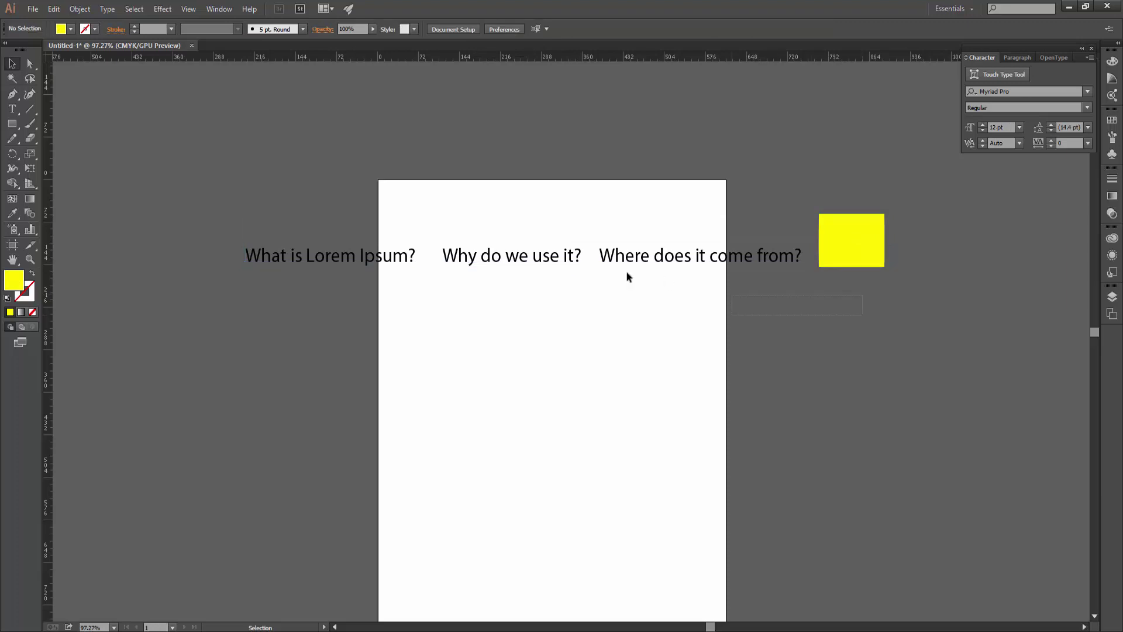
{"action": "left_click_drag", "start_coordinate": [842, 355], "coordinate": [155, 108]}
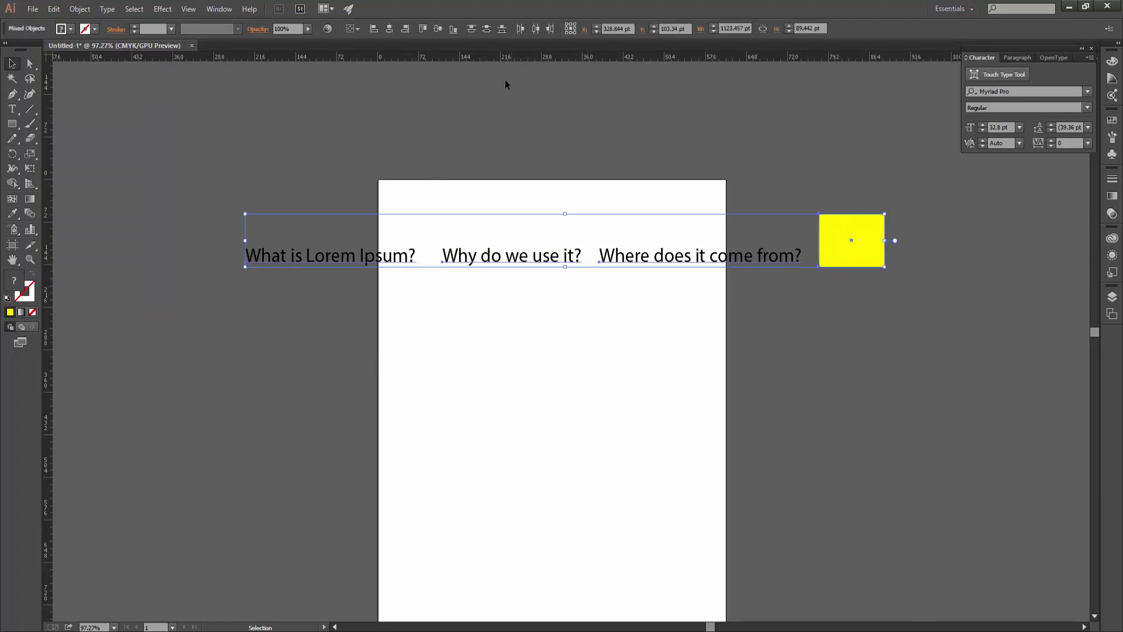
Step: Stack the three questions in a column, centred horizontally on the page
{"action": "left_click", "coordinate": [571, 266]}
{"action": "mouse_move", "coordinate": [566, 259]}
{"action": "left_mouse_down"}
{"action": "mouse_move", "coordinate": [368, 293]}
{"action": "mouse_move", "coordinate": [399, 289]}
{"action": "left_mouse_up"}
{"action": "mouse_move", "coordinate": [726, 260]}
{"action": "left_mouse_down"}
{"action": "mouse_move", "coordinate": [333, 334]}
{"action": "mouse_move", "coordinate": [410, 12]}
{"action": "left_mouse_up"}
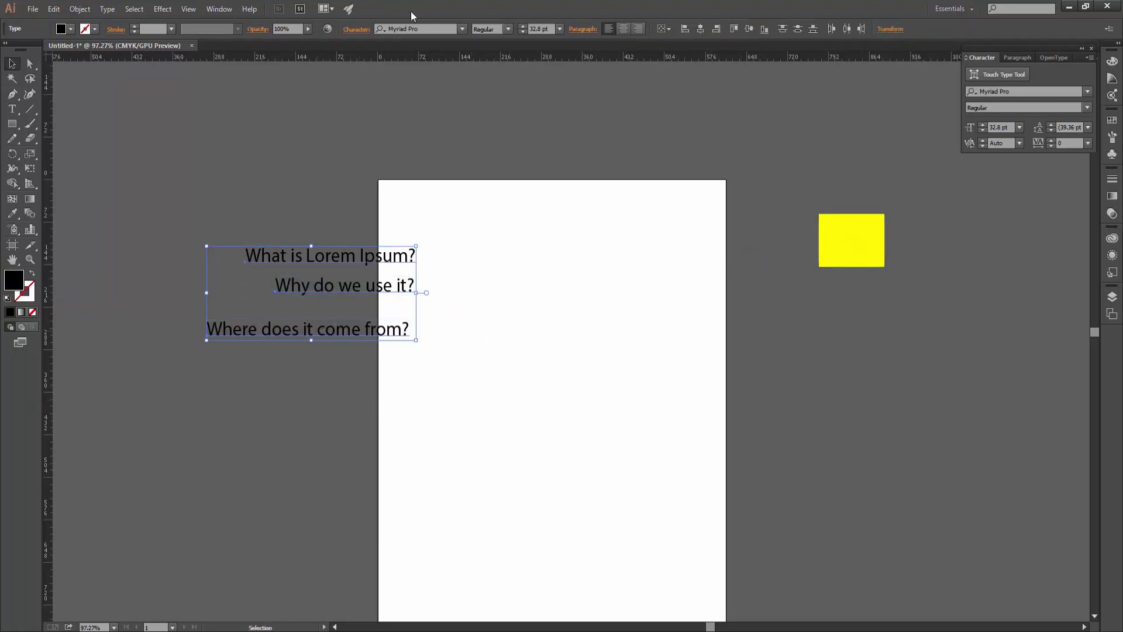
{"action": "left_click", "coordinate": [700, 29]}
{"action": "left_click_drag", "start_coordinate": [341, 291], "coordinate": [548, 275]}
{"action": "left_click", "coordinate": [553, 346]}
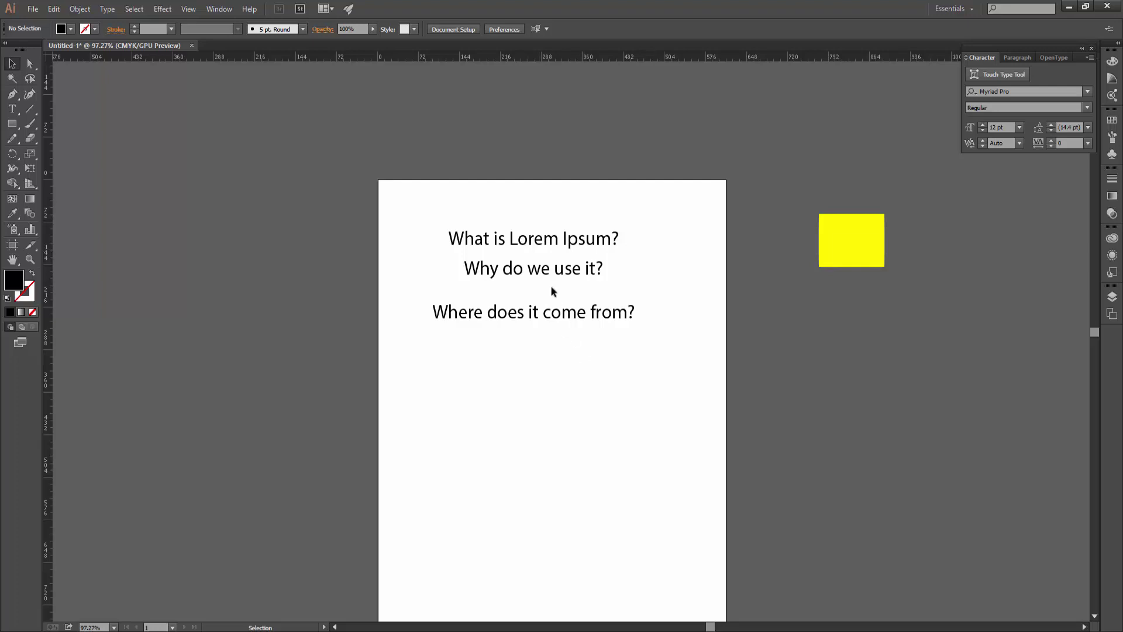
Step: Distribute the three lines evenly by their tops
{"action": "left_click_drag", "start_coordinate": [576, 351], "coordinate": [515, 192]}
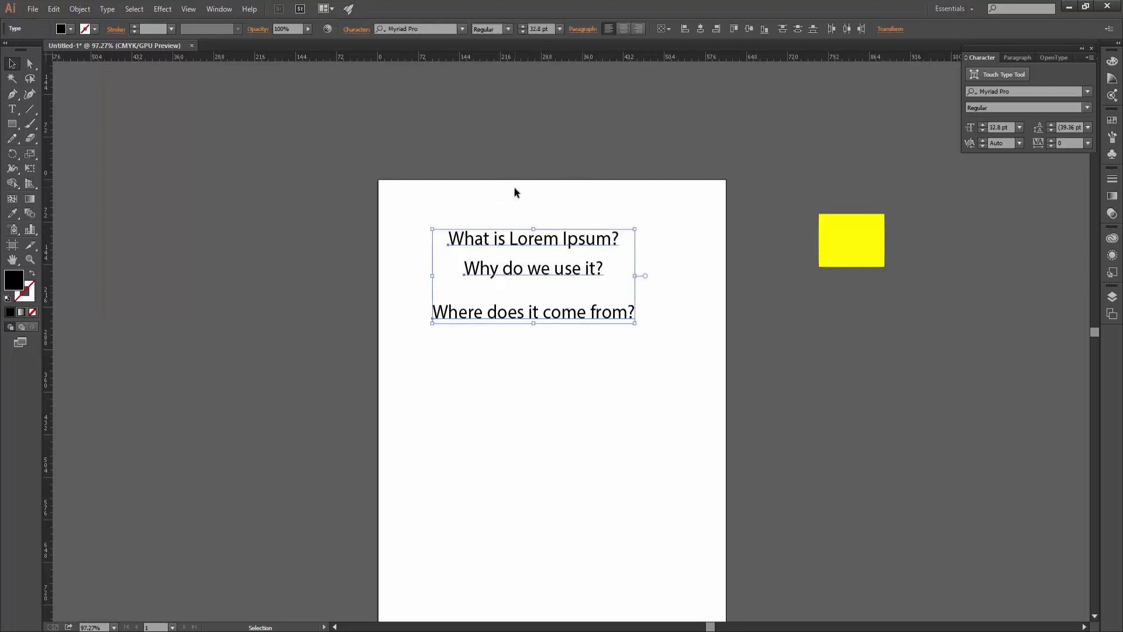
{"action": "left_click", "coordinate": [781, 30]}
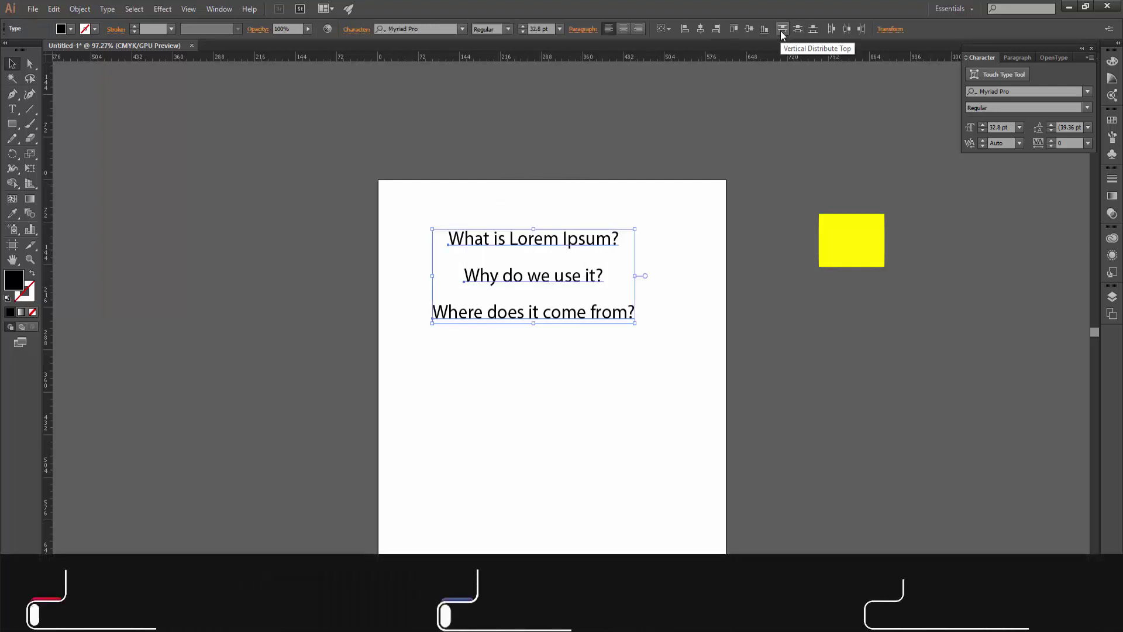
{"action": "left_click", "coordinate": [608, 377]}
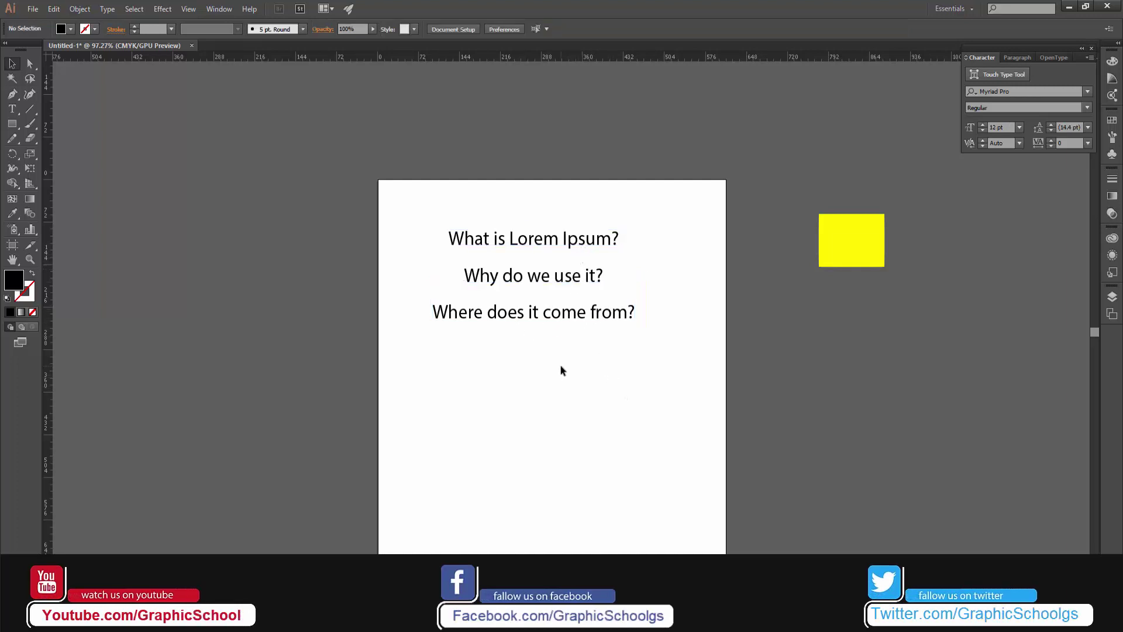
Step: Alt-drag a copy of 'Where does it come from?' down, then centre and distribute all four lines
{"action": "left_click_drag", "start_coordinate": [558, 381], "coordinate": [547, 510]}
{"action": "left_click_drag", "start_coordinate": [616, 501], "coordinate": [446, 230]}
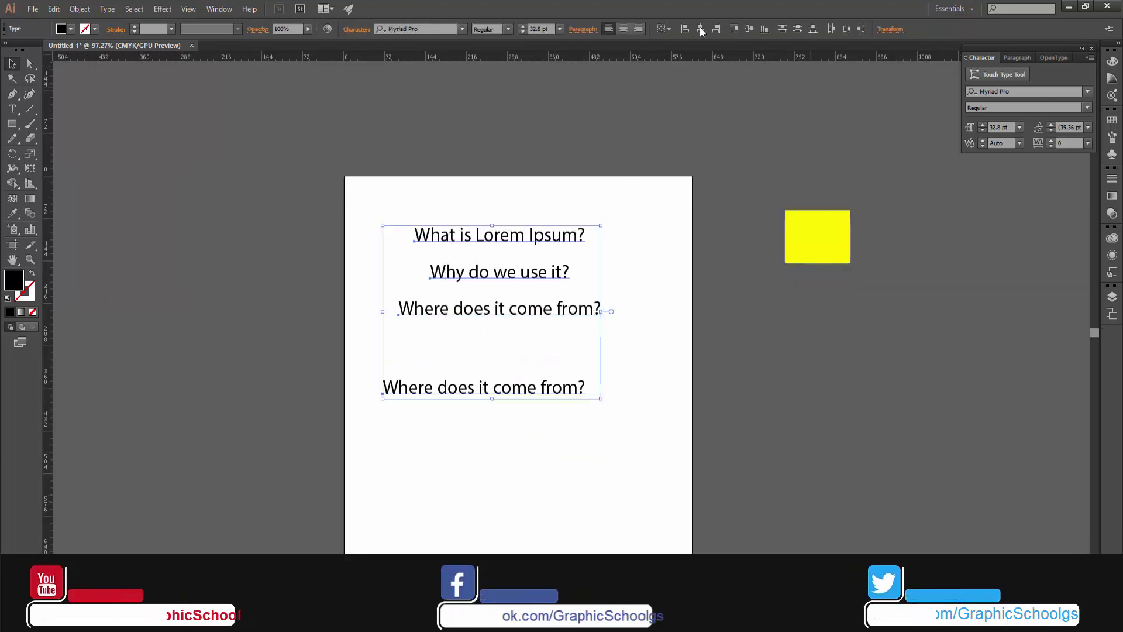
{"action": "left_click", "coordinate": [700, 29]}
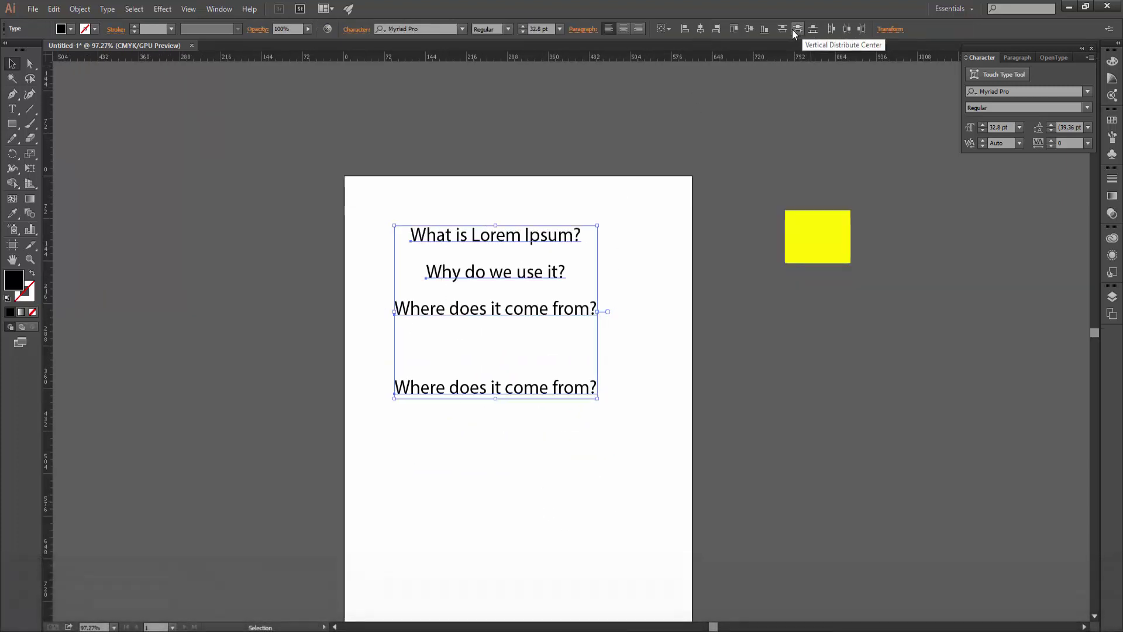
{"action": "left_click", "coordinate": [784, 29]}
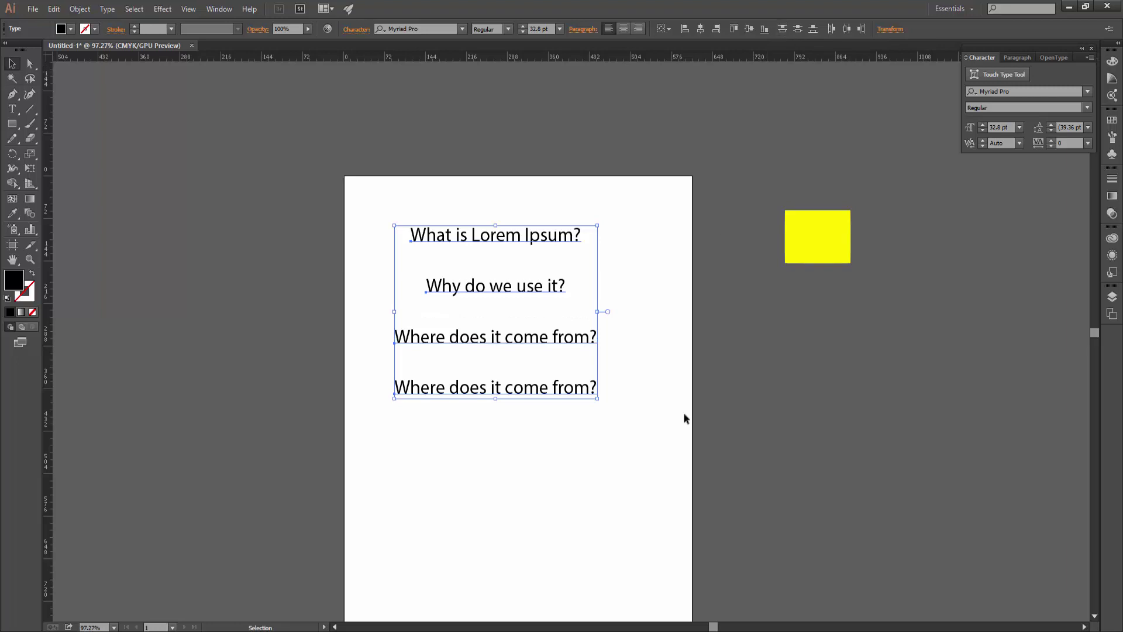
{"action": "left_click", "coordinate": [646, 512]}
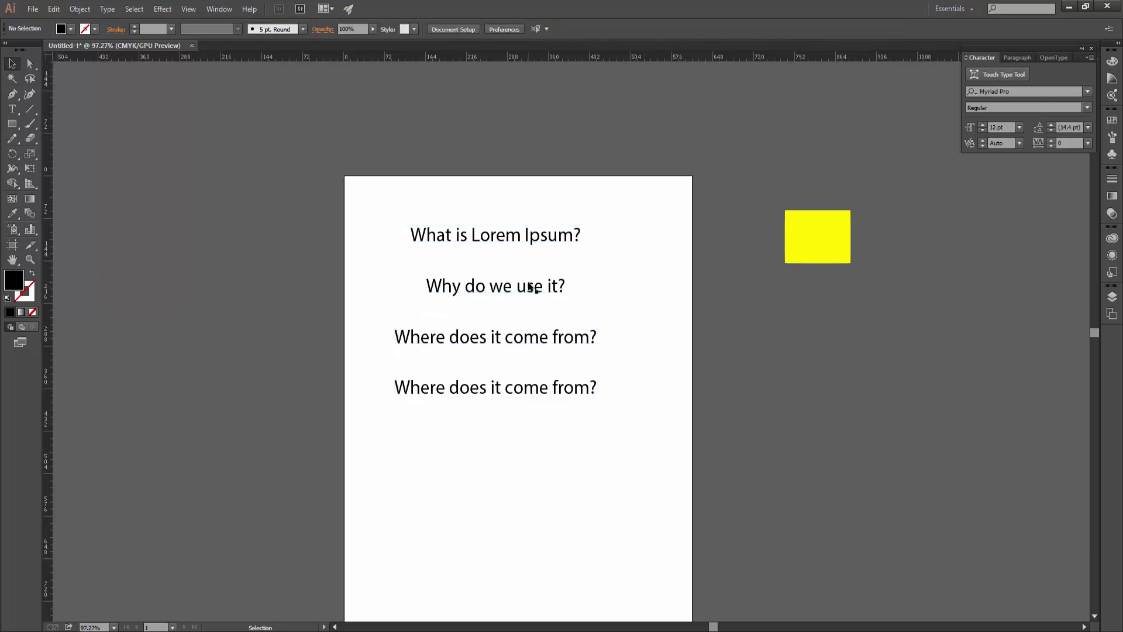
Step: Nudge 'Why do we use it?' up and redistribute the four lines evenly
{"action": "left_click_drag", "start_coordinate": [530, 290], "coordinate": [528, 274]}
{"action": "left_click_drag", "start_coordinate": [622, 205], "coordinate": [557, 389]}
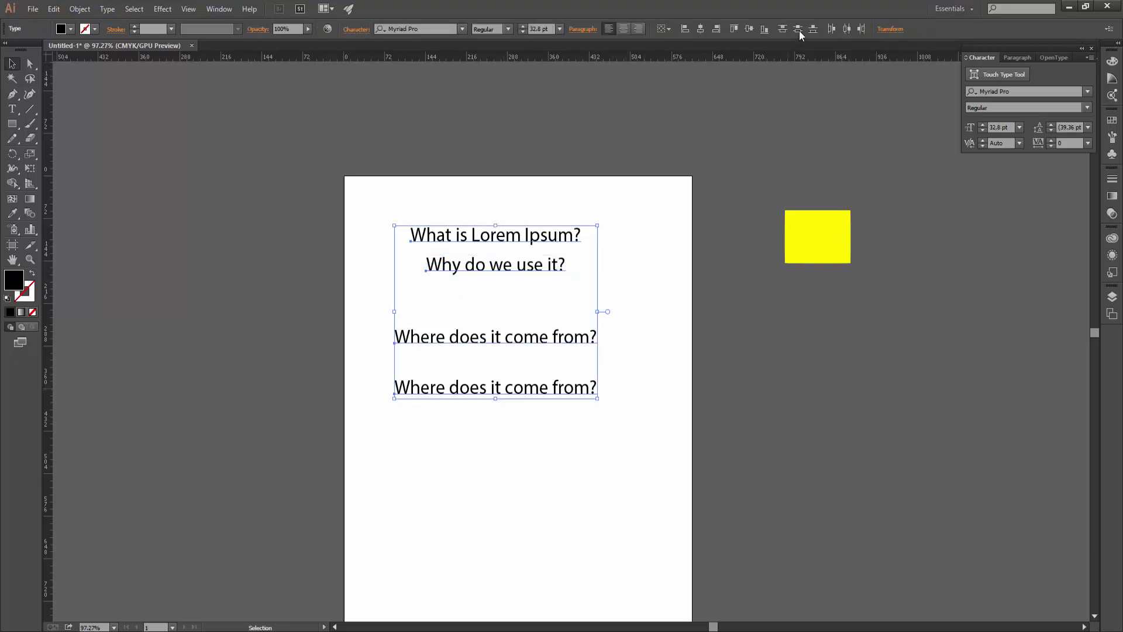
{"action": "left_click", "coordinate": [785, 29]}
{"action": "left_click", "coordinate": [656, 478]}
{"action": "left_click_drag", "start_coordinate": [657, 477], "coordinate": [532, 269]}
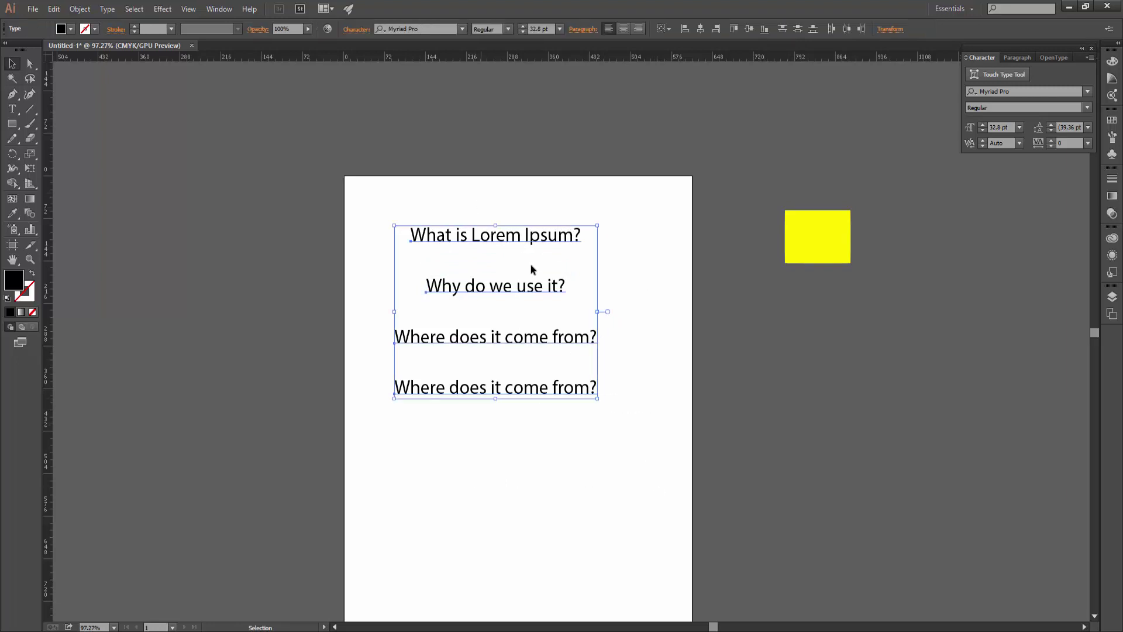
{"action": "left_click", "coordinate": [575, 490]}
{"action": "left_click_drag", "start_coordinate": [634, 501], "coordinate": [542, 268]}
{"action": "left_click", "coordinate": [534, 416]}
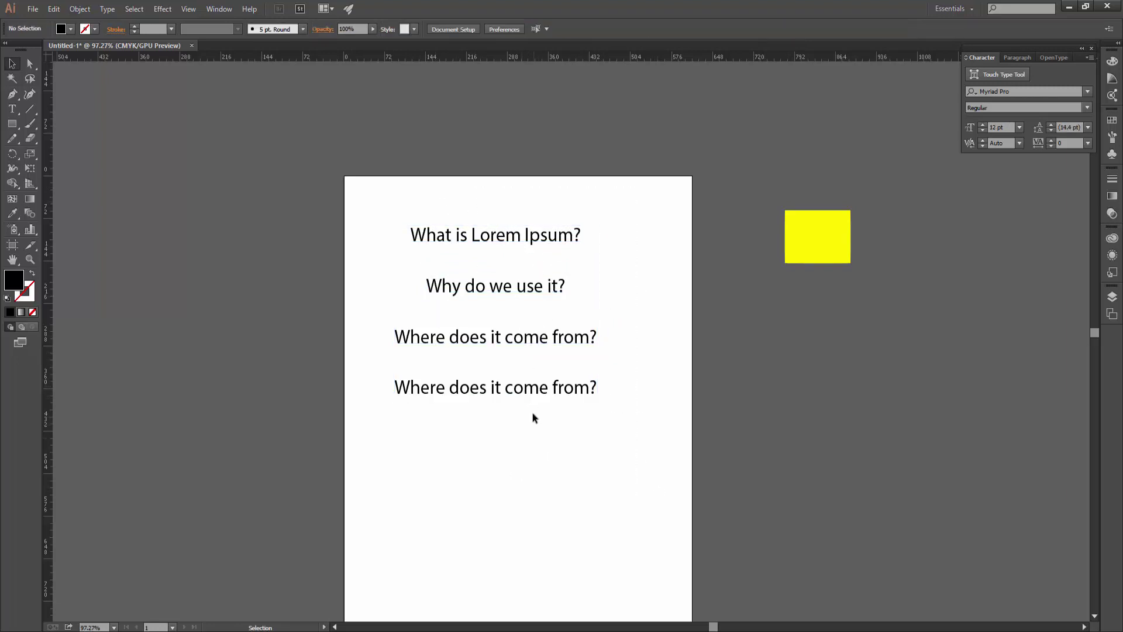
{"action": "left_click_drag", "start_coordinate": [548, 493], "coordinate": [527, 243]}
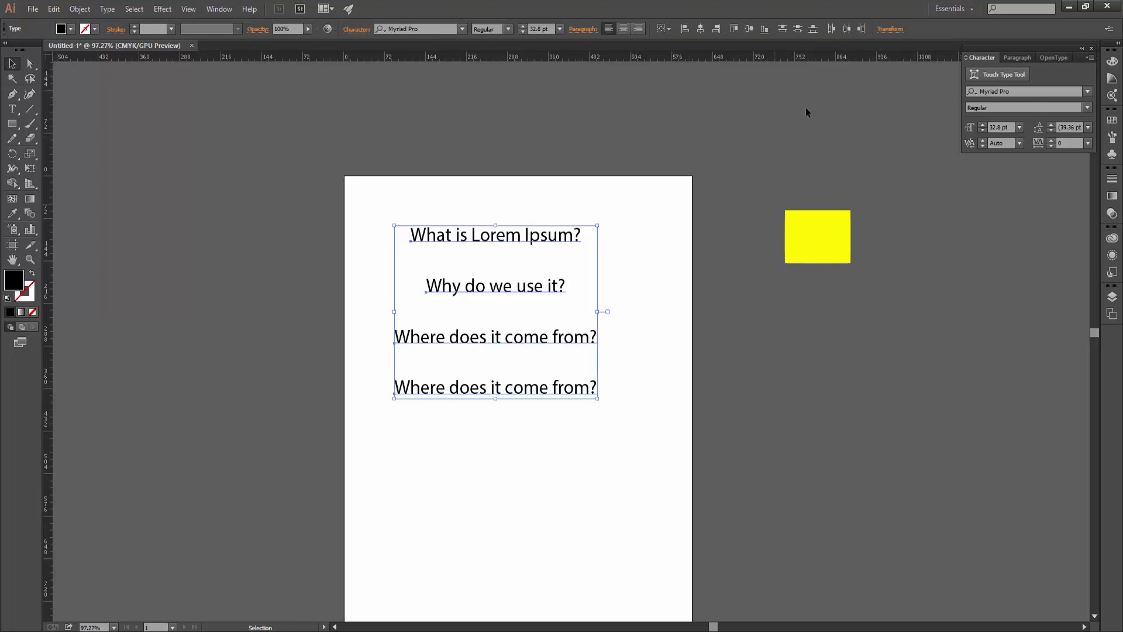
{"action": "left_click", "coordinate": [793, 33]}
{"action": "left_click", "coordinate": [578, 455]}
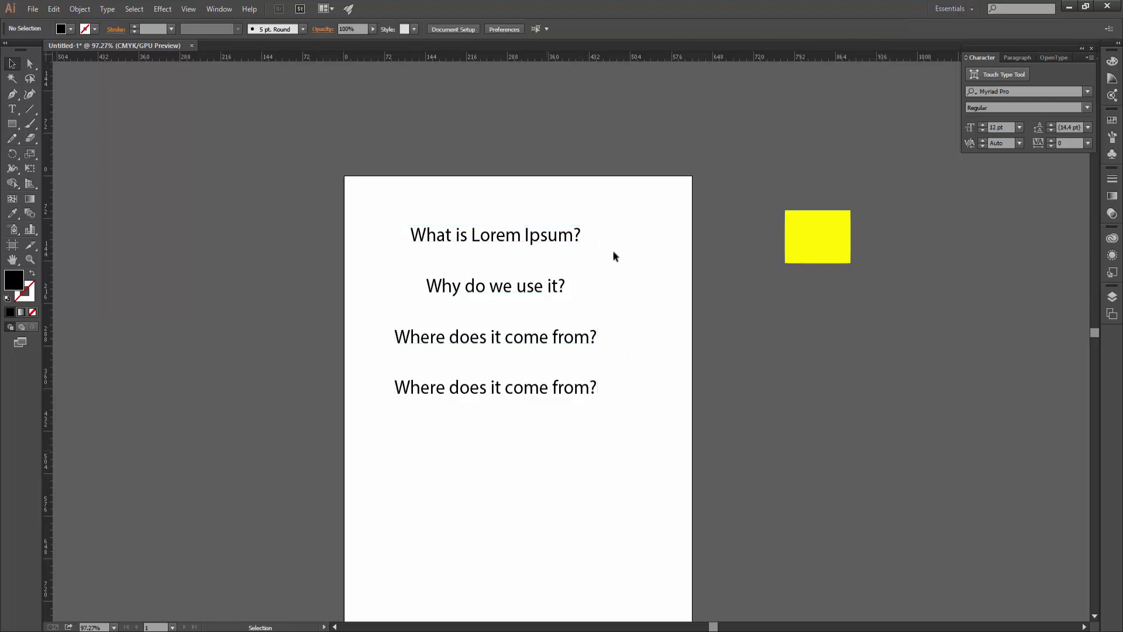
Step: Move the bottom two lines up closer and space all four evenly again
{"action": "key", "text": "ctrl+a"}
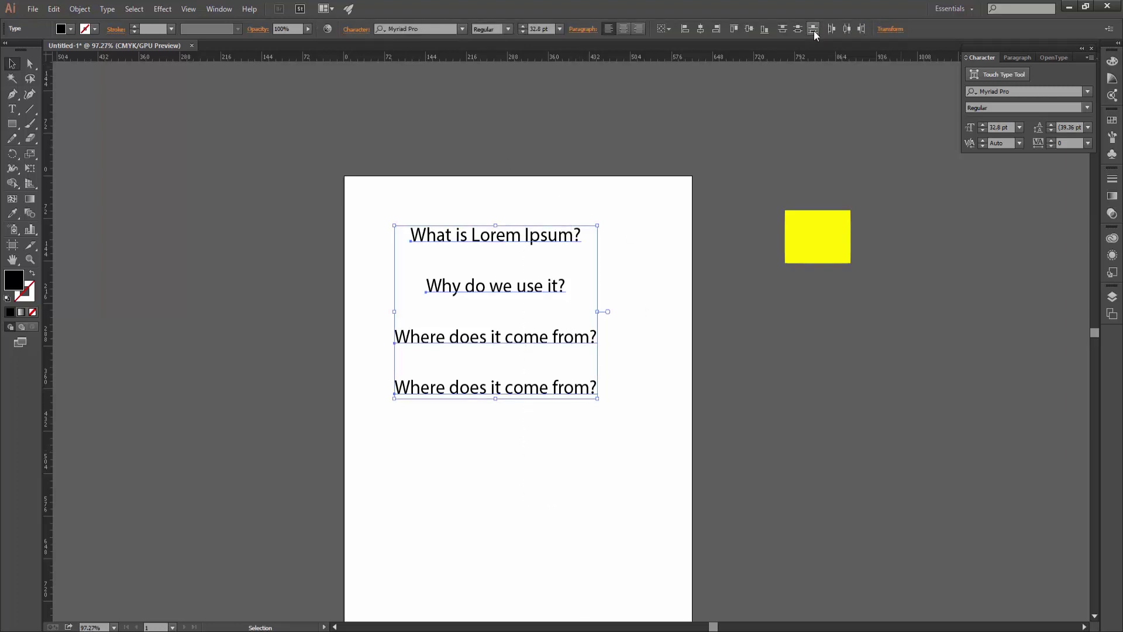
{"action": "left_click", "coordinate": [512, 396]}
{"action": "left_click_drag", "start_coordinate": [512, 399], "coordinate": [514, 375]}
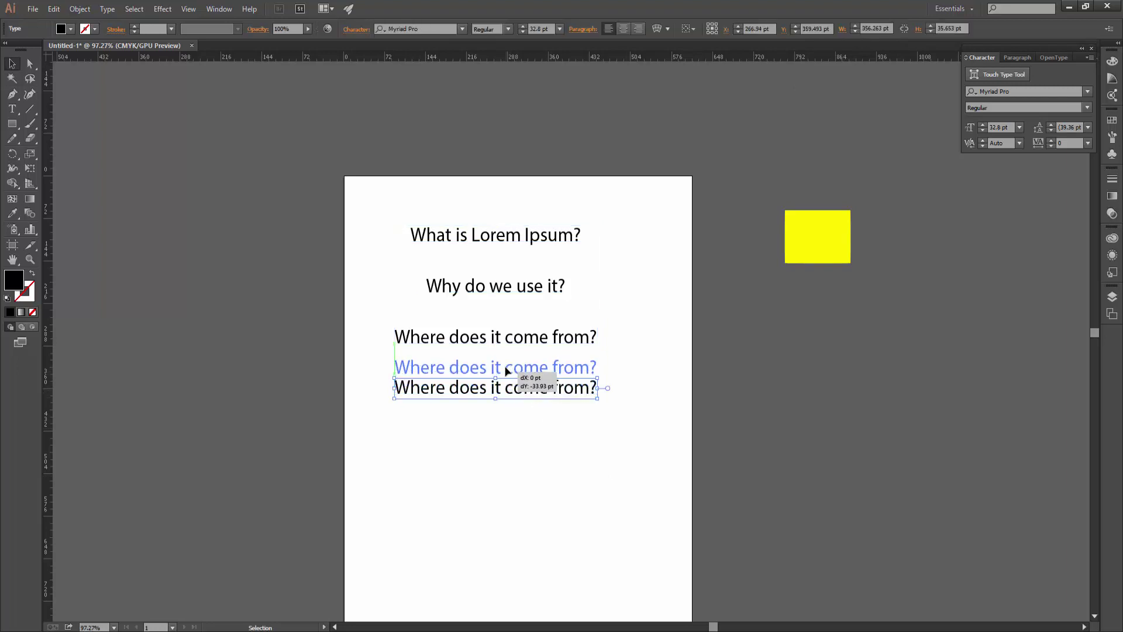
{"action": "left_click_drag", "start_coordinate": [541, 323], "coordinate": [524, 302]}
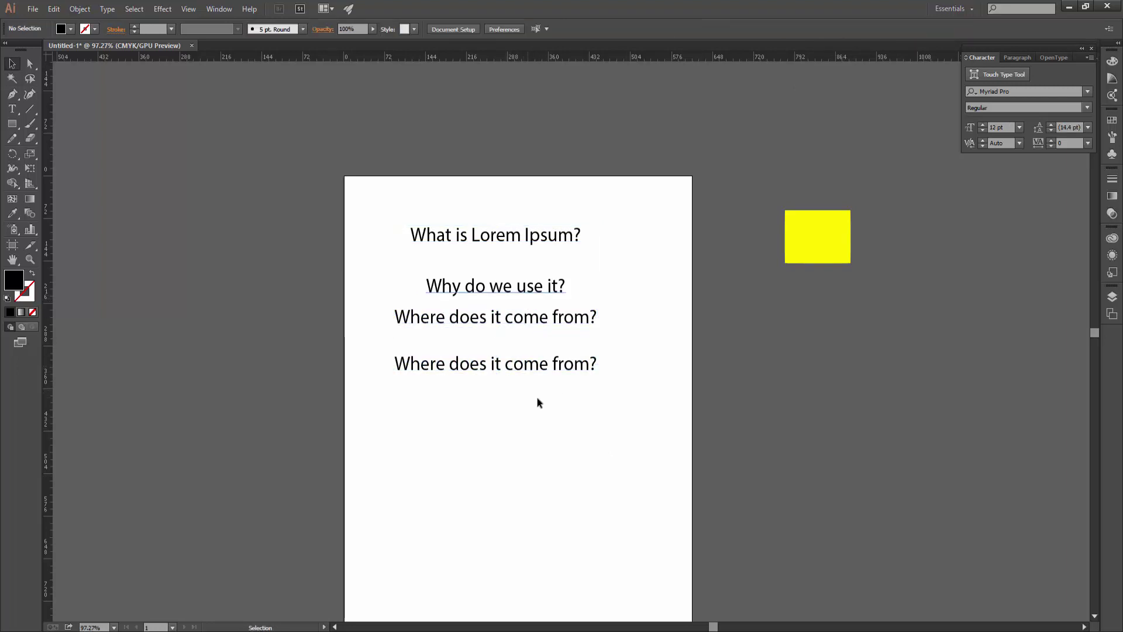
{"action": "left_click_drag", "start_coordinate": [537, 399], "coordinate": [513, 181]}
{"action": "left_click", "coordinate": [813, 29]}
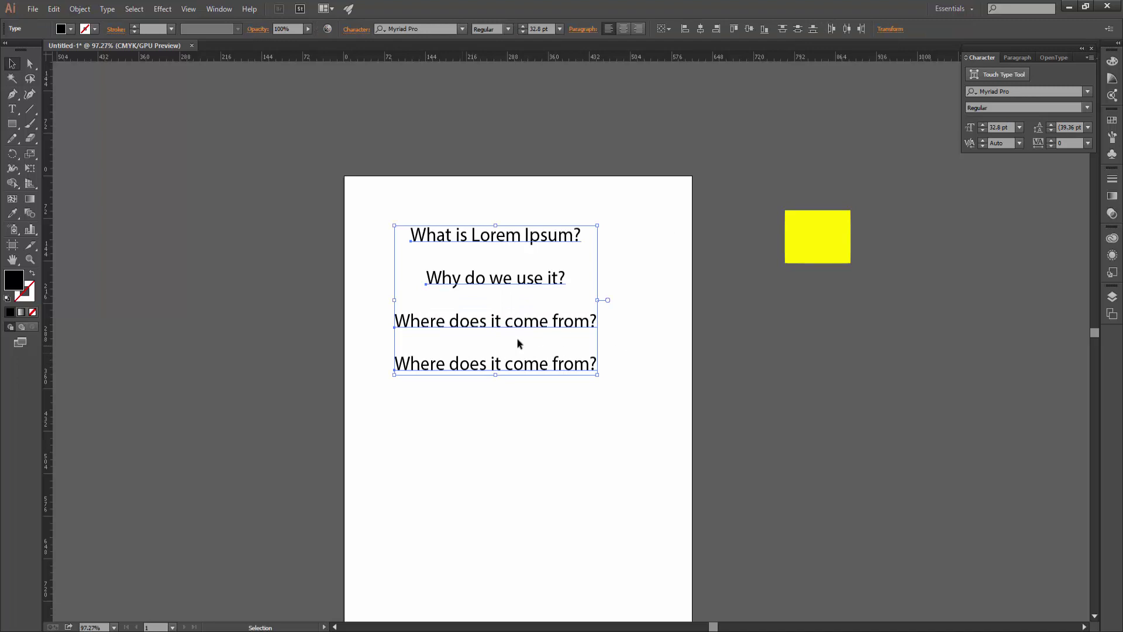
{"action": "left_click", "coordinate": [654, 266]}
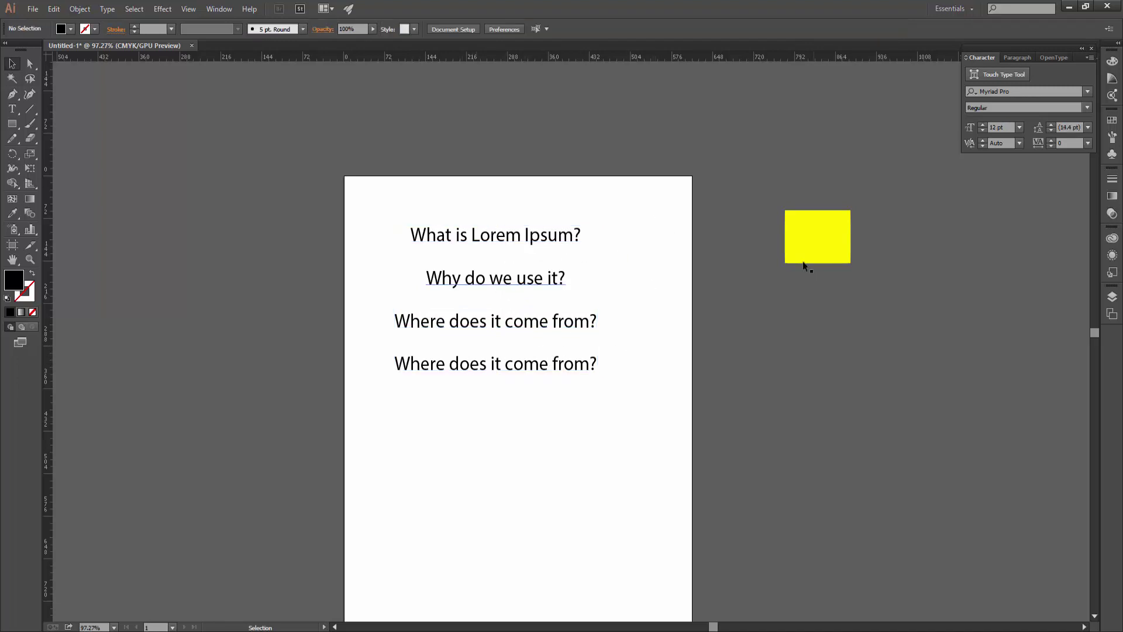
Step: Move the yellow square aside and arrange the four headings in one horizontal row
{"action": "left_click_drag", "start_coordinate": [801, 258], "coordinate": [857, 454]}
{"action": "left_click_drag", "start_coordinate": [524, 286], "coordinate": [739, 242]}
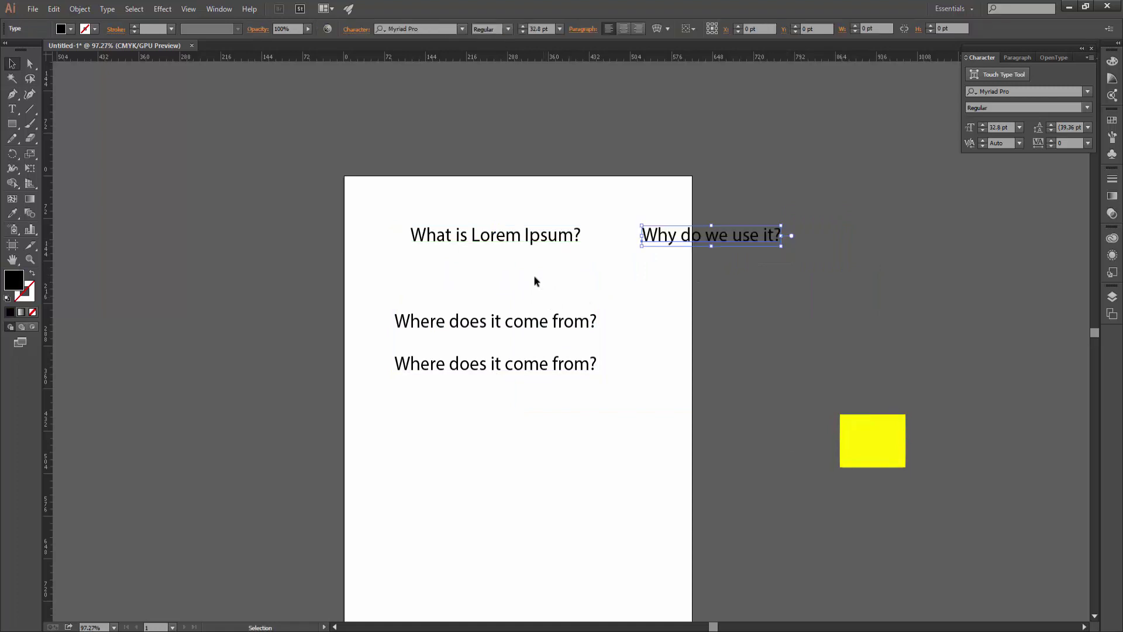
{"action": "left_click", "coordinate": [491, 329]}
{"action": "left_click_drag", "start_coordinate": [491, 329], "coordinate": [892, 243]}
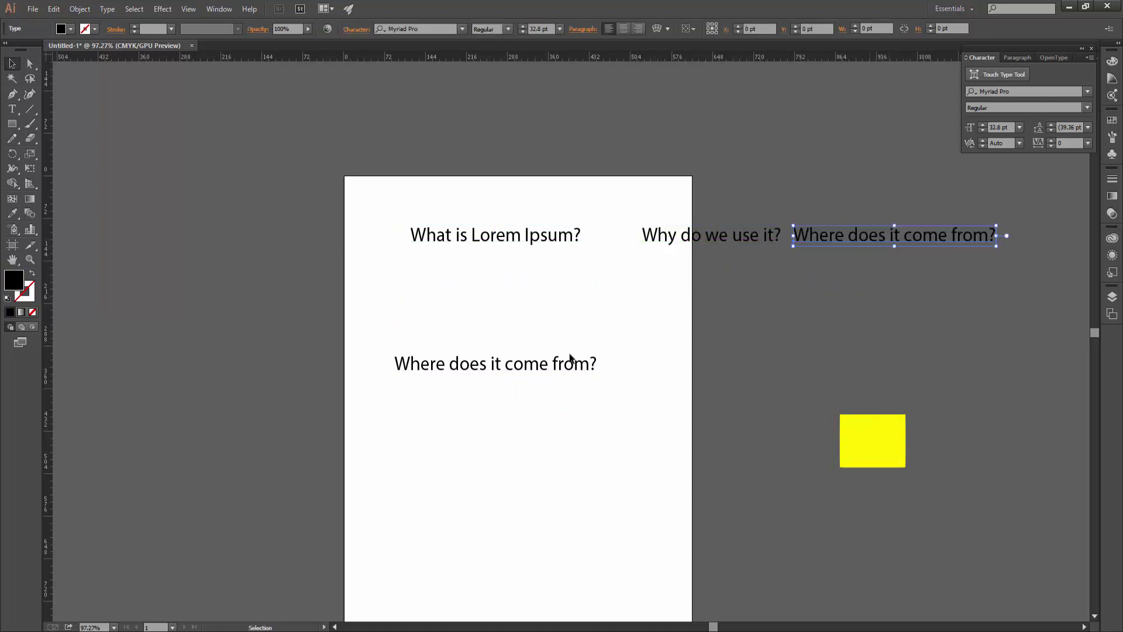
{"action": "left_click_drag", "start_coordinate": [502, 367], "coordinate": [292, 235]}
{"action": "left_click_drag", "start_coordinate": [223, 175], "coordinate": [829, 289]}
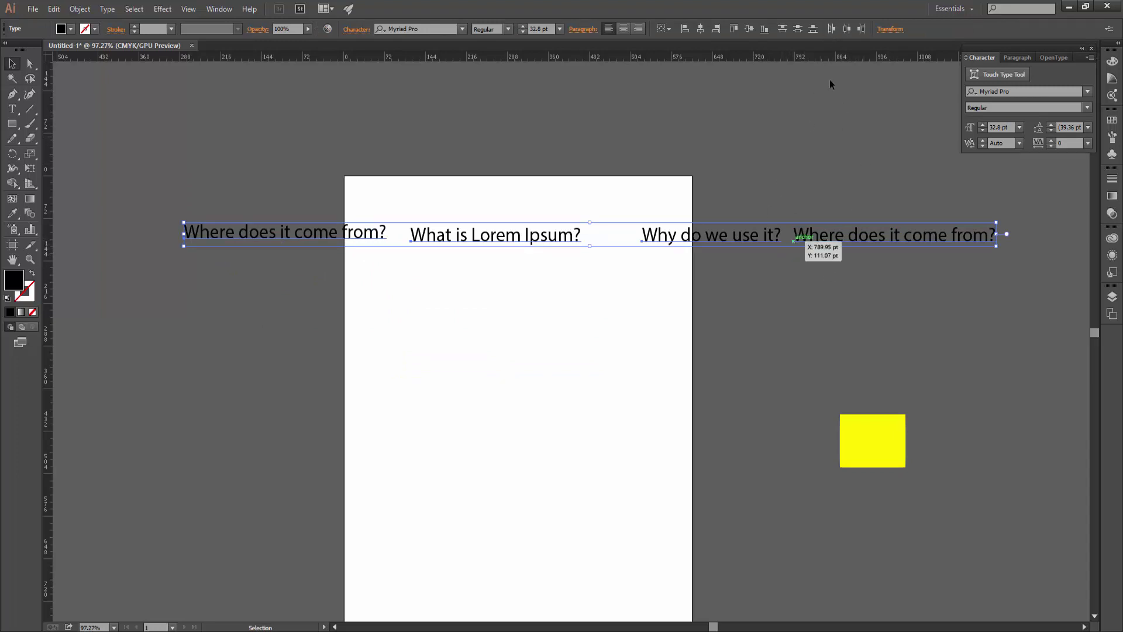
Step: Distribute the headings evenly by right edges and place the yellow square on the artboard's right edge
{"action": "left_click", "coordinate": [832, 29]}
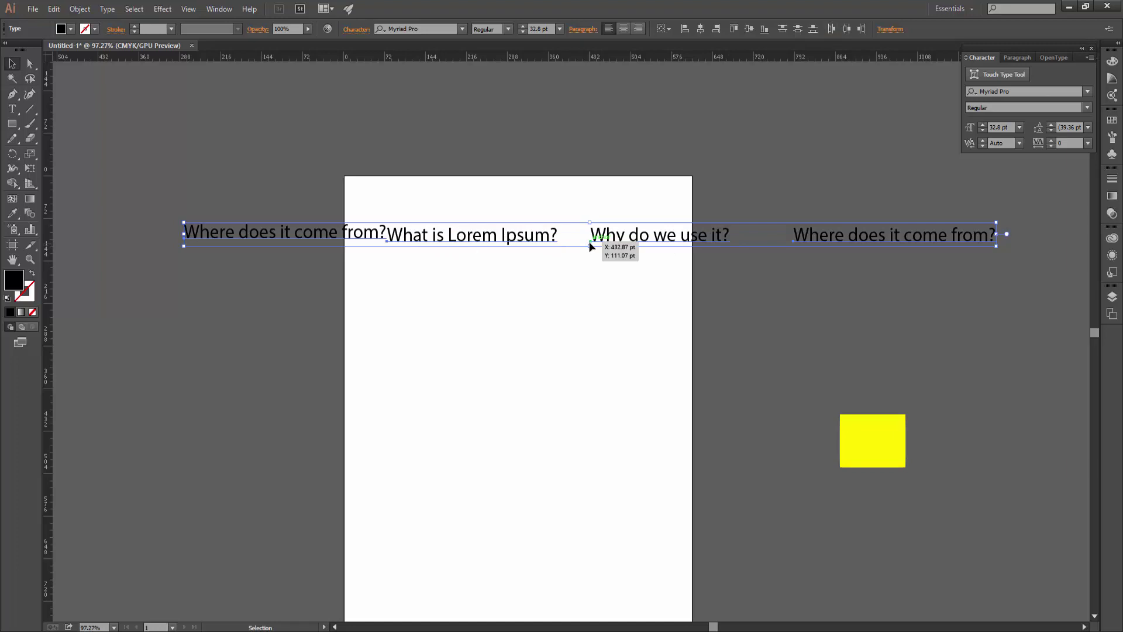
{"action": "left_click", "coordinate": [844, 29]}
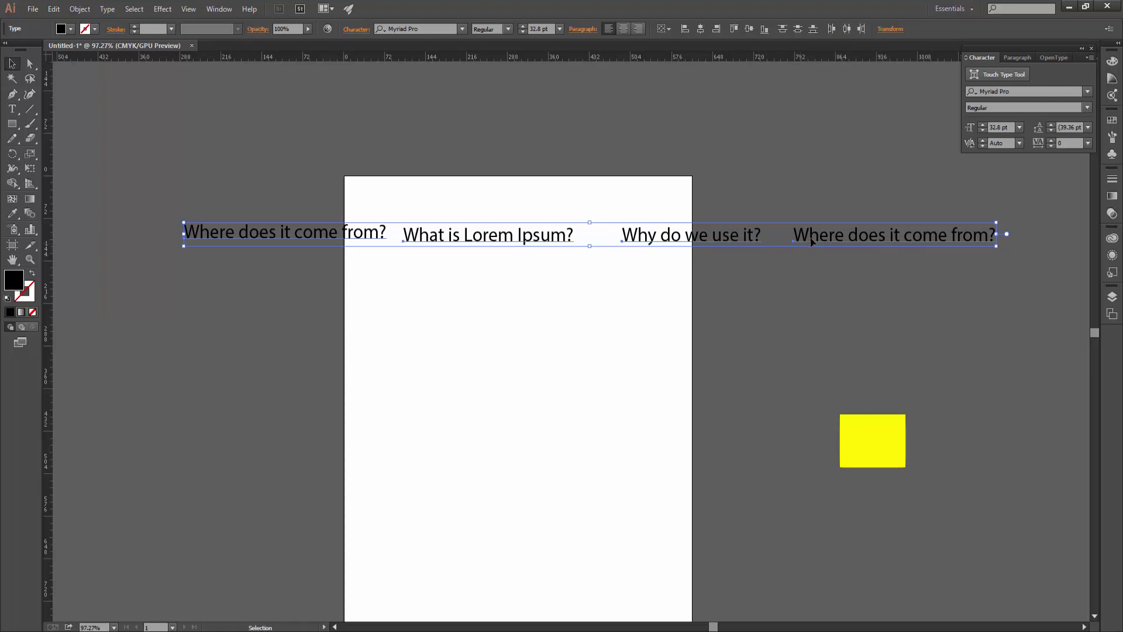
{"action": "left_click", "coordinate": [866, 29]}
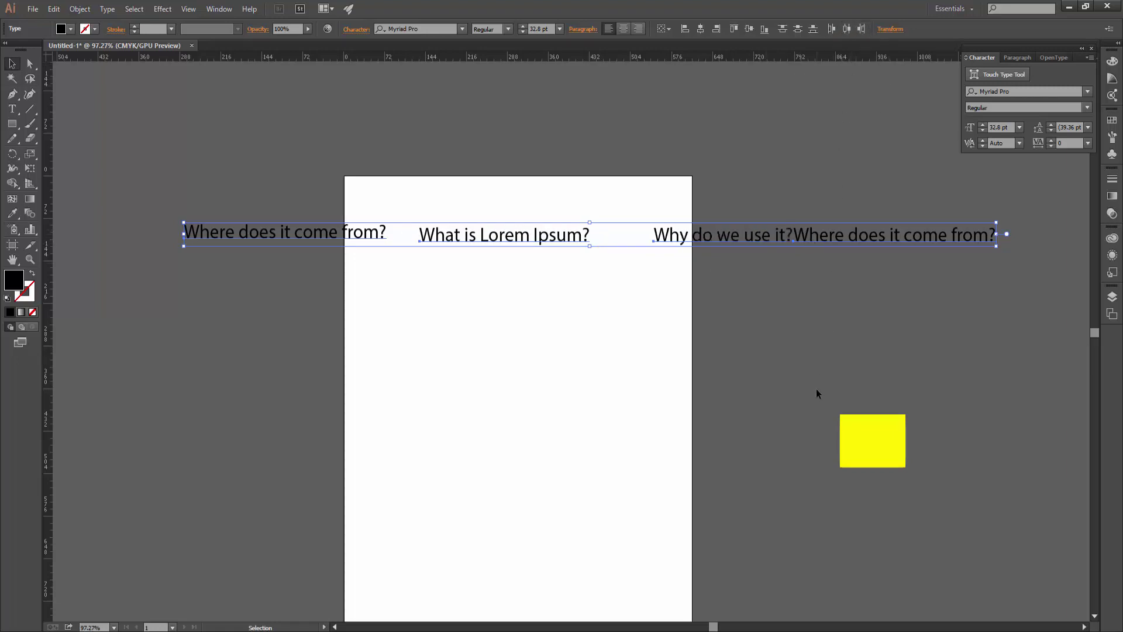
{"action": "left_click", "coordinate": [787, 384]}
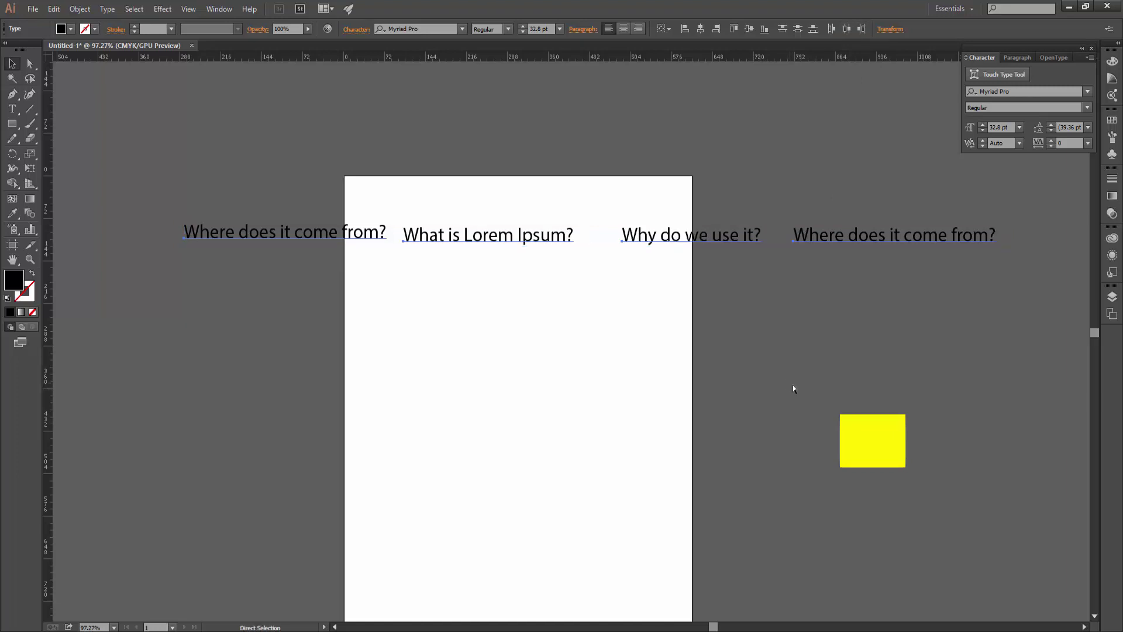
{"action": "left_click_drag", "start_coordinate": [861, 448], "coordinate": [659, 372]}
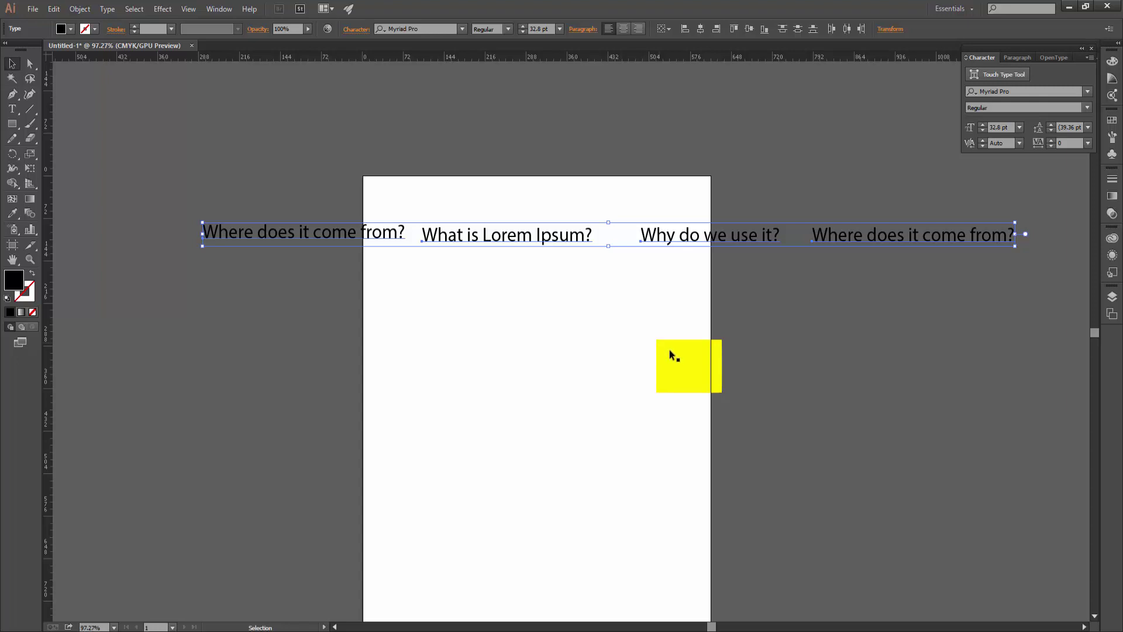
Step: Delete the heading line, move the square near the top, and fill it green
{"action": "key", "text": "Delete"}
{"action": "mouse_move", "coordinate": [720, 390]}
{"action": "left_mouse_down"}
{"action": "mouse_move", "coordinate": [503, 287]}
{"action": "mouse_move", "coordinate": [514, 287]}
{"action": "left_mouse_up"}
{"action": "left_click", "coordinate": [72, 29]}
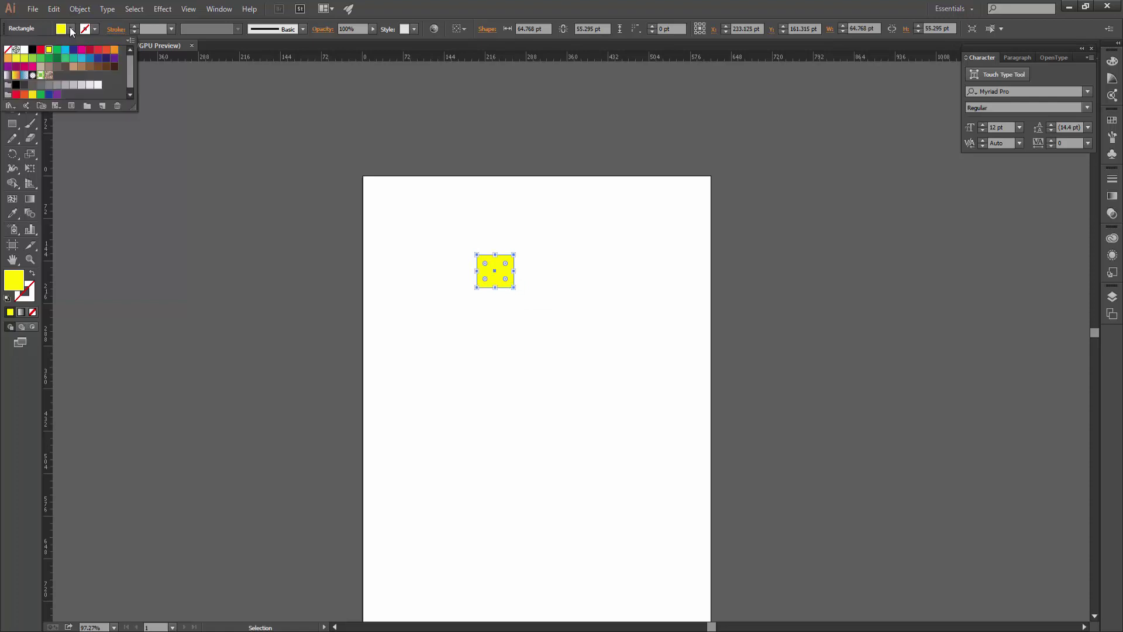
{"action": "left_click", "coordinate": [49, 57]}
Step: Add two copies to the right, filled dark blue and magenta
{"action": "mouse_move", "coordinate": [476, 271]}
{"action": "left_mouse_down"}
{"action": "mouse_move", "coordinate": [435, 262]}
{"action": "mouse_move", "coordinate": [403, 237]}
{"action": "mouse_move", "coordinate": [487, 241]}
{"action": "left_mouse_up"}
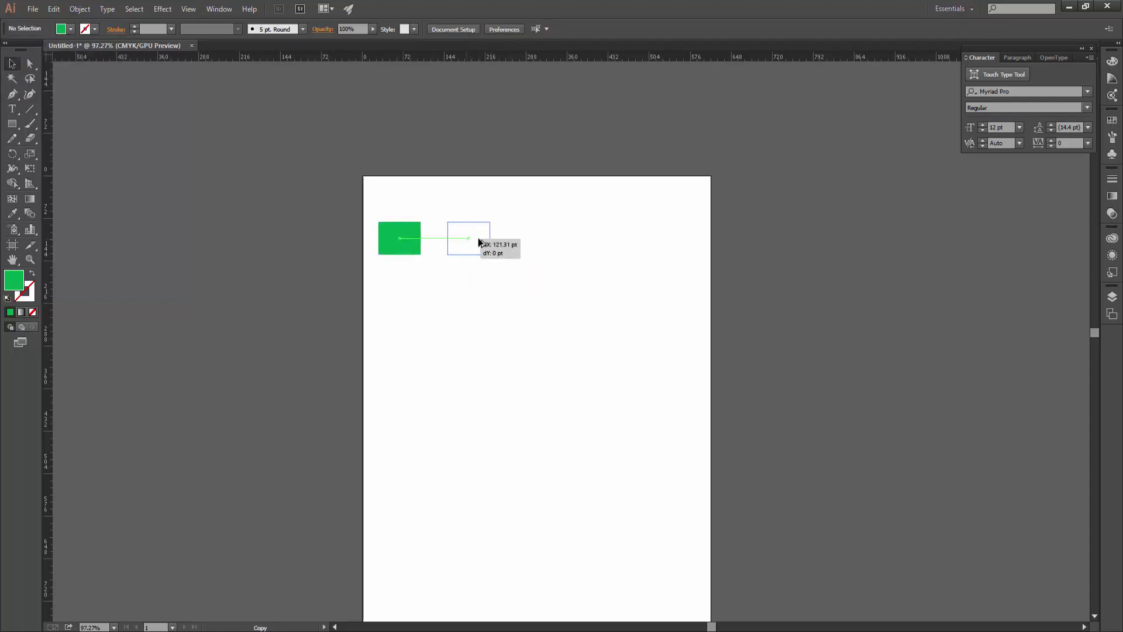
{"action": "left_click", "coordinate": [72, 29]}
{"action": "left_click", "coordinate": [64, 58]}
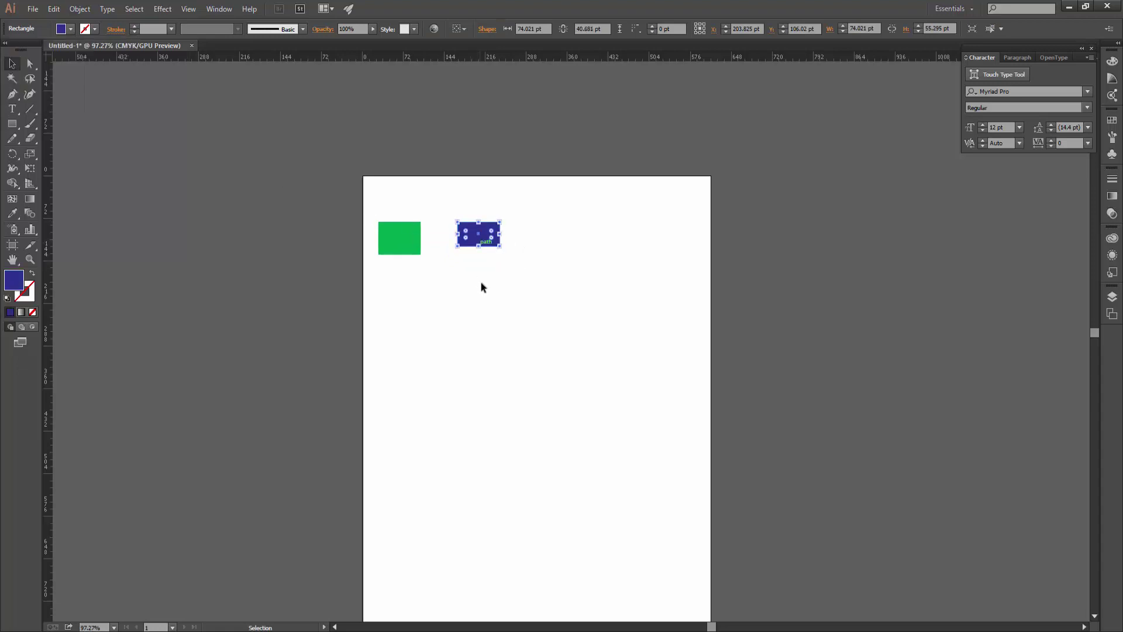
{"action": "left_click_drag", "start_coordinate": [485, 234], "coordinate": [544, 234]}
{"action": "left_click", "coordinate": [70, 29]}
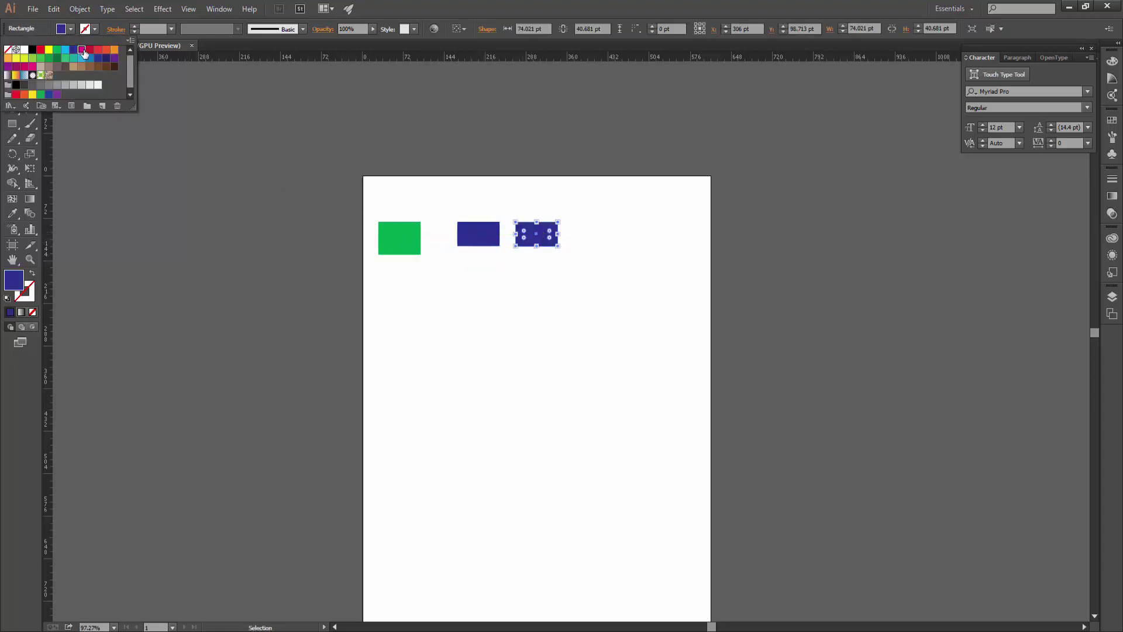
{"action": "left_click", "coordinate": [83, 52]}
Step: Flatten the magenta rectangle into a thin bar, fill a fourth copy red, and select all four
{"action": "mouse_move", "coordinate": [540, 234]}
{"action": "left_mouse_down"}
{"action": "mouse_move", "coordinate": [601, 234]}
{"action": "mouse_move", "coordinate": [538, 266]}
{"action": "mouse_move", "coordinate": [537, 232]}
{"action": "left_mouse_up"}
{"action": "left_click", "coordinate": [599, 241]}
{"action": "left_click", "coordinate": [538, 260]}
{"action": "left_click", "coordinate": [601, 241]}
{"action": "left_click", "coordinate": [71, 29]}
{"action": "left_click", "coordinate": [97, 49]}
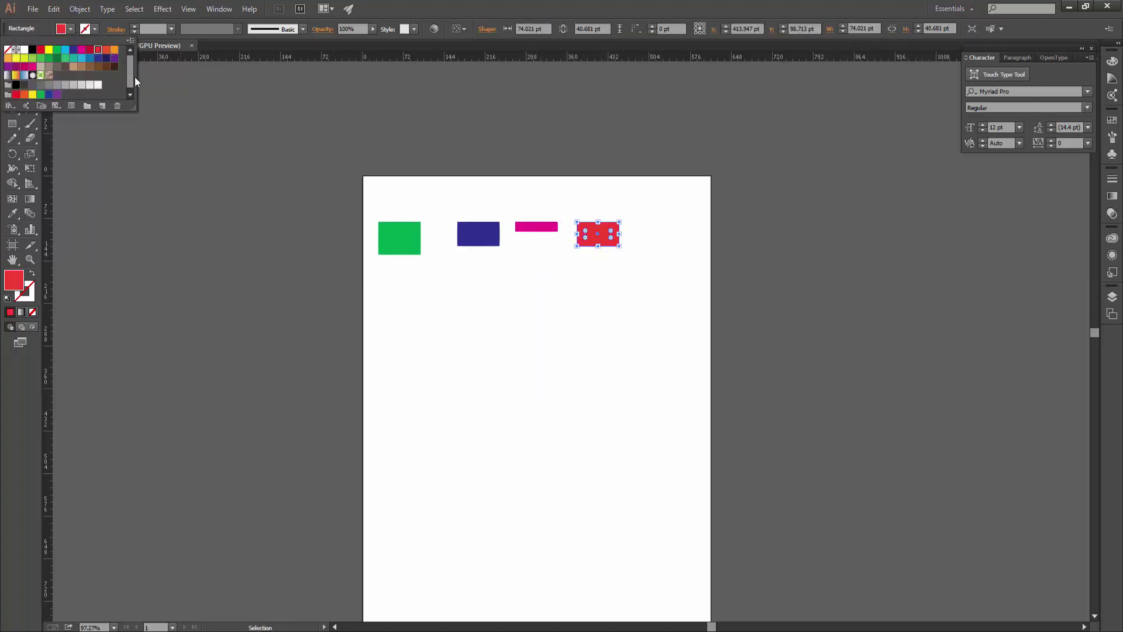
{"action": "left_click", "coordinate": [654, 315]}
{"action": "left_click_drag", "start_coordinate": [654, 316], "coordinate": [311, 183]}
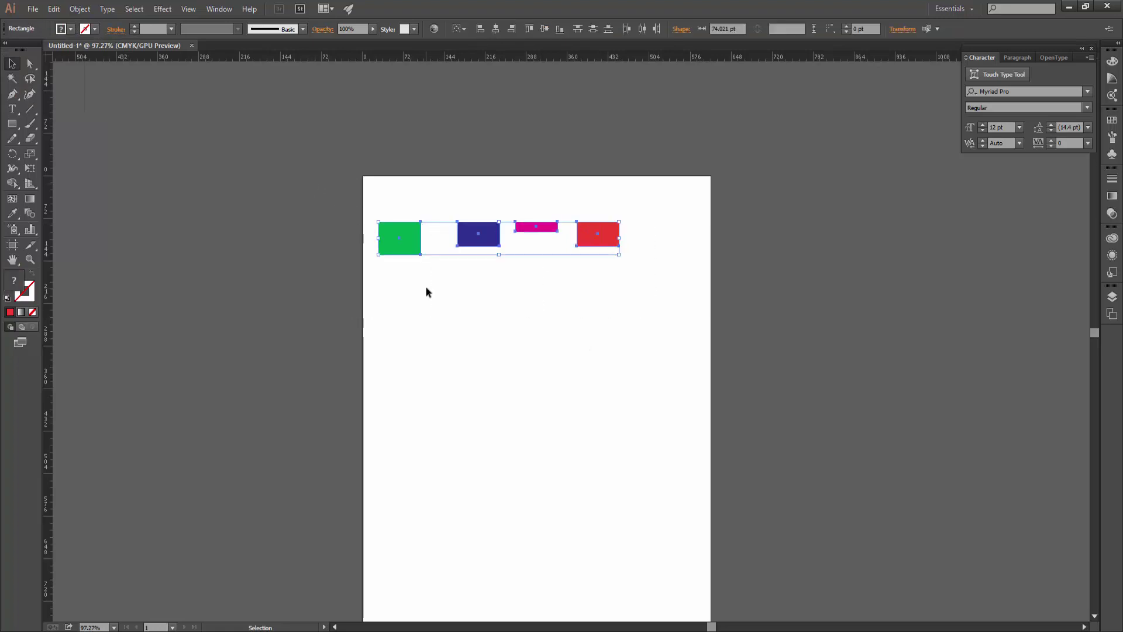
Step: Stack the green, magenta and red rectangles in a column below the blue one
{"action": "left_click", "coordinate": [477, 29]}
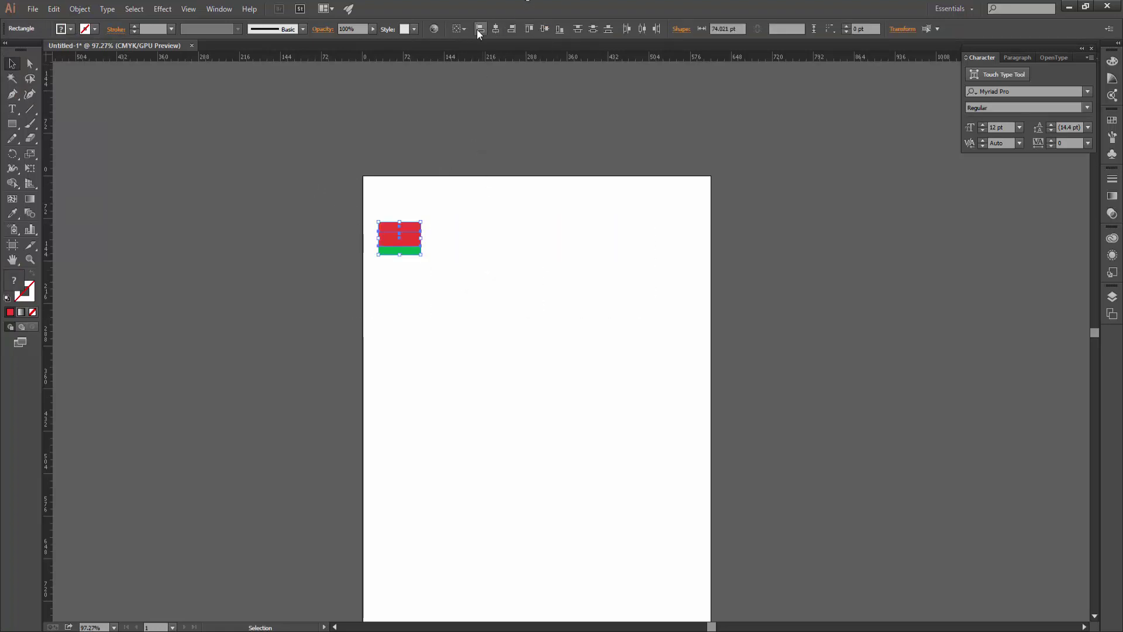
{"action": "key", "text": "ctrl+z"}
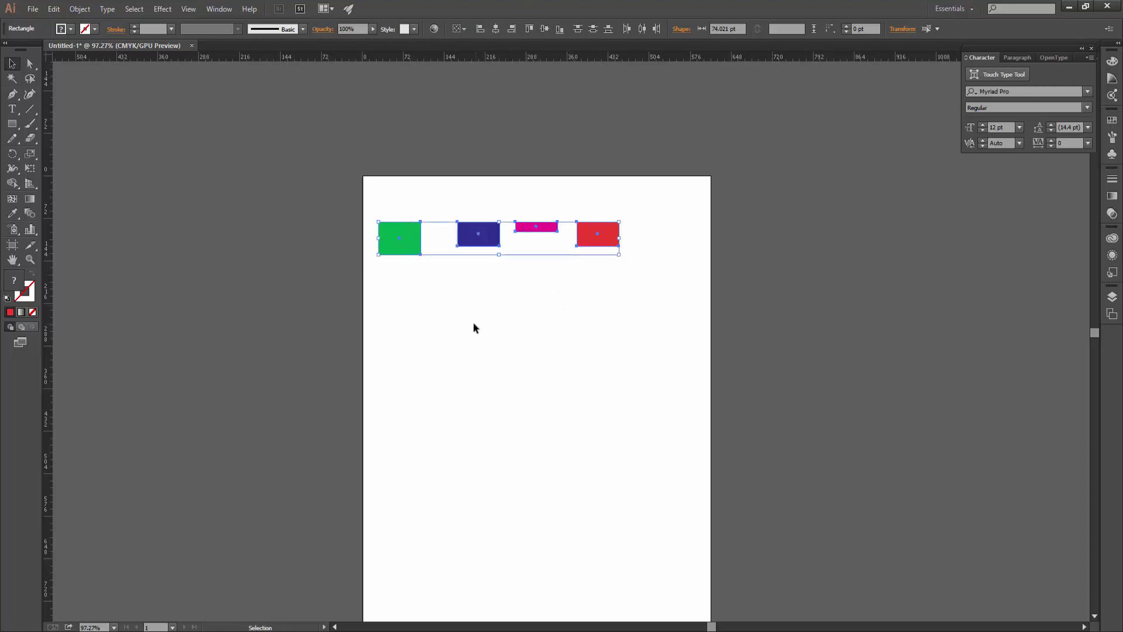
{"action": "left_click", "coordinate": [474, 326]}
{"action": "left_click_drag", "start_coordinate": [402, 249], "coordinate": [476, 306]}
{"action": "left_click_drag", "start_coordinate": [553, 228], "coordinate": [494, 352]}
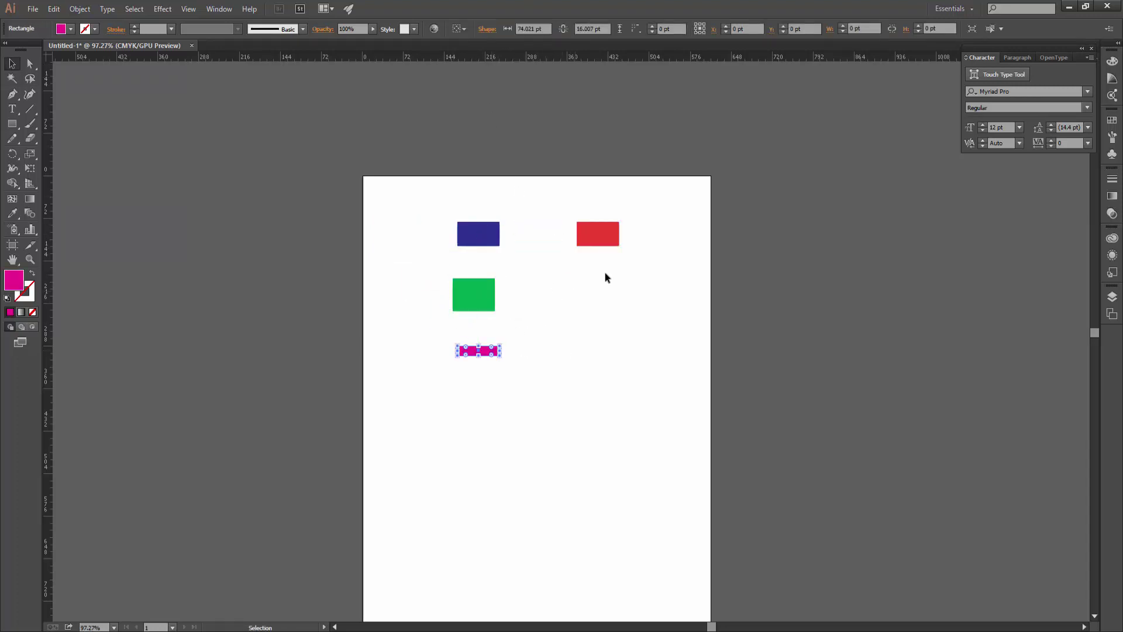
{"action": "left_click_drag", "start_coordinate": [608, 240], "coordinate": [494, 395]}
Step: Align the stacked rectangles' left edges and stretch the green rectangle wider
{"action": "left_click_drag", "start_coordinate": [603, 468], "coordinate": [427, 166]}
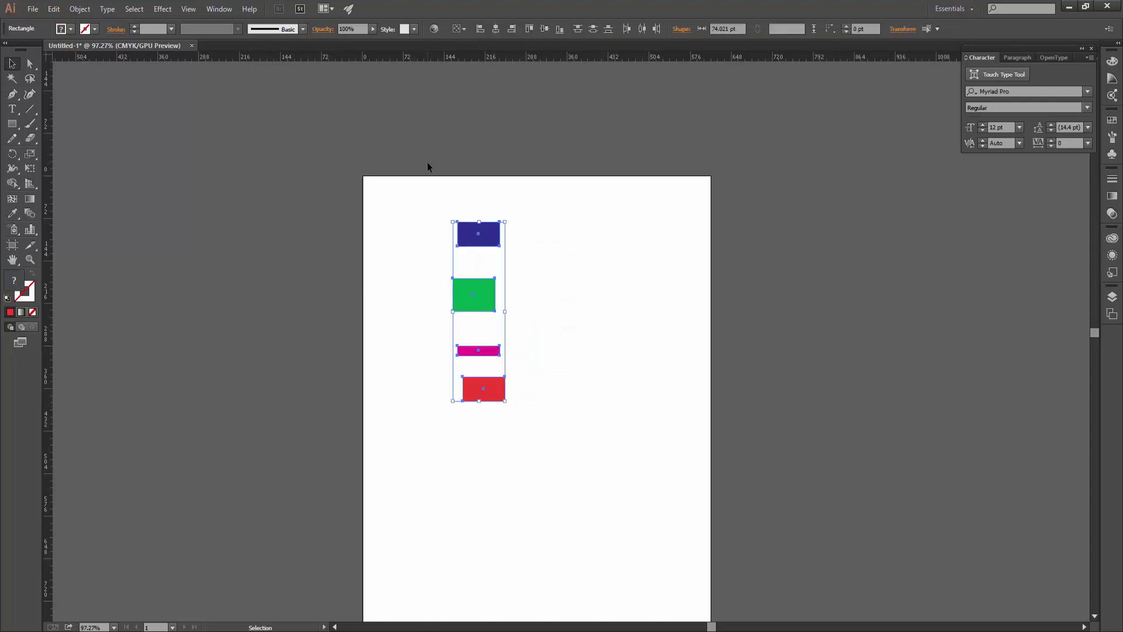
{"action": "left_click", "coordinate": [477, 30]}
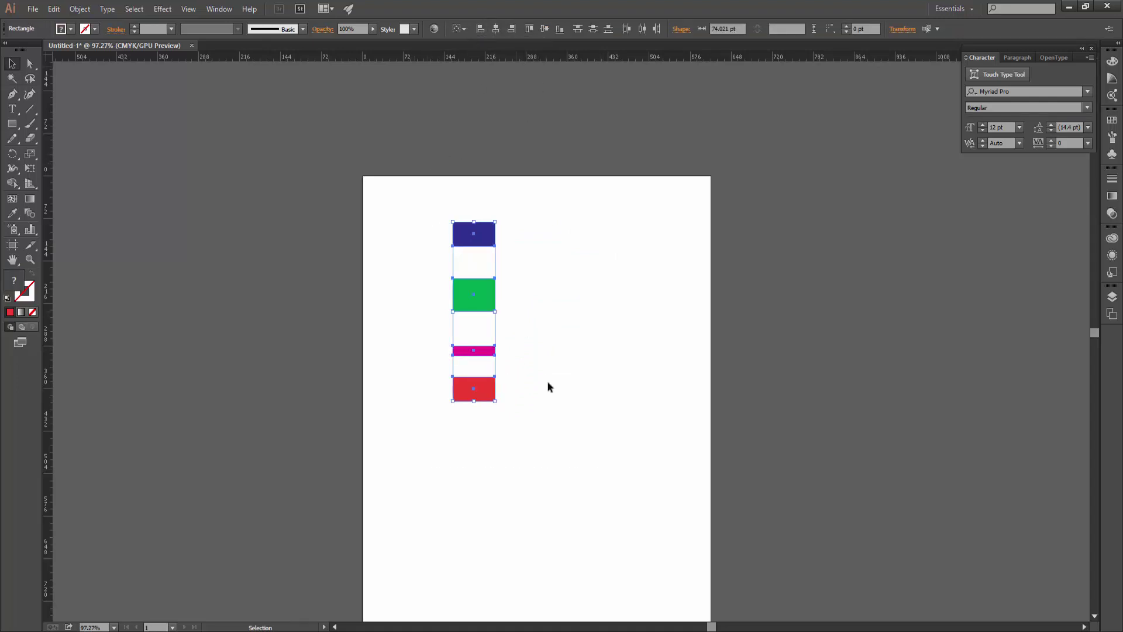
{"action": "left_click", "coordinate": [474, 294]}
{"action": "left_click_drag", "start_coordinate": [495, 294], "coordinate": [539, 297]}
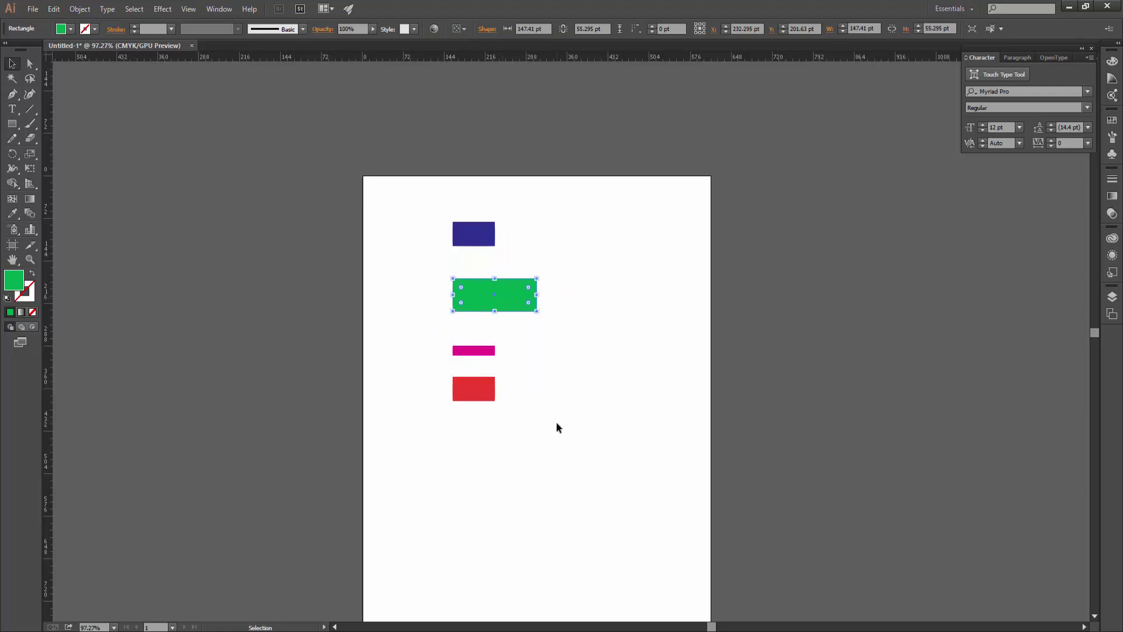
Step: Try right, centre and left alignment on the column, ending with left edges aligned
{"action": "left_click_drag", "start_coordinate": [556, 497], "coordinate": [396, 149]}
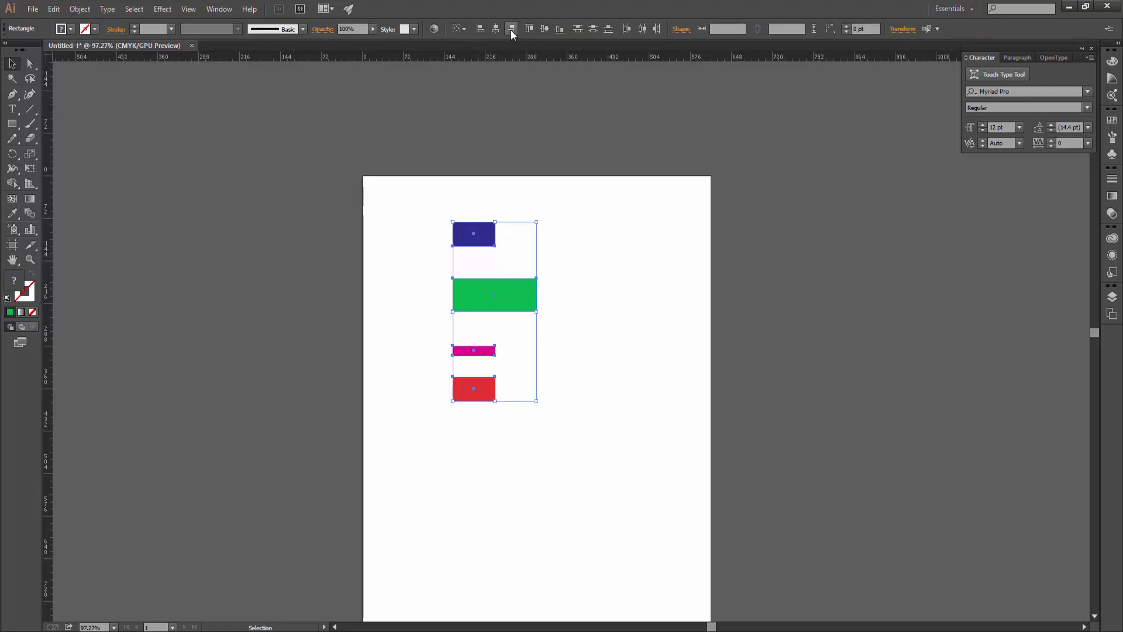
{"action": "left_click", "coordinate": [511, 28]}
{"action": "left_click", "coordinate": [495, 29]}
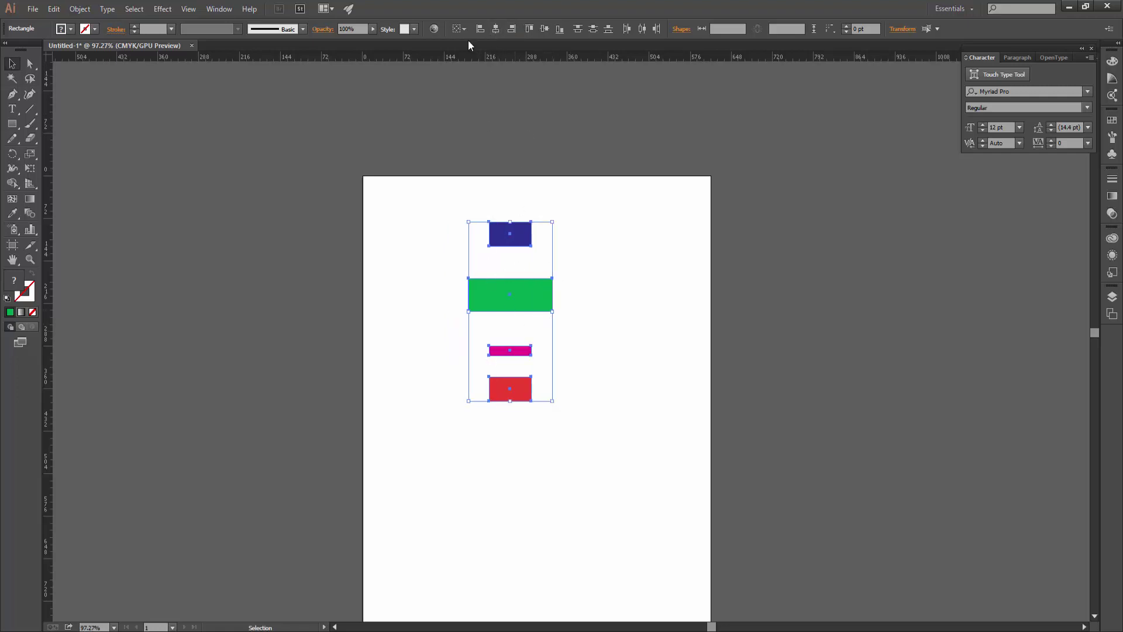
{"action": "left_click", "coordinate": [479, 29]}
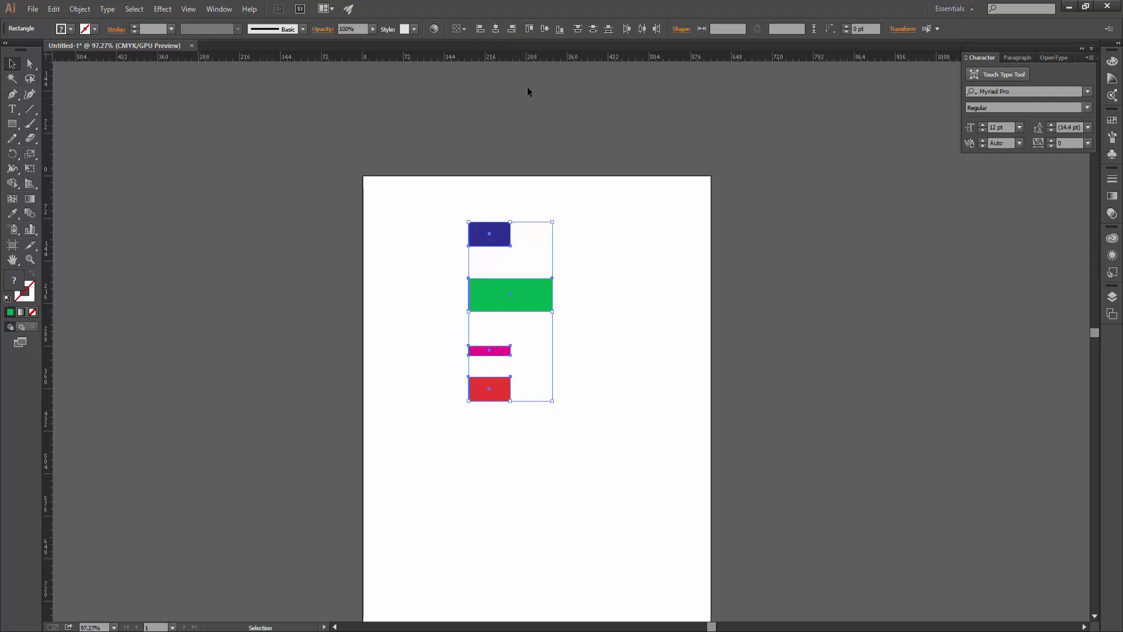
{"action": "left_click", "coordinate": [541, 299]}
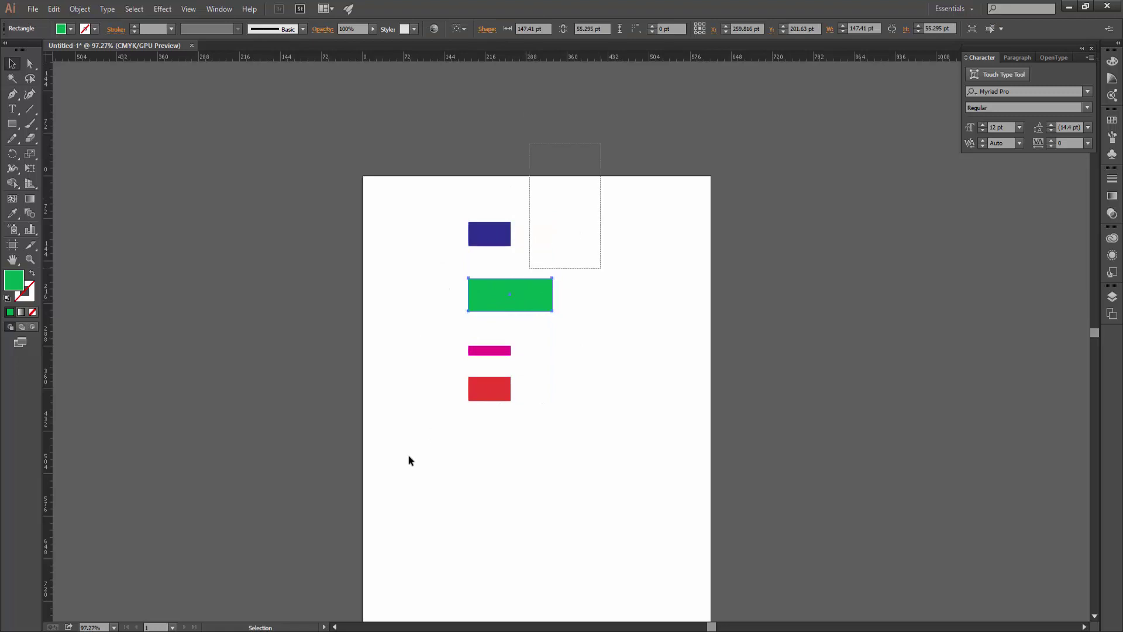
Step: Move the green, magenta and red rectangles back into one row beside the blue
{"action": "left_click_drag", "start_coordinate": [541, 295], "coordinate": [579, 225]}
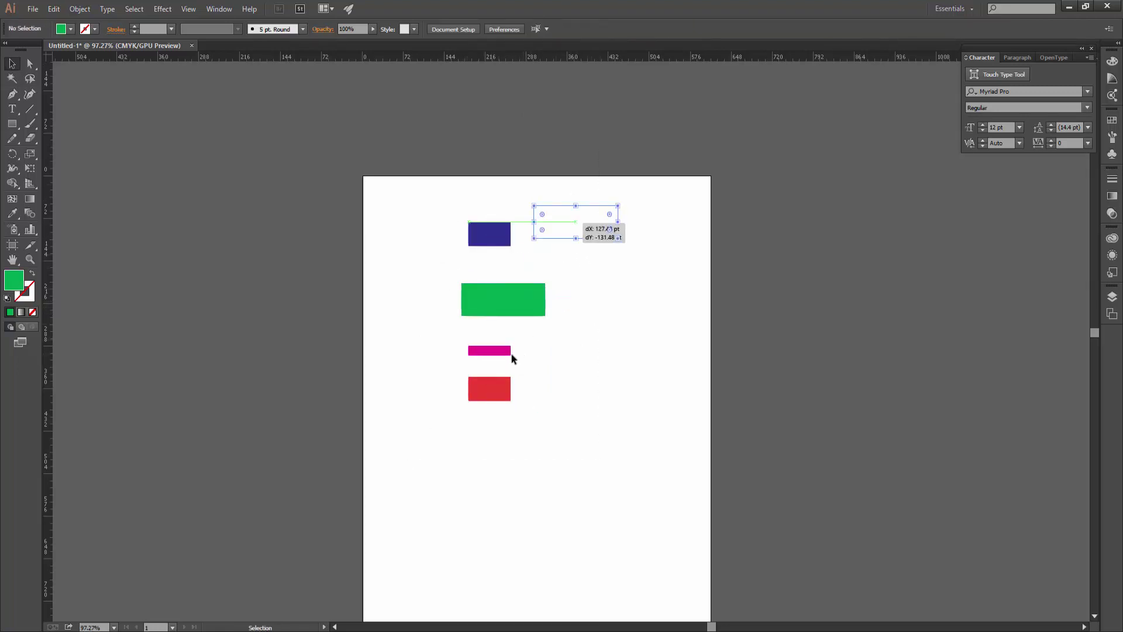
{"action": "left_click_drag", "start_coordinate": [497, 350], "coordinate": [421, 238]}
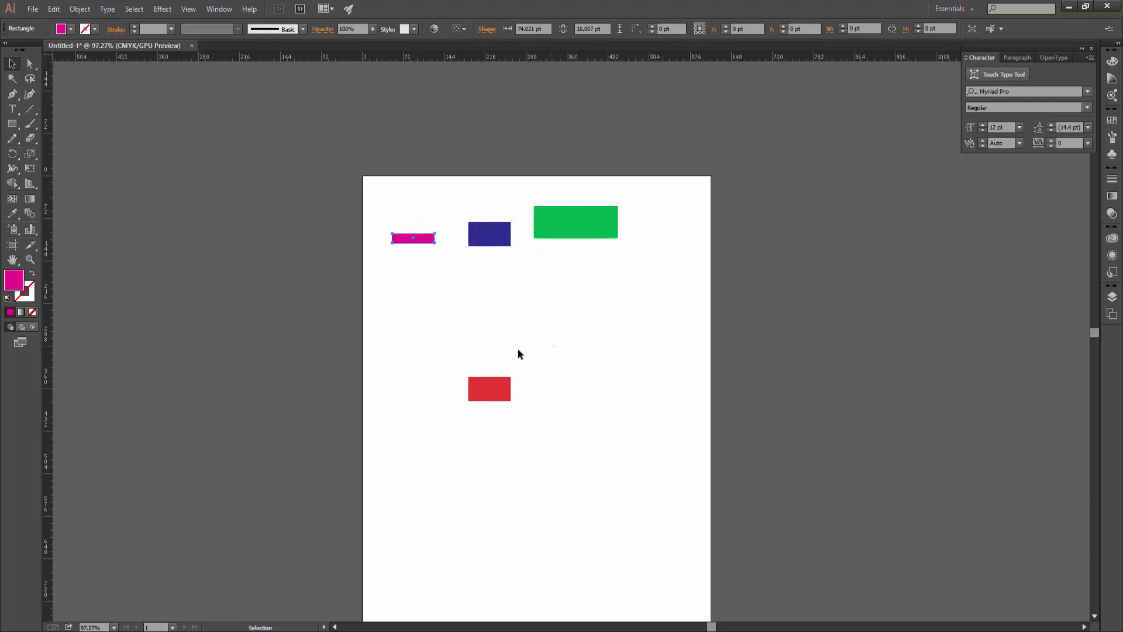
{"action": "left_click_drag", "start_coordinate": [486, 393], "coordinate": [654, 236]}
{"action": "left_click", "coordinate": [755, 339]}
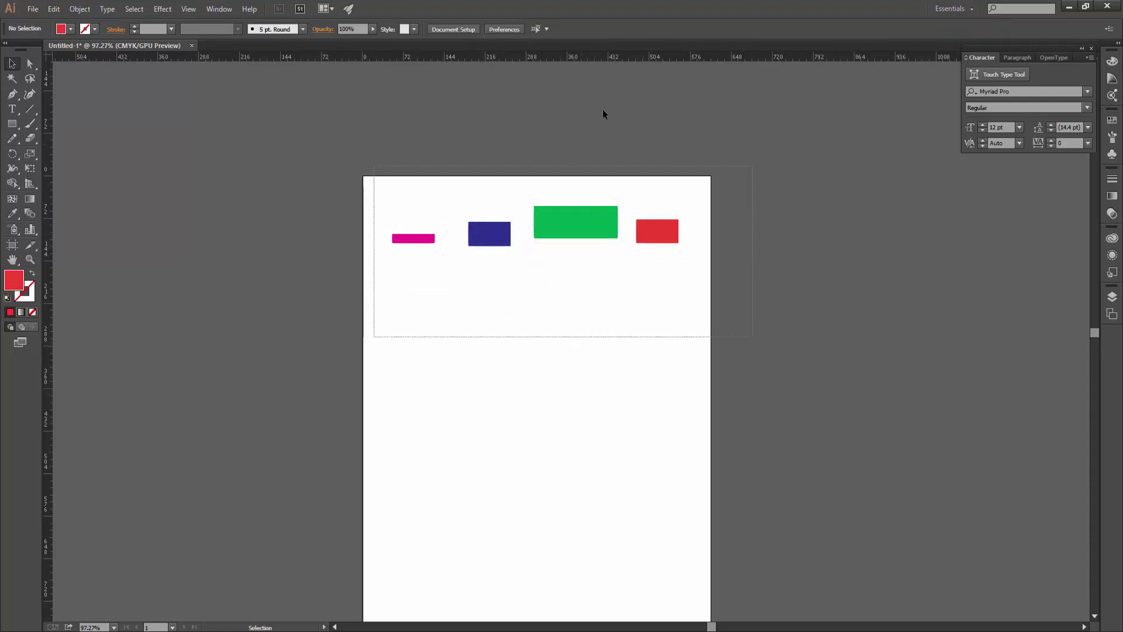
Step: Align the four rectangles' top edges and zoom in on the row
{"action": "key", "text": "ctrl+a"}
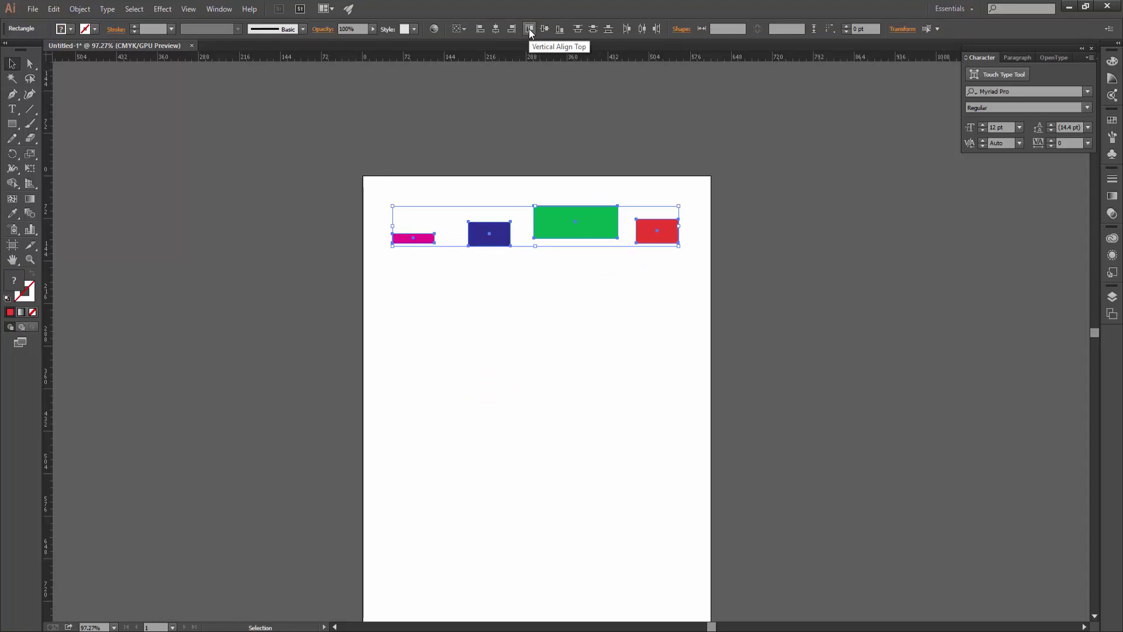
{"action": "left_click", "coordinate": [529, 29]}
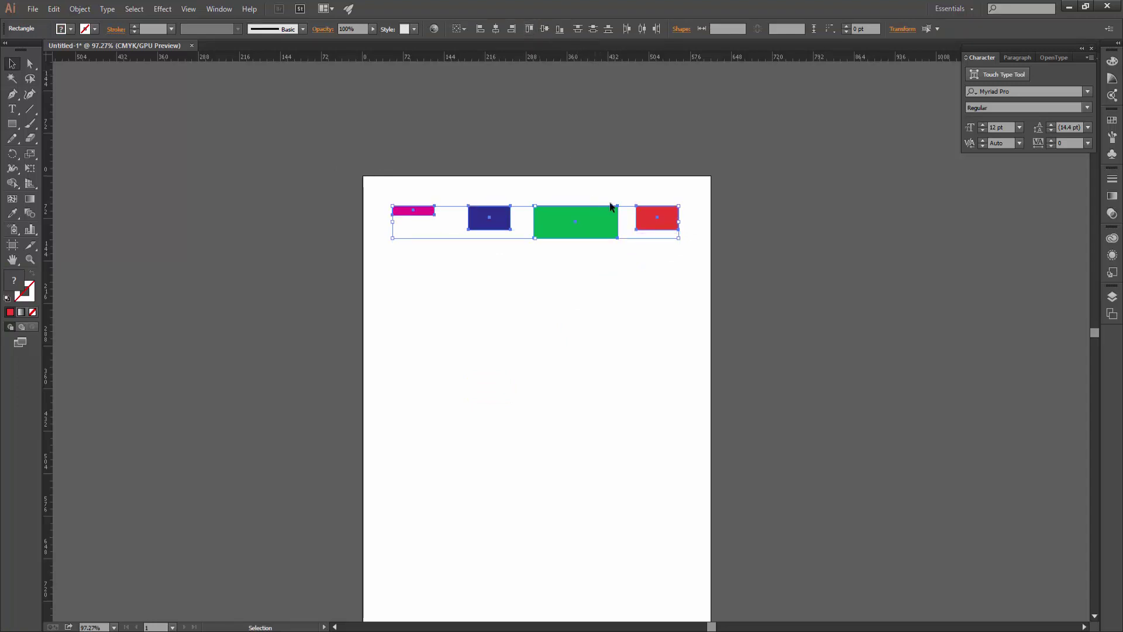
{"action": "left_click", "coordinate": [750, 383]}
{"action": "mouse_move", "coordinate": [540, 248]}
{"action": "left_mouse_down"}
{"action": "mouse_move", "coordinate": [738, 326]}
{"action": "mouse_move", "coordinate": [689, 391]}
{"action": "left_mouse_up"}
{"action": "left_click_drag", "start_coordinate": [899, 402], "coordinate": [212, 225]}
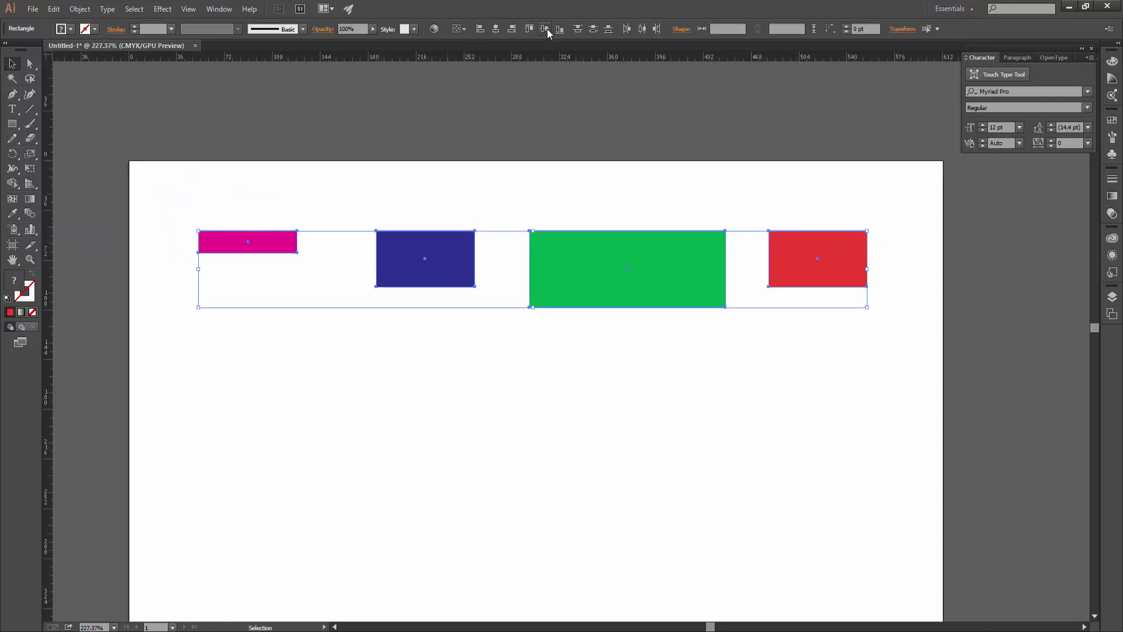
Step: Align the rectangles vertically centred, then bottom, and distribute their centres evenly horizontally
{"action": "left_click", "coordinate": [544, 29]}
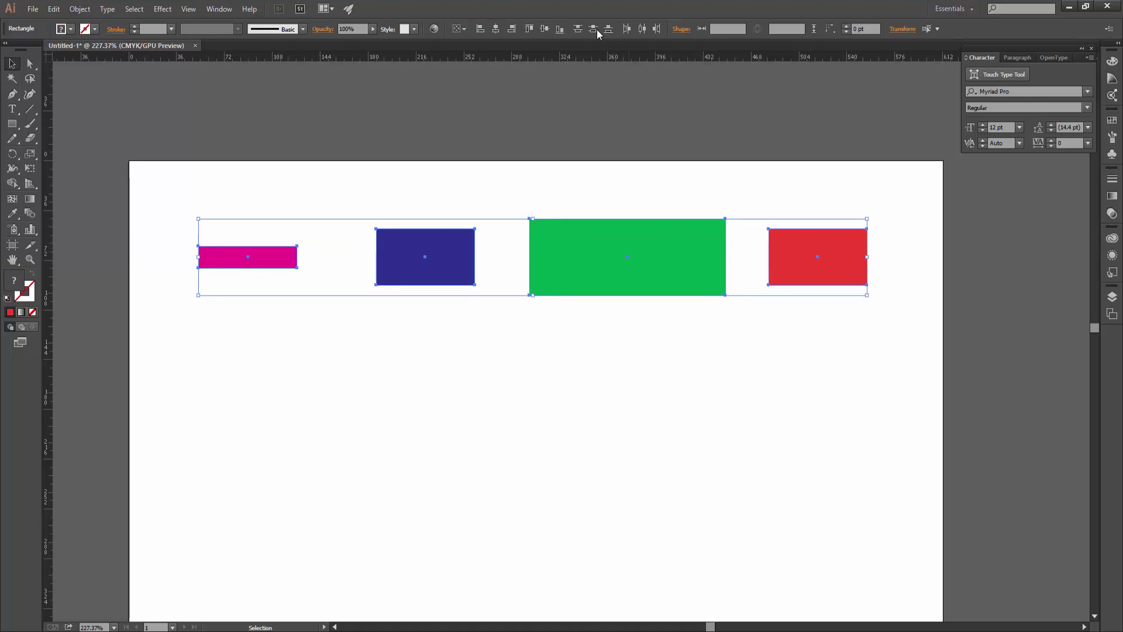
{"action": "left_click", "coordinate": [558, 29]}
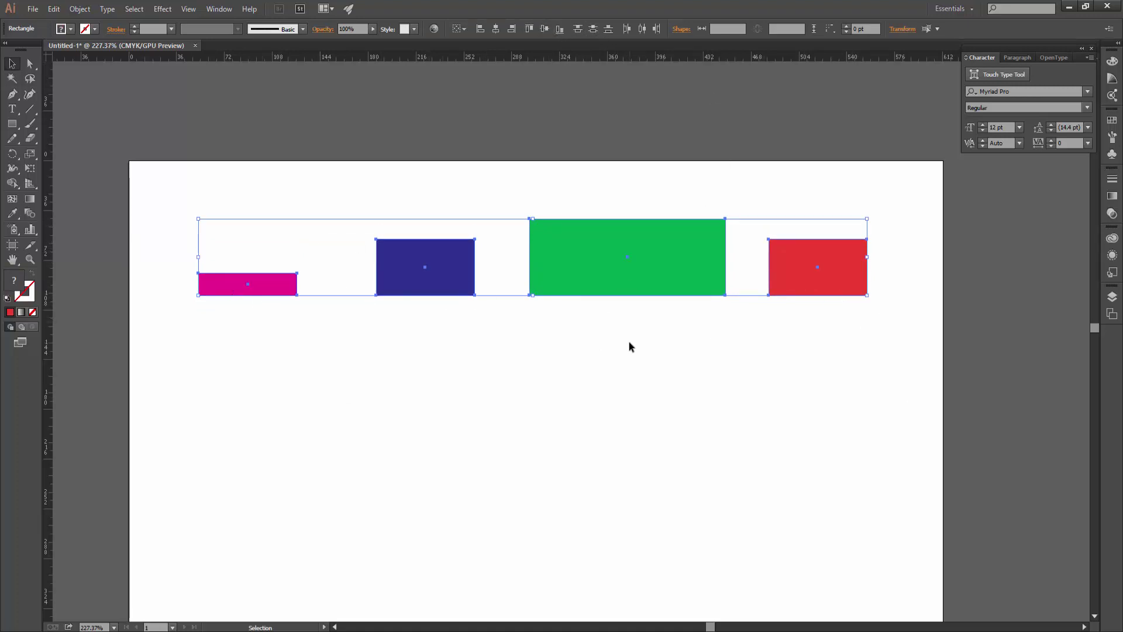
{"action": "left_click", "coordinate": [656, 29]}
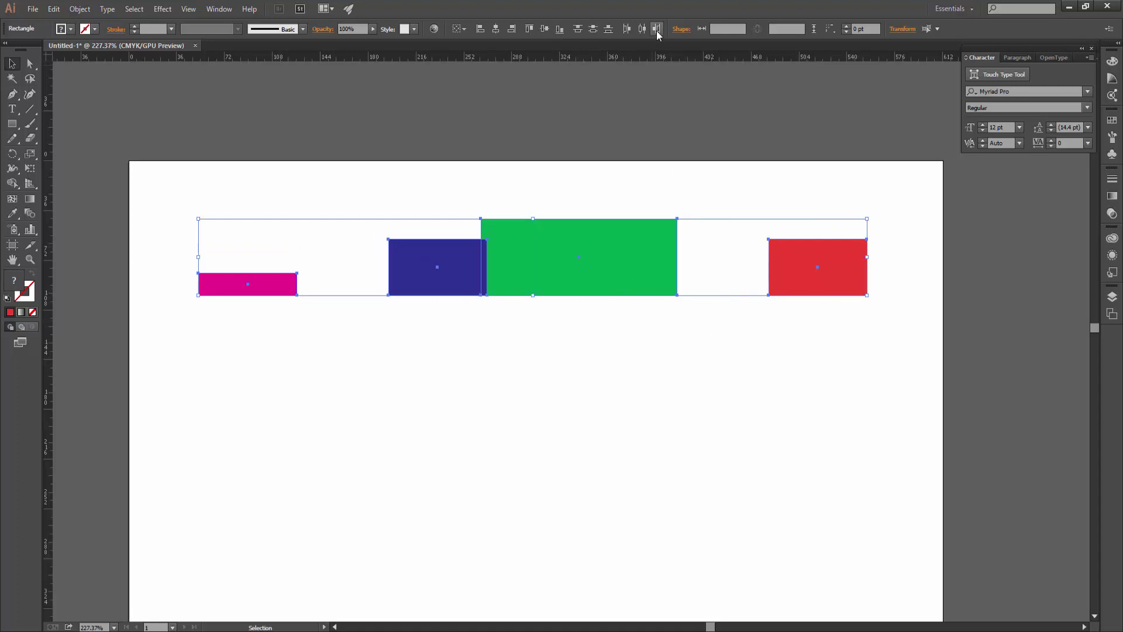
{"action": "left_click", "coordinate": [636, 33]}
{"action": "left_click", "coordinate": [700, 428]}
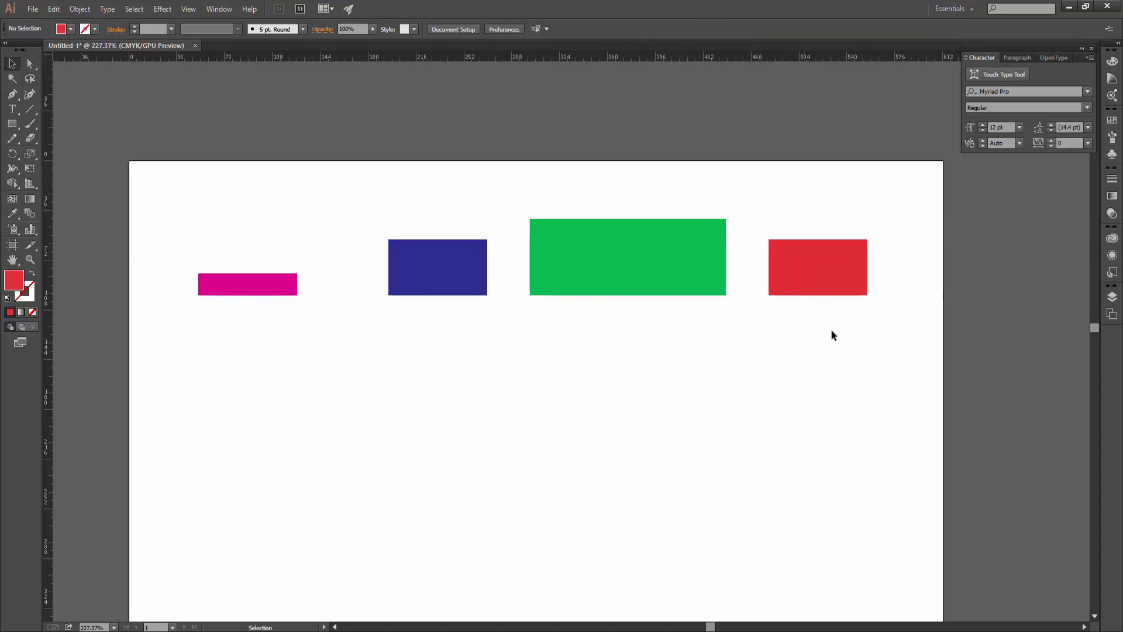
{"action": "left_click_drag", "start_coordinate": [833, 334], "coordinate": [217, 263]}
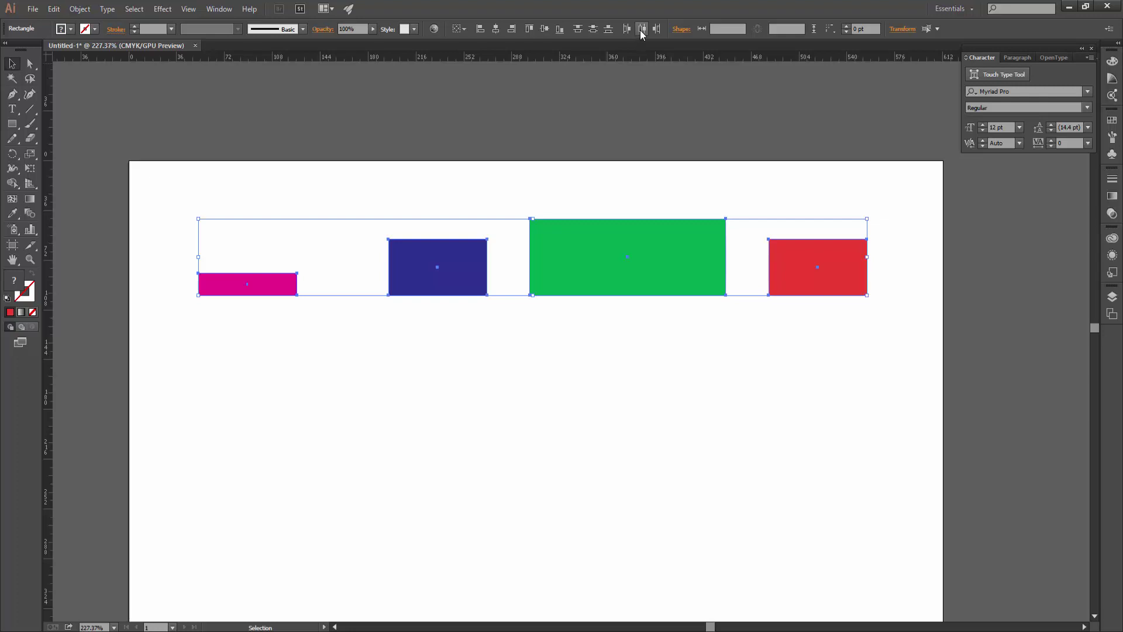
Step: Rearrange the red, blue and pink rectangles into a vertical stack under the green one
{"action": "left_click", "coordinate": [803, 349]}
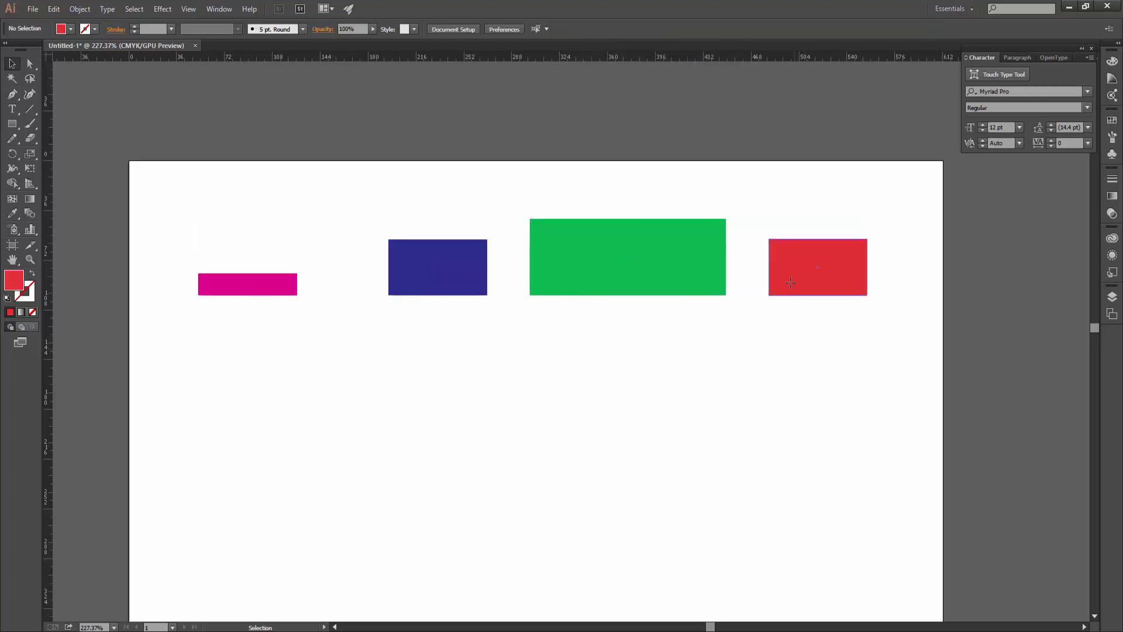
{"action": "left_click_drag", "start_coordinate": [790, 282], "coordinate": [656, 370]}
{"action": "left_click_drag", "start_coordinate": [484, 293], "coordinate": [705, 471]}
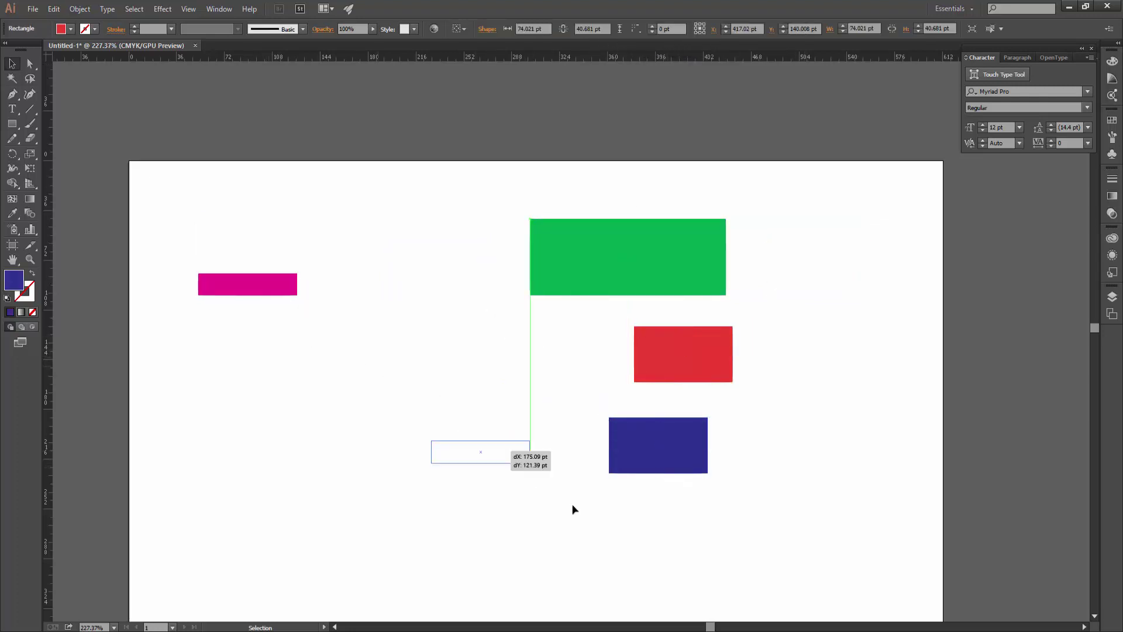
{"action": "left_click_drag", "start_coordinate": [573, 509], "coordinate": [672, 547]}
{"action": "left_click_drag", "start_coordinate": [816, 566], "coordinate": [530, 215]}
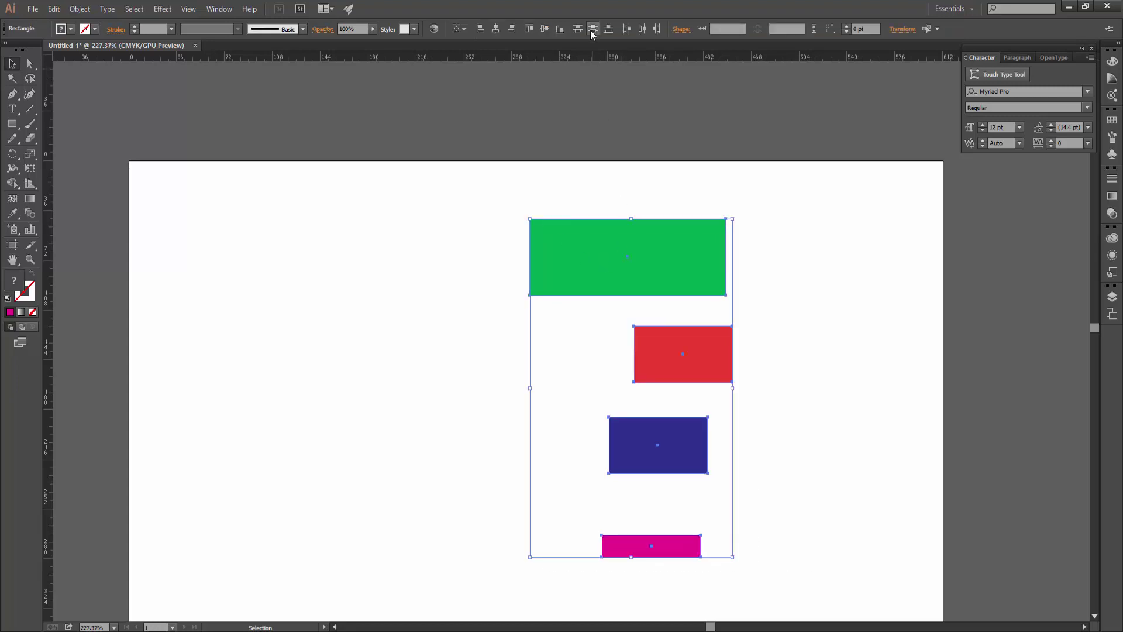
Step: Try the vertical distribute options, centre the stack horizontally, then delete all four rectangles
{"action": "left_click", "coordinate": [581, 30]}
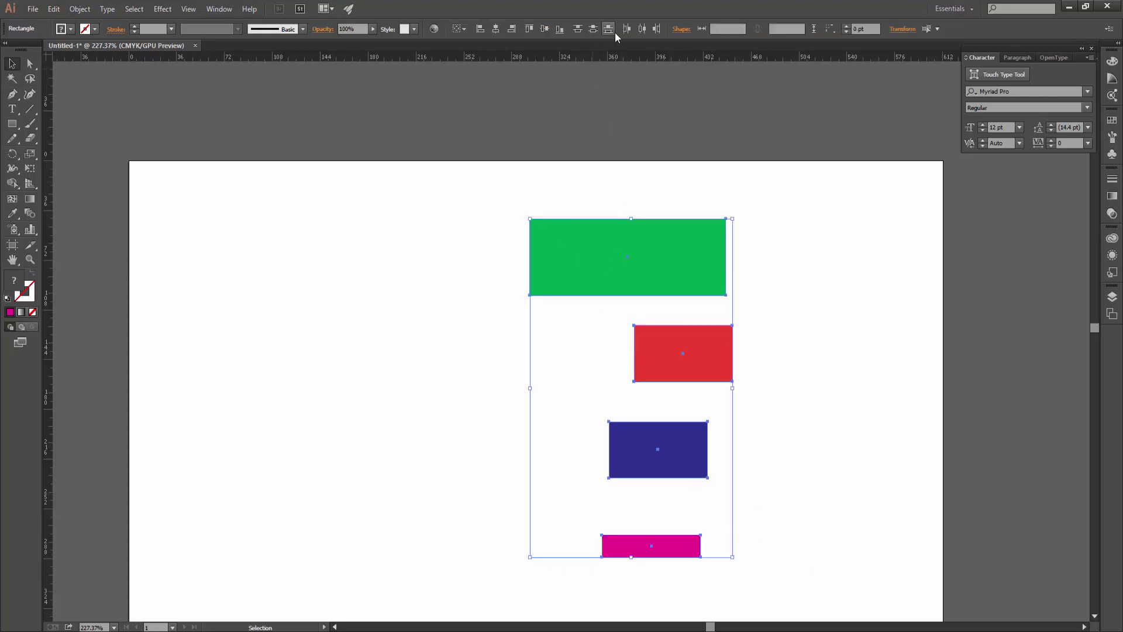
{"action": "left_click", "coordinate": [613, 31]}
{"action": "left_click", "coordinate": [610, 30]}
{"action": "left_click", "coordinate": [577, 31]}
{"action": "left_click", "coordinate": [593, 32]}
{"action": "left_click", "coordinate": [494, 31]}
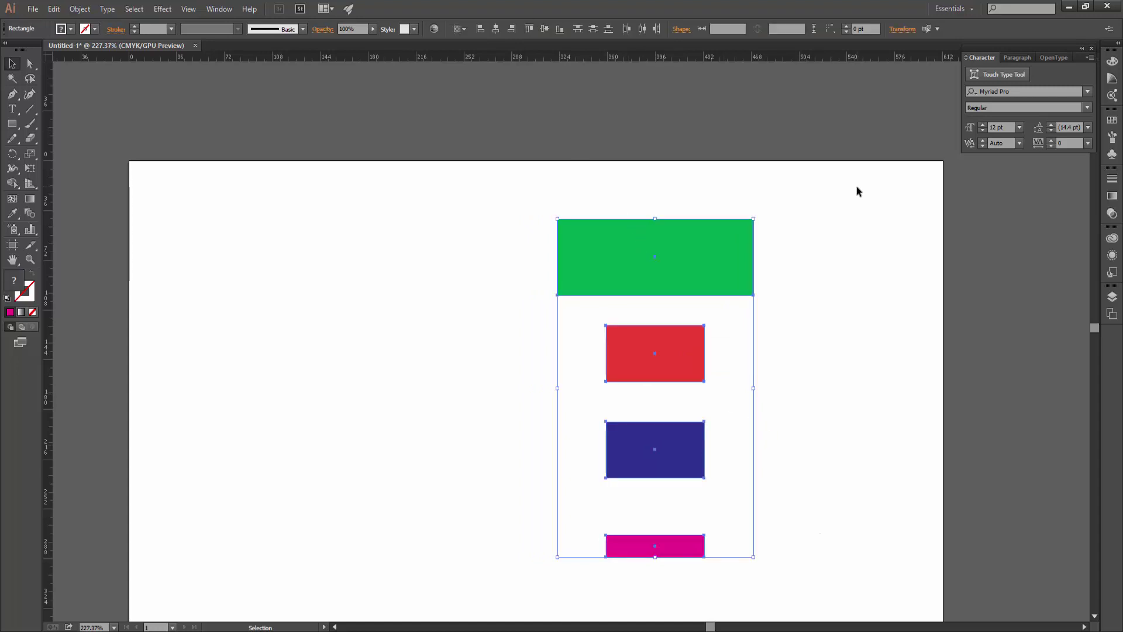
{"action": "key", "text": "Delete"}
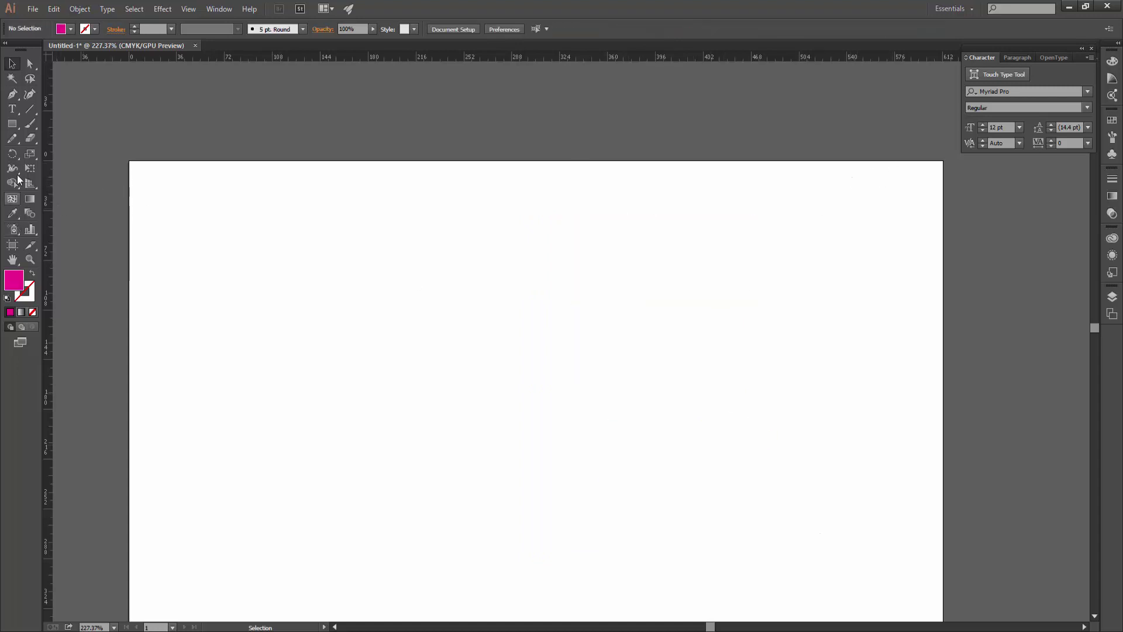
Step: Draw a text area and paste in the Lorem Ipsum paragraph copied from lipsum.com
{"action": "left_click", "coordinate": [12, 109]}
{"action": "left_click_drag", "start_coordinate": [337, 246], "coordinate": [734, 445]}
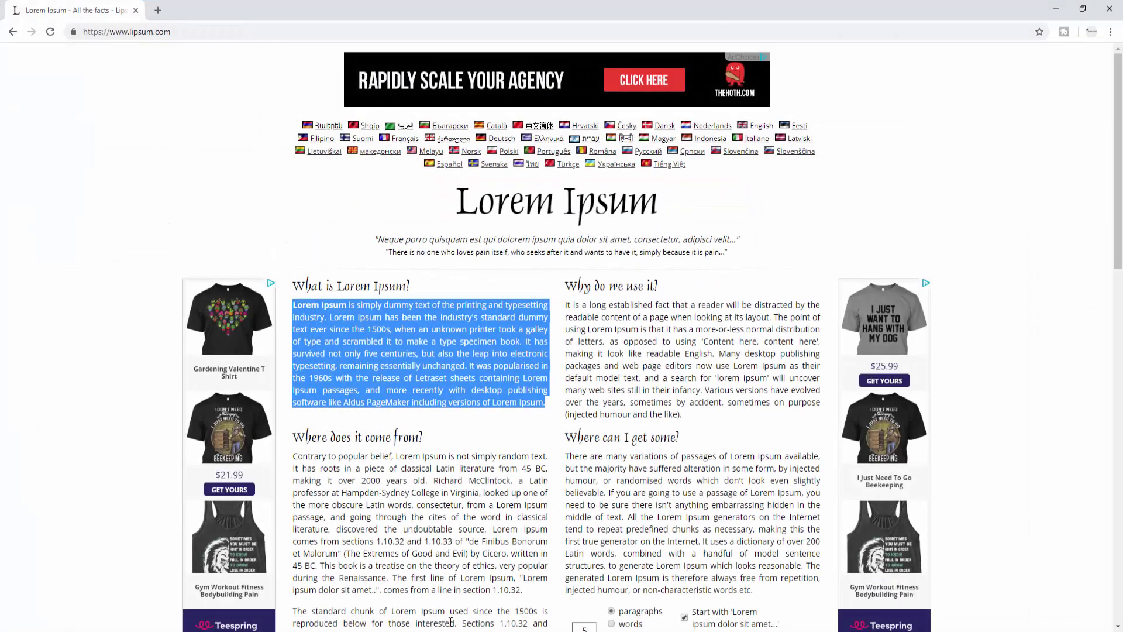
{"action": "key", "text": "alt+Tab"}
{"action": "type", "text": "Lorem Ipsum is simply dummy text of the printing and typesetting industry. Lorem Ipsum has been the industry's standard dummy text ever since the 1500s, when an unknown printer took a galley of type and scrambled it to make a type specimen book. It has survived not only five centuries, but also the leap into electronic typesetting, remaining essentially unchanged. It was popularised in the 1960s with the release of Letraset sheets containing Lorem Ipsum passages, and more recently with desktop publishing software like Aldus PageMaker including versions of Lorem Ipsum."}
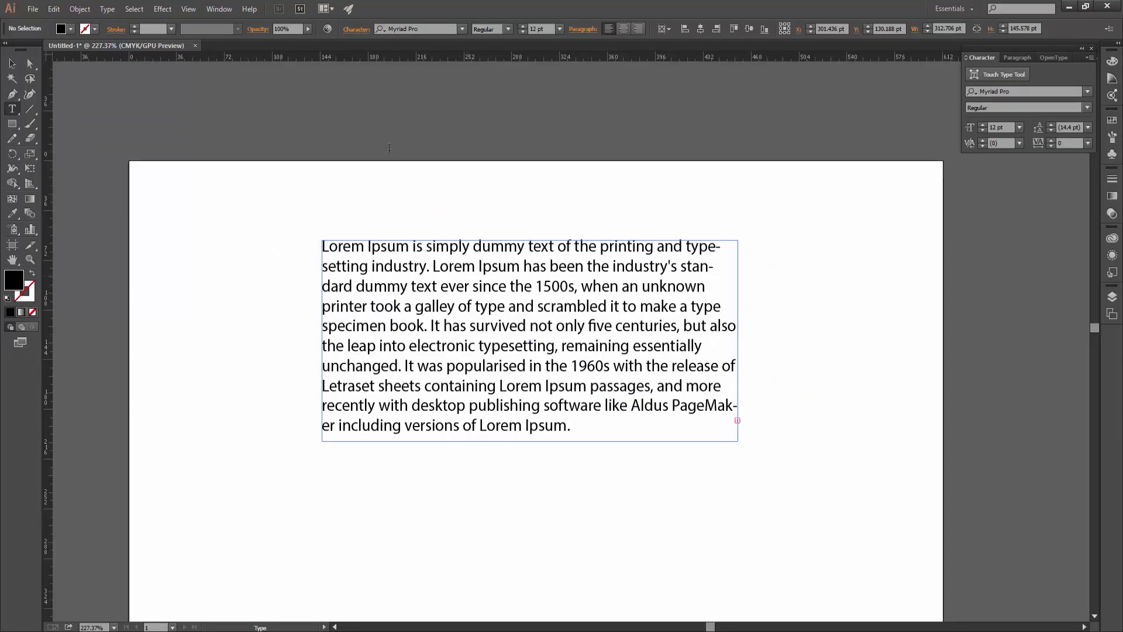
Step: Set the Lorem Ipsum text frame to Justify with last line aligned left
{"action": "left_click", "coordinate": [12, 64]}
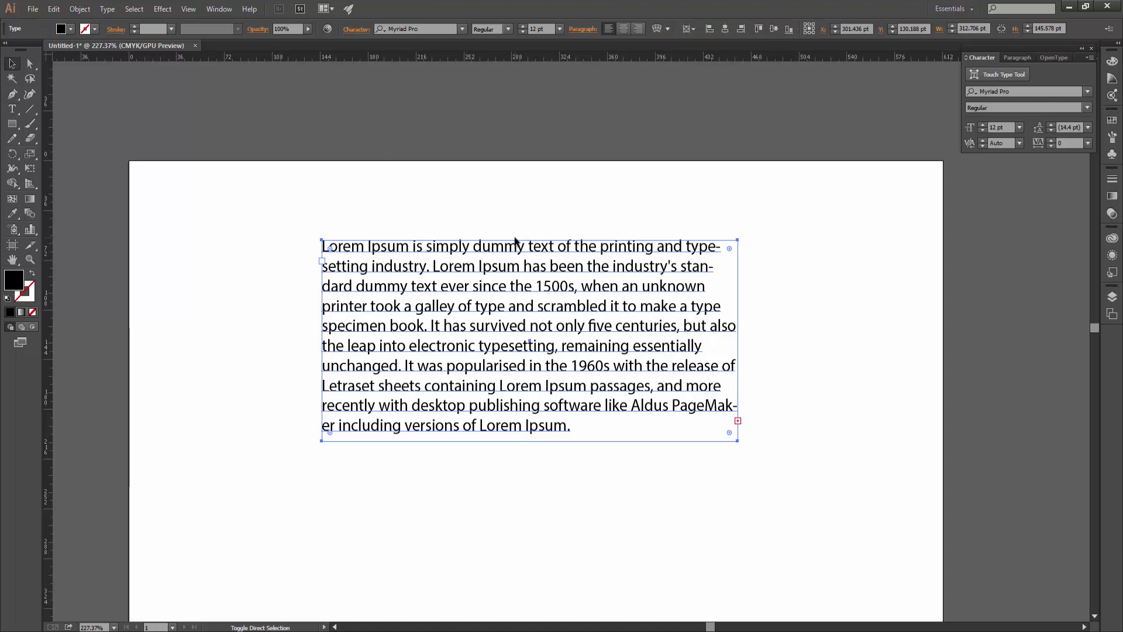
{"action": "key", "text": "ctrl+shift+j"}
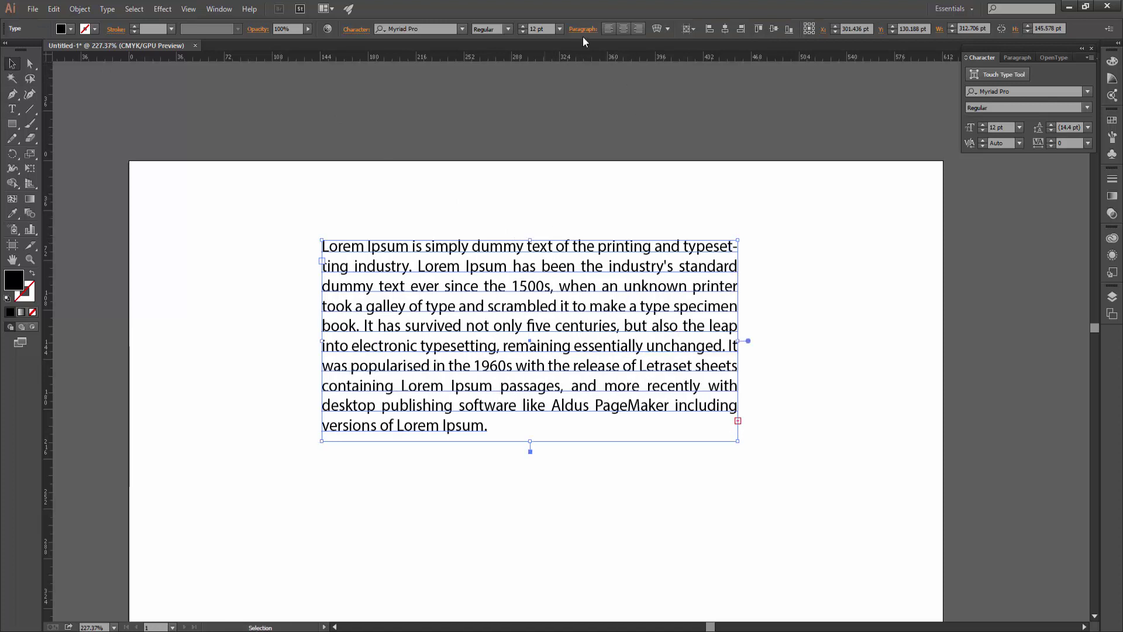
{"action": "left_click", "coordinate": [582, 29]}
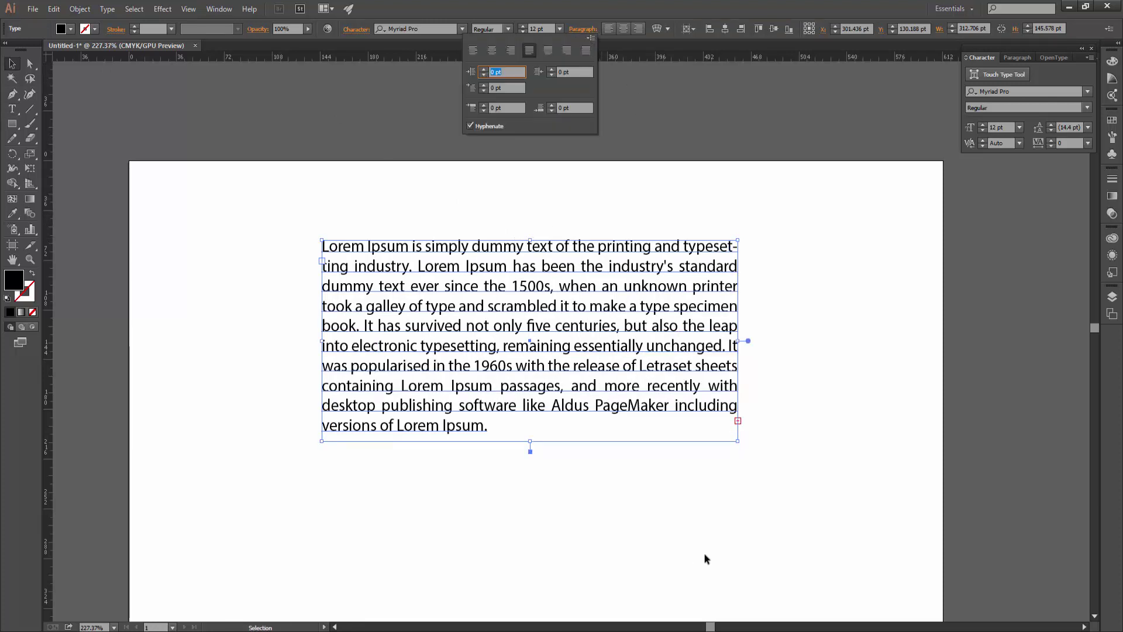
{"action": "left_click", "coordinate": [817, 490]}
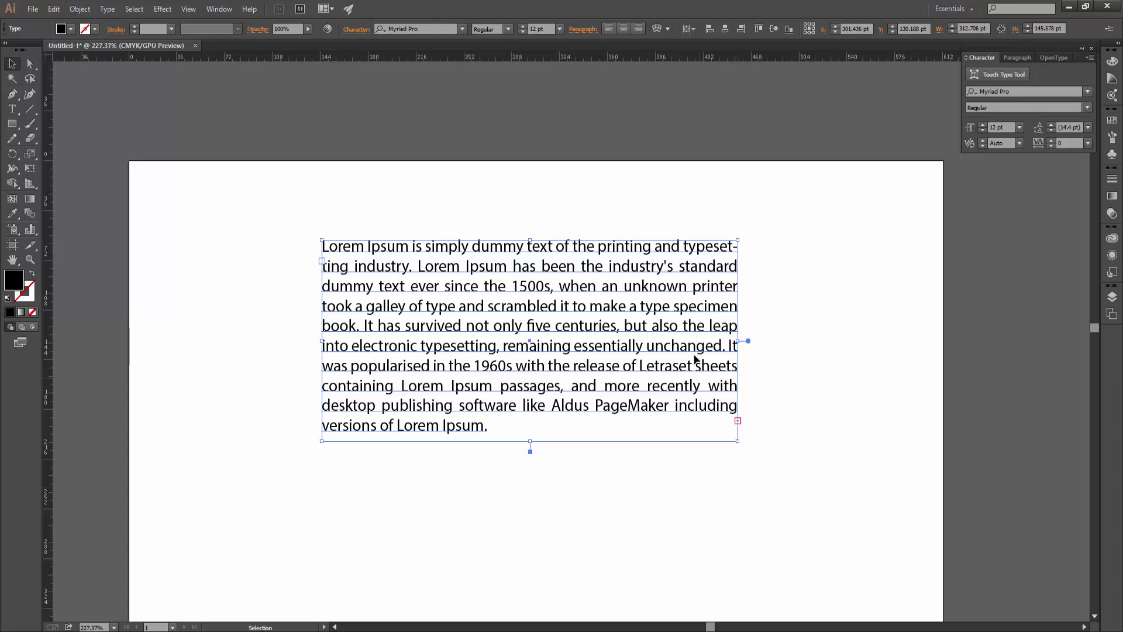
{"action": "left_click", "coordinate": [583, 29]}
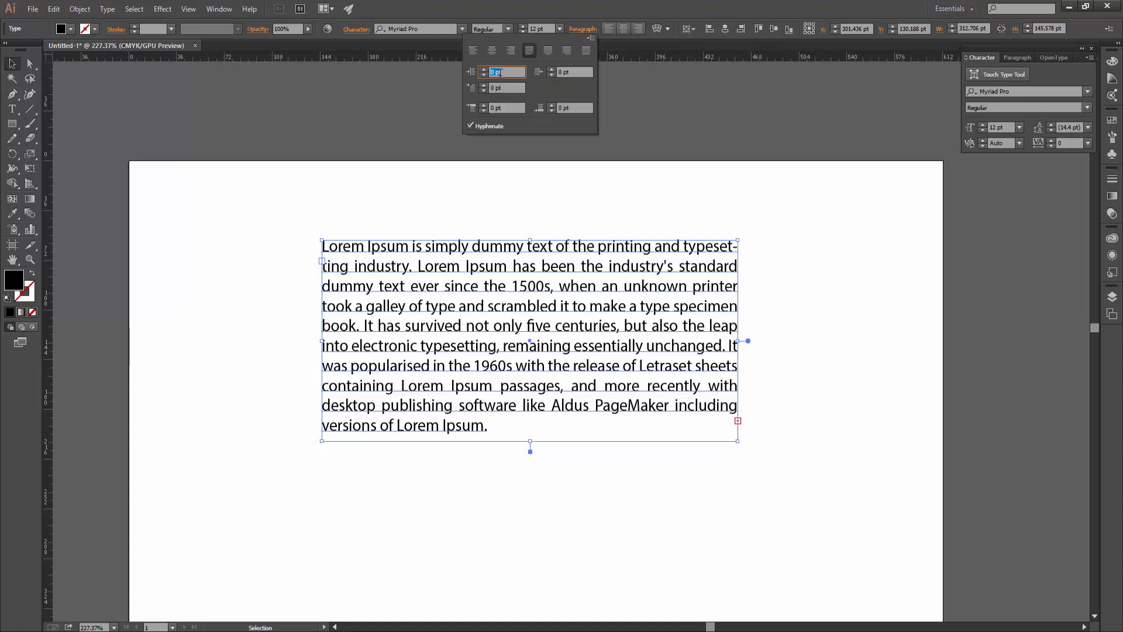
{"action": "left_click", "coordinate": [472, 53]}
{"action": "left_click", "coordinate": [492, 51]}
{"action": "left_click", "coordinate": [508, 52]}
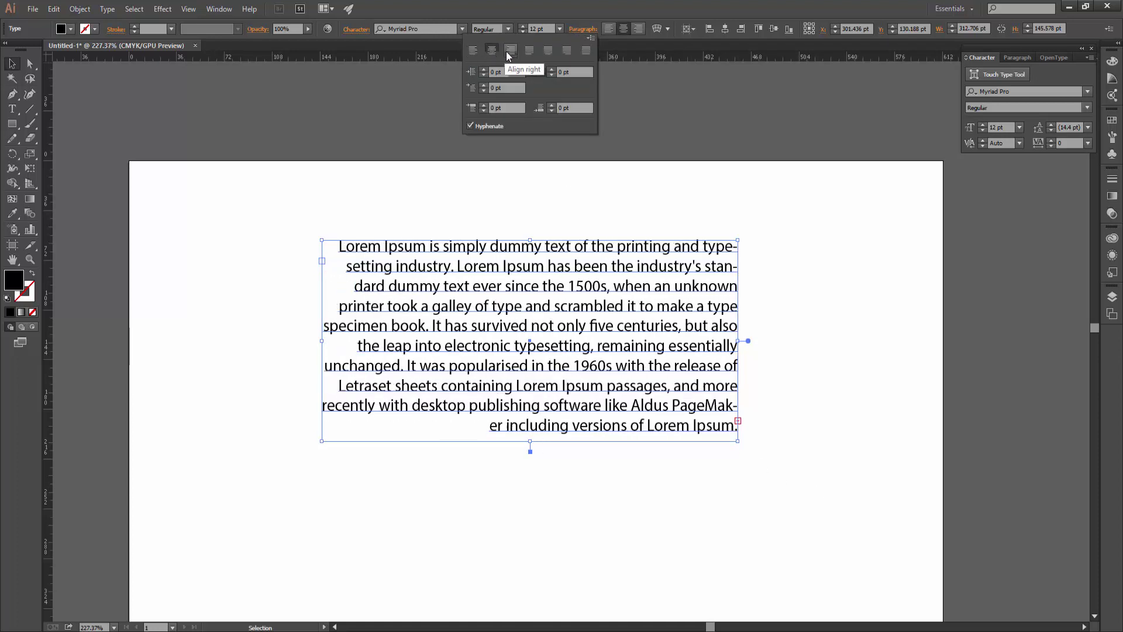
{"action": "left_click", "coordinate": [550, 50]}
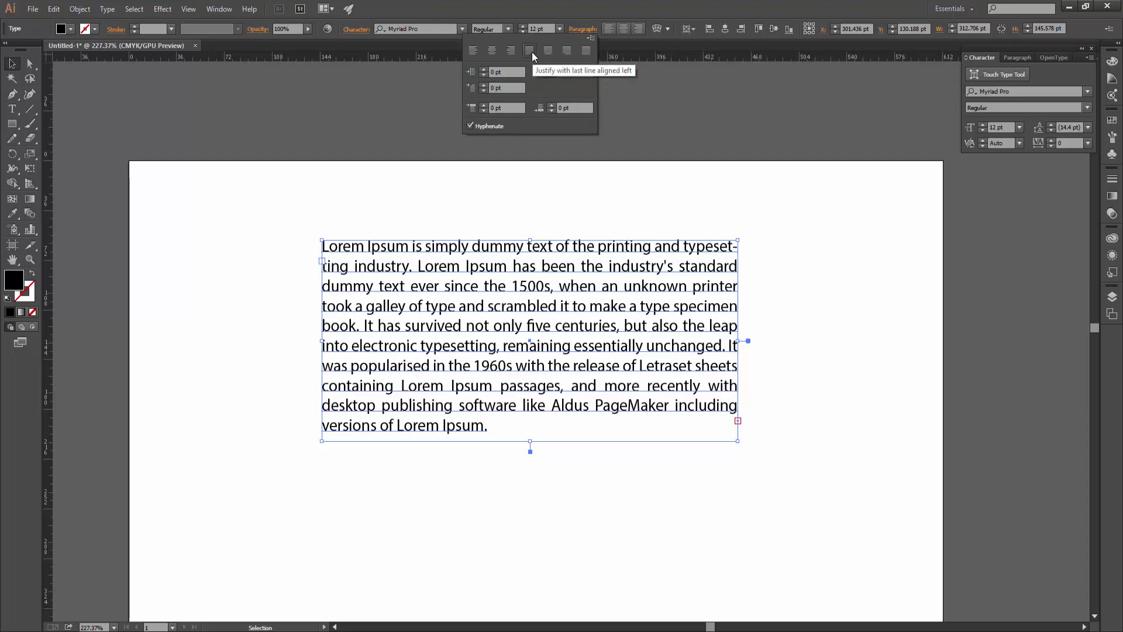
{"action": "left_click", "coordinate": [738, 440]}
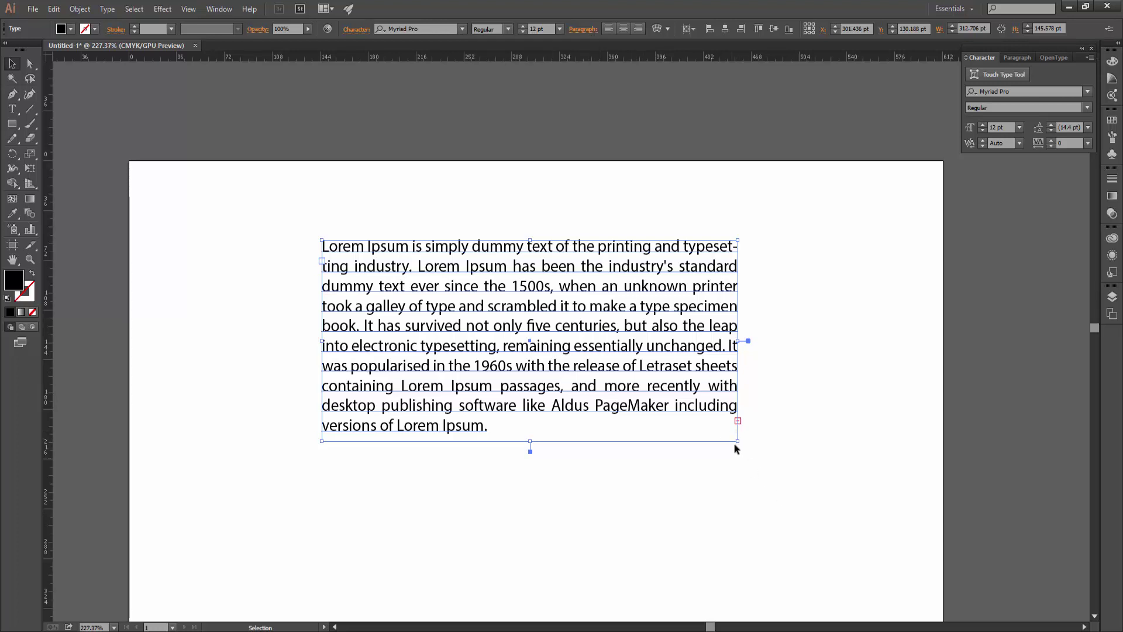
Step: Widen the text frame, try last-line centre, right and full justify, ending on last line left
{"action": "left_click_drag", "start_coordinate": [735, 444], "coordinate": [825, 452]}
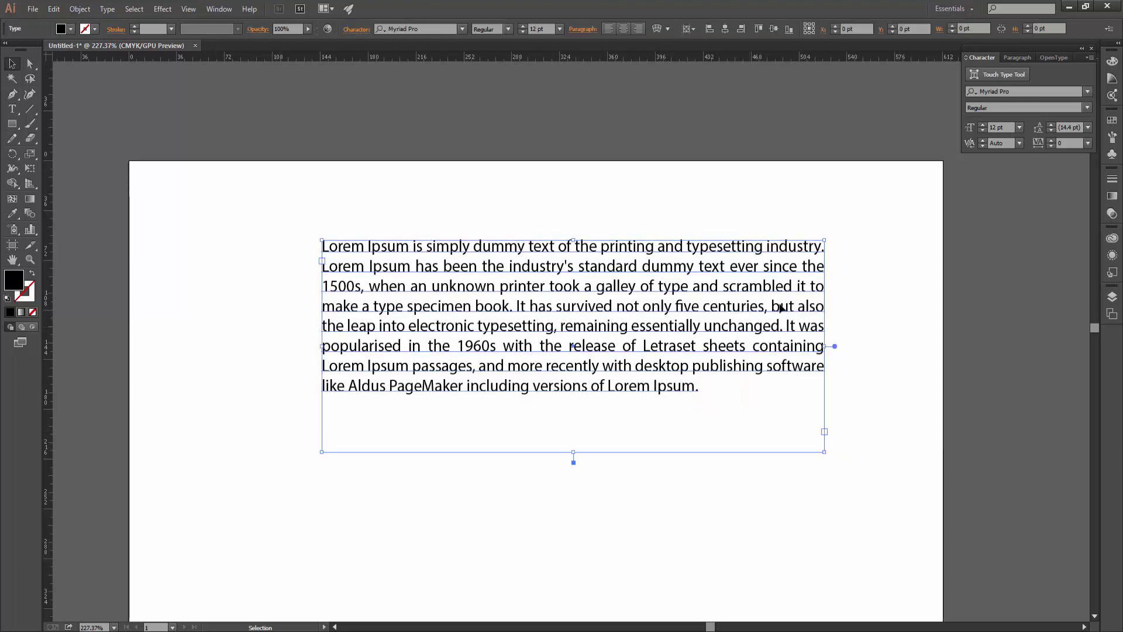
{"action": "left_click", "coordinate": [593, 30]}
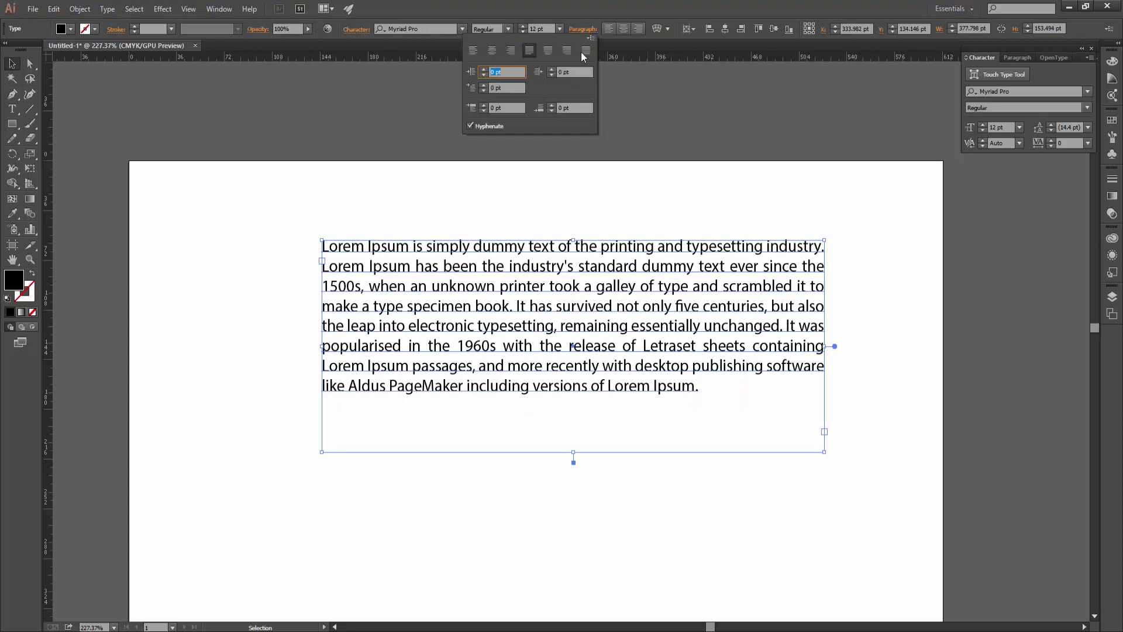
{"action": "left_click", "coordinate": [548, 52]}
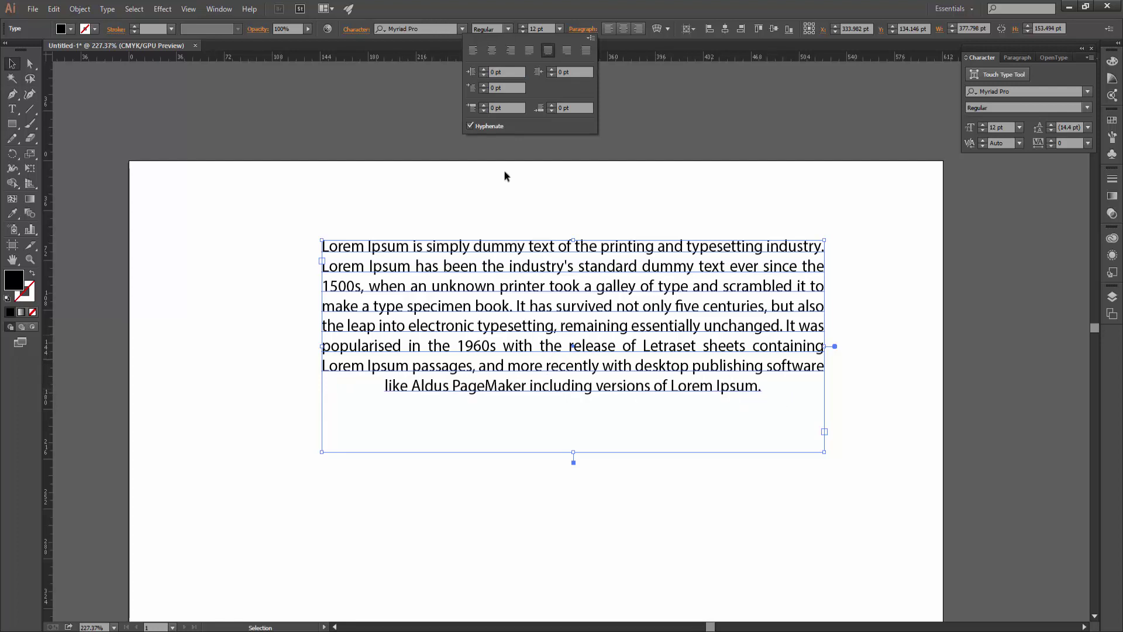
{"action": "left_click", "coordinate": [568, 54]}
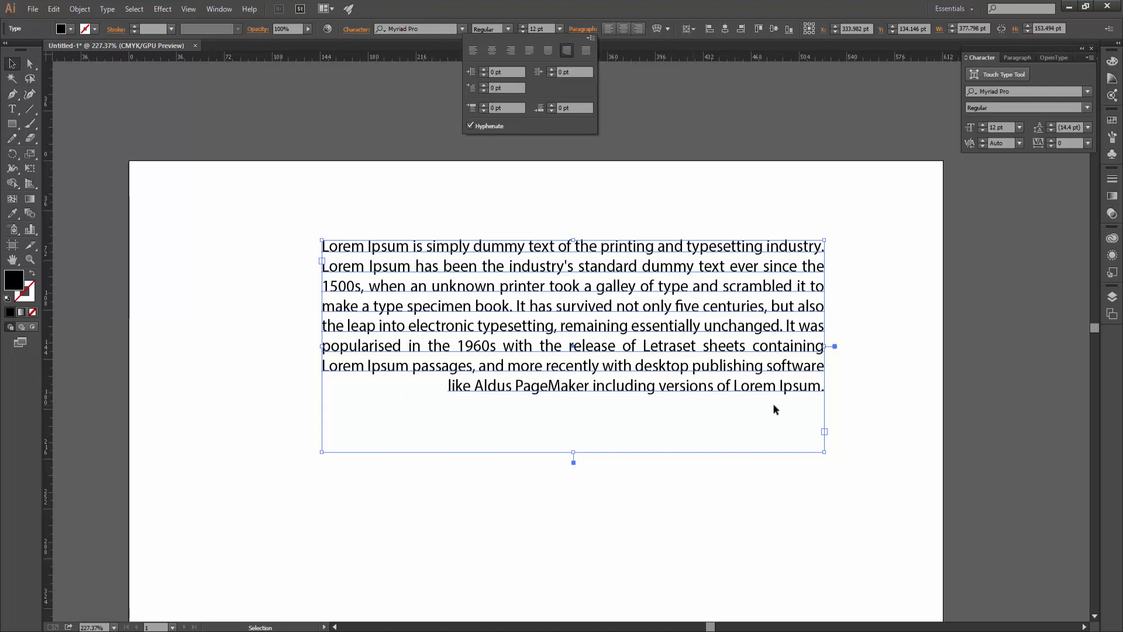
{"action": "left_click", "coordinate": [585, 50]}
{"action": "left_click", "coordinate": [529, 50]}
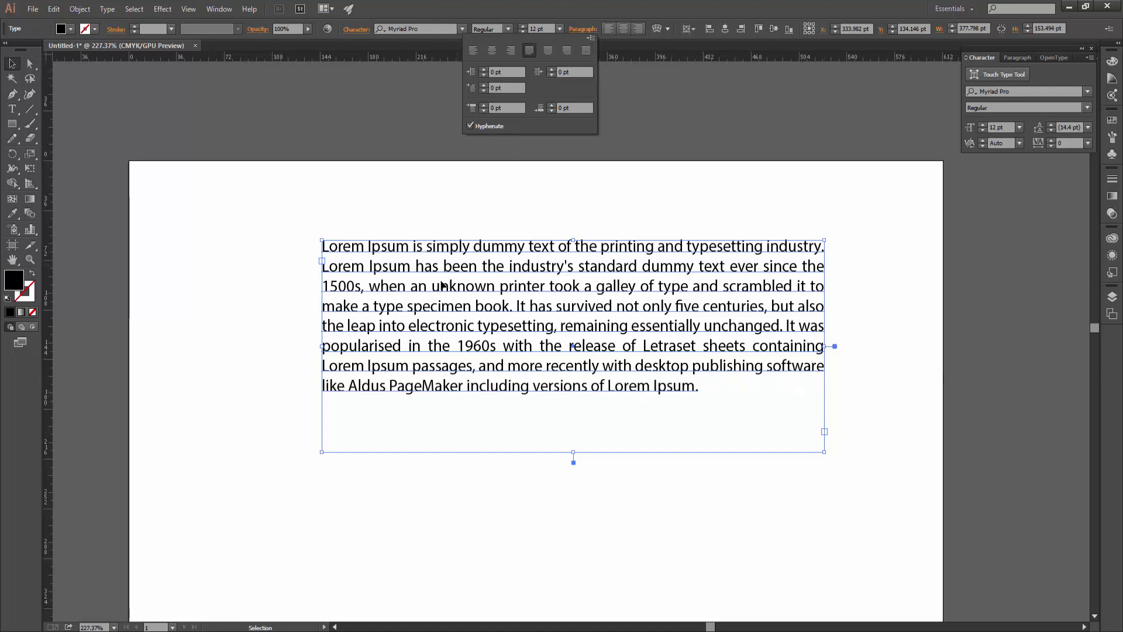
Step: Try centre, justify and right alignment on the paragraph, ending left-aligned
{"action": "left_click", "coordinate": [548, 50]}
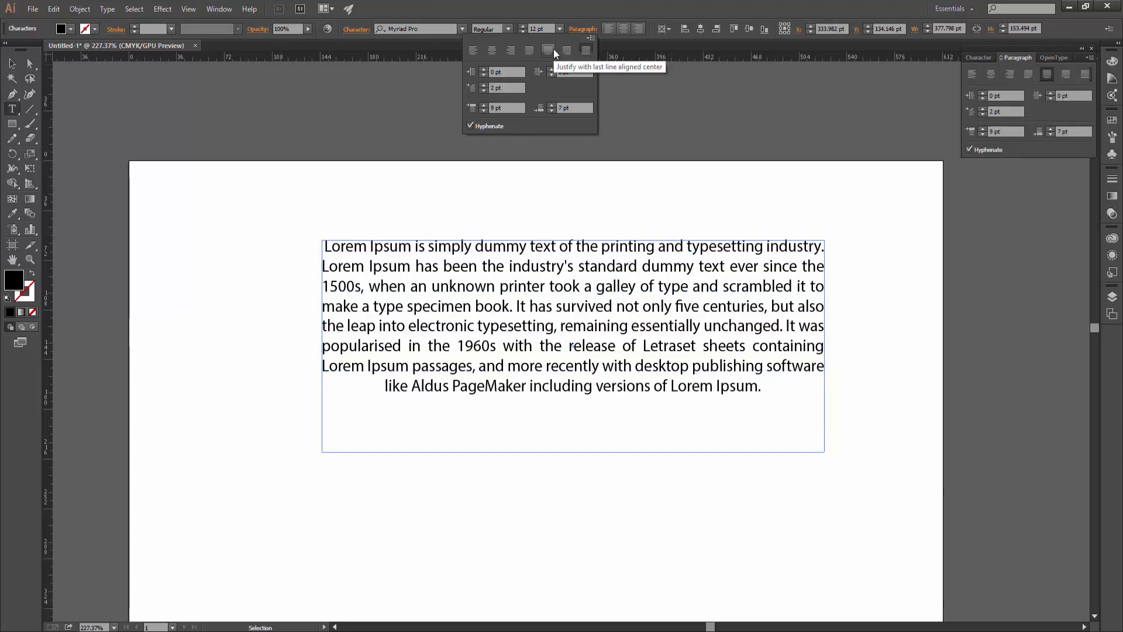
{"action": "left_click", "coordinate": [493, 52]}
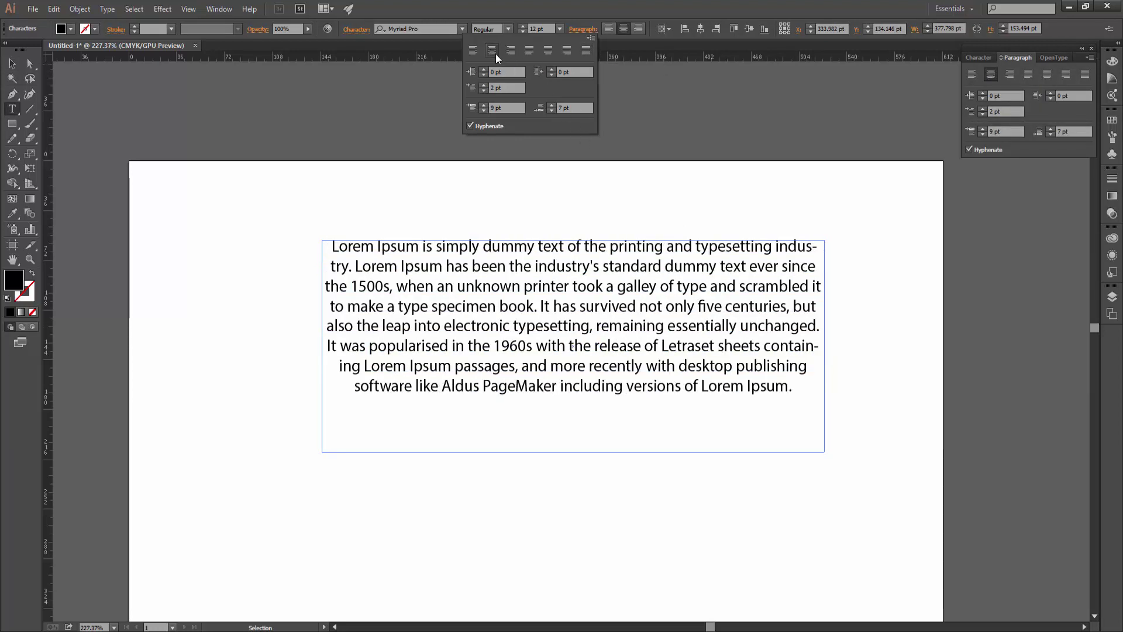
{"action": "left_click", "coordinate": [473, 51]}
{"action": "left_click", "coordinate": [548, 51]}
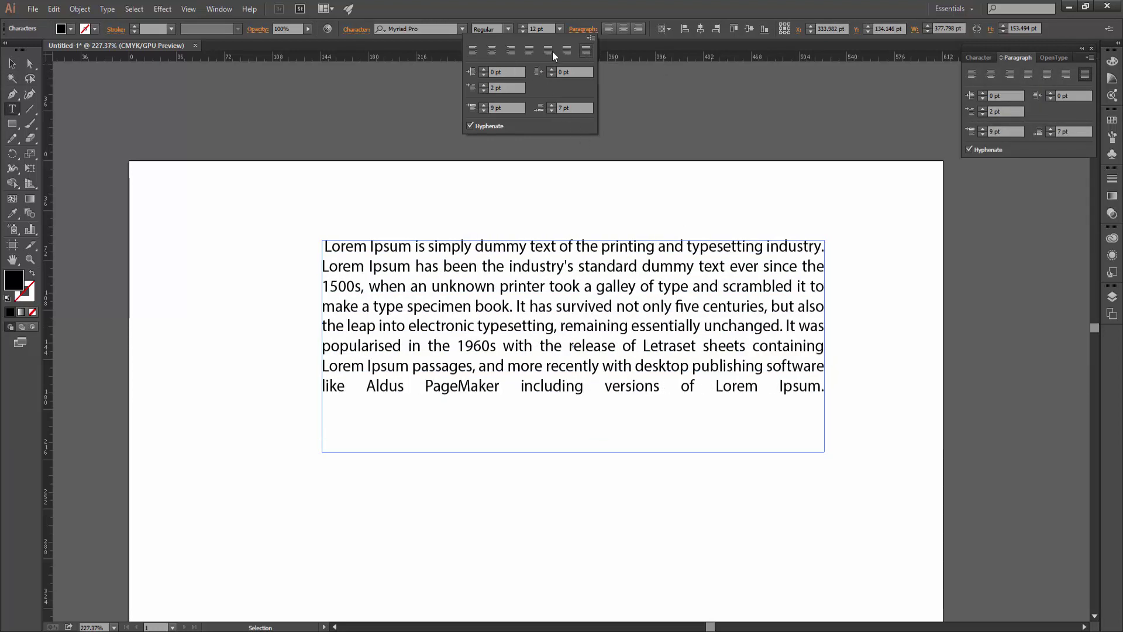
{"action": "left_click", "coordinate": [510, 50]}
{"action": "left_click", "coordinate": [474, 51]}
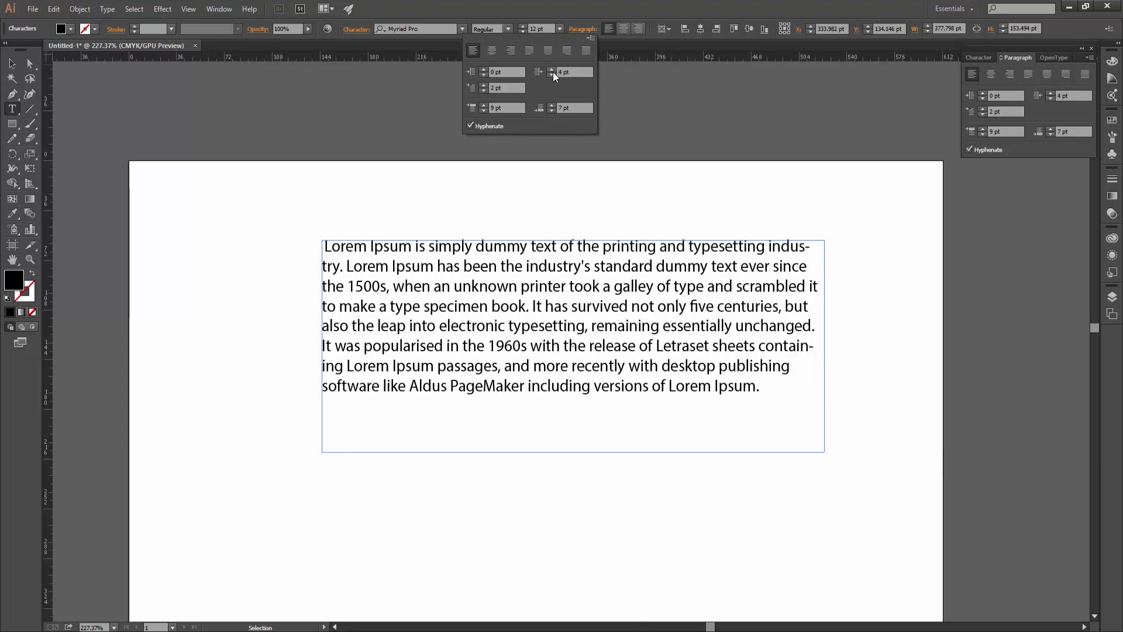
Step: Justify all lines including the last and raise the right indent to 29 pt
{"action": "left_click", "coordinate": [552, 72]}
{"action": "left_click", "coordinate": [552, 72]}
{"action": "left_click", "coordinate": [551, 69]}
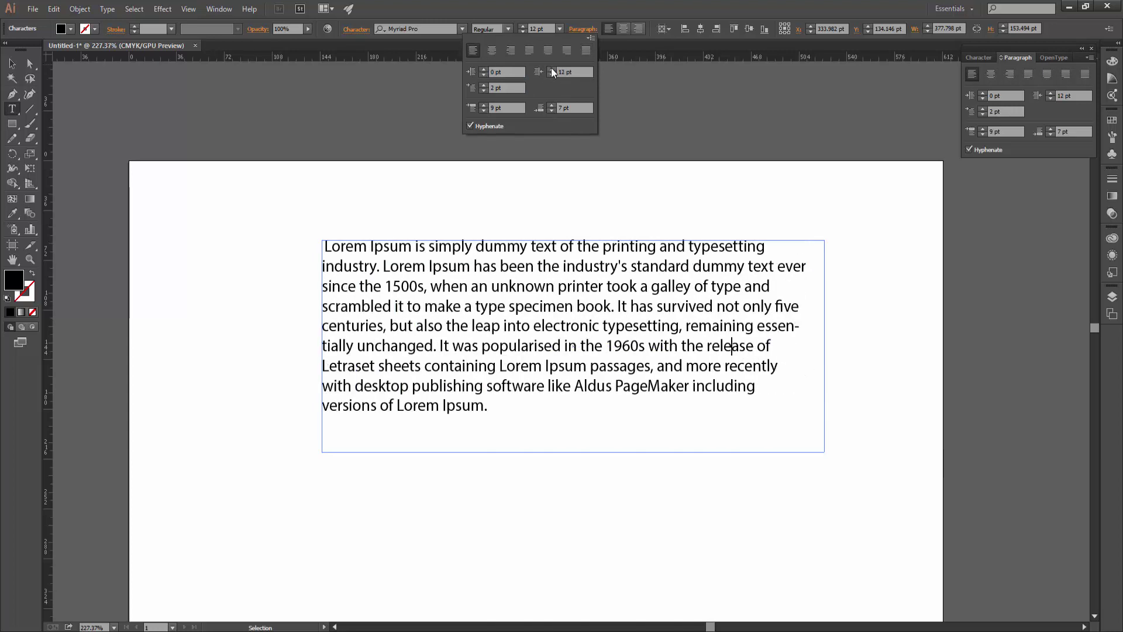
{"action": "left_click", "coordinate": [551, 69]}
{"action": "left_click", "coordinate": [551, 69]}
{"action": "left_click", "coordinate": [551, 68]}
{"action": "left_click", "coordinate": [583, 49]}
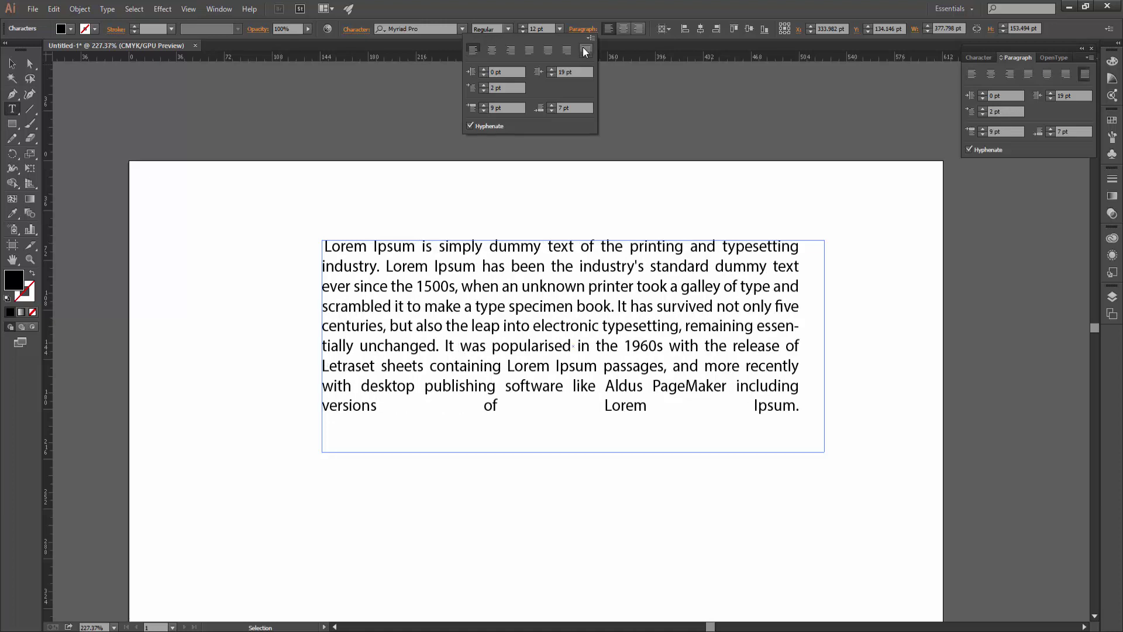
{"action": "left_click", "coordinate": [551, 69]}
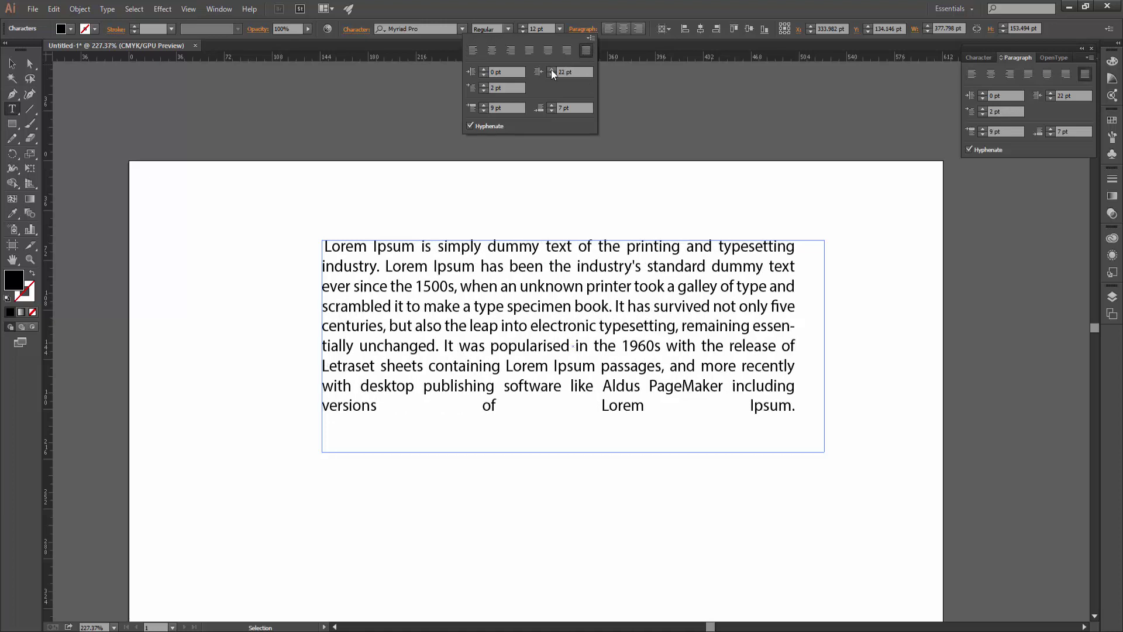
{"action": "left_click", "coordinate": [551, 69]}
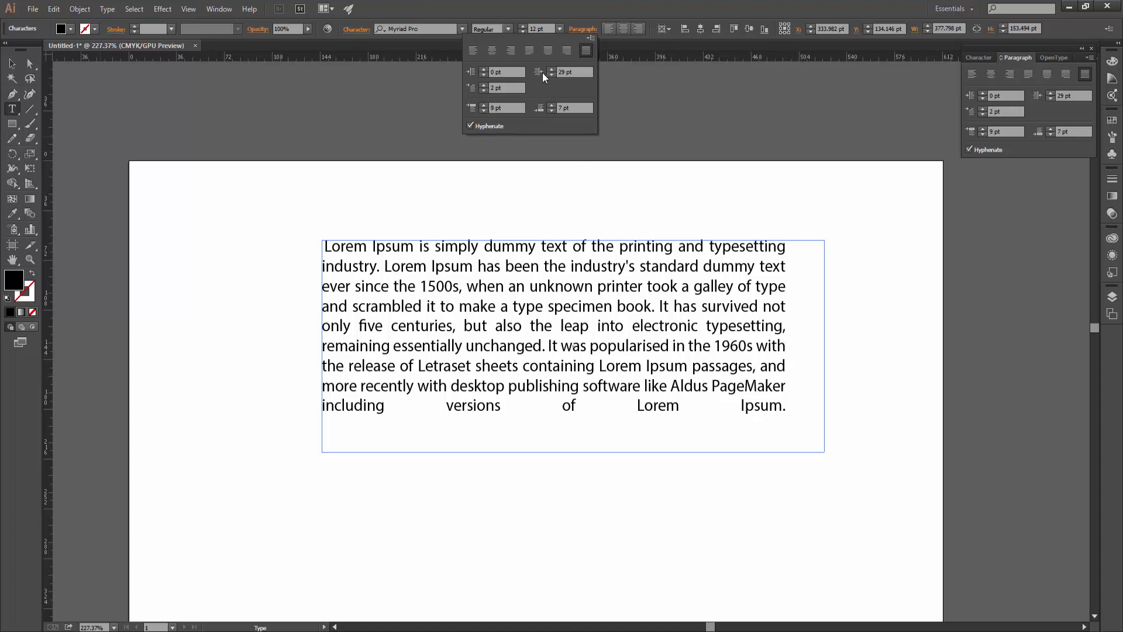
Step: Give the paragraph a 13 pt first-line indent and left-align it after trying other alignments
{"action": "left_click", "coordinate": [483, 85]}
{"action": "left_click", "coordinate": [483, 85]}
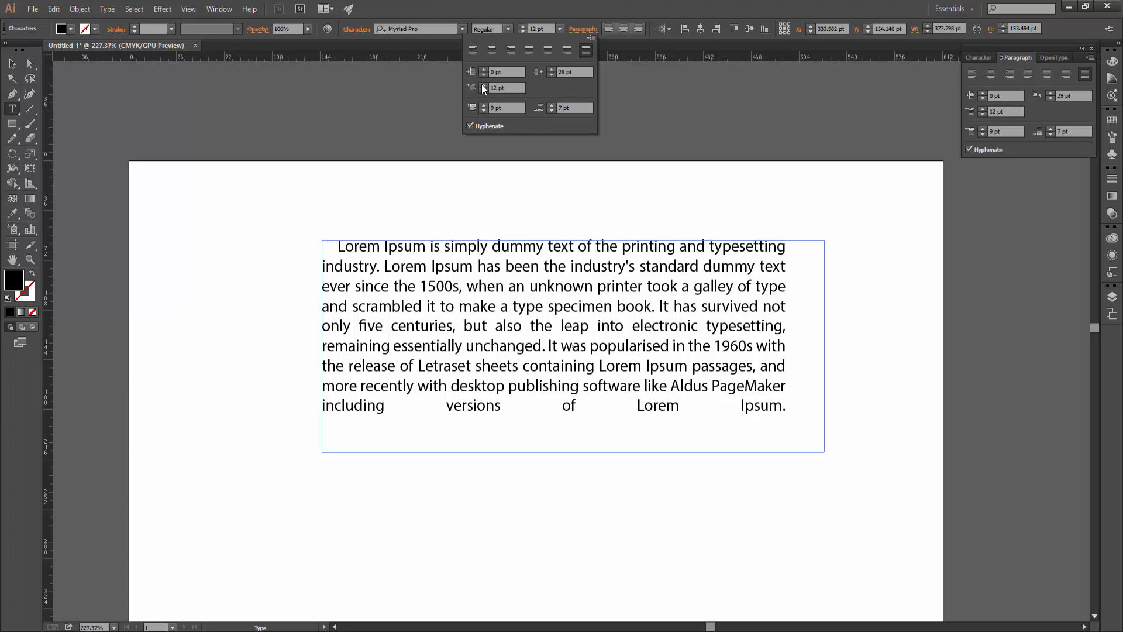
{"action": "left_click", "coordinate": [483, 86]}
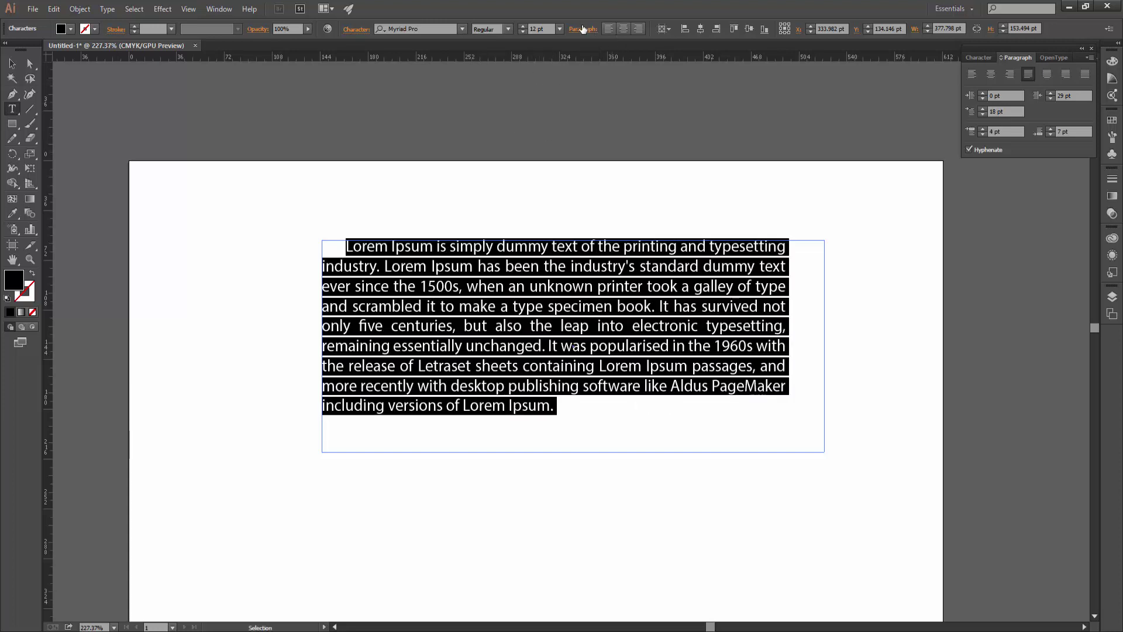
{"action": "left_click", "coordinate": [583, 29]}
{"action": "left_click", "coordinate": [585, 50]}
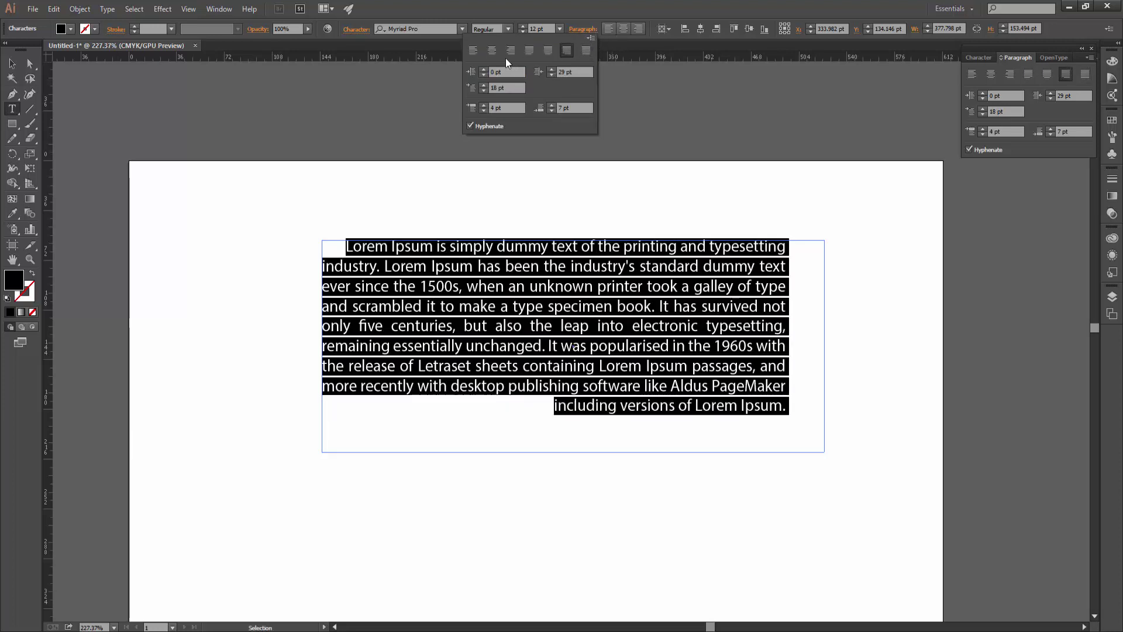
{"action": "left_click", "coordinate": [492, 49]}
{"action": "left_click", "coordinate": [638, 306]}
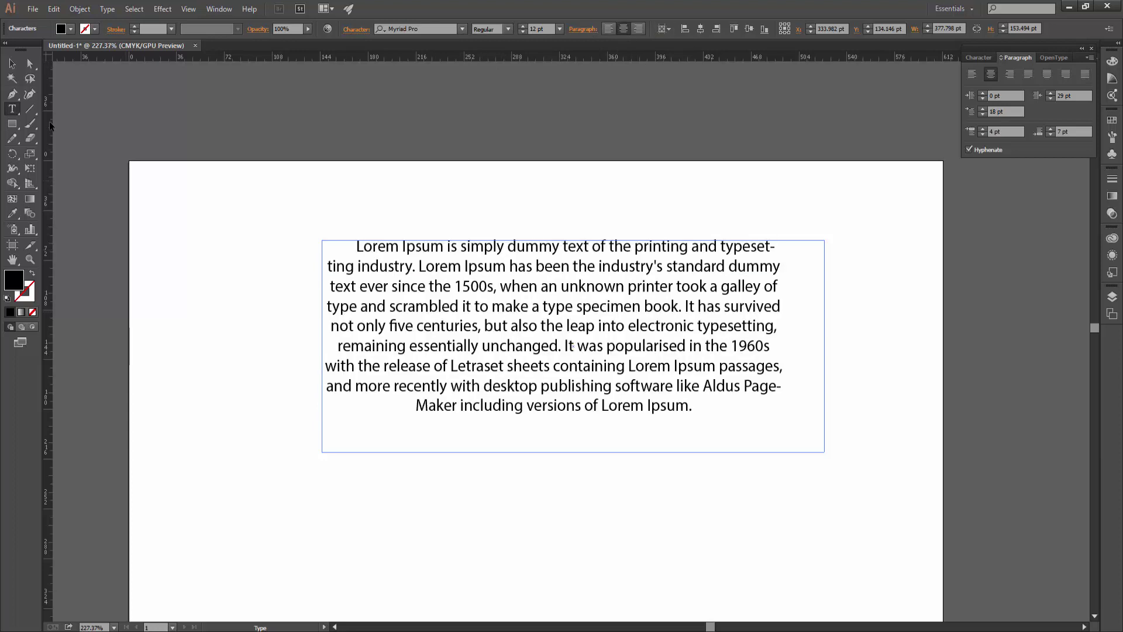
{"action": "key", "text": "Escape"}
{"action": "left_click", "coordinate": [609, 29]}
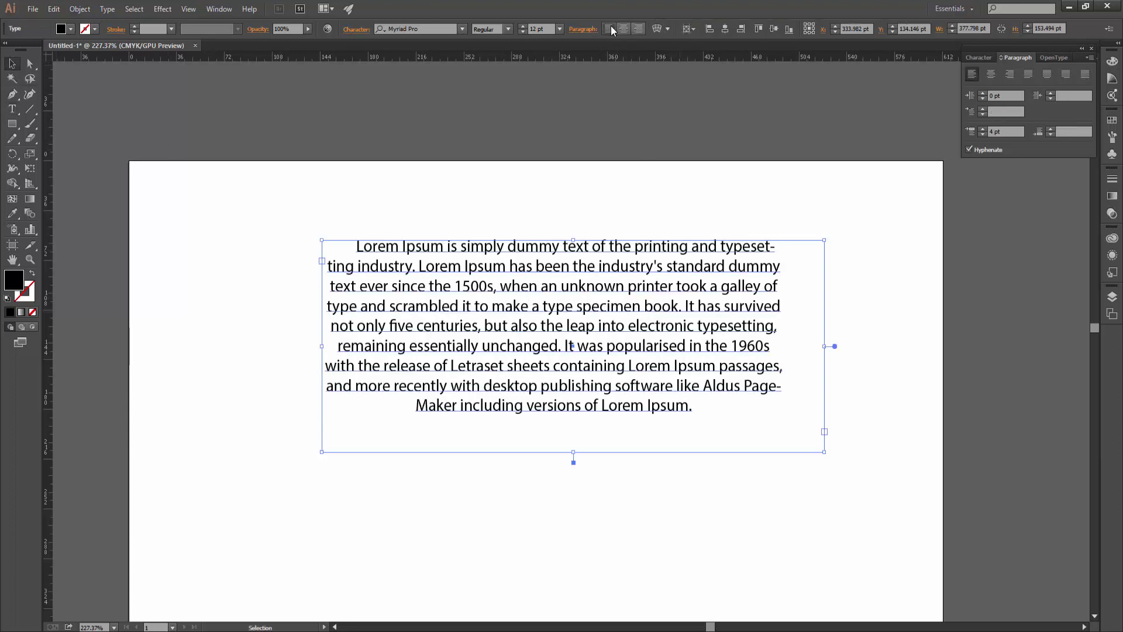
Step: Delete the Lorem Ipsum frame and paste its text into a new area-type frame lower left
{"action": "left_click", "coordinate": [664, 193]}
{"action": "left_click", "coordinate": [515, 261]}
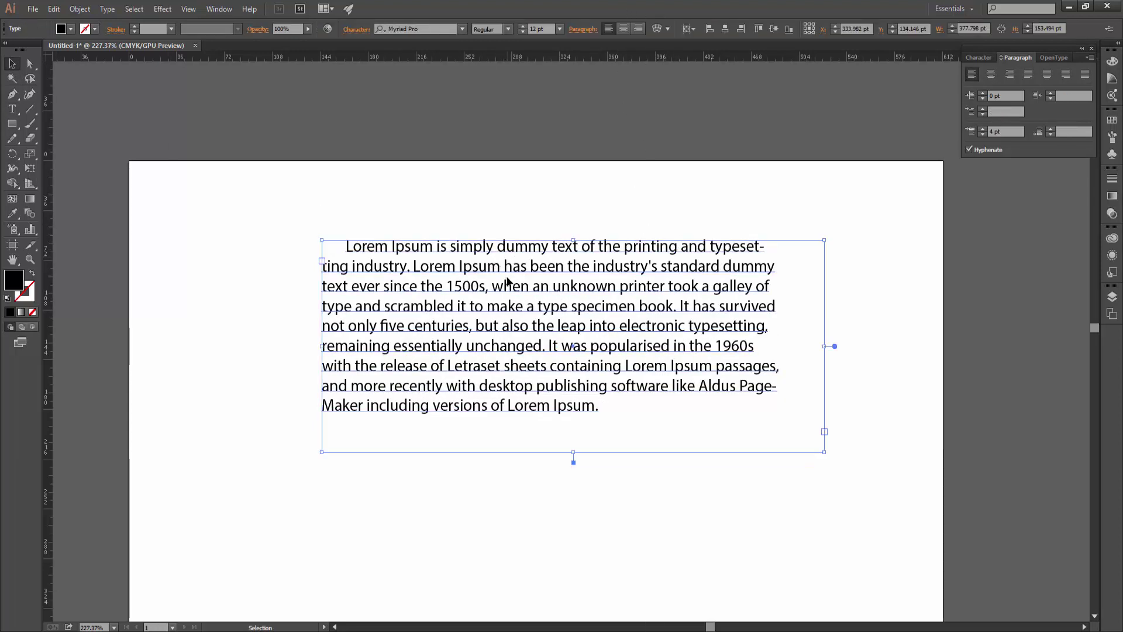
{"action": "key", "text": "Delete"}
{"action": "key", "text": "t"}
{"action": "left_click_drag", "start_coordinate": [279, 286], "coordinate": [736, 458]}
{"action": "key", "text": "ctrl+v"}
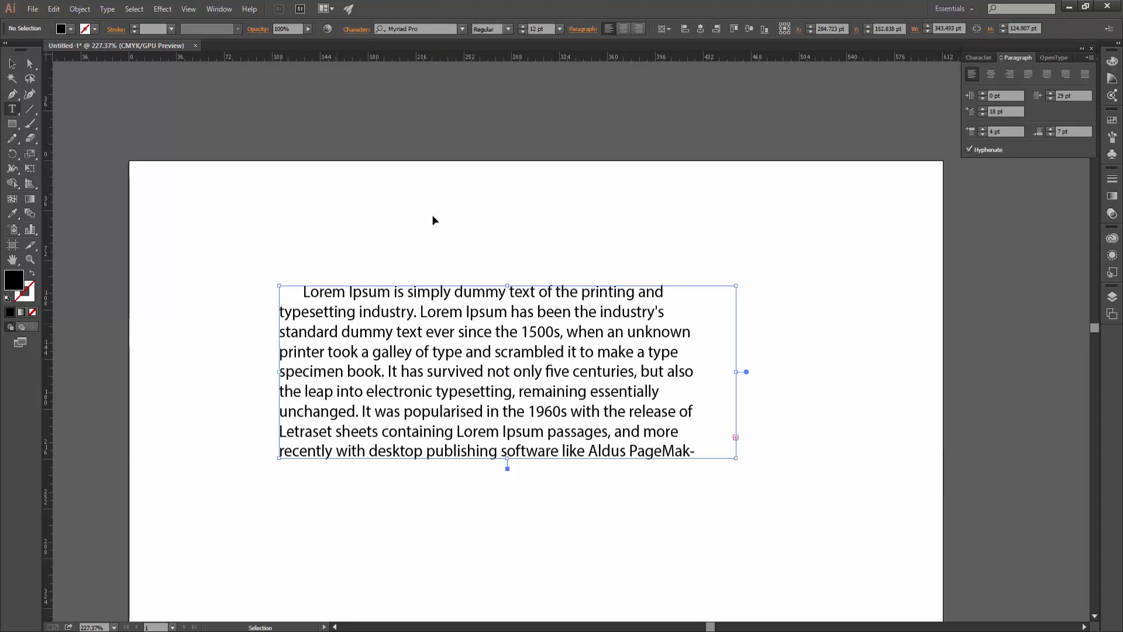
Step: Set the right indent, first-line indent and space after to 0 pt
{"action": "key", "text": "ctrl+a"}
{"action": "key", "text": "ctrl+t"}
{"action": "left_click", "coordinate": [582, 29]}
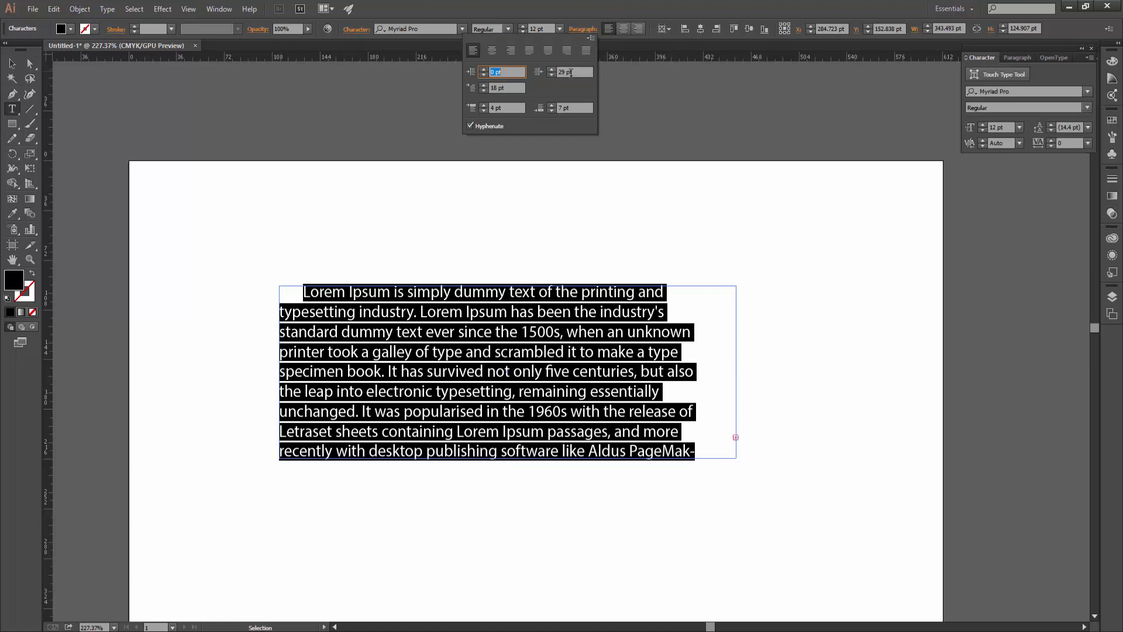
{"action": "key", "text": "Tab"}
{"action": "type", "text": "0"}
{"action": "key", "text": "Tab"}
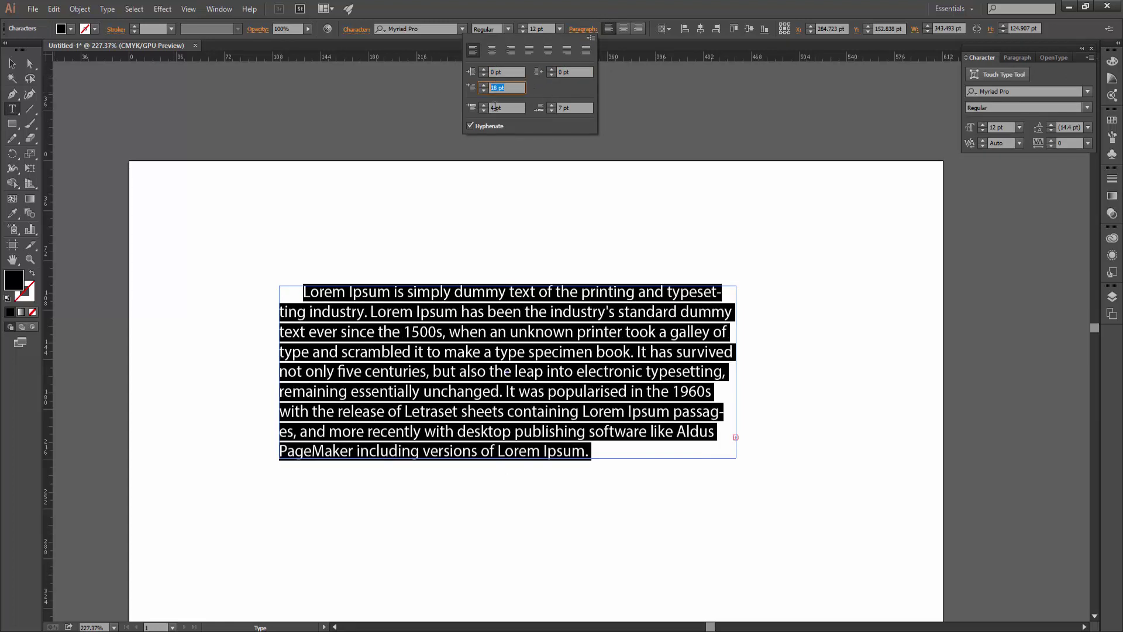
{"action": "type", "text": "0"}
{"action": "left_click", "coordinate": [573, 108]}
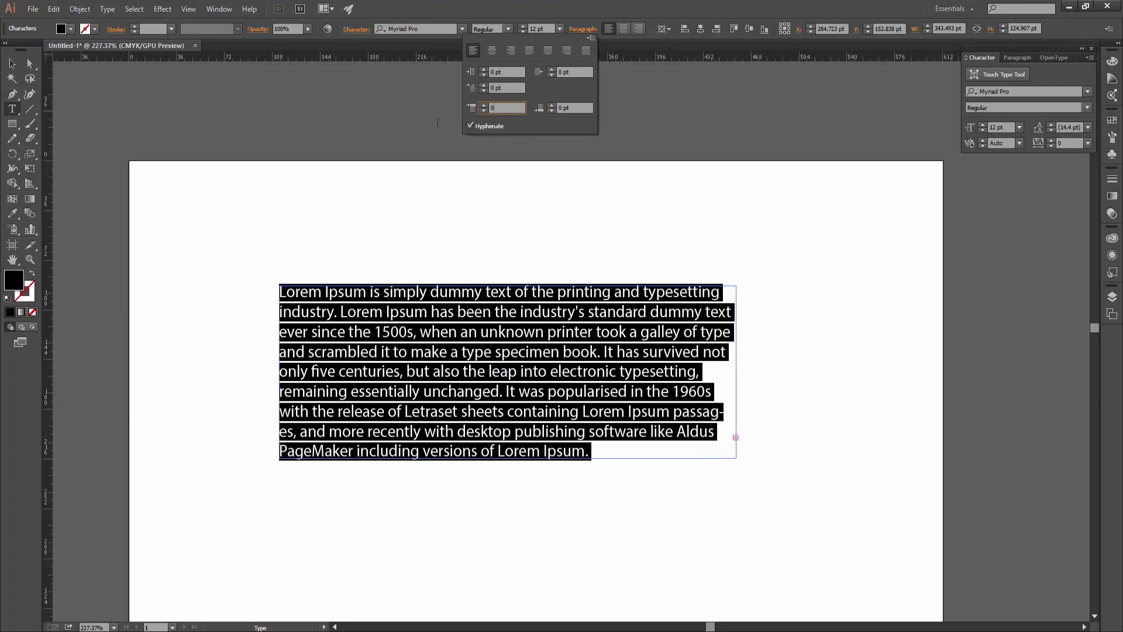
{"action": "key", "text": "Return"}
Step: Justify the whole paragraph with the last line aligned left
{"action": "left_click", "coordinate": [609, 352]}
{"action": "key", "text": "ctrl+a"}
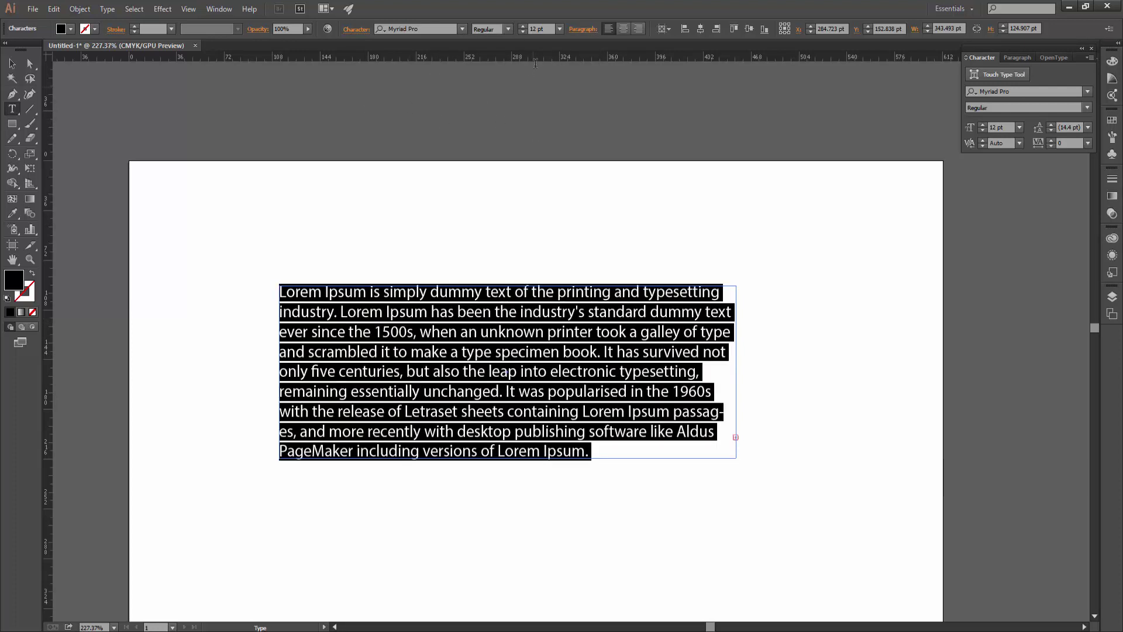
{"action": "left_click", "coordinate": [582, 30]}
{"action": "left_click", "coordinate": [548, 50]}
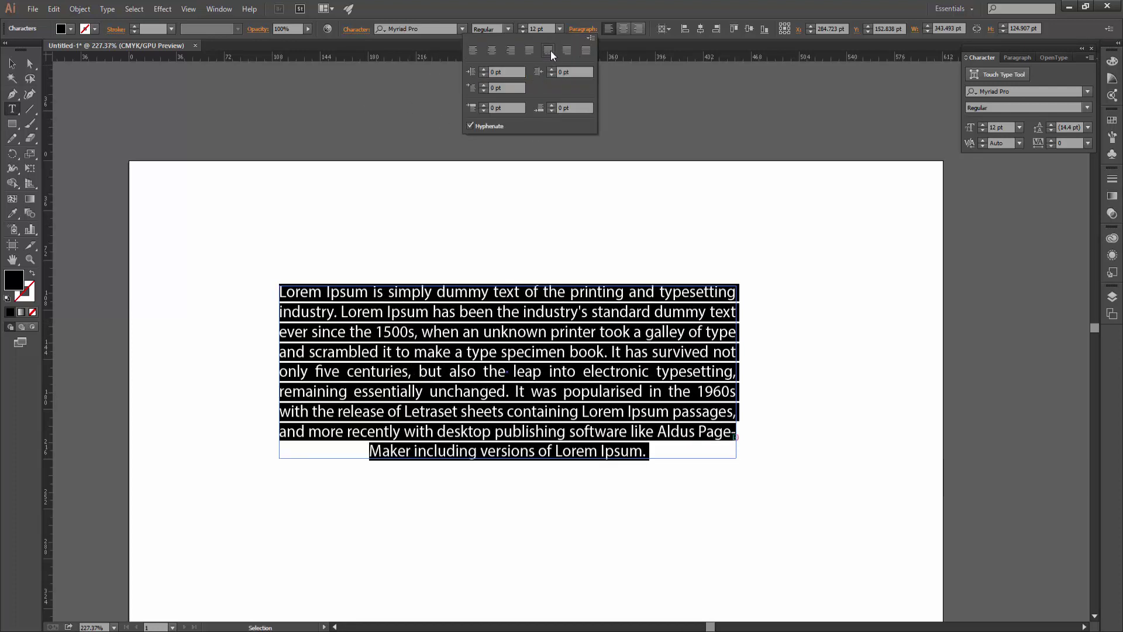
{"action": "left_click", "coordinate": [586, 50]}
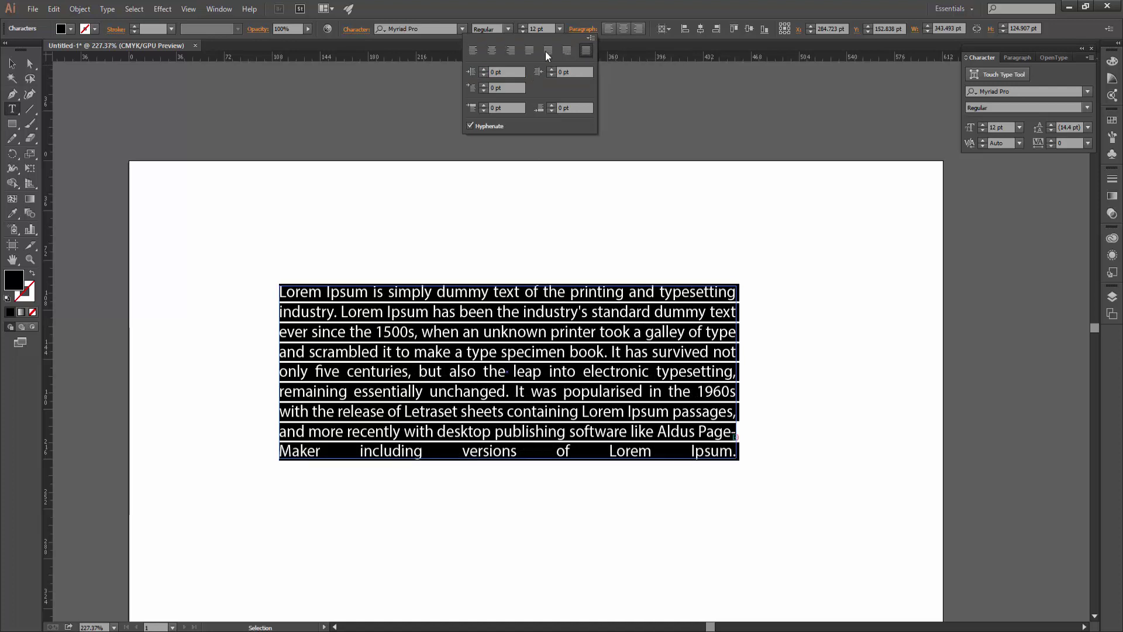
{"action": "left_click", "coordinate": [530, 51]}
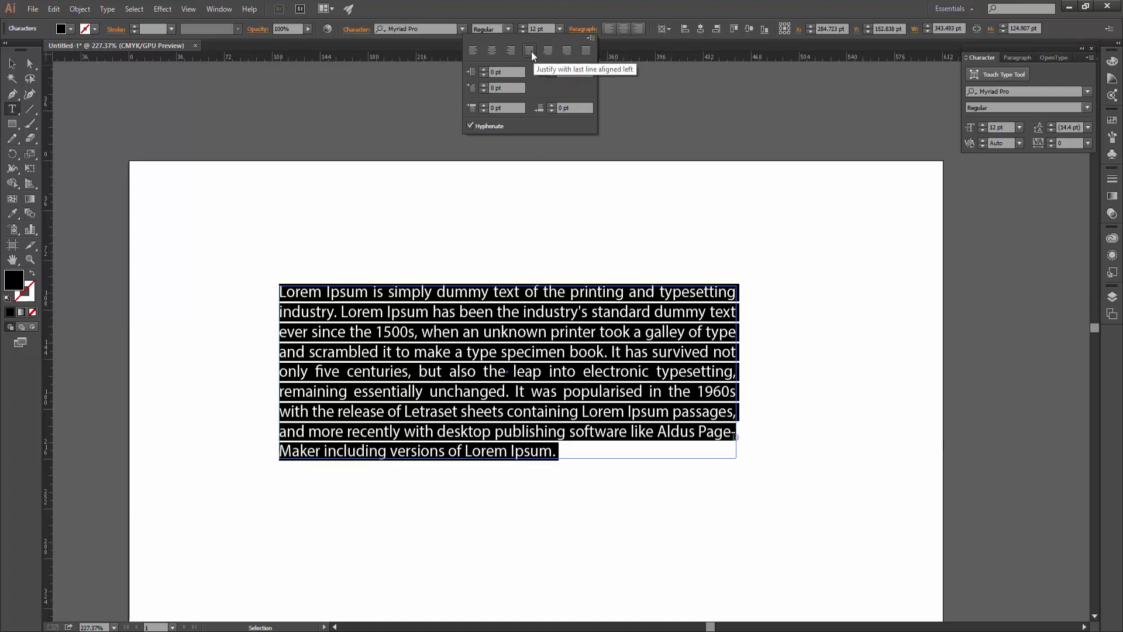
{"action": "left_click", "coordinate": [590, 32]}
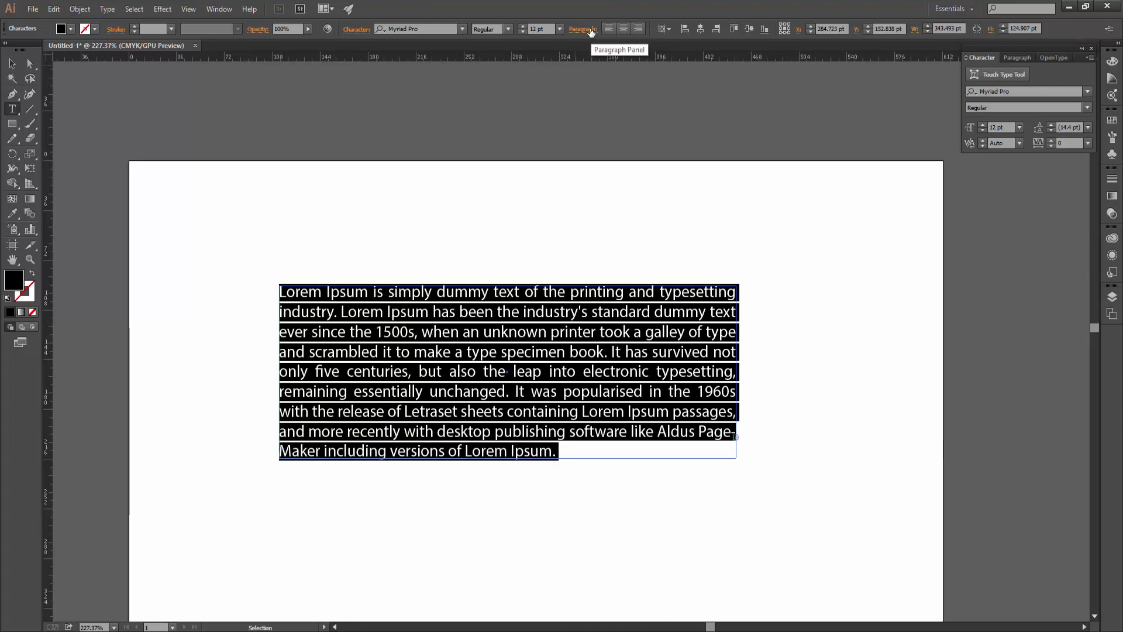
Step: Set the paragraph font to Raleway at 10 pt
{"action": "left_click", "coordinate": [356, 29]}
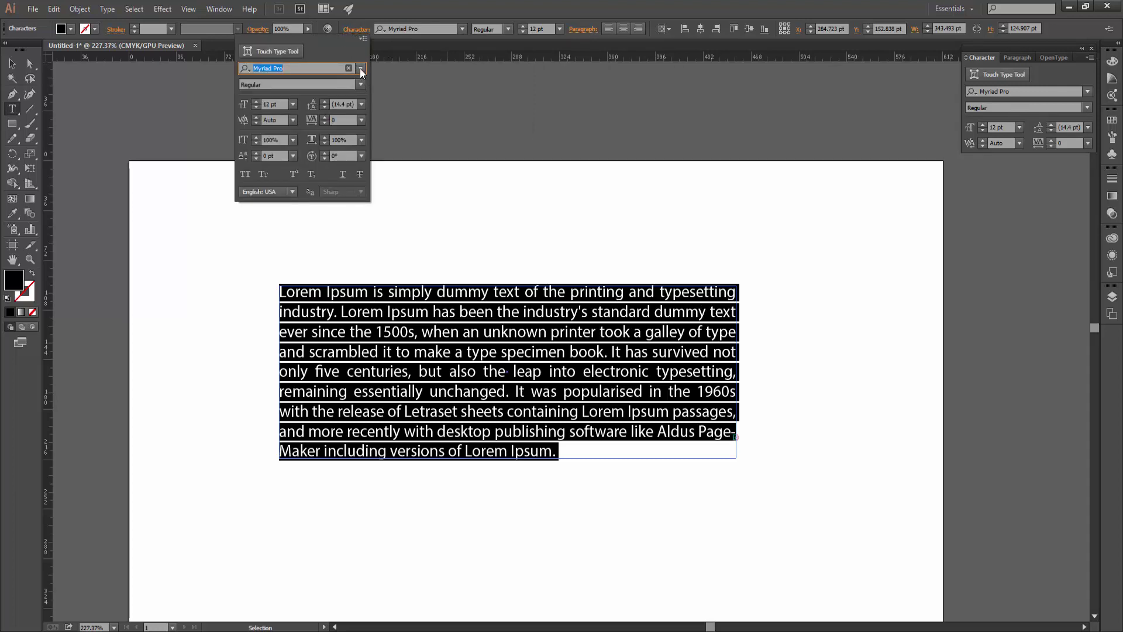
{"action": "left_click", "coordinate": [362, 69]}
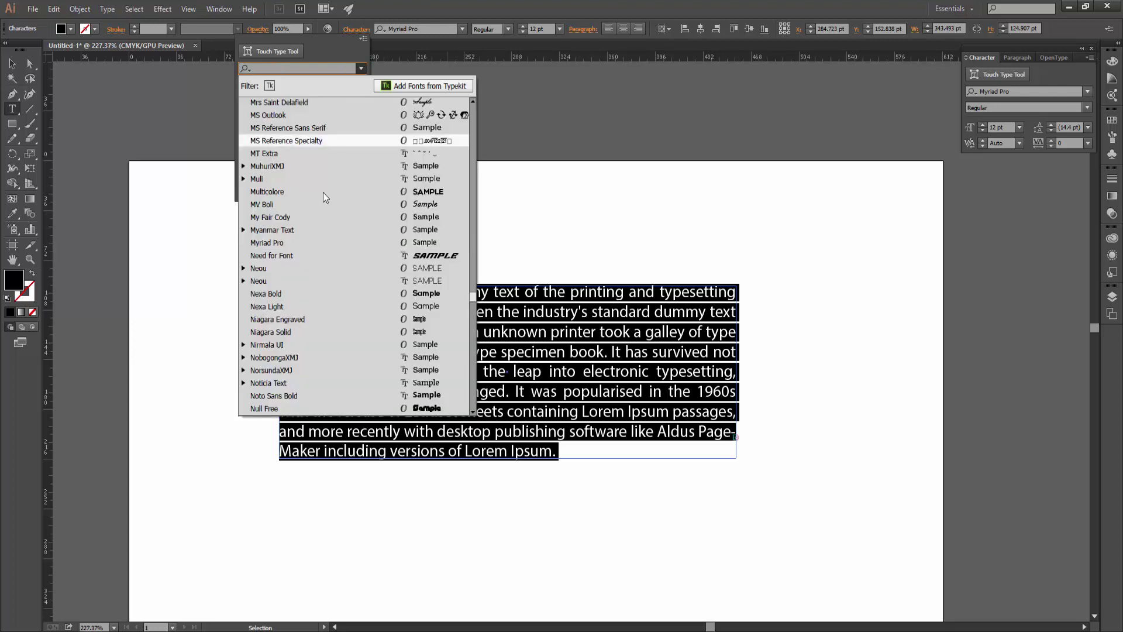
{"action": "scroll", "coordinate": [313, 232], "scroll_direction": "down", "scroll_amount": 5}
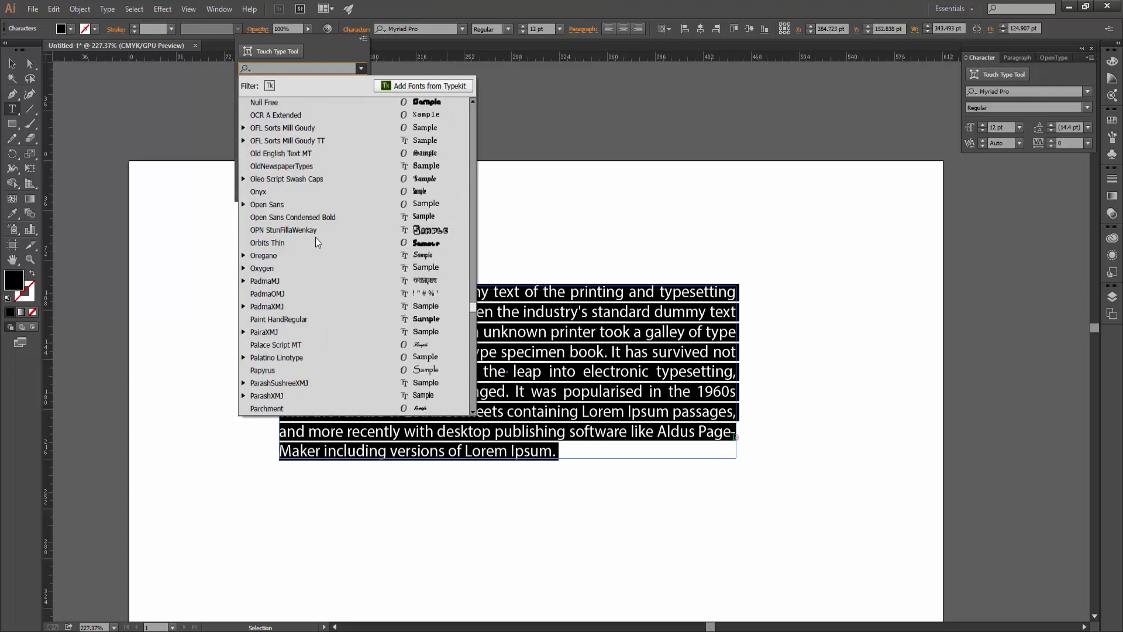
{"action": "scroll", "coordinate": [310, 251], "scroll_direction": "down", "scroll_amount": 5}
{"action": "scroll", "coordinate": [303, 268], "scroll_direction": "down", "scroll_amount": 3}
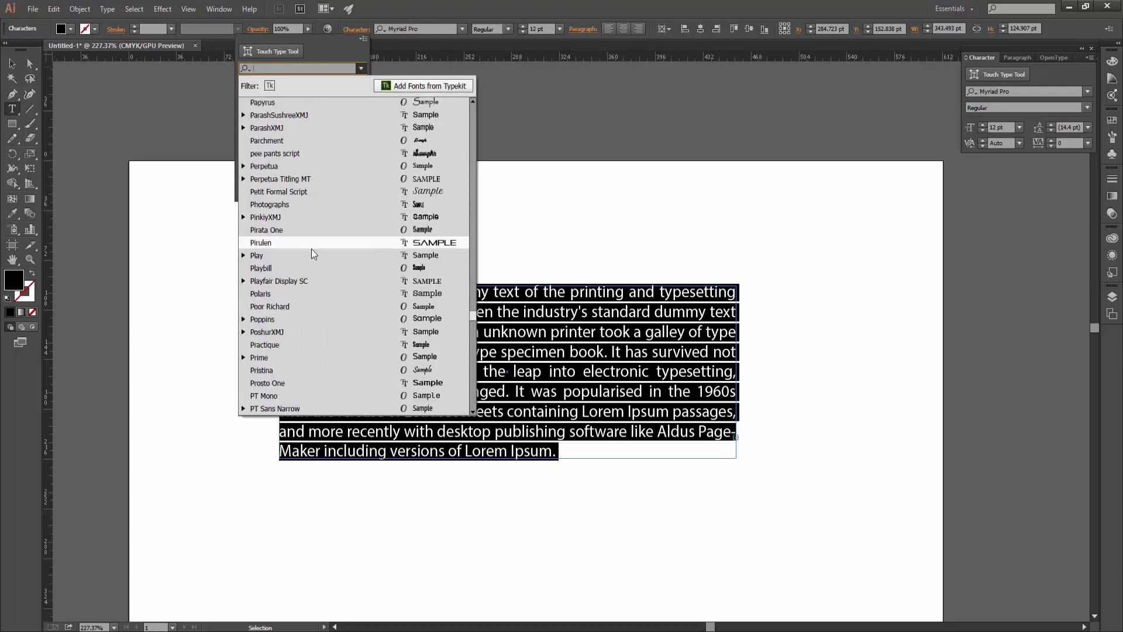
{"action": "scroll", "coordinate": [312, 251], "scroll_direction": "down", "scroll_amount": 2}
{"action": "scroll", "coordinate": [311, 258], "scroll_direction": "down", "scroll_amount": 2}
{"action": "scroll", "coordinate": [310, 264], "scroll_direction": "down", "scroll_amount": 2}
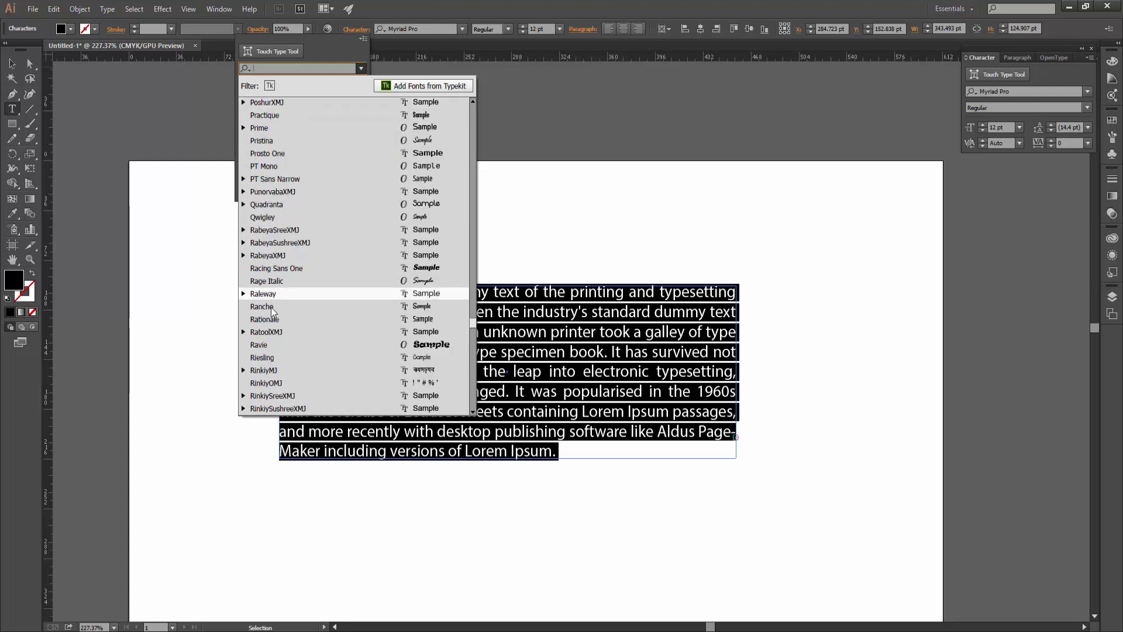
{"action": "left_click", "coordinate": [272, 294]}
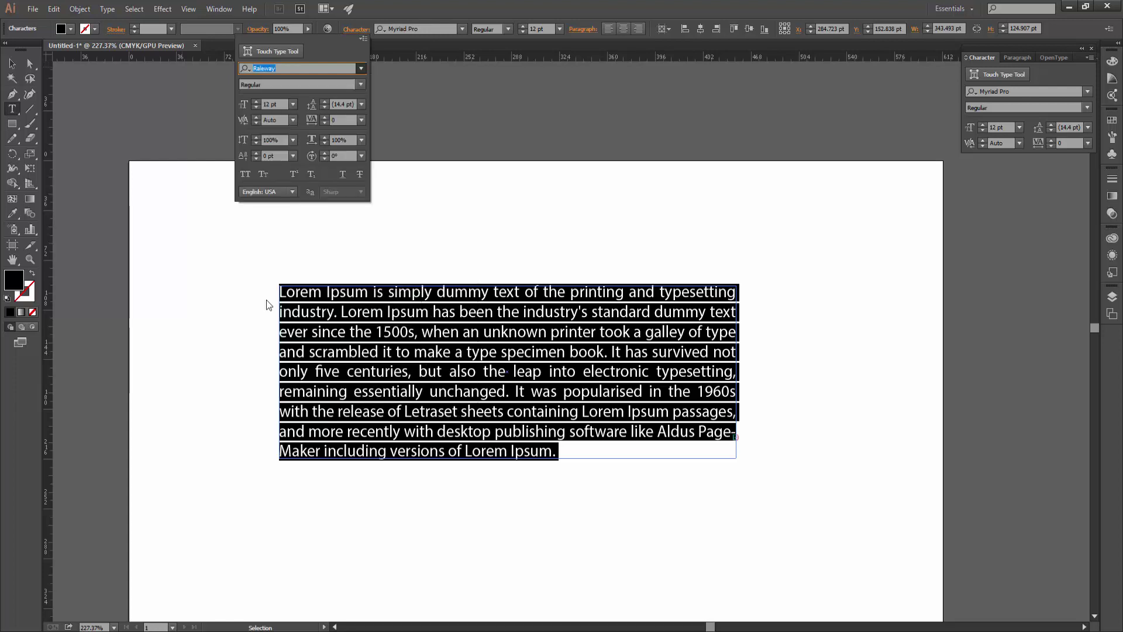
{"action": "left_click", "coordinate": [256, 102]}
{"action": "left_click", "coordinate": [257, 102]}
{"action": "left_click", "coordinate": [256, 102]}
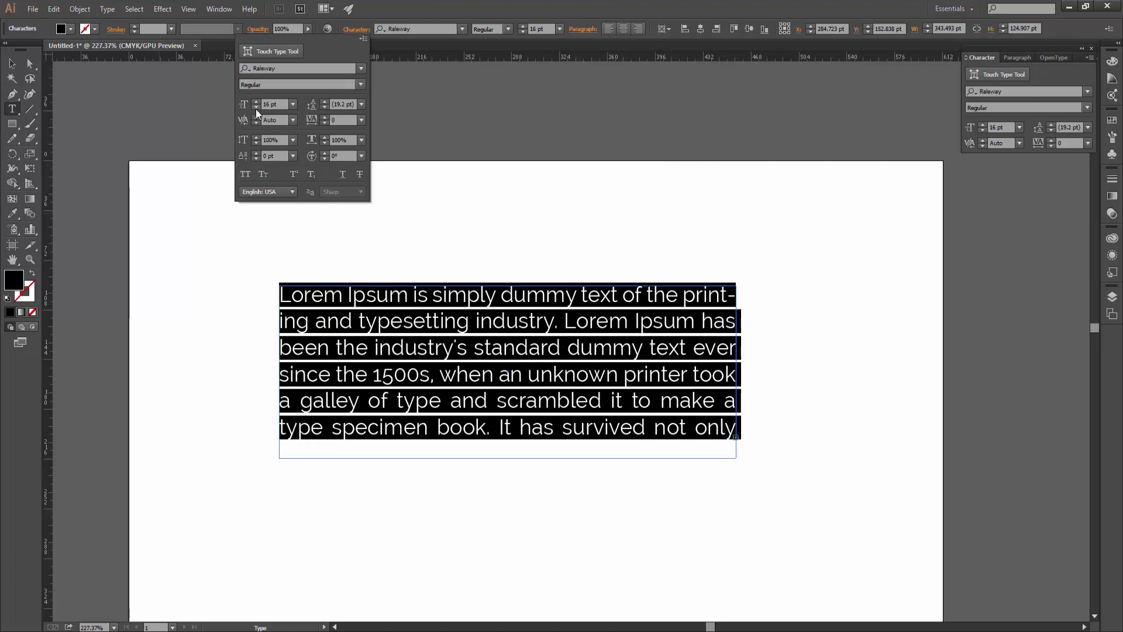
{"action": "left_click", "coordinate": [256, 107]}
{"action": "left_click", "coordinate": [257, 107]}
{"action": "left_click", "coordinate": [256, 107]}
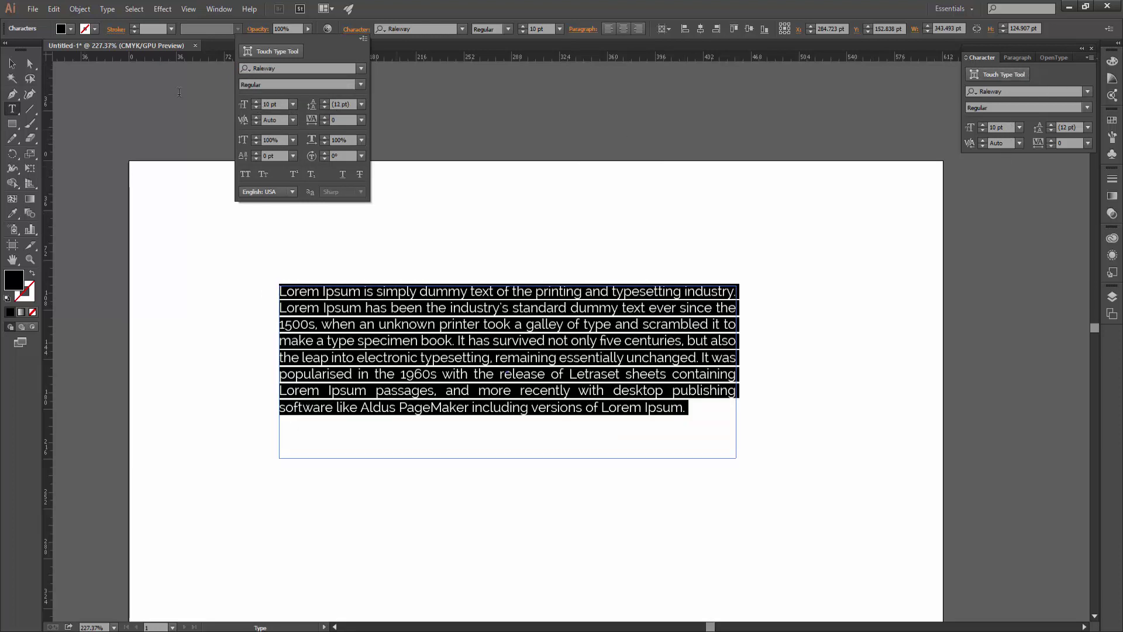
Step: Test various leading values, then settle on 15 pt leading and wider tracking
{"action": "left_click", "coordinate": [322, 101]}
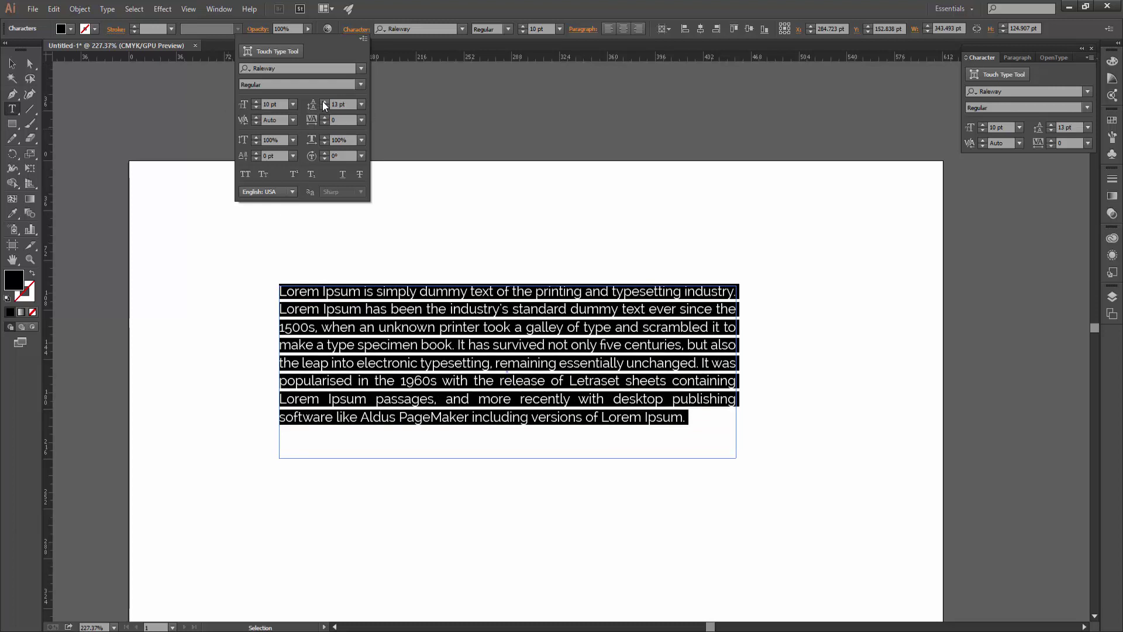
{"action": "left_click", "coordinate": [324, 101]}
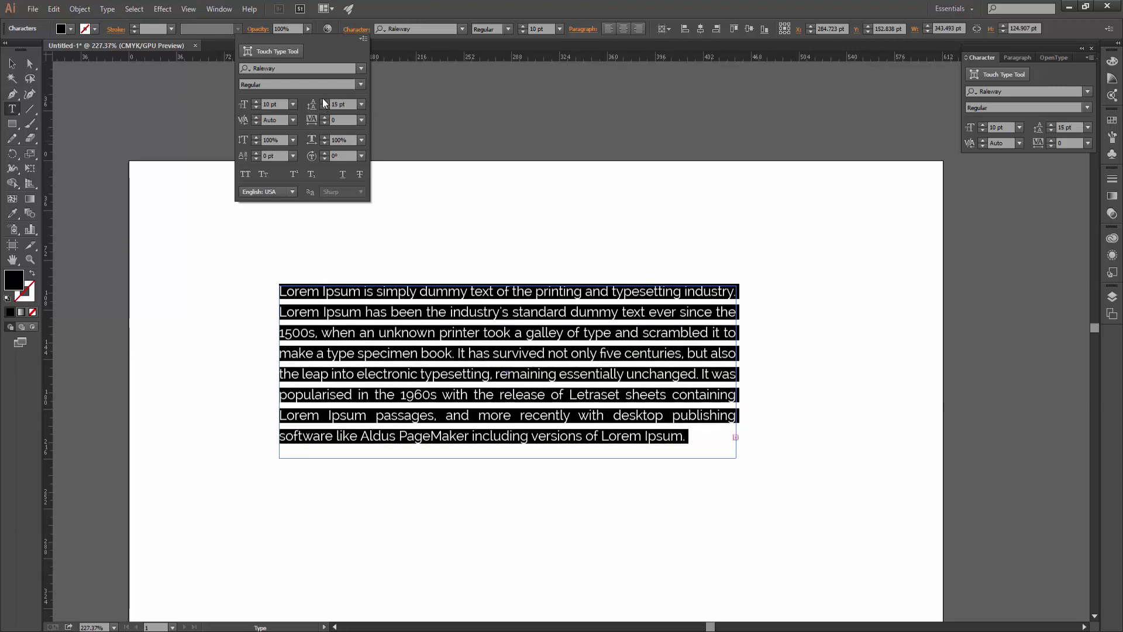
{"action": "left_click", "coordinate": [325, 102]}
{"action": "left_click", "coordinate": [325, 103]}
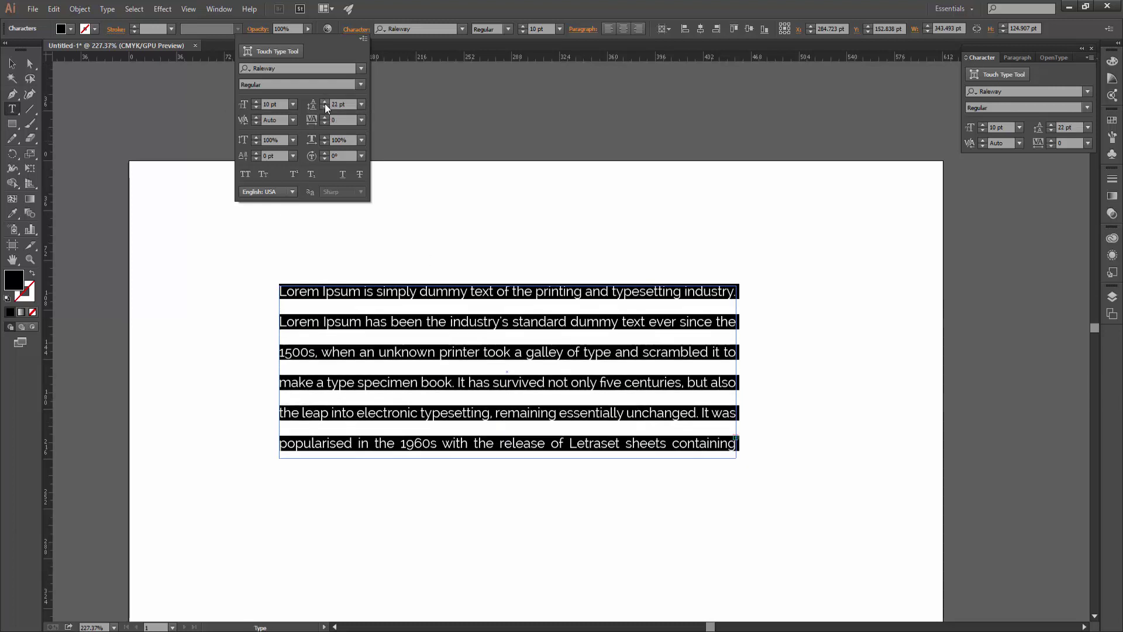
{"action": "left_click", "coordinate": [323, 108]}
{"action": "left_click", "coordinate": [323, 108]}
{"action": "left_click", "coordinate": [323, 108]}
{"action": "left_click", "coordinate": [323, 108]}
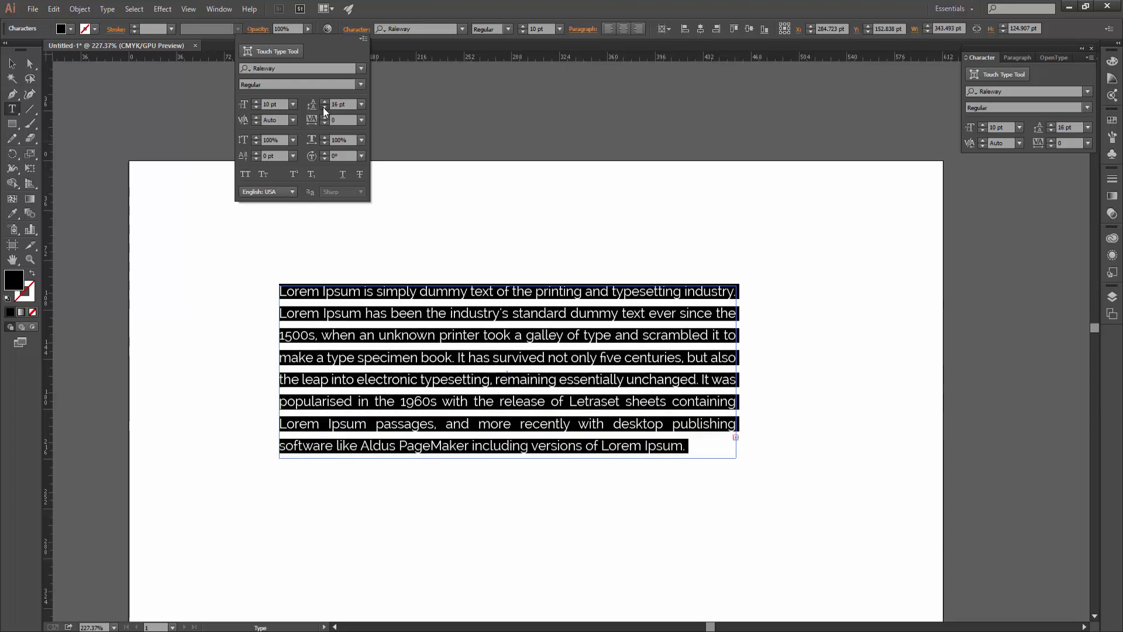
{"action": "left_click", "coordinate": [323, 108]}
{"action": "left_click", "coordinate": [324, 108]}
{"action": "left_click", "coordinate": [324, 108]}
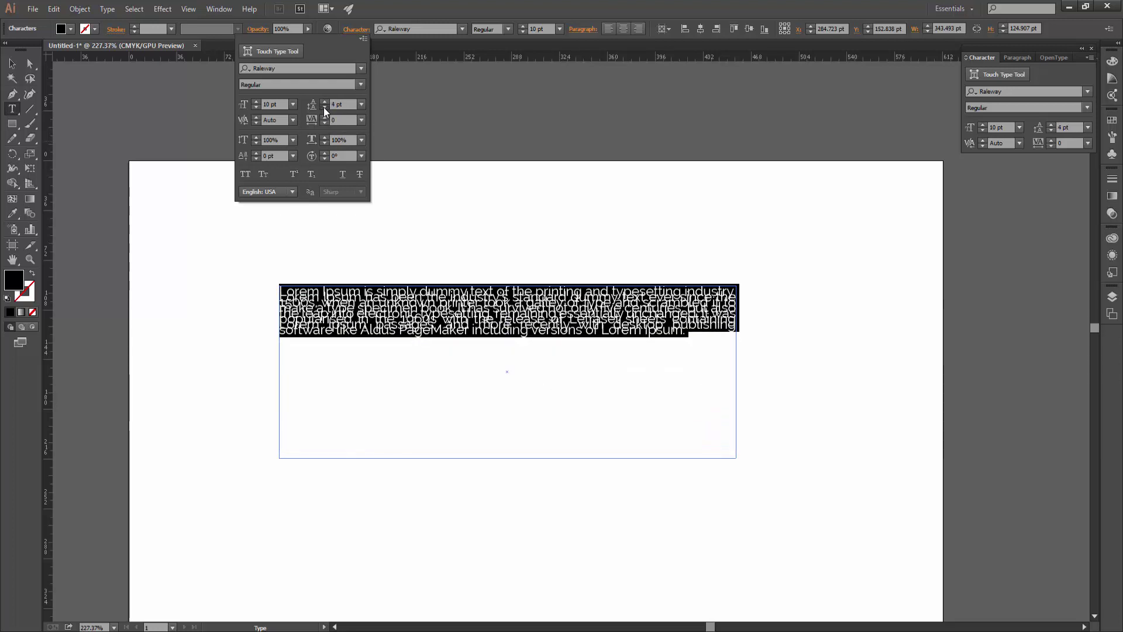
{"action": "left_click", "coordinate": [324, 101]}
{"action": "left_click", "coordinate": [324, 101]}
{"action": "left_click", "coordinate": [324, 101]}
{"action": "left_click", "coordinate": [324, 101]}
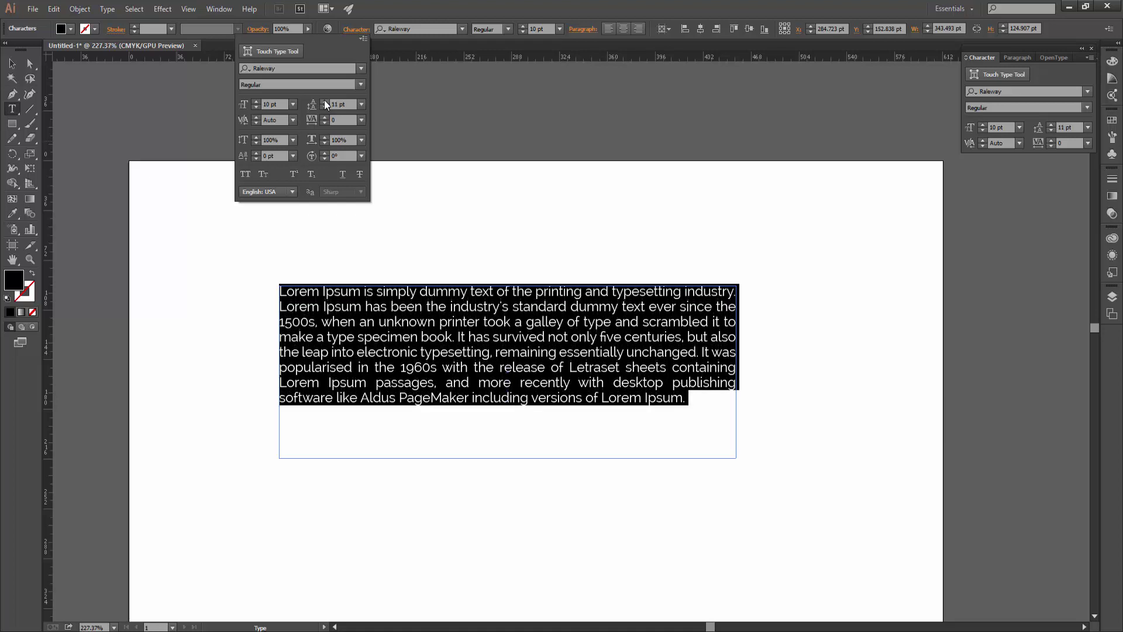
{"action": "left_click", "coordinate": [360, 104]}
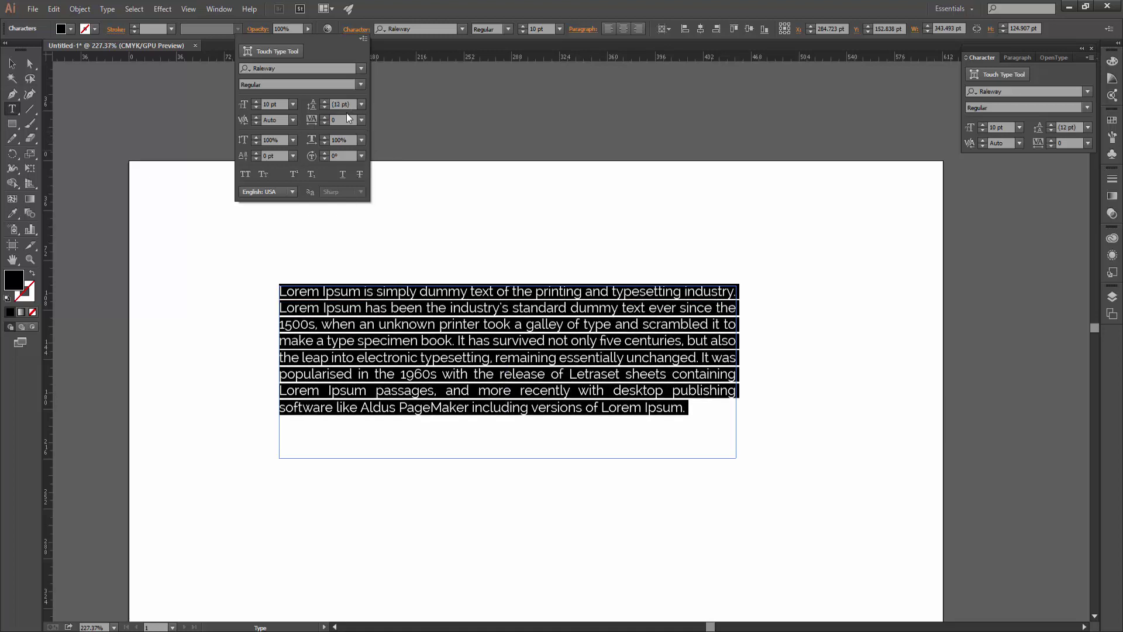
{"action": "left_click", "coordinate": [323, 108]}
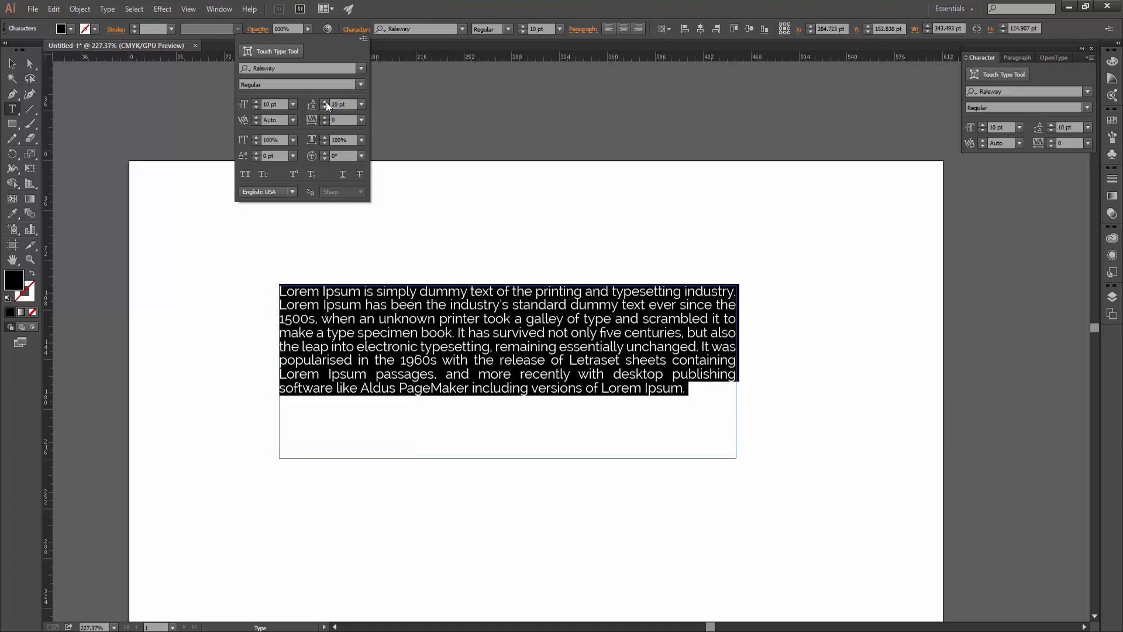
{"action": "left_click", "coordinate": [325, 100]}
{"action": "left_click", "coordinate": [325, 101]}
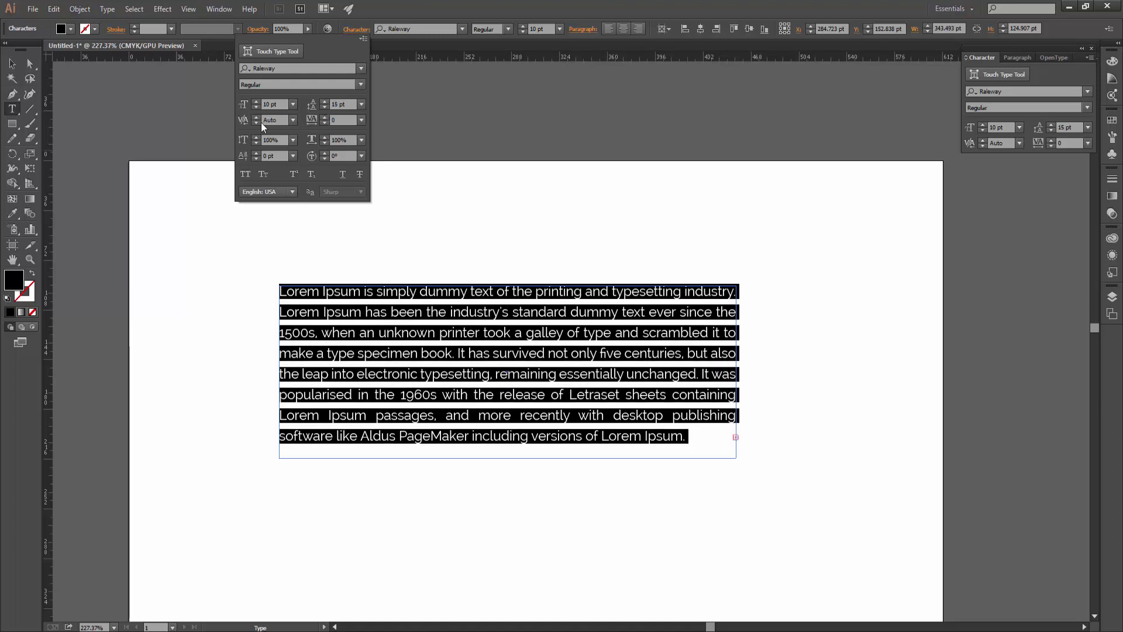
{"action": "left_click", "coordinate": [325, 118]}
{"action": "left_click", "coordinate": [326, 119]}
{"action": "left_click", "coordinate": [325, 118]}
{"action": "left_click", "coordinate": [325, 118]}
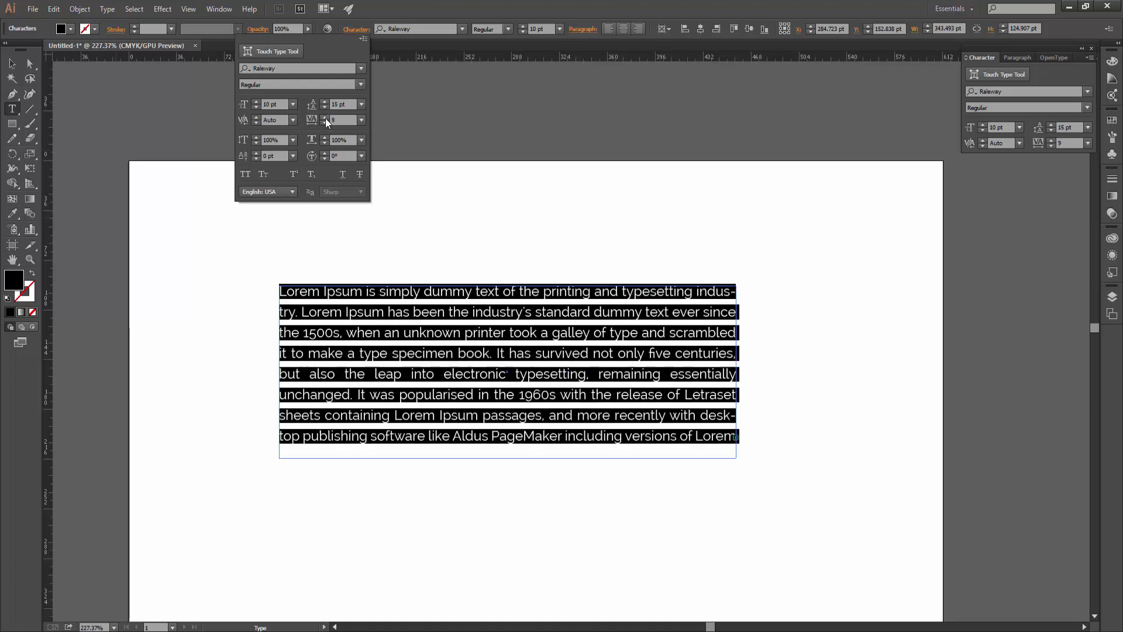
{"action": "left_click", "coordinate": [325, 118]}
{"action": "left_click", "coordinate": [325, 118]}
Step: Copy the word 'specimen' and paste it enlarged above the paragraph
{"action": "left_click_drag", "start_coordinate": [392, 354], "coordinate": [454, 358]}
{"action": "key", "text": "ctrl+c"}
{"action": "key", "text": "Escape"}
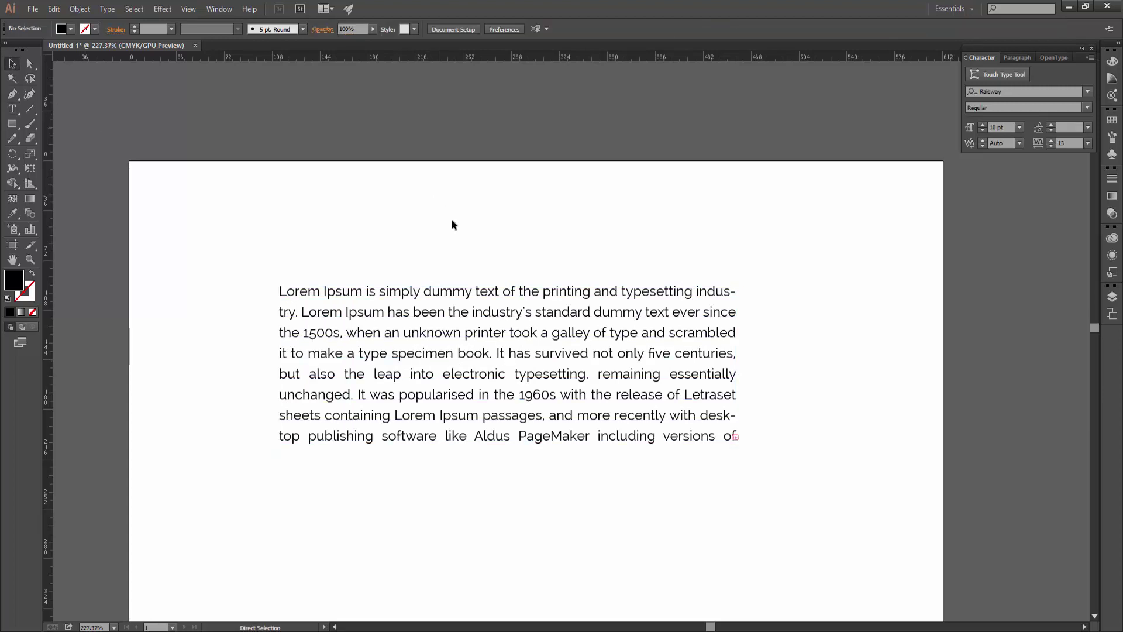
{"action": "key", "text": "ctrl+v"}
{"action": "mouse_move", "coordinate": [576, 351]}
{"action": "left_mouse_down"}
{"action": "mouse_move", "coordinate": [525, 231]}
{"action": "mouse_move", "coordinate": [599, 235]}
{"action": "left_mouse_up"}
Step: Set the specimen heading's tracking to -30
{"action": "left_click", "coordinate": [354, 30]}
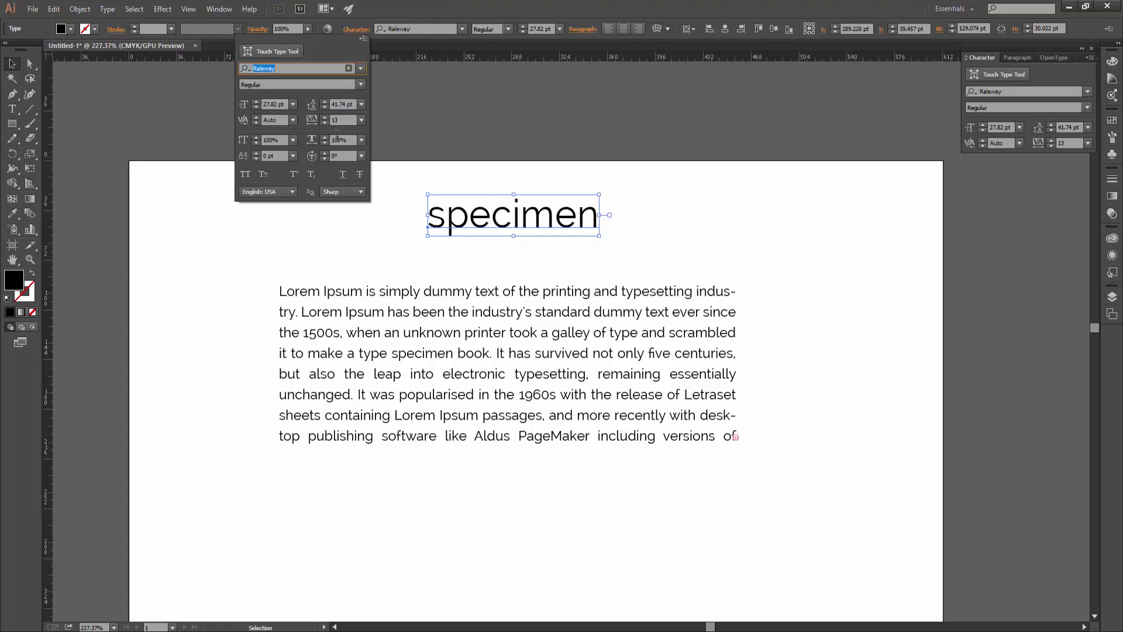
{"action": "scroll", "coordinate": [325, 118], "scroll_direction": "up", "scroll_amount": 18}
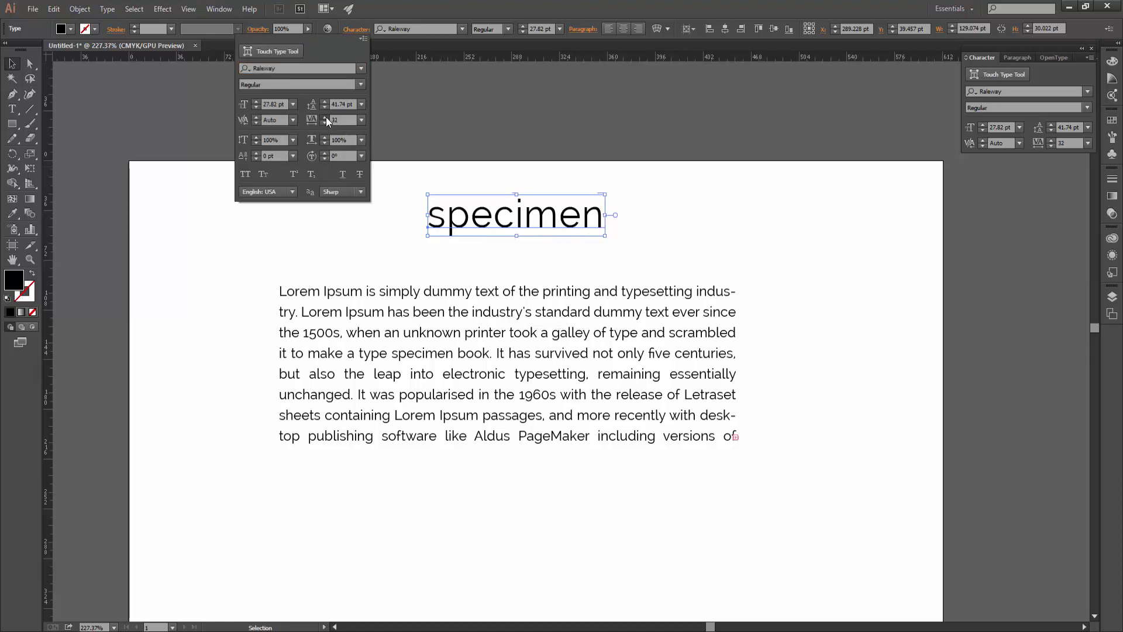
{"action": "scroll", "coordinate": [325, 117], "scroll_direction": "up", "scroll_amount": 6}
{"action": "scroll", "coordinate": [326, 117], "scroll_direction": "up", "scroll_amount": 6}
{"action": "scroll", "coordinate": [327, 119], "scroll_direction": "up", "scroll_amount": 4}
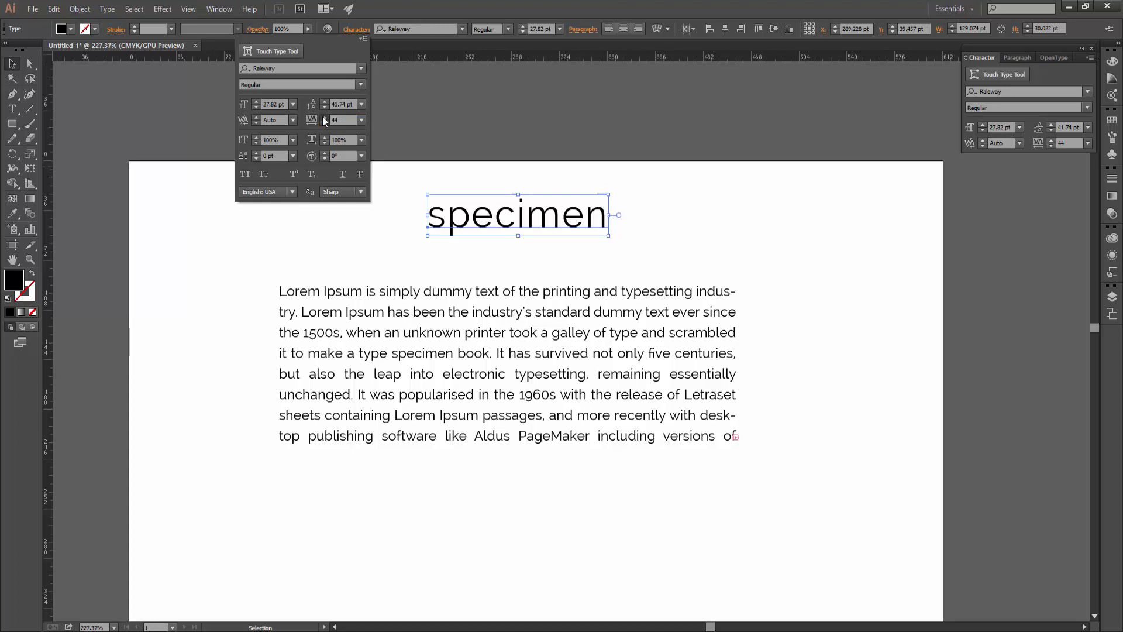
{"action": "scroll", "coordinate": [326, 119], "scroll_direction": "up", "scroll_amount": 6}
{"action": "scroll", "coordinate": [325, 120], "scroll_direction": "up", "scroll_amount": 6}
{"action": "scroll", "coordinate": [324, 120], "scroll_direction": "up", "scroll_amount": 6}
{"action": "scroll", "coordinate": [325, 120], "scroll_direction": "up", "scroll_amount": 3}
{"action": "type", "text": "-3"}
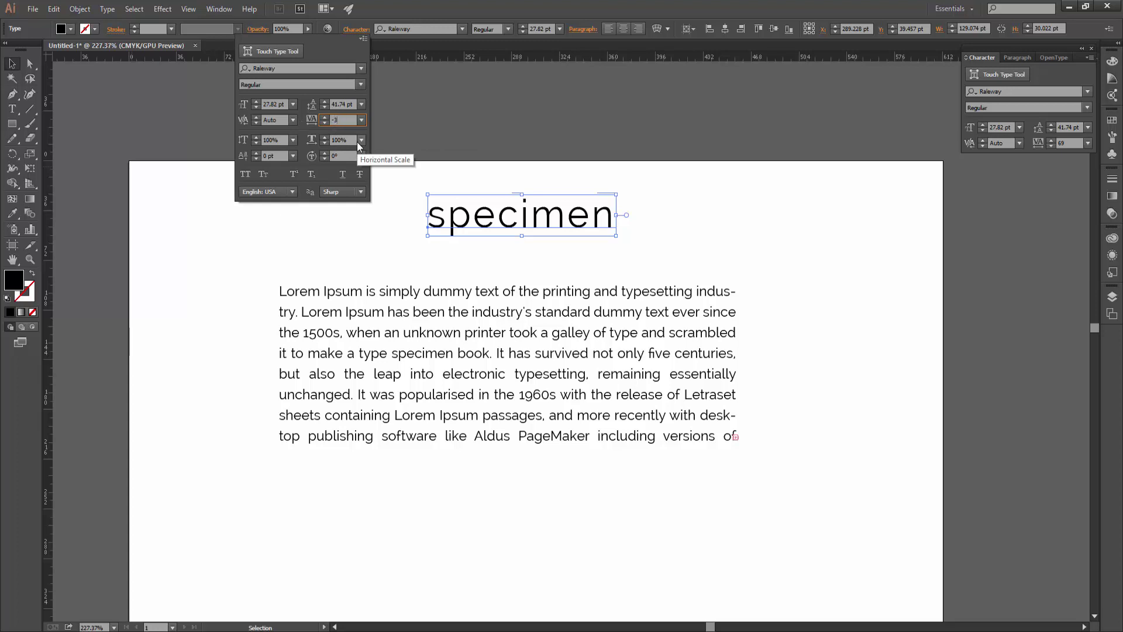
{"action": "type", "text": "0"}
{"action": "key", "text": "Return"}
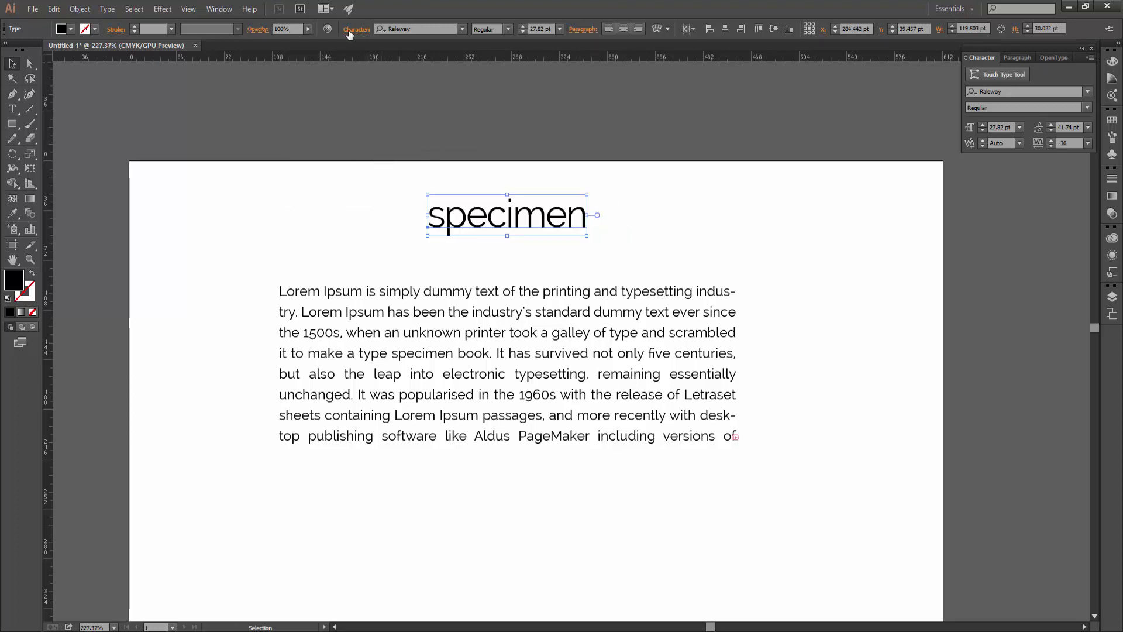
Step: Stretch the specimen heading to 132% horizontal and 121% vertical scale
{"action": "left_click", "coordinate": [358, 33]}
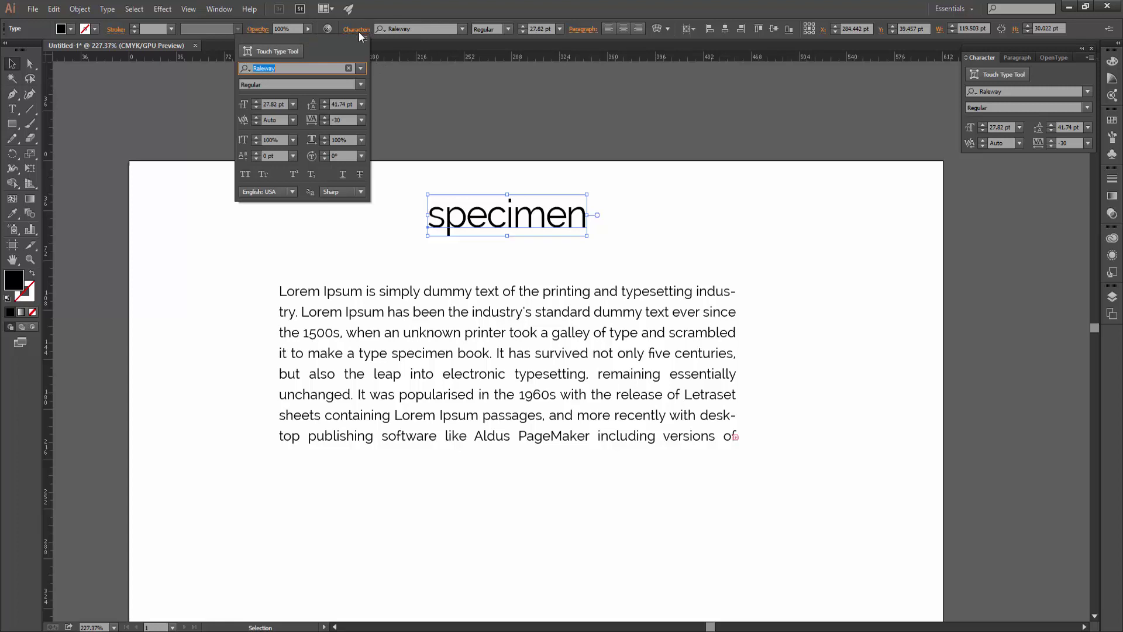
{"action": "left_click", "coordinate": [361, 139]}
{"action": "left_click", "coordinate": [326, 139]}
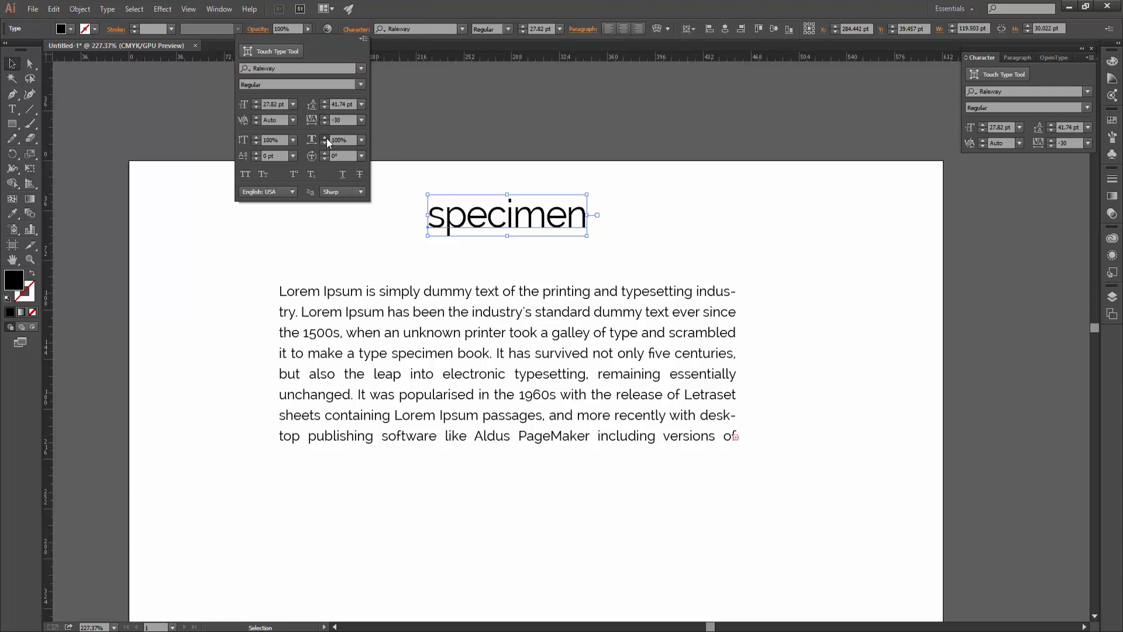
{"action": "left_click", "coordinate": [326, 138]}
{"action": "left_click", "coordinate": [326, 138]}
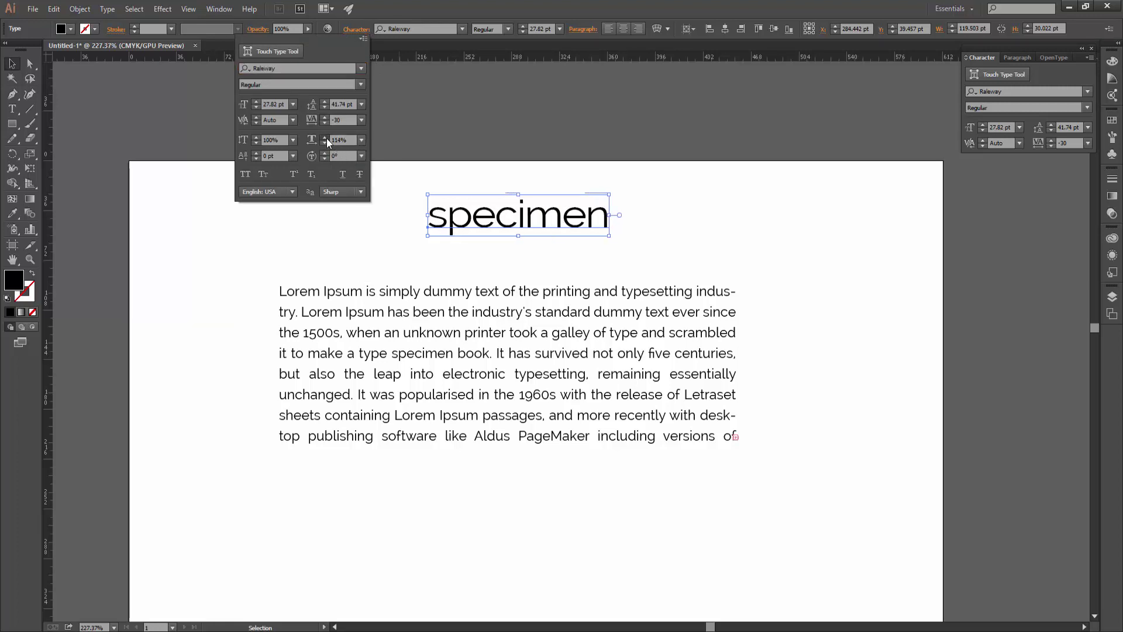
{"action": "left_click", "coordinate": [327, 138]}
{"action": "left_click", "coordinate": [326, 138]}
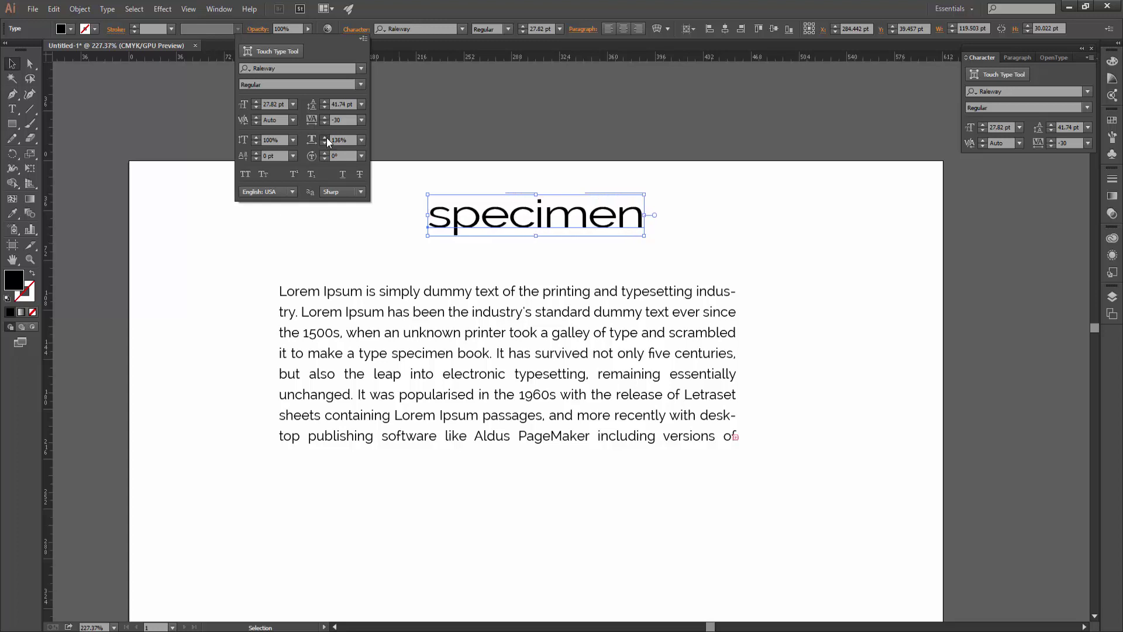
{"action": "left_click", "coordinate": [327, 138]}
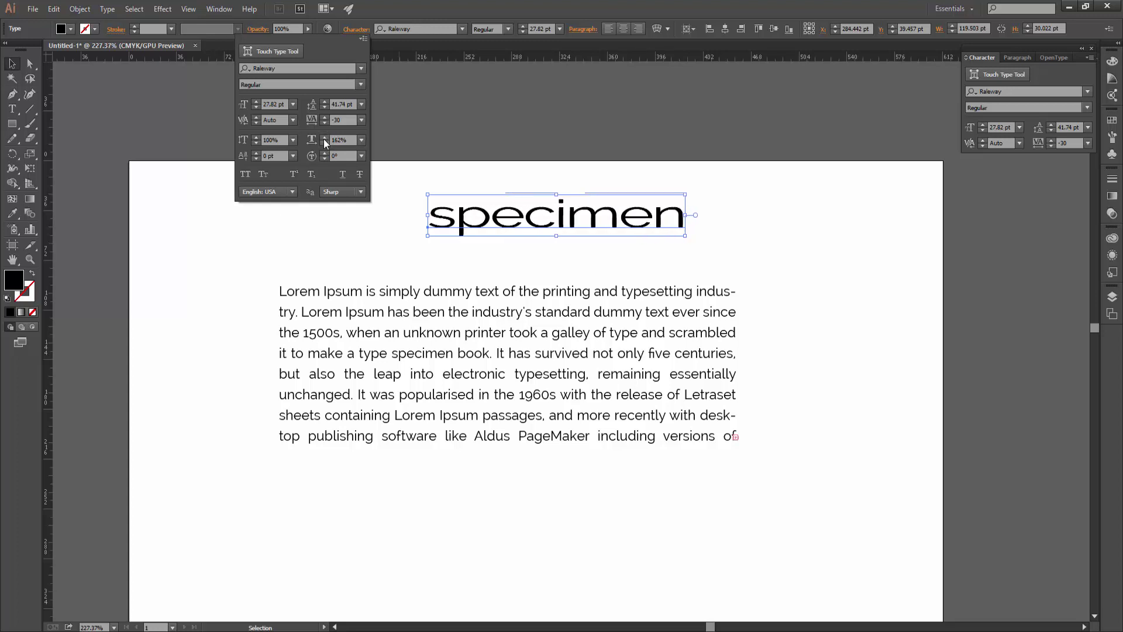
{"action": "left_click", "coordinate": [324, 138]}
{"action": "left_click", "coordinate": [324, 138]}
{"action": "left_click", "coordinate": [254, 143]}
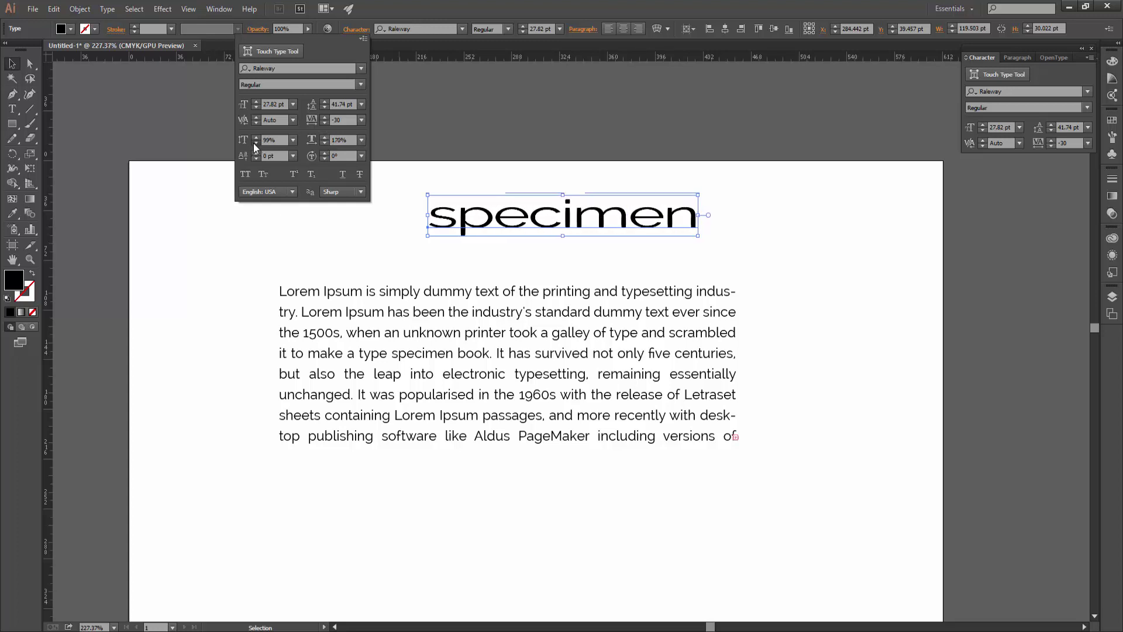
{"action": "left_click", "coordinate": [254, 143]}
{"action": "left_click", "coordinate": [255, 138]}
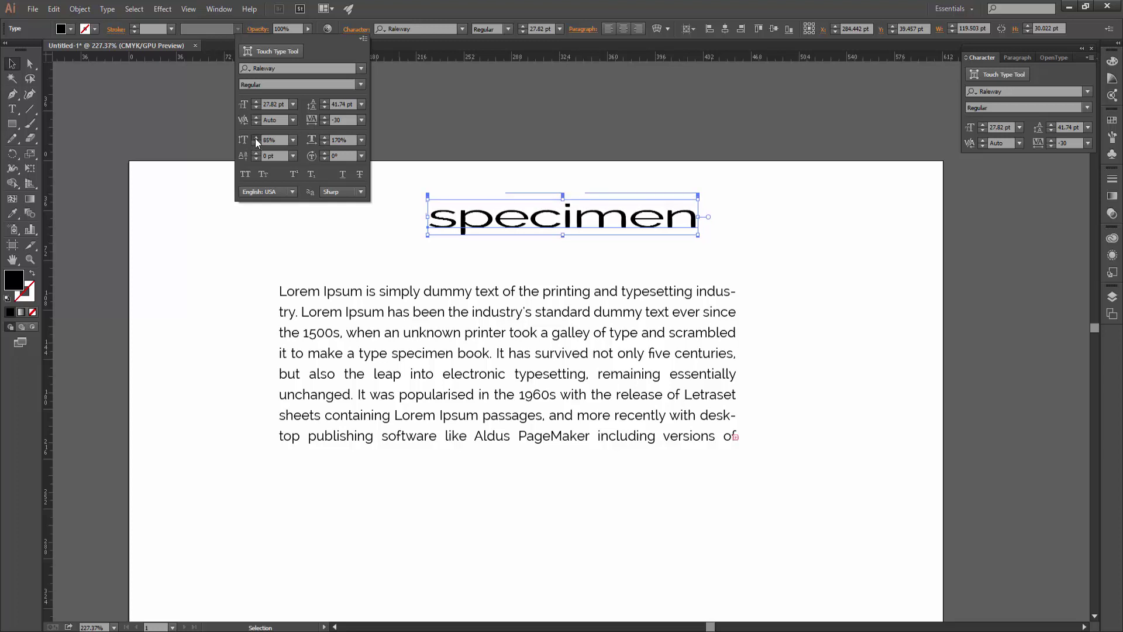
{"action": "left_click", "coordinate": [255, 138]}
{"action": "left_click", "coordinate": [255, 138]}
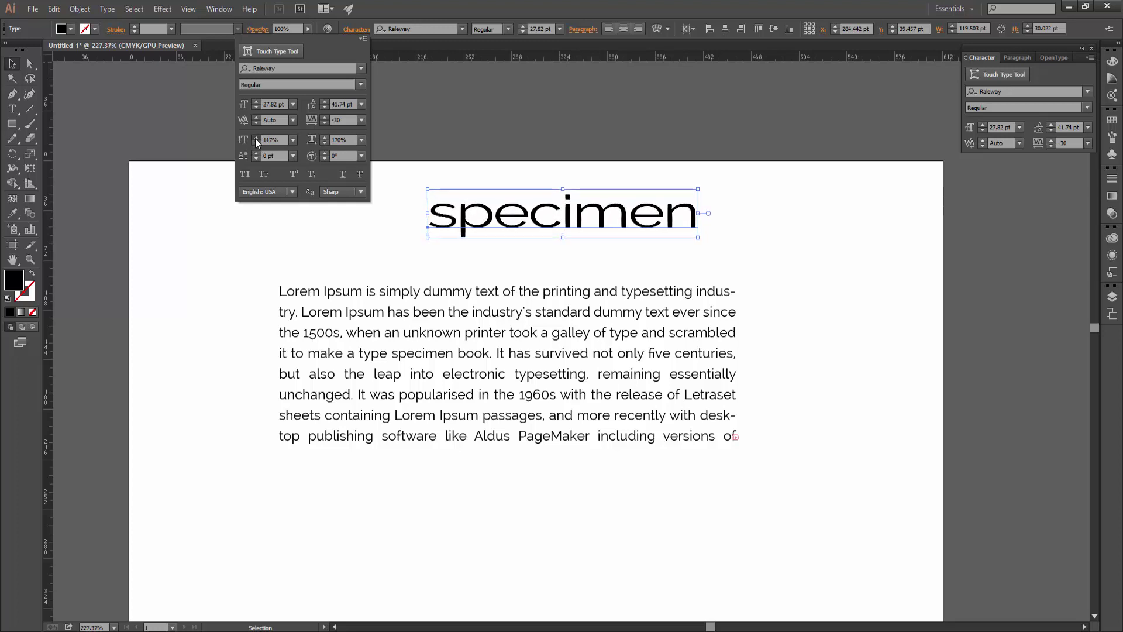
{"action": "left_click", "coordinate": [326, 142]}
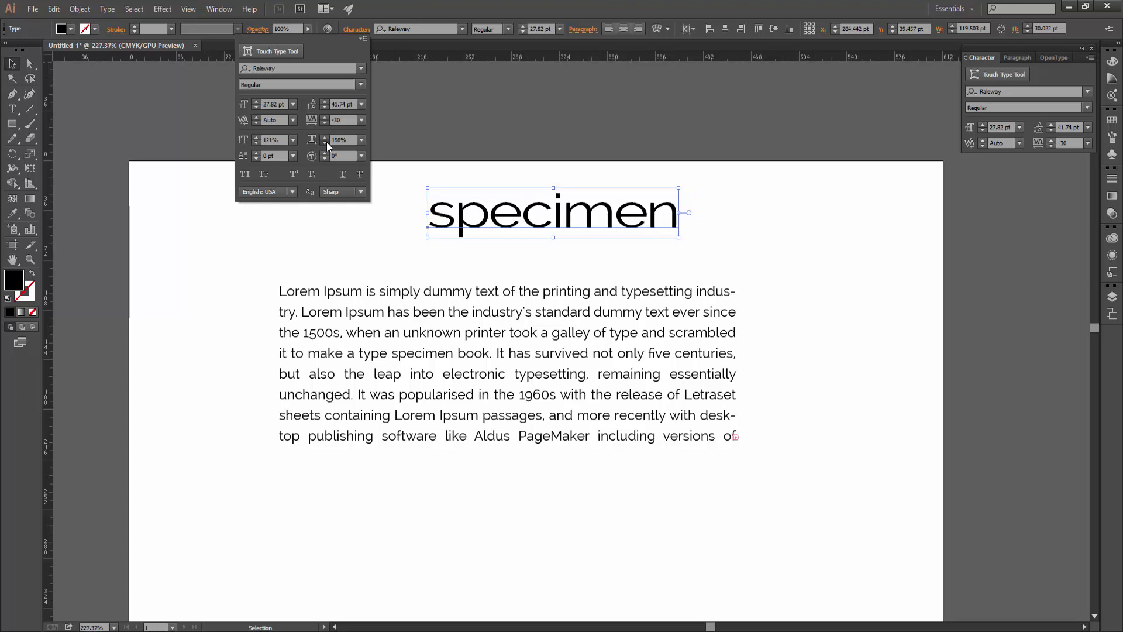
{"action": "left_click", "coordinate": [327, 142]}
{"action": "left_click", "coordinate": [327, 142]}
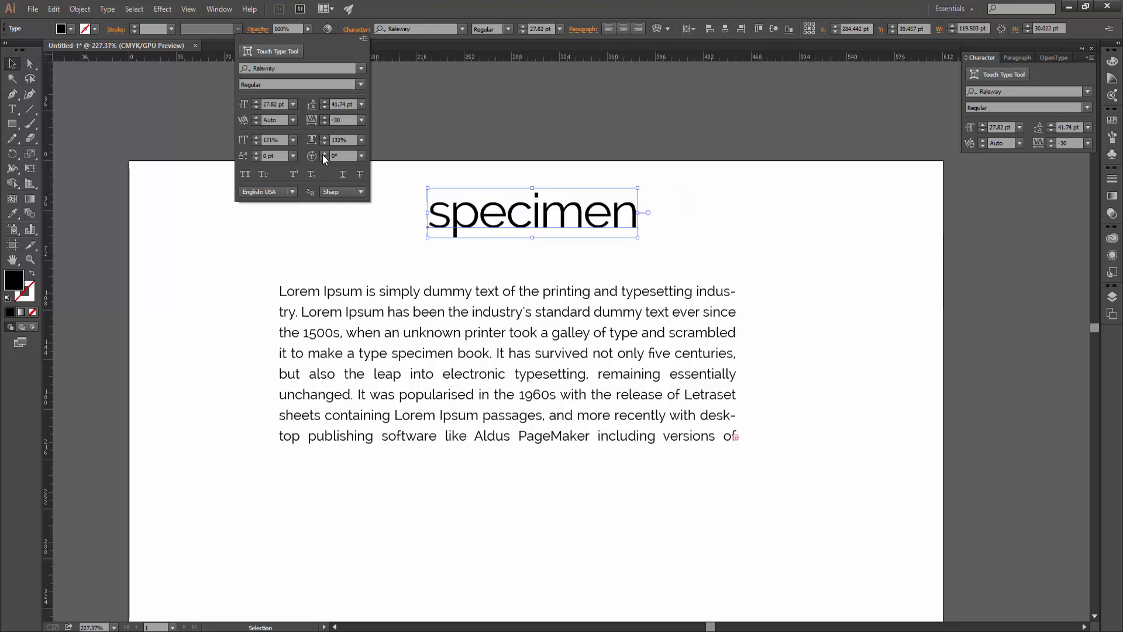
Step: Rotate the paragraph's characters up to about 43°, then return them to 0°
{"action": "left_click", "coordinate": [464, 313]}
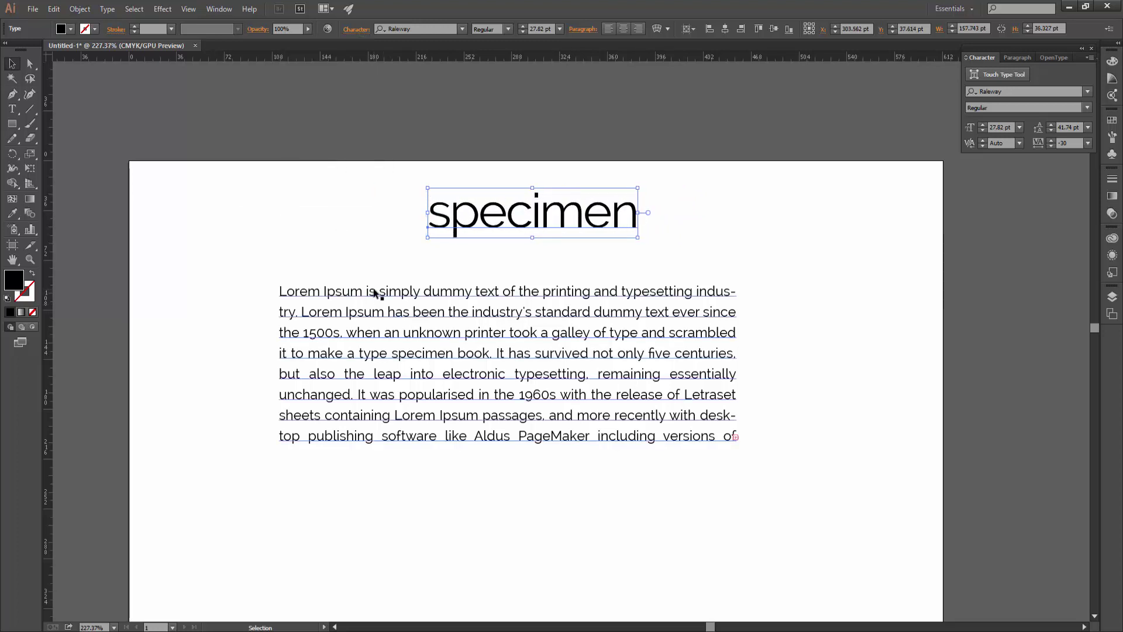
{"action": "left_click", "coordinate": [377, 293]}
{"action": "left_click", "coordinate": [356, 29]}
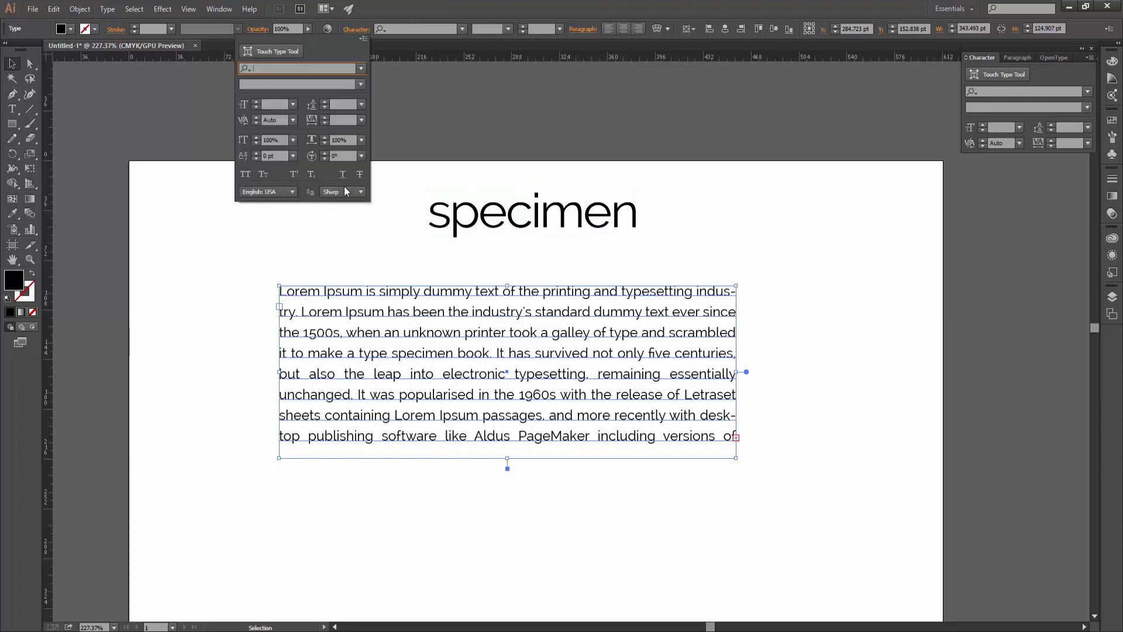
{"action": "left_click", "coordinate": [327, 153]}
{"action": "left_click", "coordinate": [327, 153]}
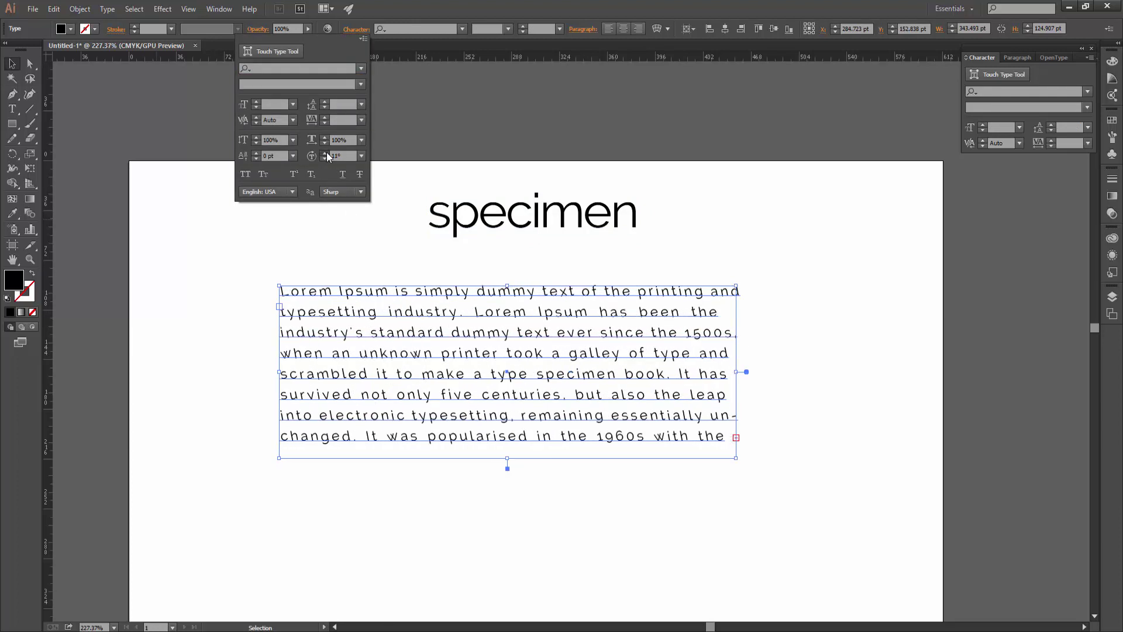
{"action": "left_click", "coordinate": [326, 154]}
{"action": "left_click", "coordinate": [326, 154]}
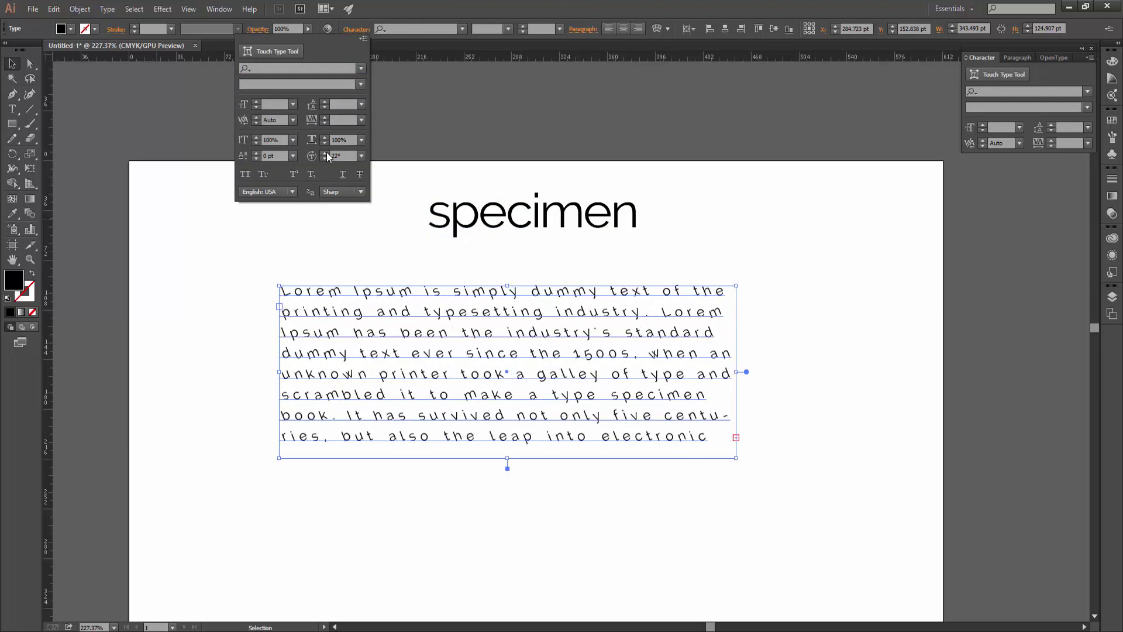
{"action": "left_click", "coordinate": [326, 153]}
{"action": "left_click", "coordinate": [327, 153]}
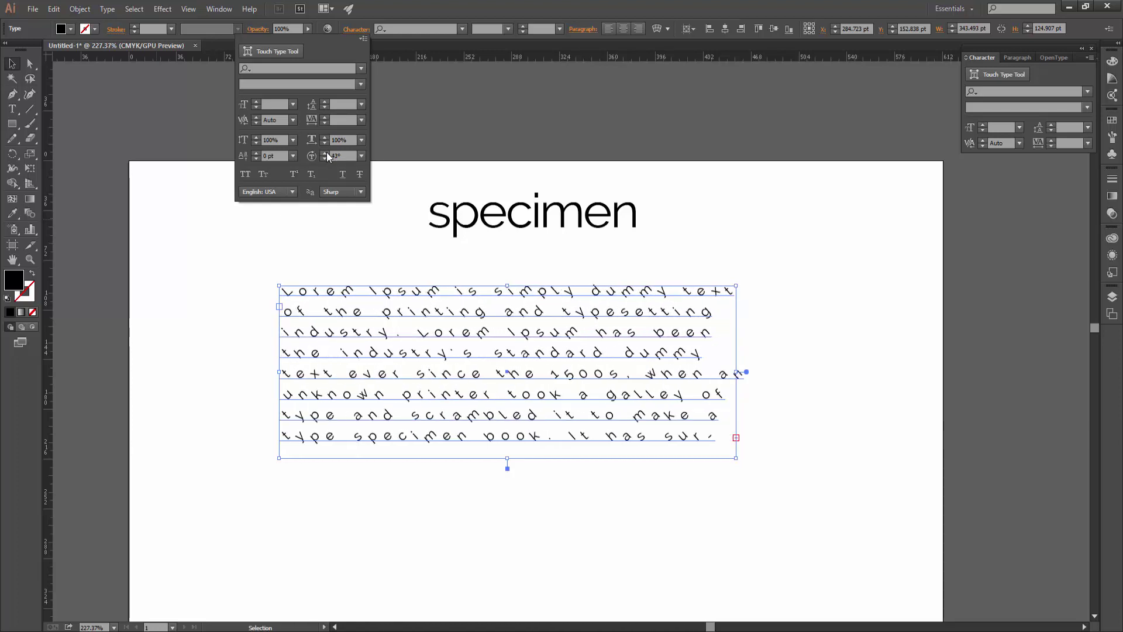
{"action": "left_click", "coordinate": [324, 158]}
{"action": "left_click", "coordinate": [324, 158]}
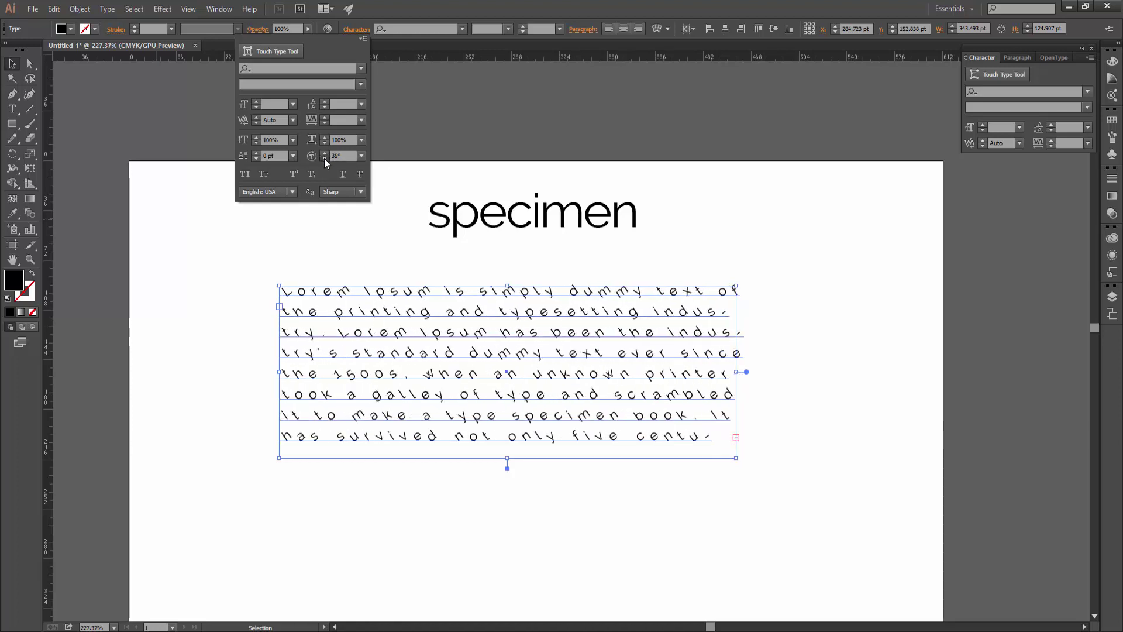
{"action": "left_click", "coordinate": [324, 158]}
{"action": "left_click", "coordinate": [324, 158]}
{"action": "left_click", "coordinate": [324, 158]}
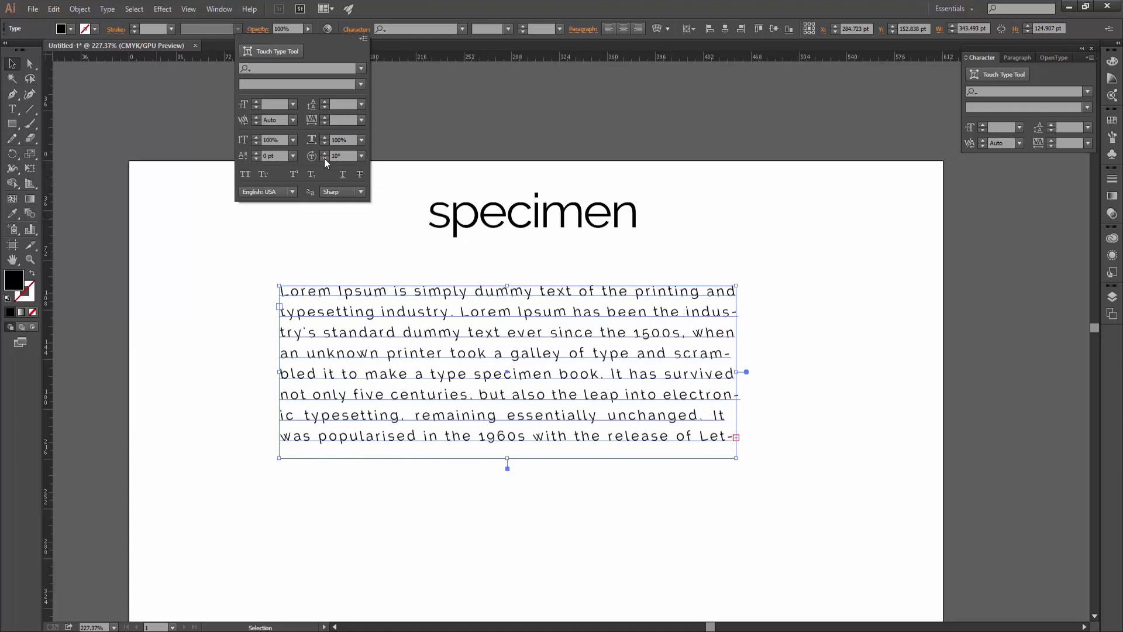
Step: Check the character rotation value with nothing selected, then select the specimen headline
{"action": "left_click", "coordinate": [477, 531]}
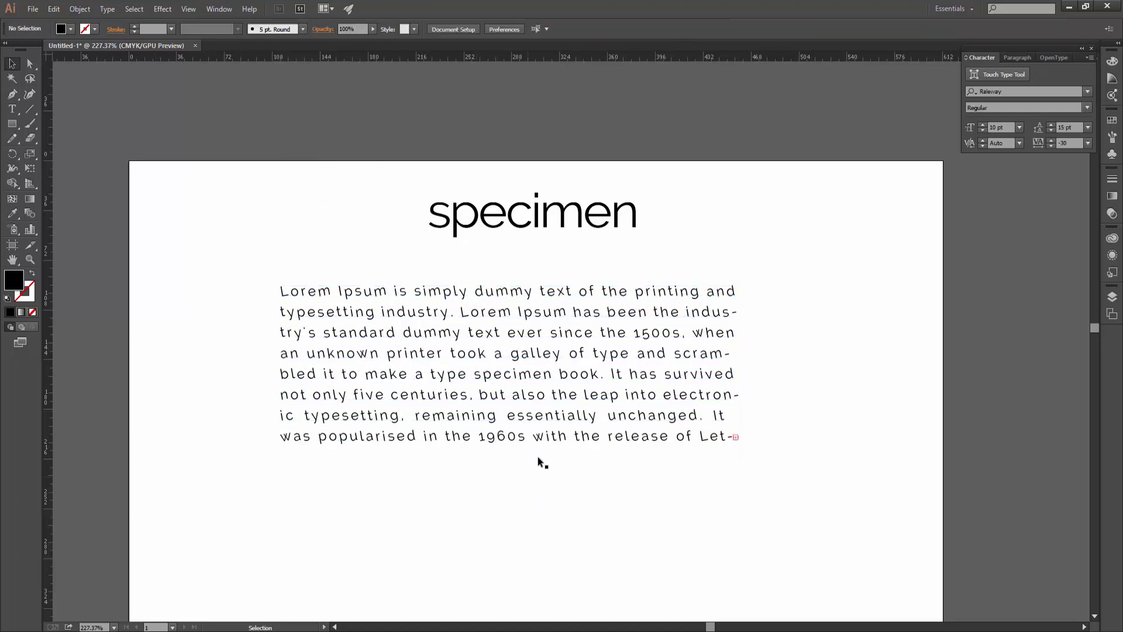
{"action": "left_click", "coordinate": [431, 439]}
{"action": "left_click", "coordinate": [355, 29]}
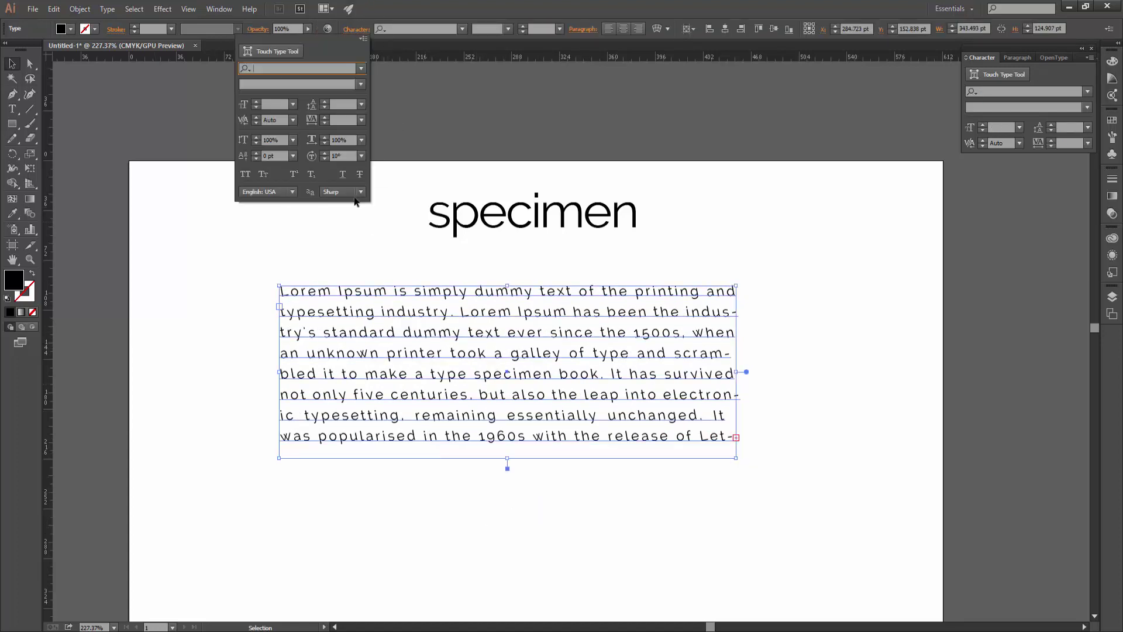
{"action": "left_click", "coordinate": [344, 157]}
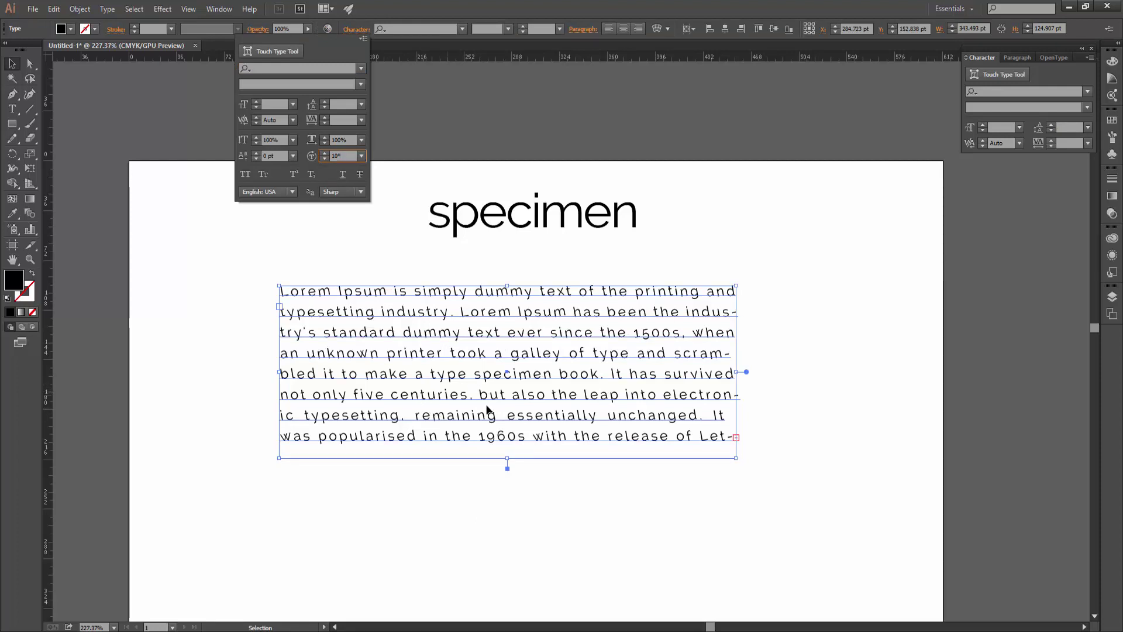
{"action": "key", "text": "Escape"}
{"action": "left_click", "coordinate": [533, 202]}
Step: Retype the specimen headline as 'a2' and select the 2
{"action": "left_click", "coordinate": [355, 29]}
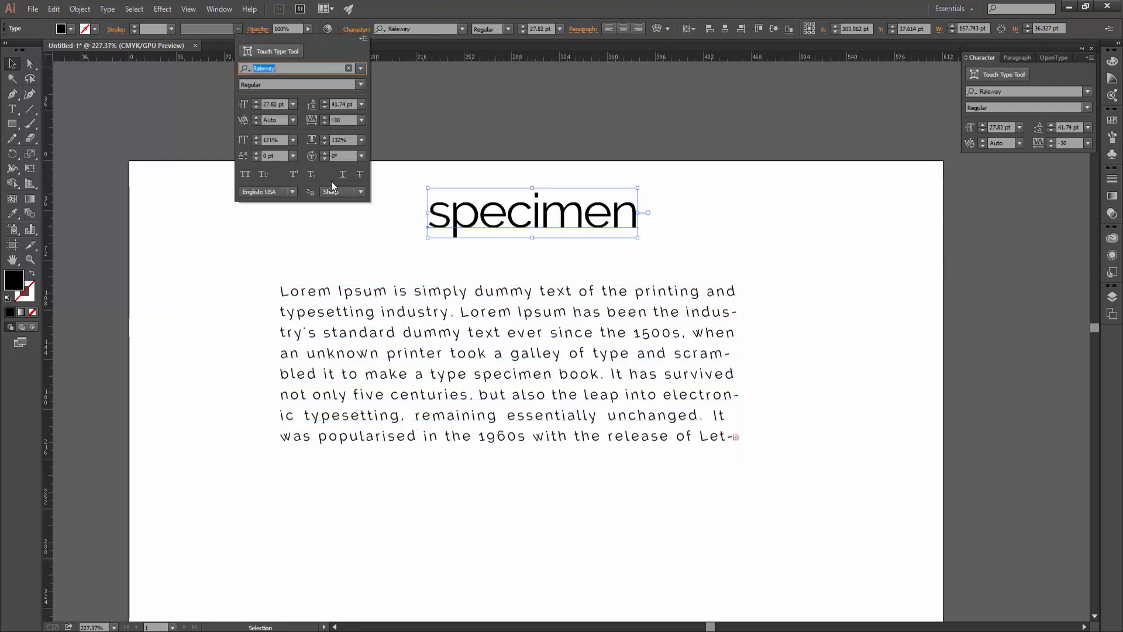
{"action": "double_click", "coordinate": [460, 211]}
{"action": "left_click", "coordinate": [569, 213]}
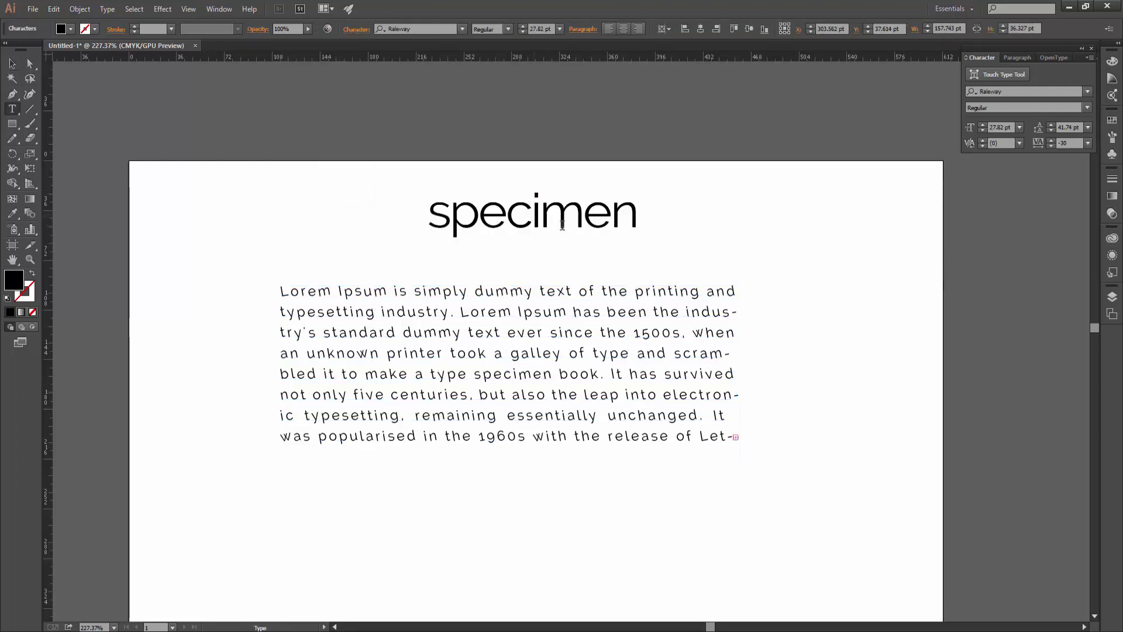
{"action": "left_click_drag", "start_coordinate": [425, 217], "coordinate": [759, 242]}
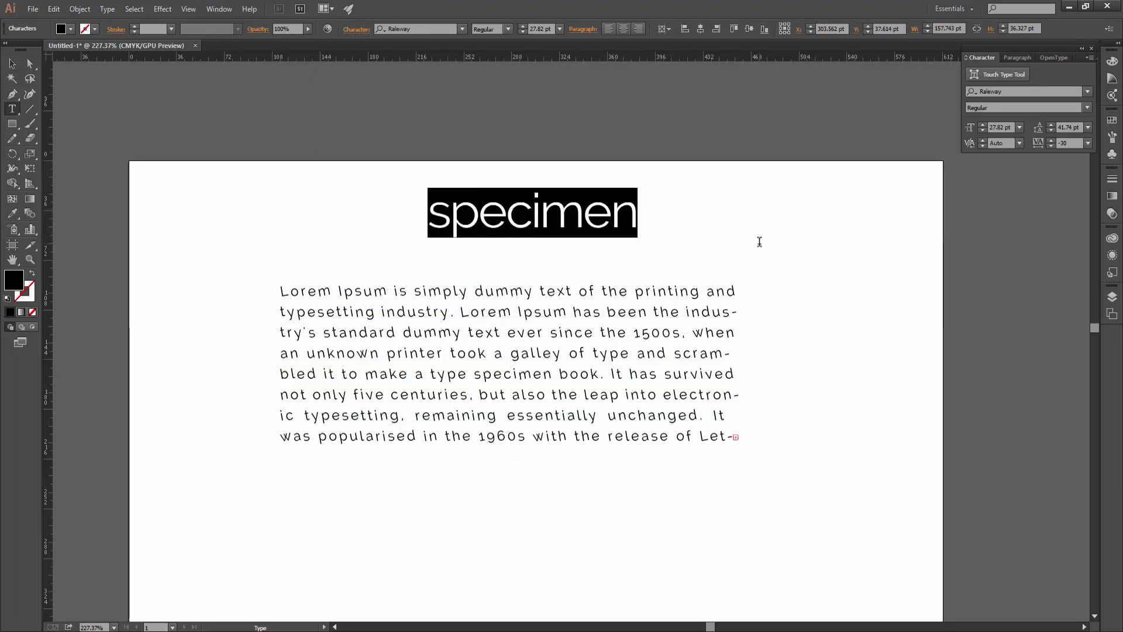
{"action": "type", "text": "a2"}
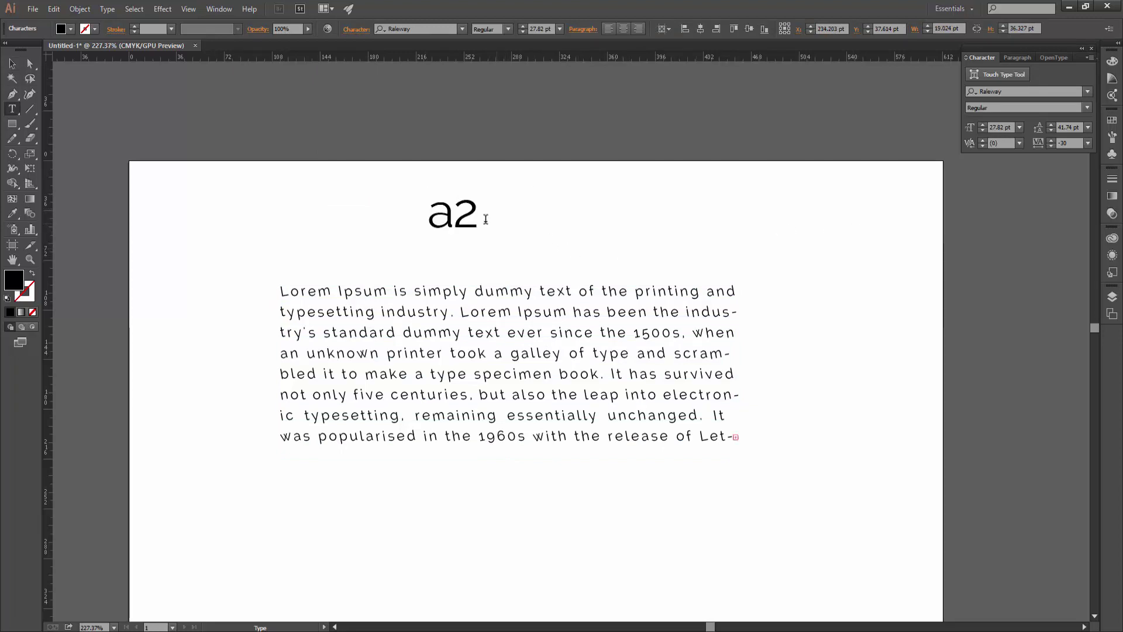
{"action": "left_click_drag", "start_coordinate": [483, 217], "coordinate": [461, 217]}
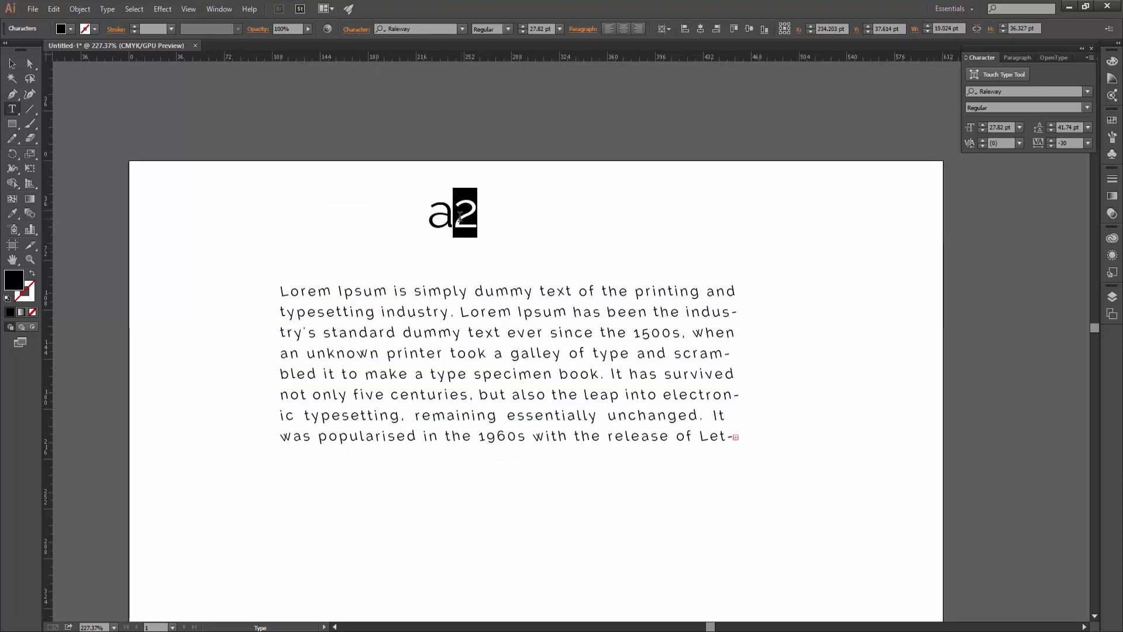
Step: Try strikethrough, underline, subscript and superscript on the 2, turning each back off
{"action": "left_click", "coordinate": [354, 29]}
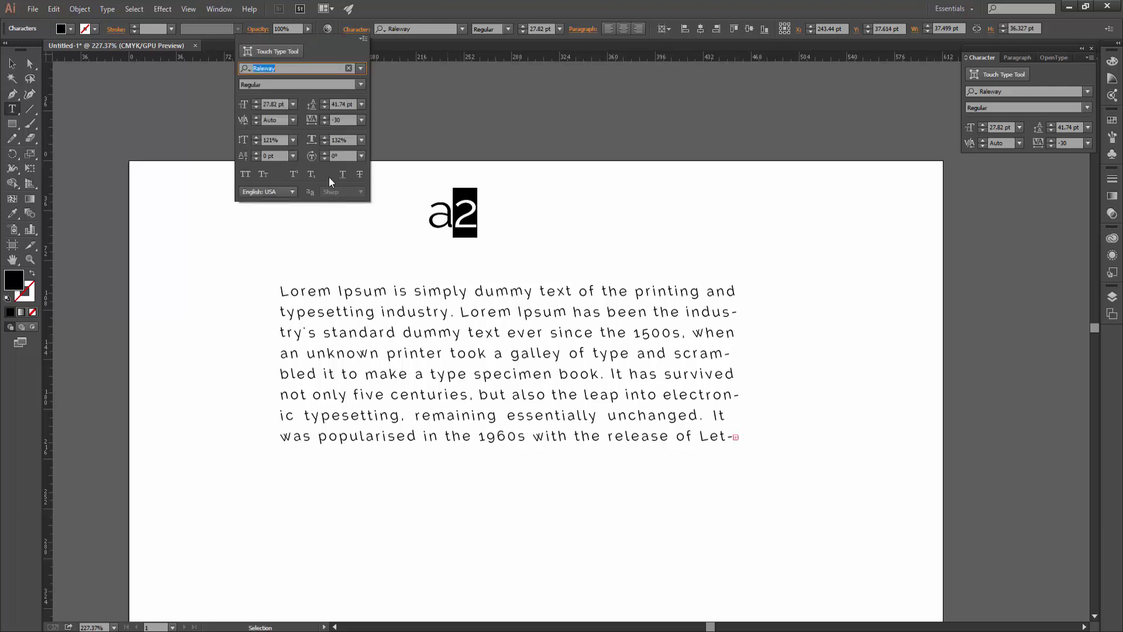
{"action": "left_click", "coordinate": [361, 175]}
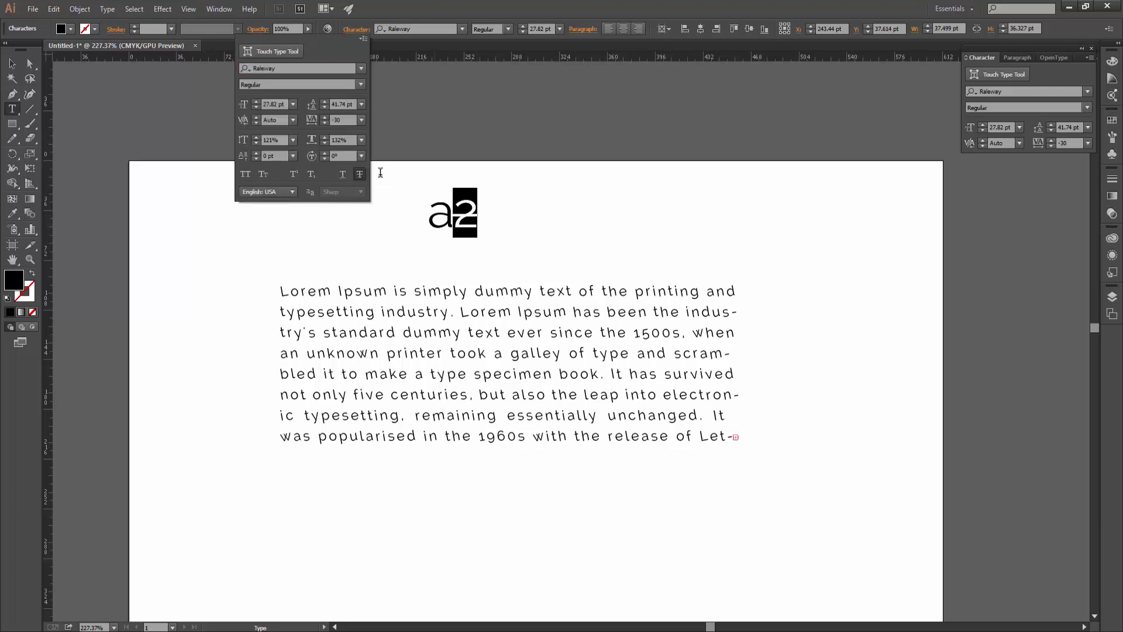
{"action": "left_click", "coordinate": [359, 175]}
{"action": "left_click", "coordinate": [342, 175]}
{"action": "left_click", "coordinate": [340, 175]}
{"action": "left_click", "coordinate": [311, 174]}
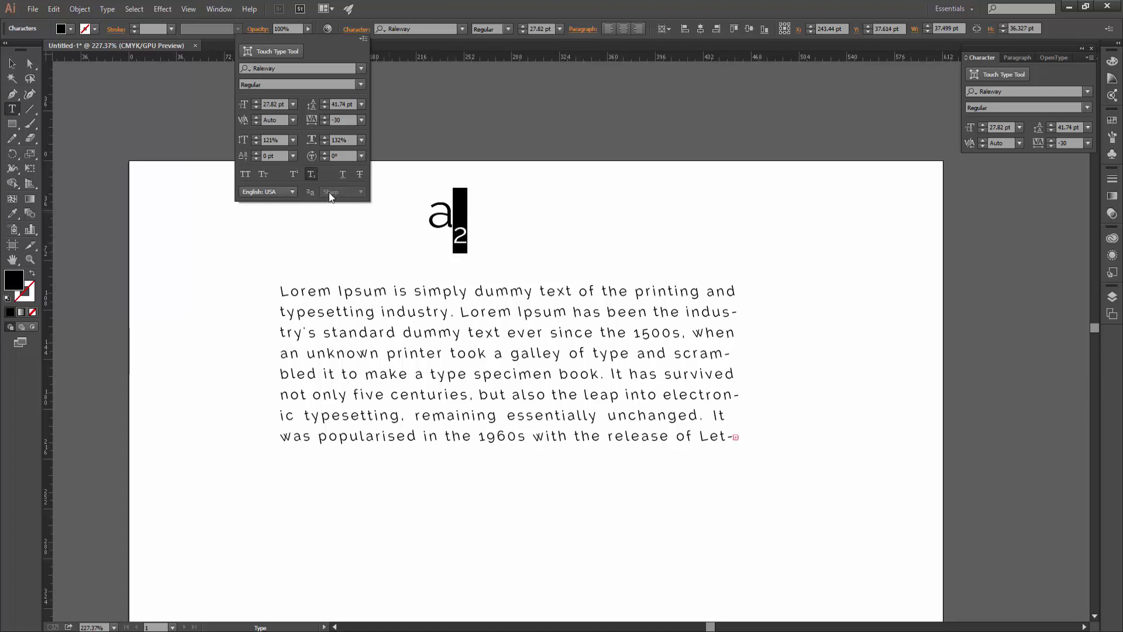
{"action": "left_click", "coordinate": [311, 174]}
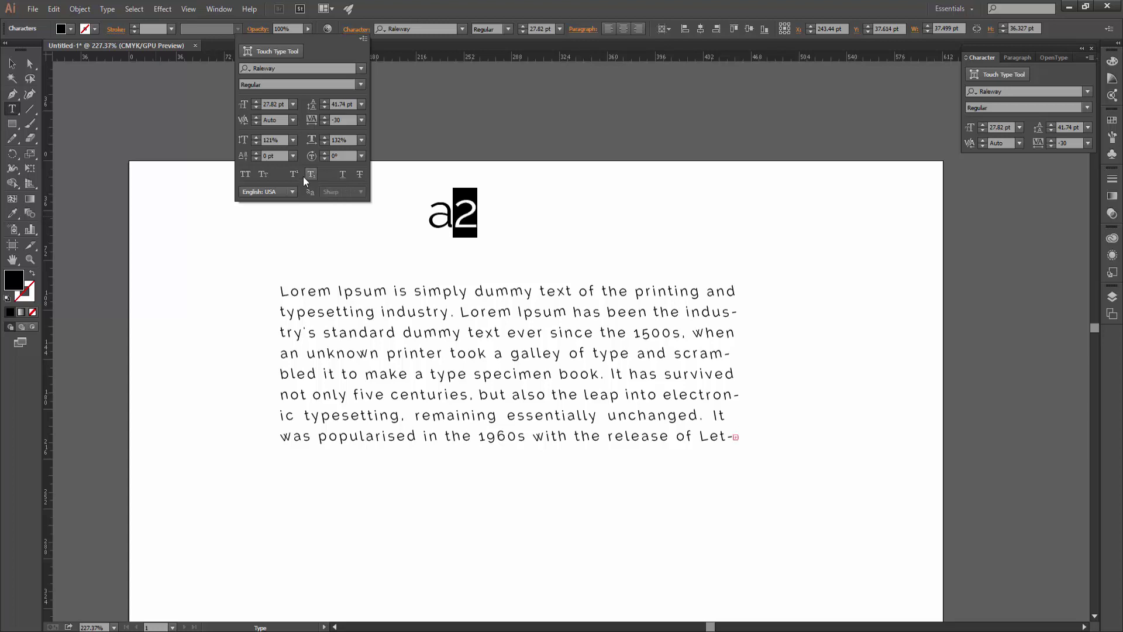
{"action": "left_click", "coordinate": [294, 175]}
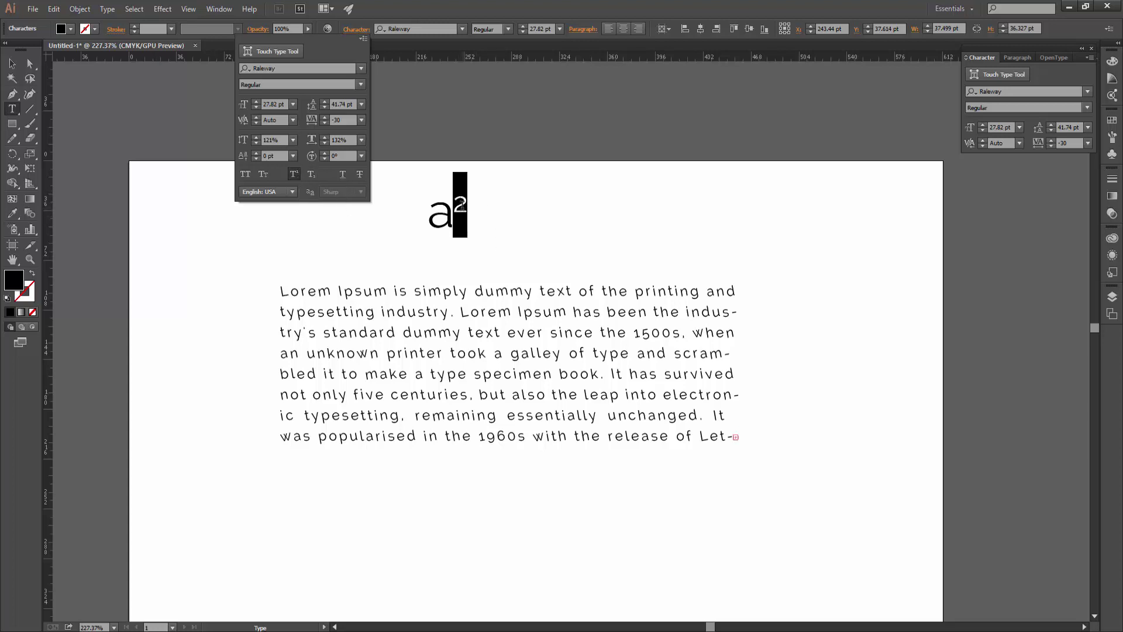
{"action": "left_click", "coordinate": [294, 174]}
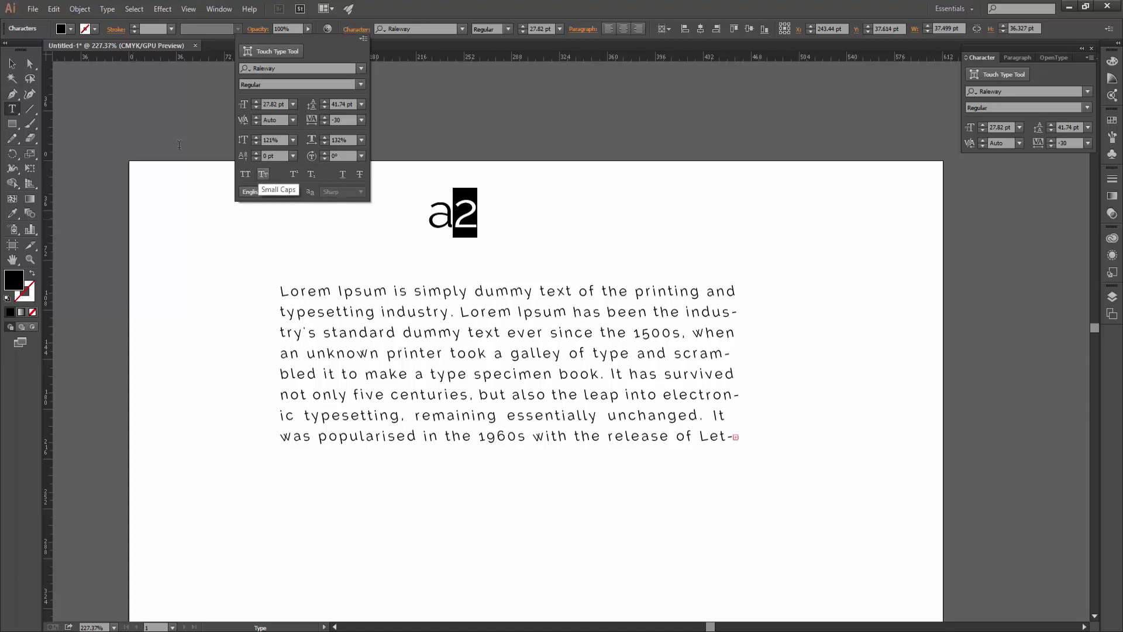
{"action": "left_click", "coordinate": [22, 28]}
{"action": "left_click", "coordinate": [449, 186]}
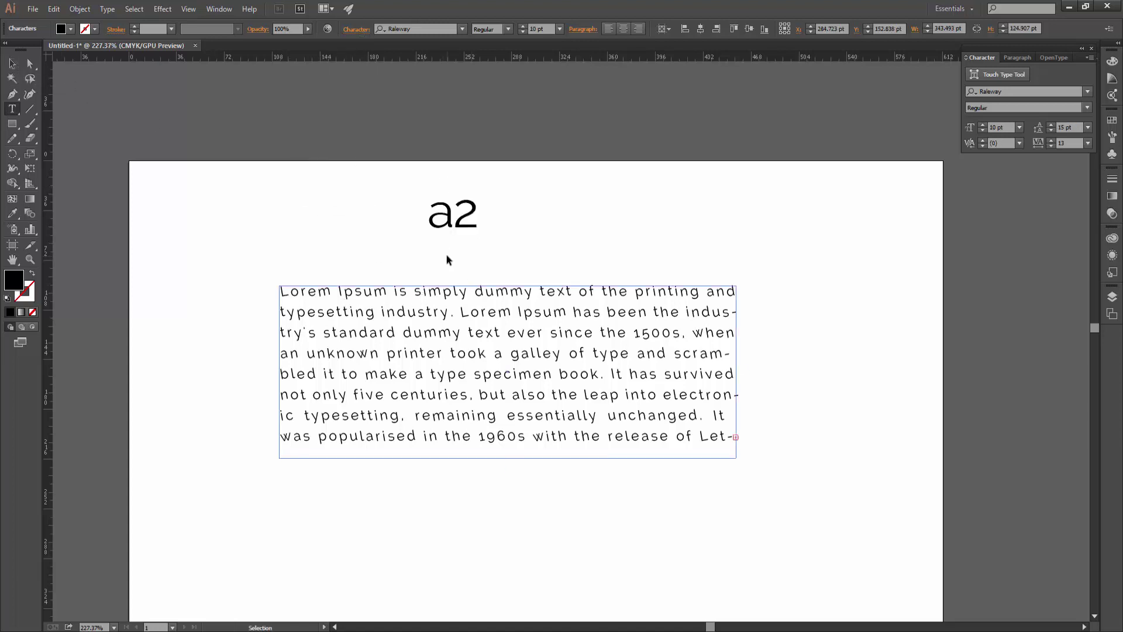
{"action": "left_click", "coordinate": [20, 69]}
Step: Retype the headline as 'Graphic school'
{"action": "double_click", "coordinate": [462, 216]}
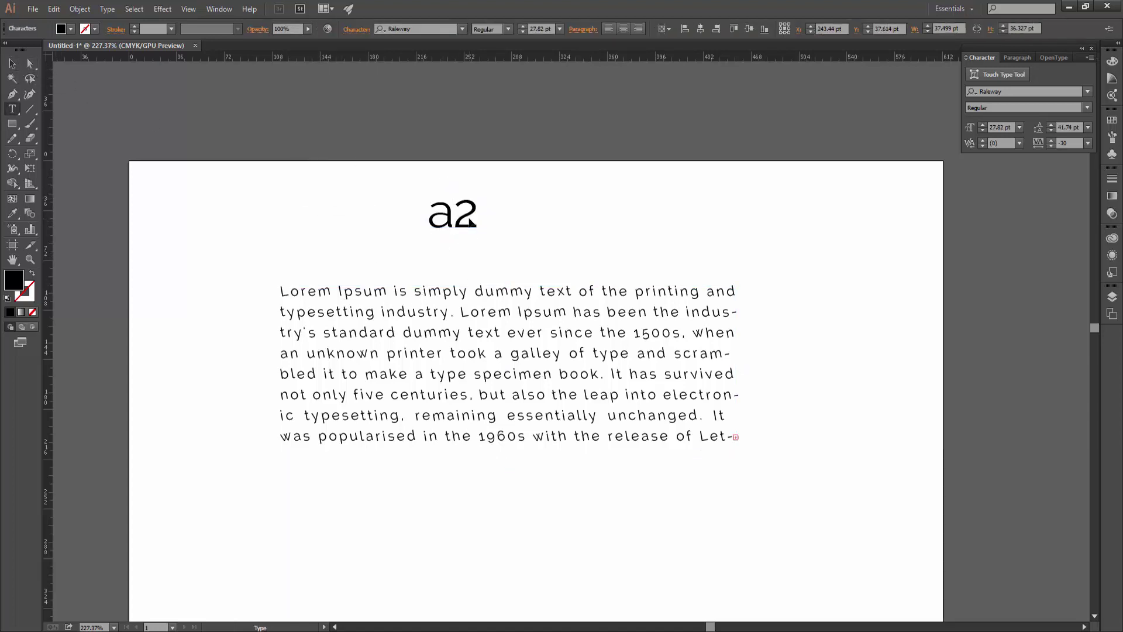
{"action": "type", "text": "gRA"}
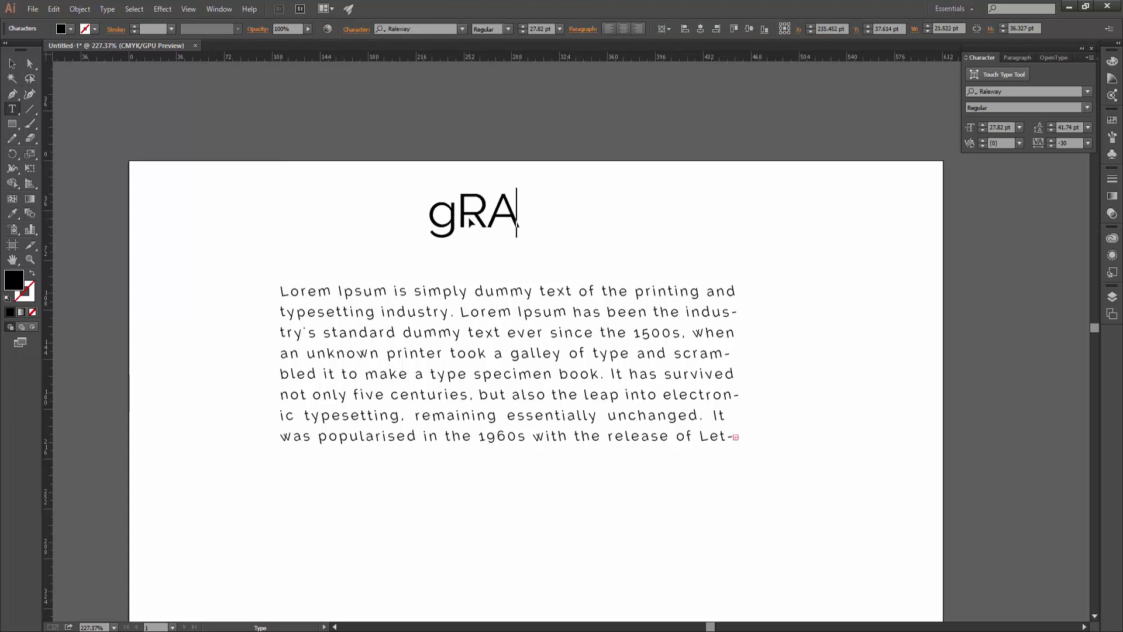
{"action": "double_click", "coordinate": [470, 223]}
{"action": "type", "text": "Graph"}
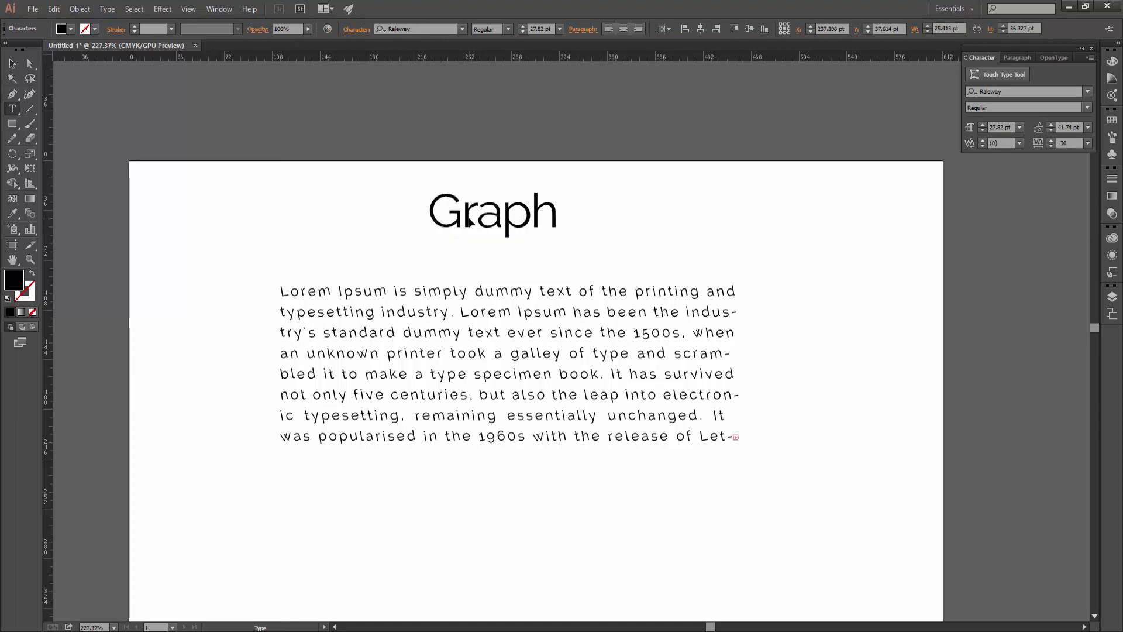
{"action": "type", "text": "ic schoo"}
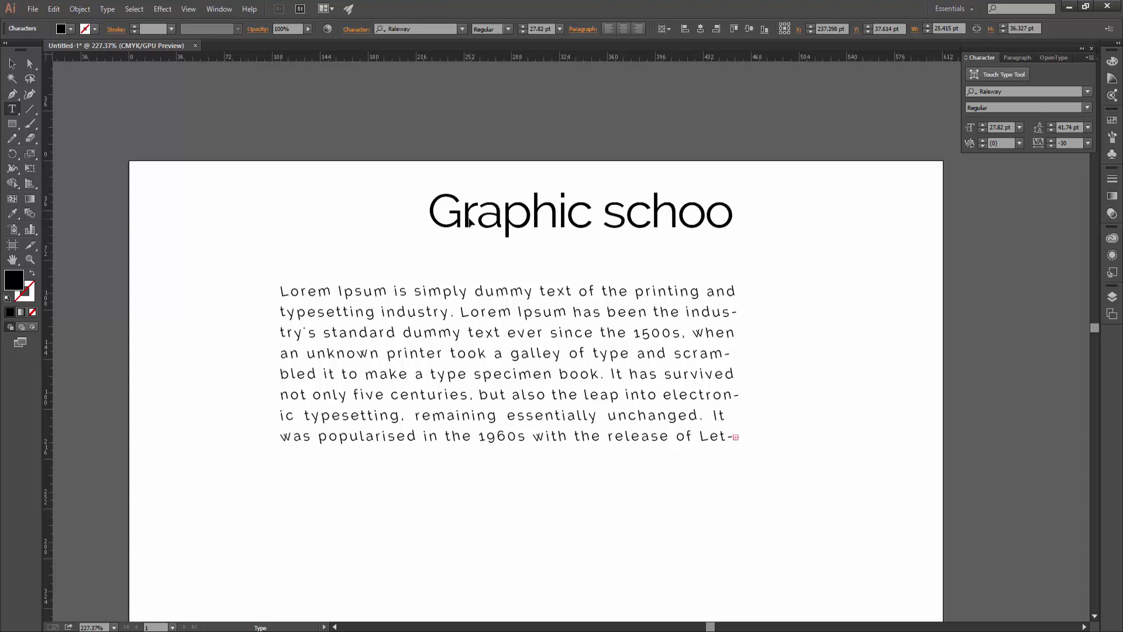
{"action": "type", "text": "l"}
{"action": "left_click", "coordinate": [12, 63]}
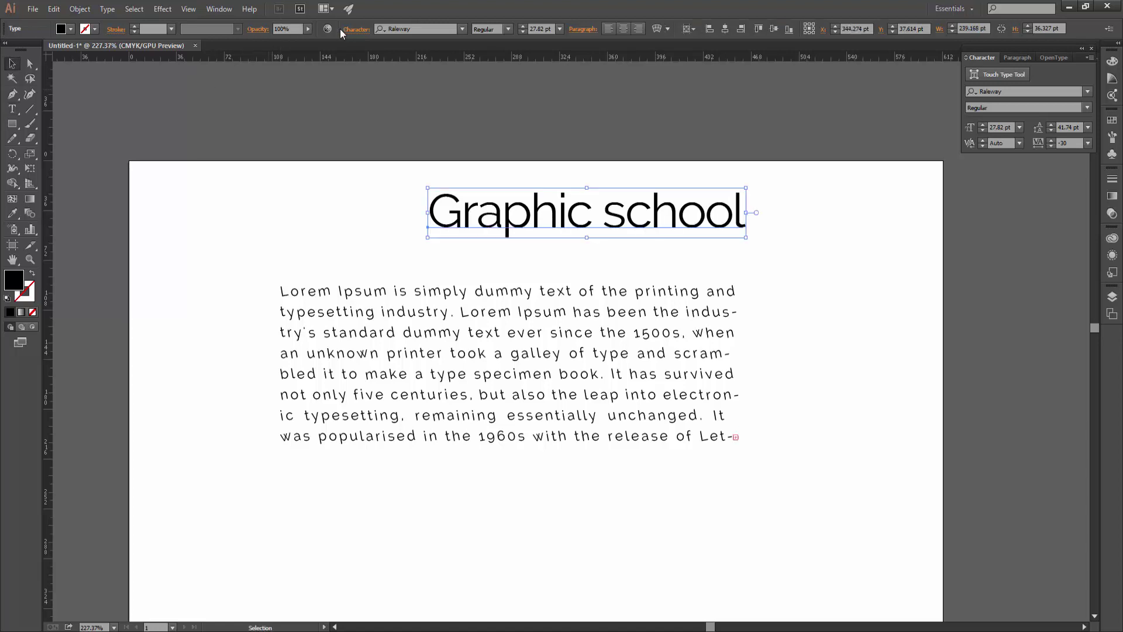
Step: Set the headline in Small Caps, then toggle All Caps on and off
{"action": "left_click", "coordinate": [357, 29]}
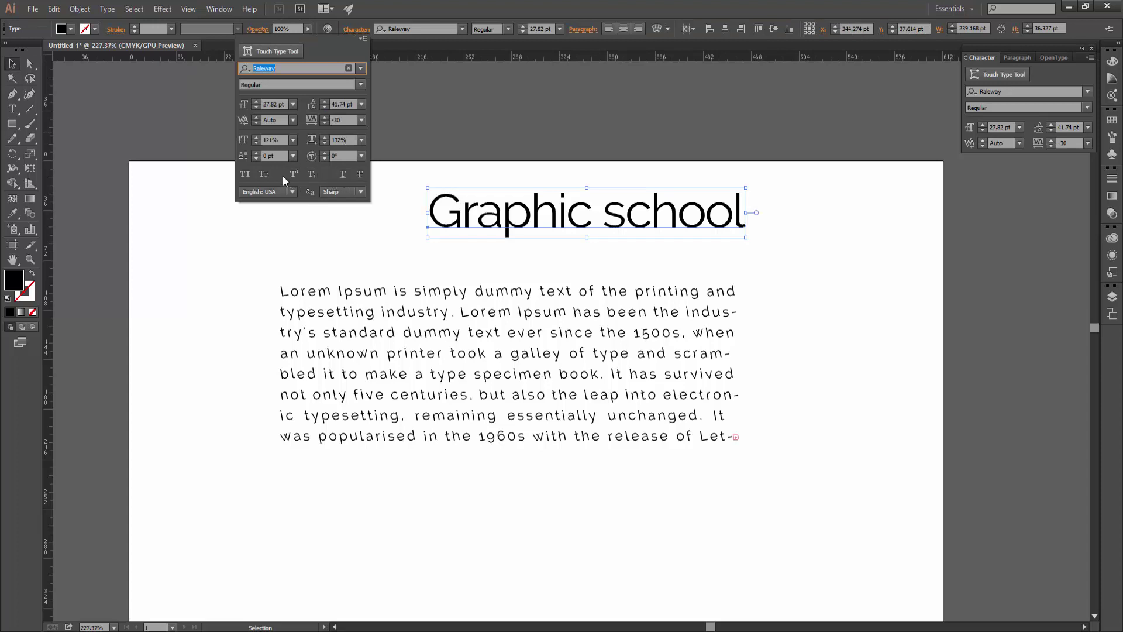
{"action": "left_click", "coordinate": [263, 174]}
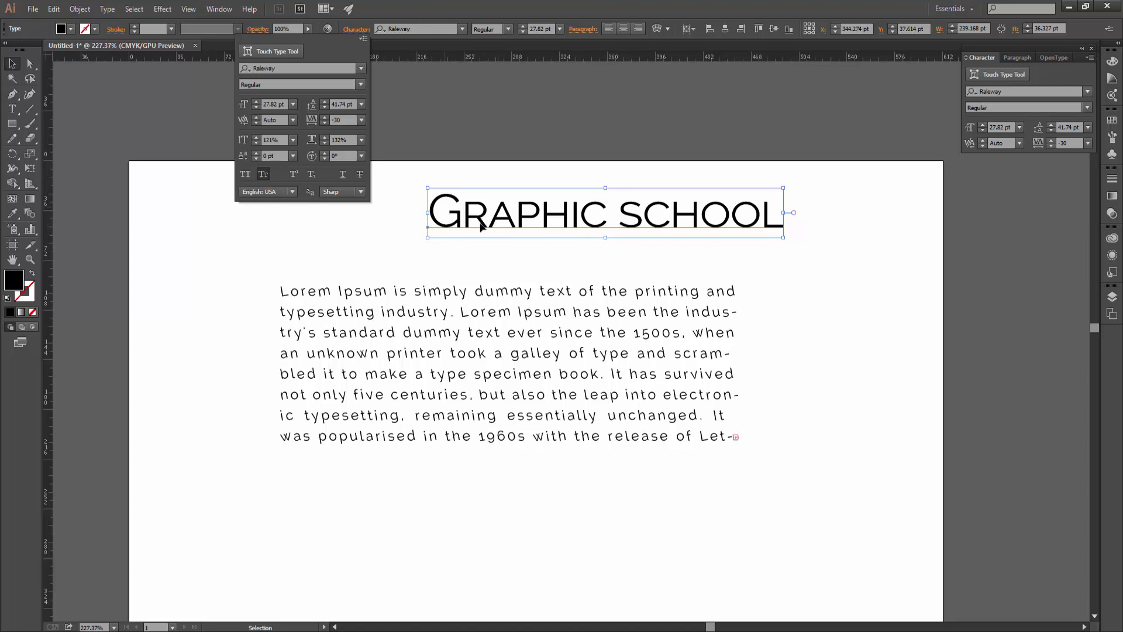
{"action": "key", "text": "ctrl+shift+k"}
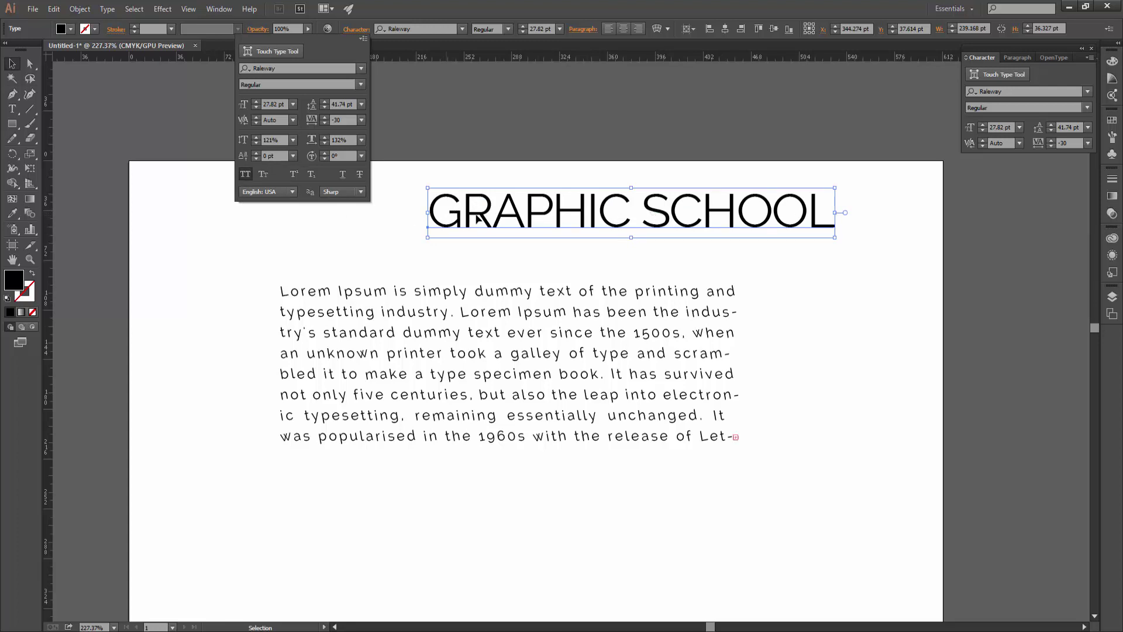
{"action": "key", "text": "ctrl+shift+k"}
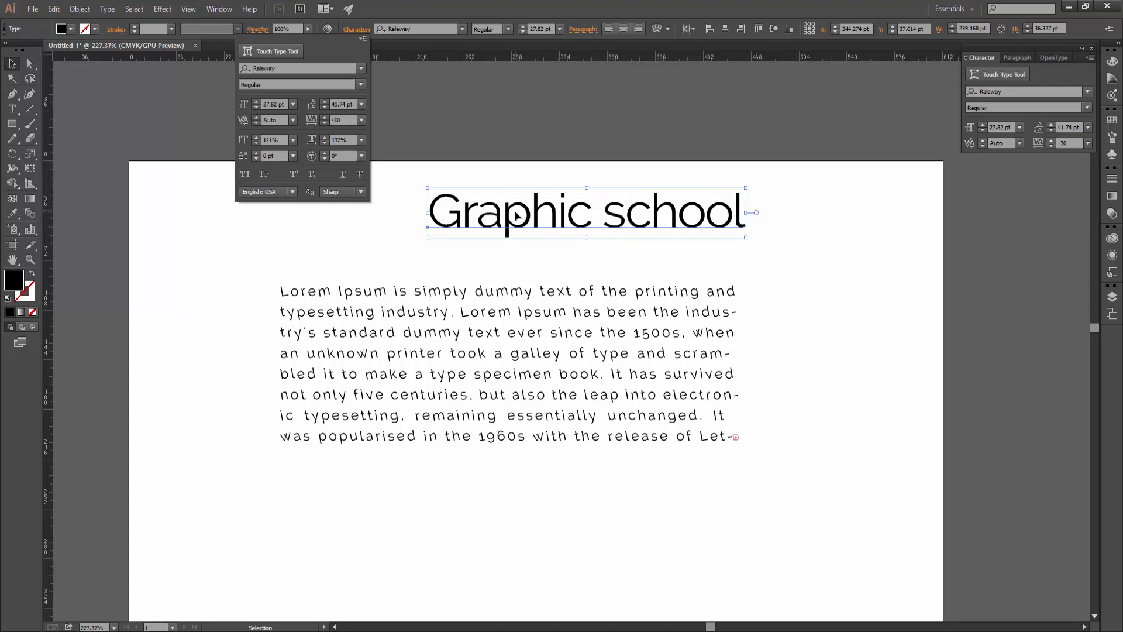
{"action": "left_click", "coordinate": [588, 117]}
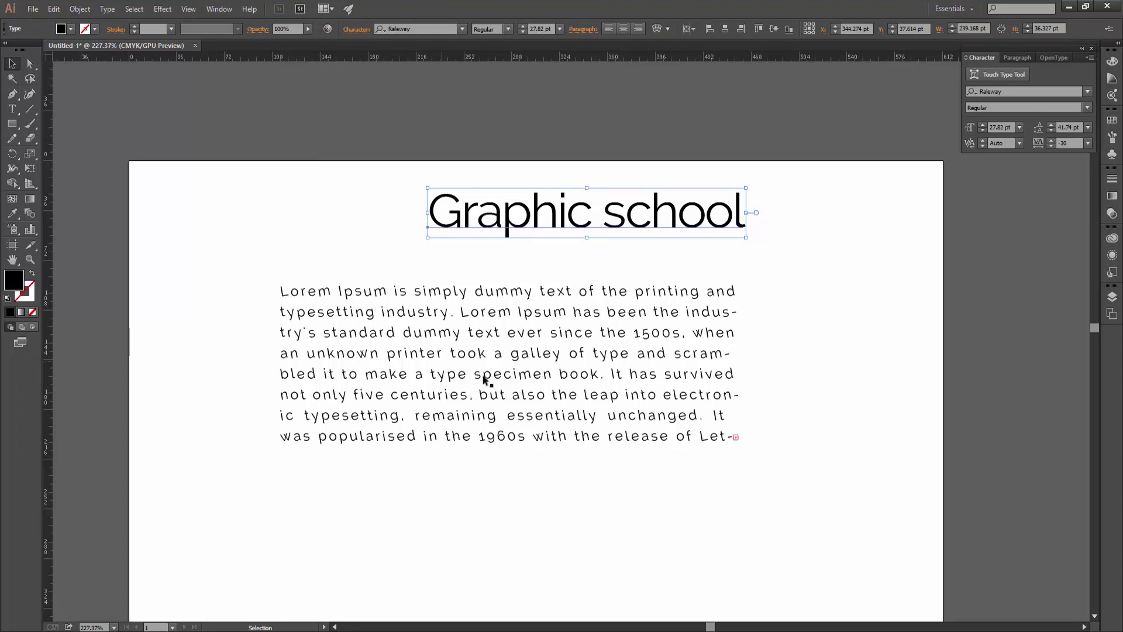
Step: Delete the title and body, draw a new area type box and paste Lorem Ipsum into it
{"action": "left_click_drag", "start_coordinate": [837, 480], "coordinate": [466, 185]}
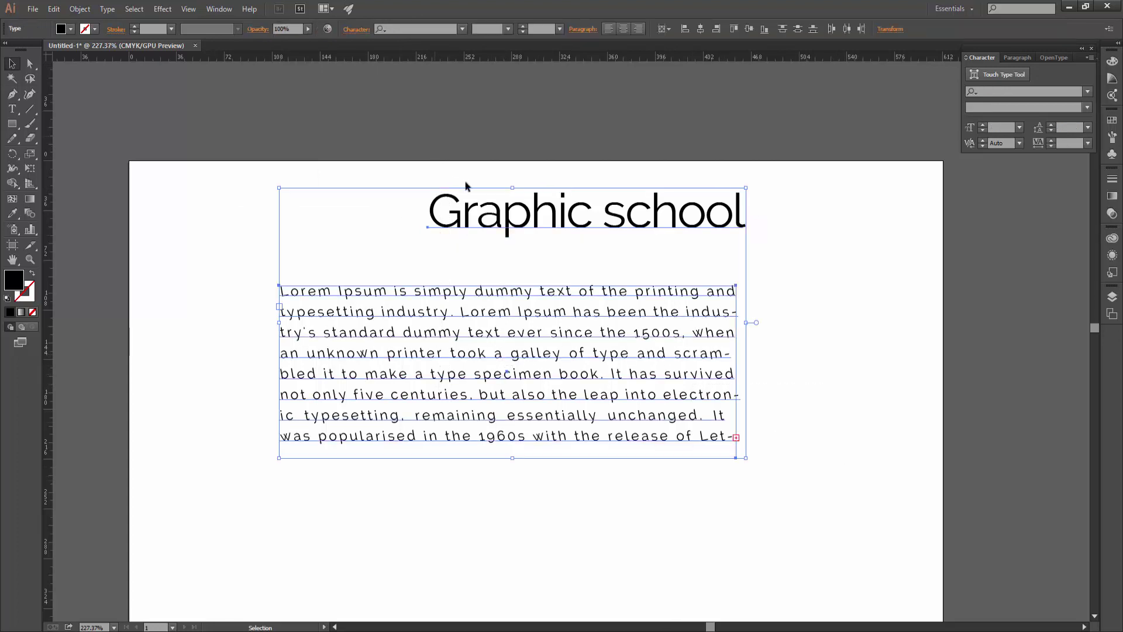
{"action": "key", "text": "Delete"}
{"action": "key", "text": "t"}
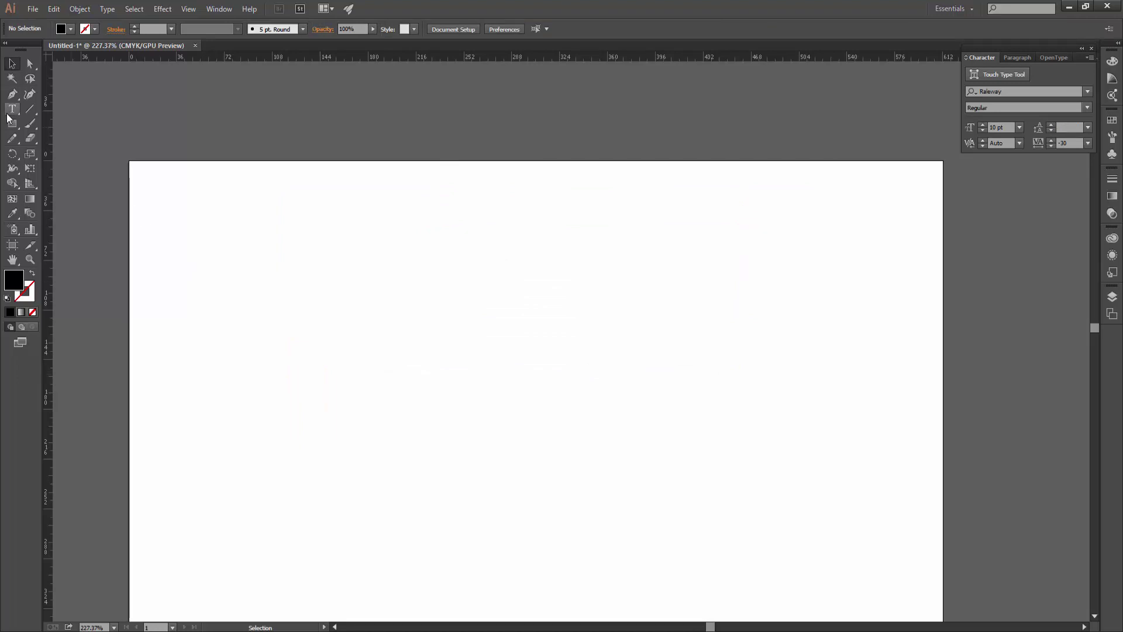
{"action": "mouse_move", "coordinate": [251, 254]}
{"action": "left_mouse_down"}
{"action": "mouse_move", "coordinate": [444, 477]}
{"action": "mouse_move", "coordinate": [425, 573]}
{"action": "left_mouse_up"}
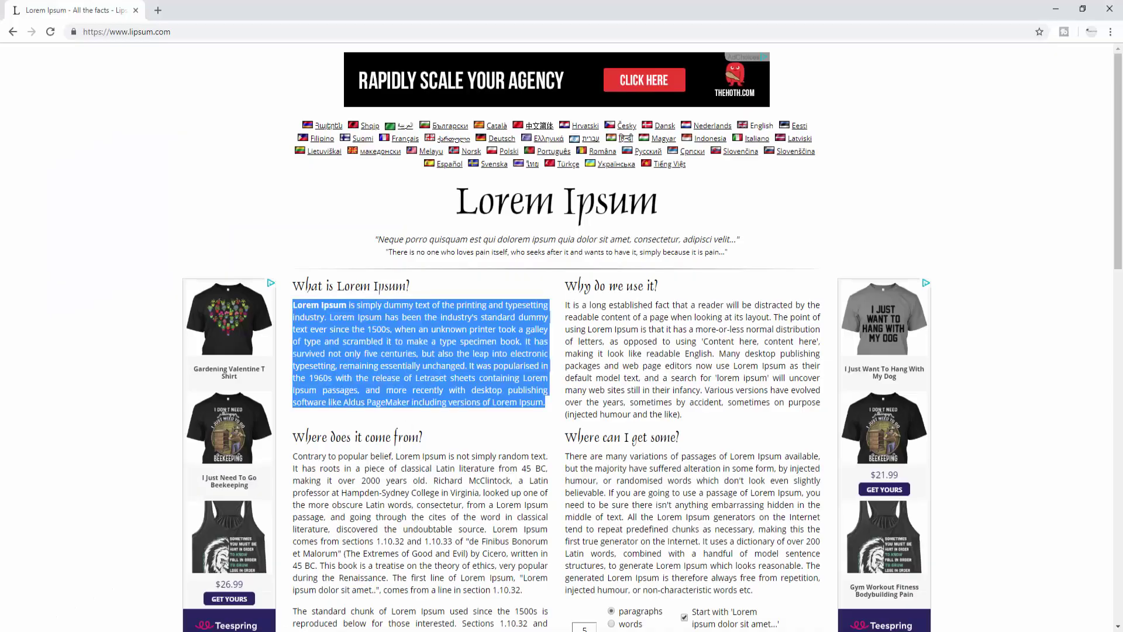
{"action": "key", "text": "ctrl+v"}
{"action": "key", "text": "ctrl+a"}
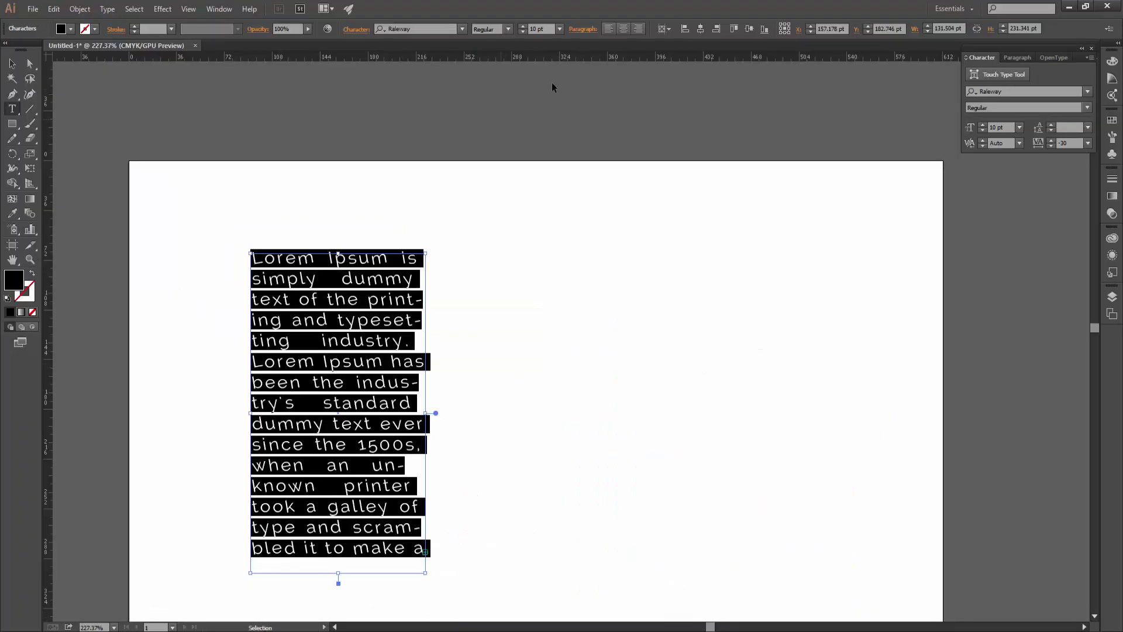
{"action": "left_click", "coordinate": [582, 29]}
Step: Reset character rotation to 0 and horizontal and vertical scale to 100%
{"action": "left_click", "coordinate": [358, 29]}
{"action": "left_click", "coordinate": [346, 155]}
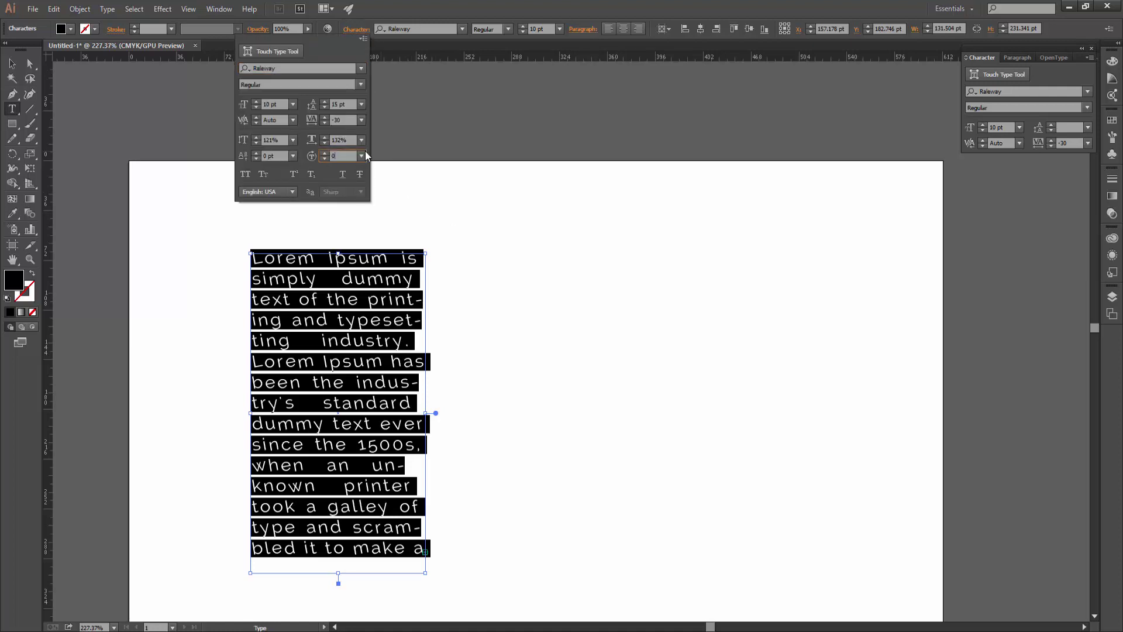
{"action": "key", "text": "Tab"}
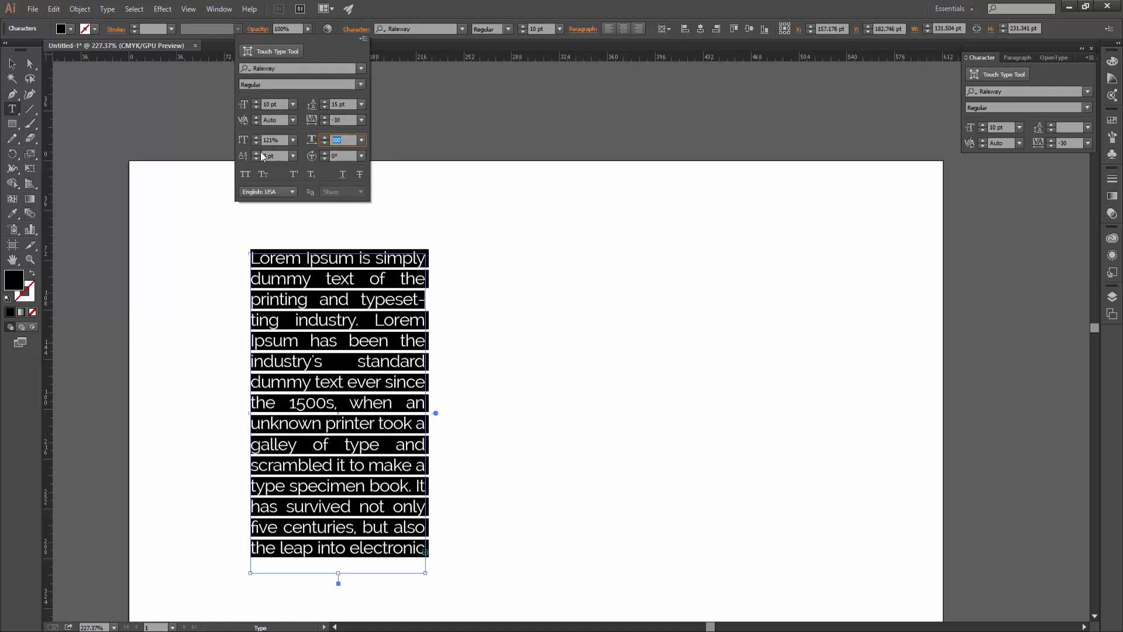
{"action": "type", "text": "0"}
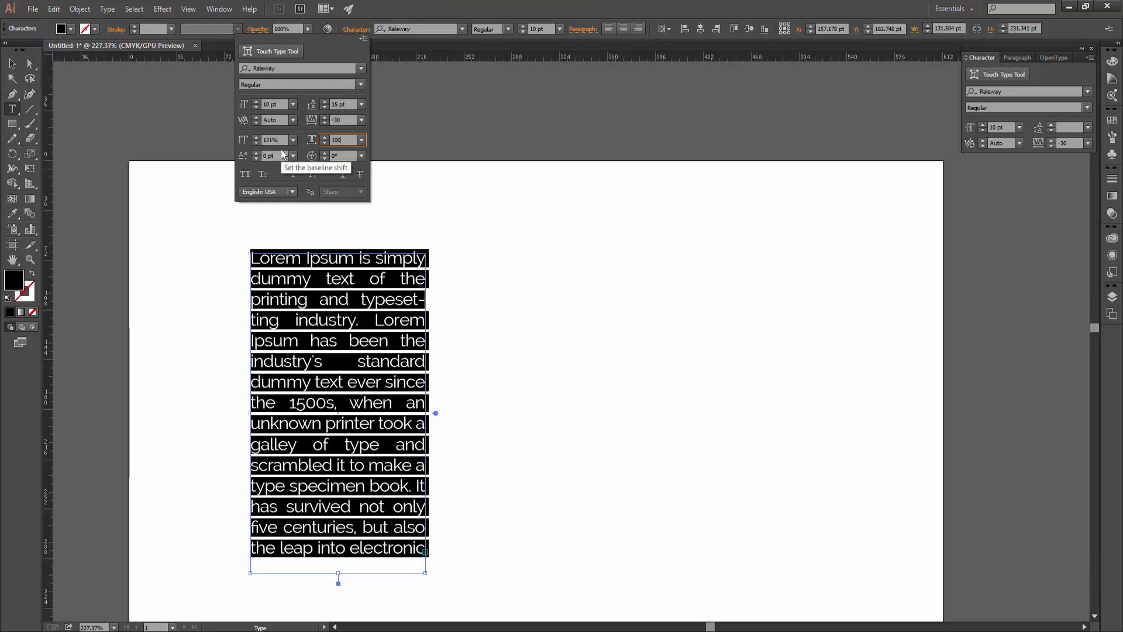
{"action": "key", "text": "Tab"}
{"action": "left_click", "coordinate": [362, 120]}
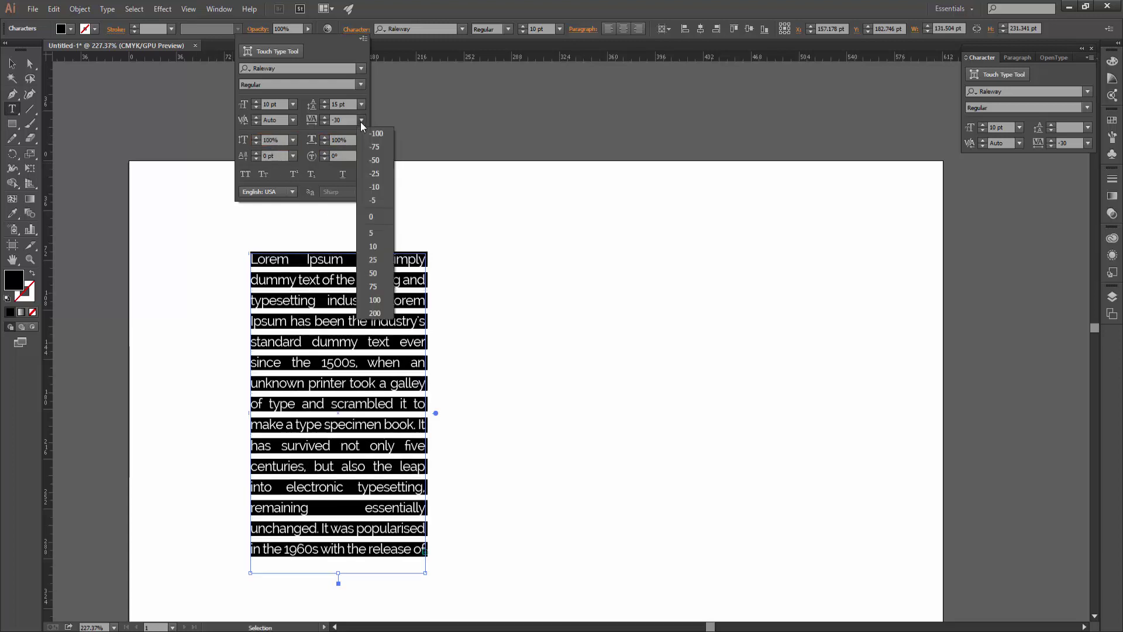
Step: Try tracking -100, reset tracking to 0 and set leading back to Auto
{"action": "left_click", "coordinate": [368, 155]}
{"action": "left_click", "coordinate": [362, 120]}
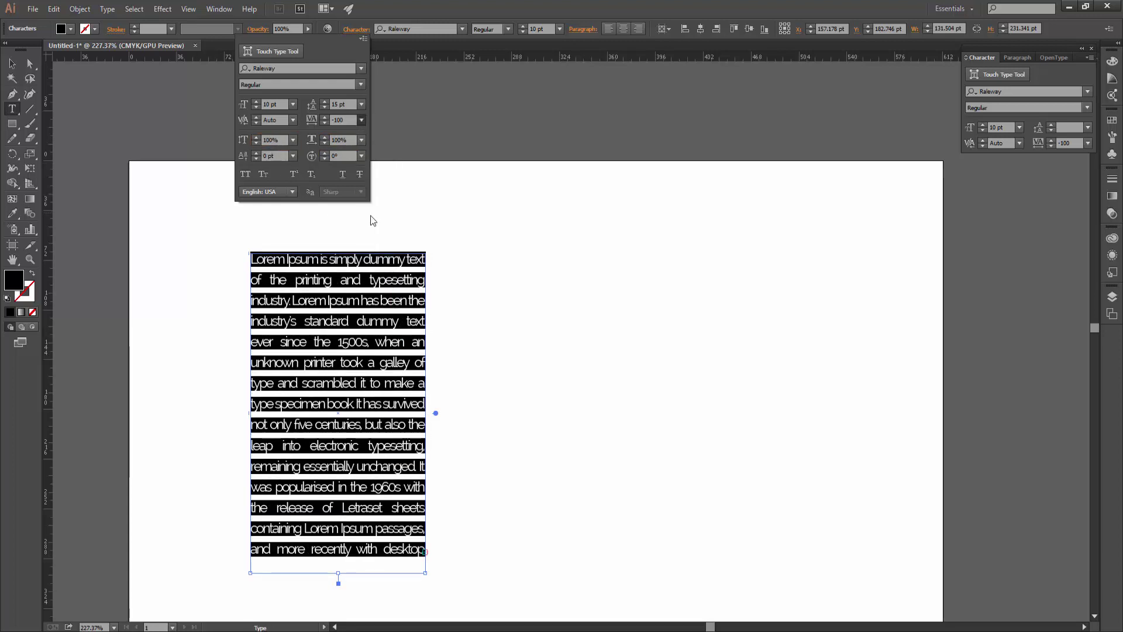
{"action": "left_click", "coordinate": [370, 216]}
{"action": "left_click", "coordinate": [362, 104]}
{"action": "left_click", "coordinate": [373, 134]}
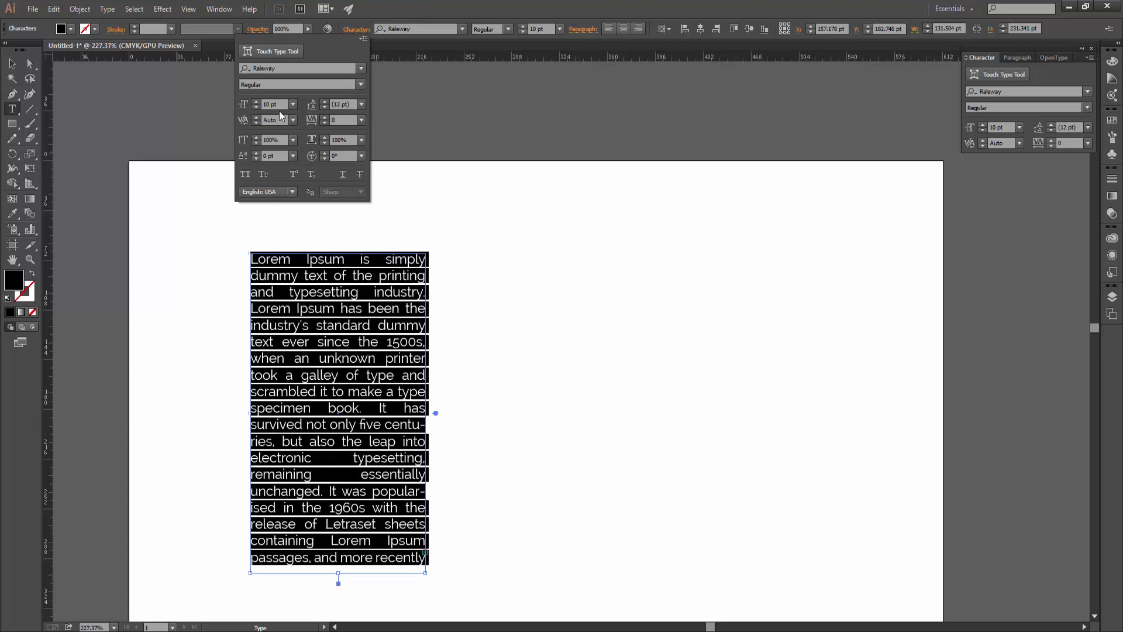
Step: Exit the character settings, deselect the paragraph and return to the Selection tool
{"action": "key", "text": "Escape"}
{"action": "key", "text": "ctrl+shift+a"}
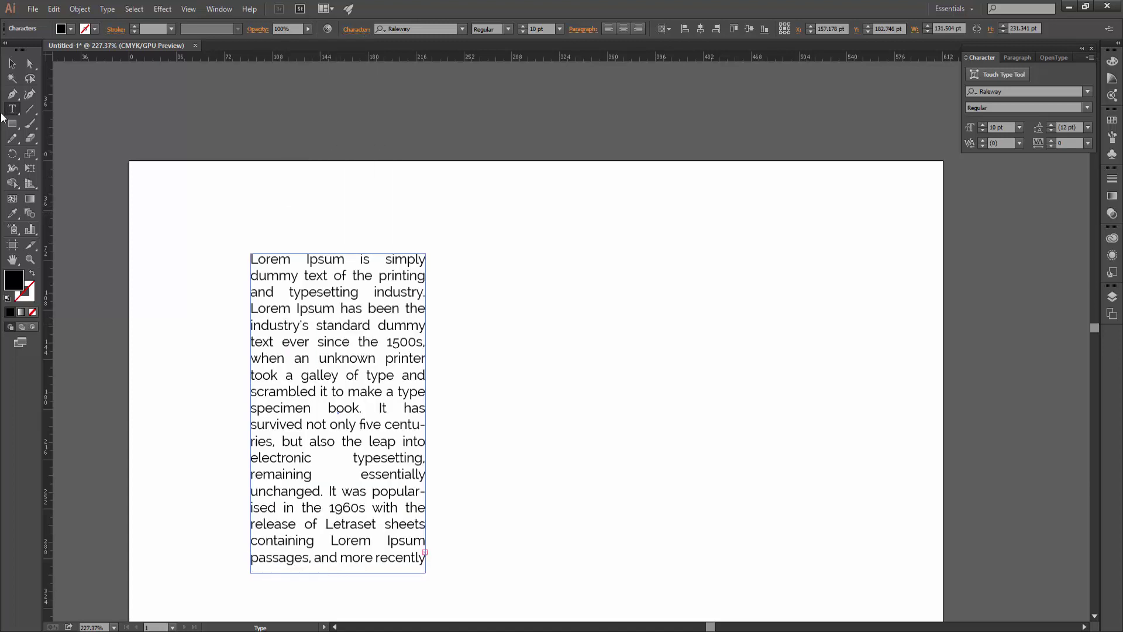
{"action": "left_click", "coordinate": [10, 66]}
{"action": "scroll", "coordinate": [426, 226], "scroll_direction": "down", "scroll_amount": 1}
{"action": "left_click", "coordinate": [107, 11]}
{"action": "mouse_move", "coordinate": [123, 36]}
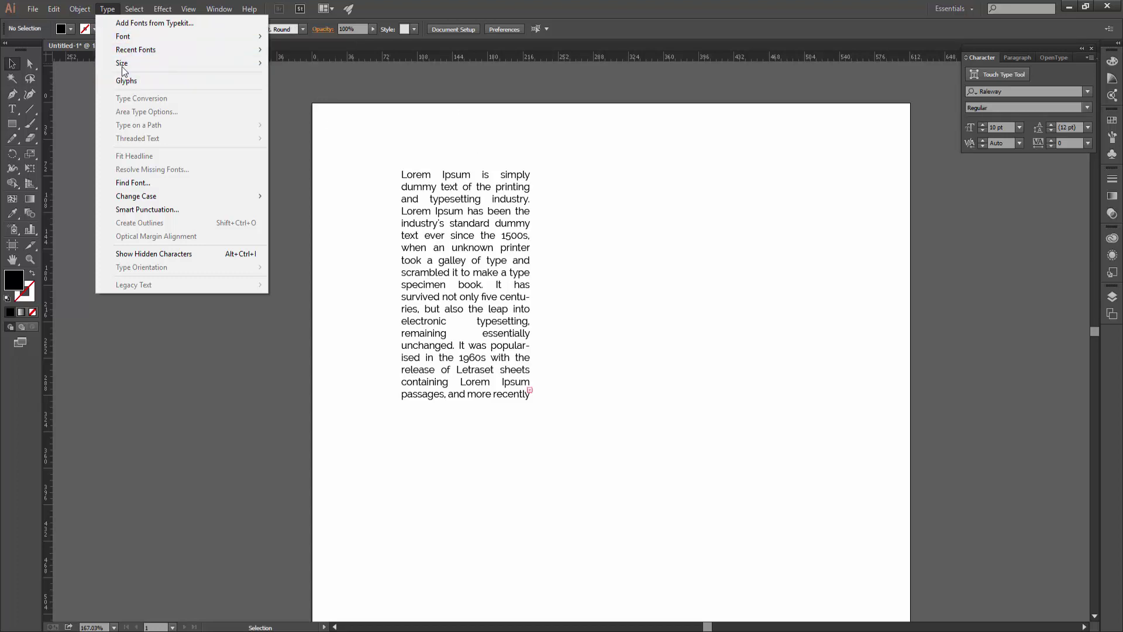
{"action": "mouse_move", "coordinate": [121, 63]}
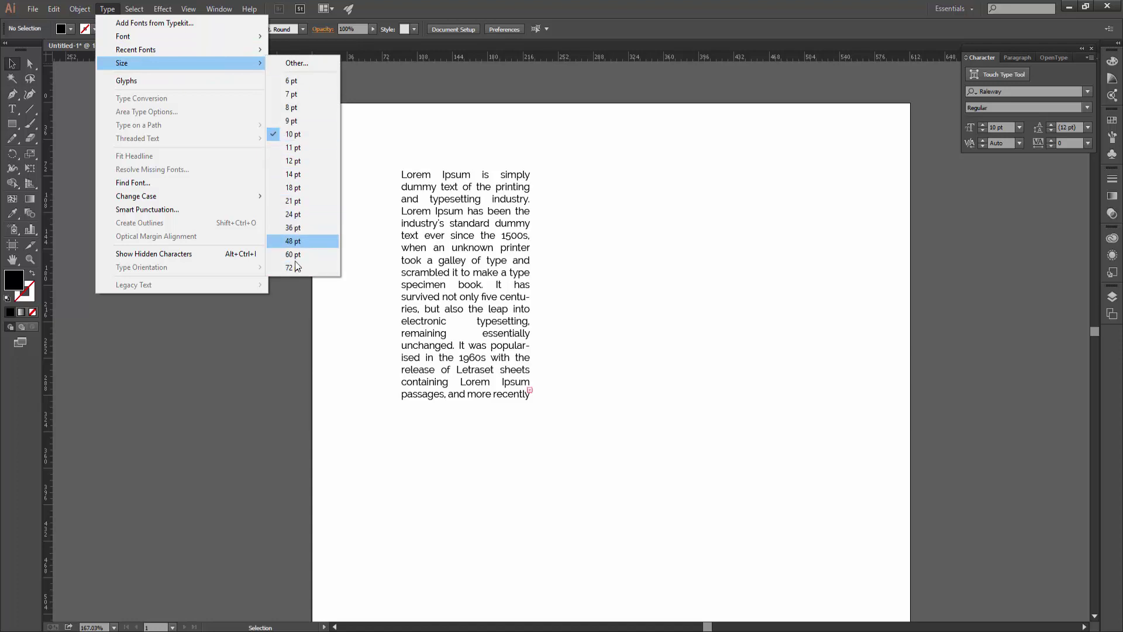
Step: With the Glyphs panel open, start new text beside the paragraph with a y glyph
{"action": "left_click", "coordinate": [121, 80]}
{"action": "left_click_drag", "start_coordinate": [276, 124], "coordinate": [278, 170]}
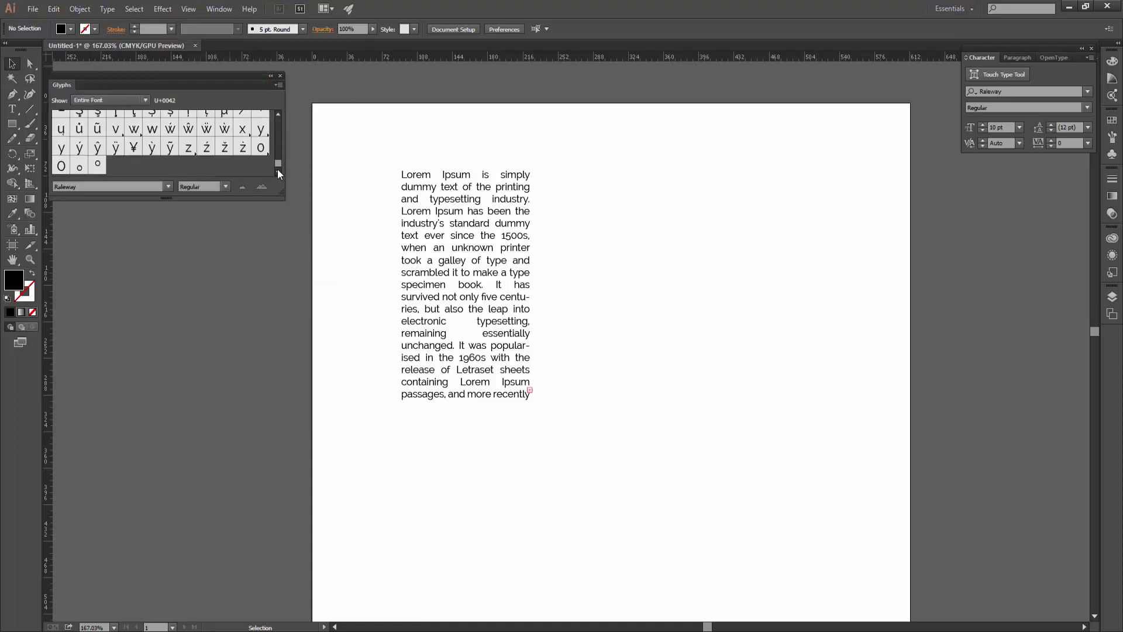
{"action": "left_click", "coordinate": [484, 293]}
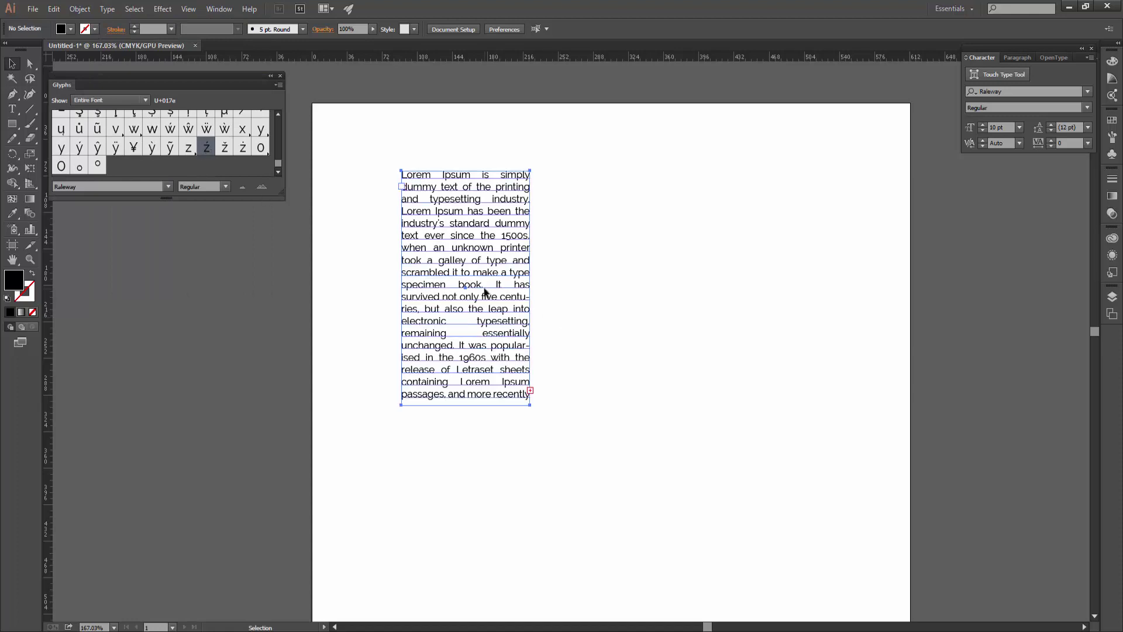
{"action": "left_click", "coordinate": [622, 314]}
{"action": "left_click", "coordinate": [11, 109]}
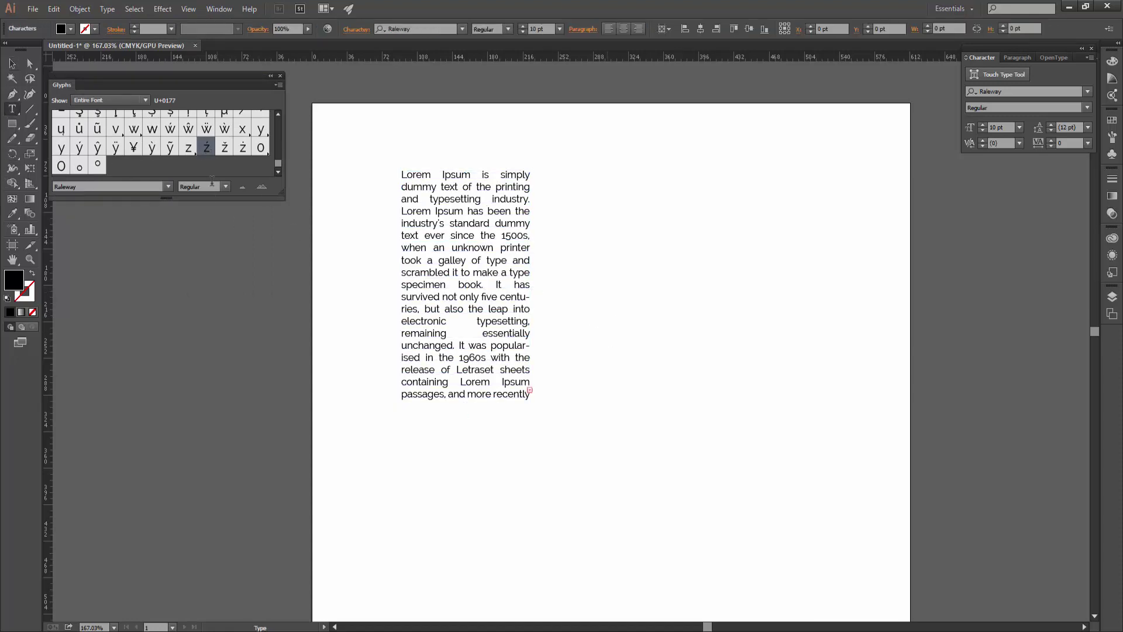
{"action": "double_click", "coordinate": [257, 129]}
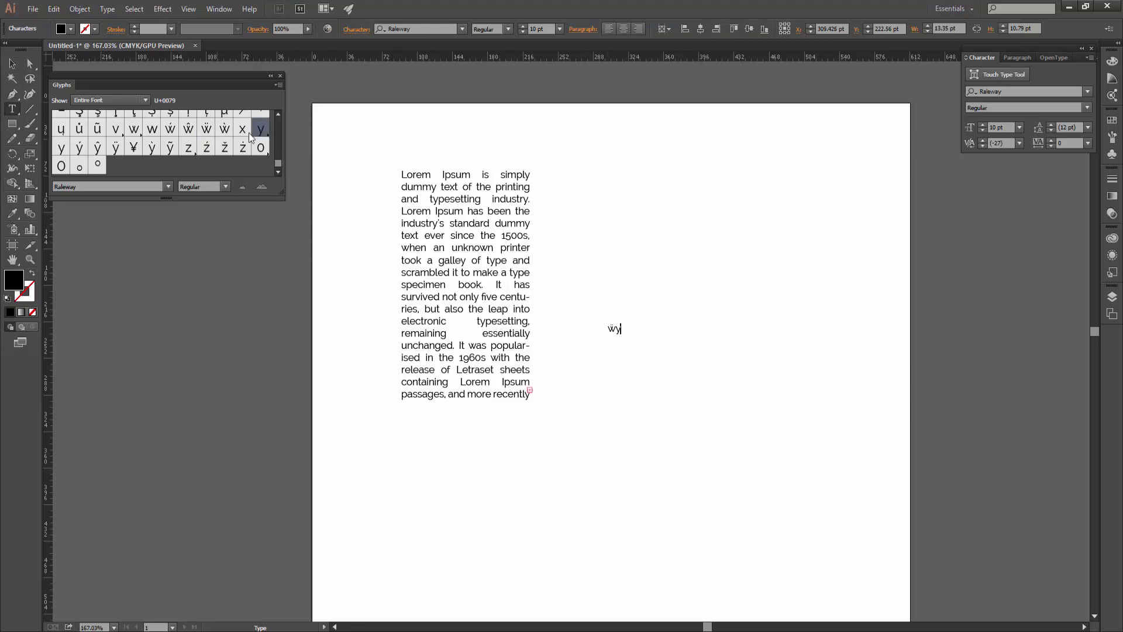
Step: Add the fi ligature and an alternate P glyph to the sample
{"action": "left_click", "coordinate": [93, 100]}
{"action": "left_click", "coordinate": [103, 162]}
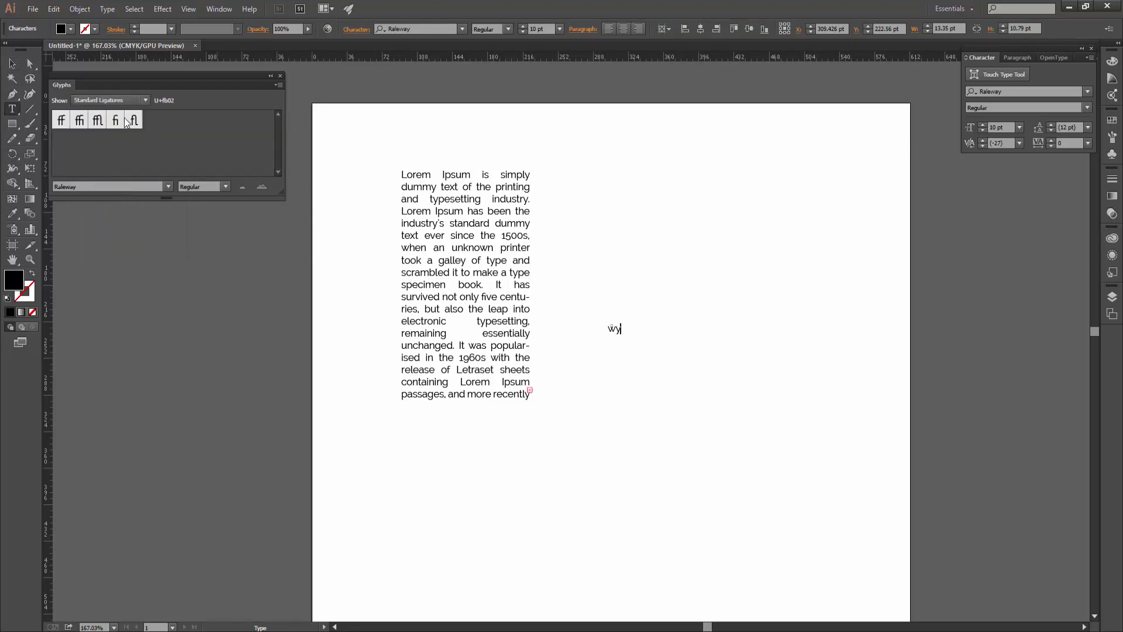
{"action": "left_click", "coordinate": [108, 100]}
{"action": "left_click", "coordinate": [96, 145]}
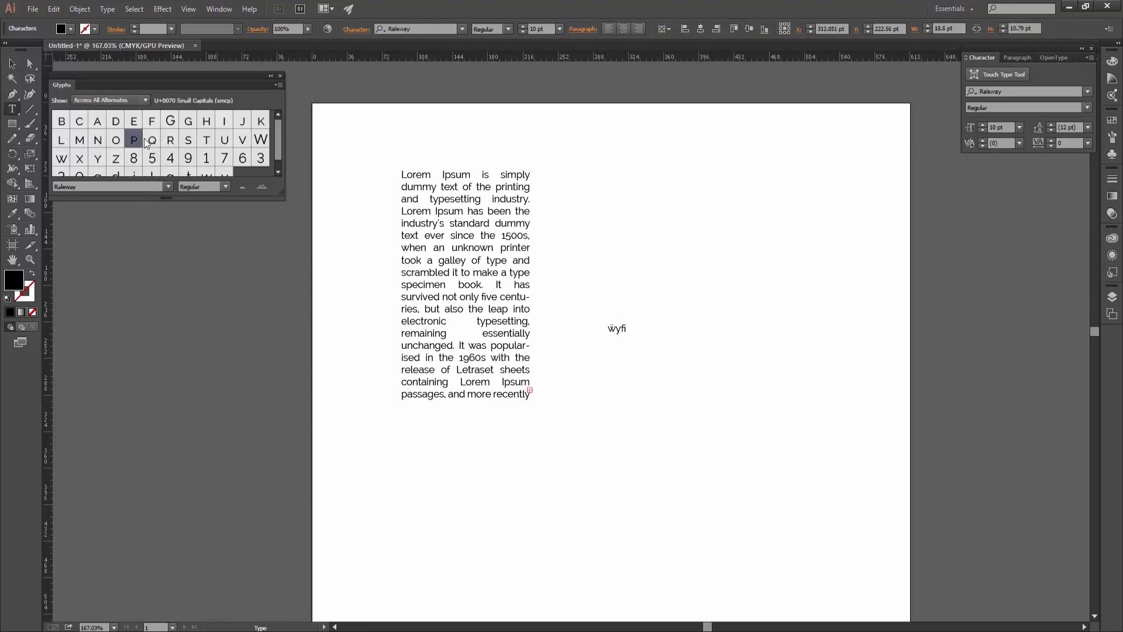
{"action": "double_click", "coordinate": [134, 129]}
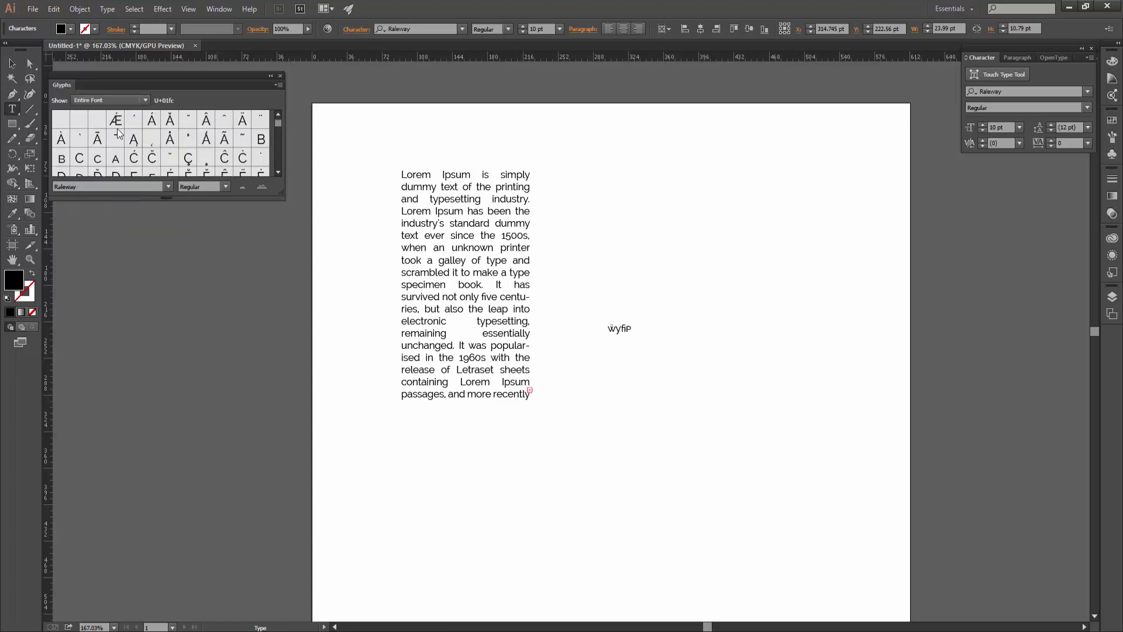
Step: Add a small-capital glyph, then close the Glyphs panel and select the sample
{"action": "left_click", "coordinate": [93, 100]}
{"action": "left_click", "coordinate": [124, 215]}
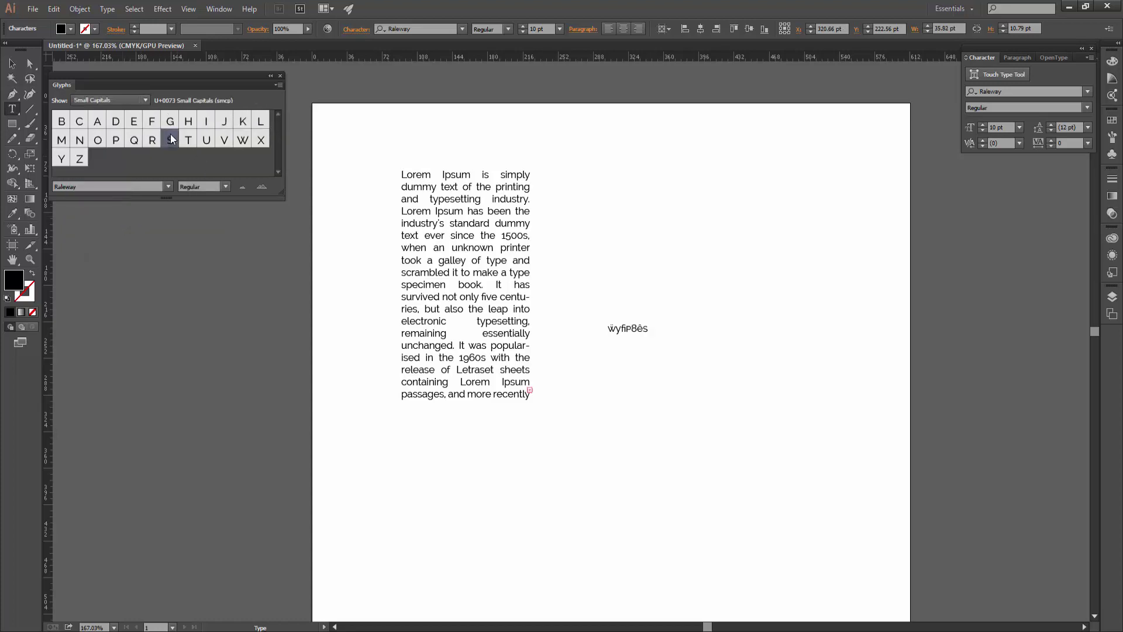
{"action": "left_click", "coordinate": [142, 183]}
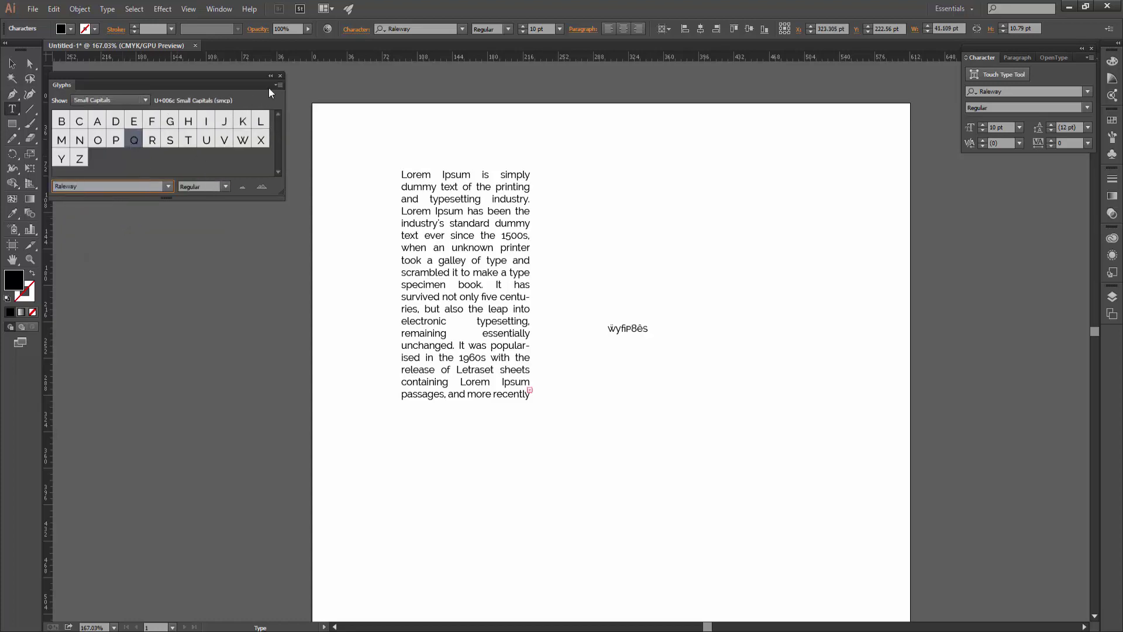
{"action": "left_click", "coordinate": [279, 76]}
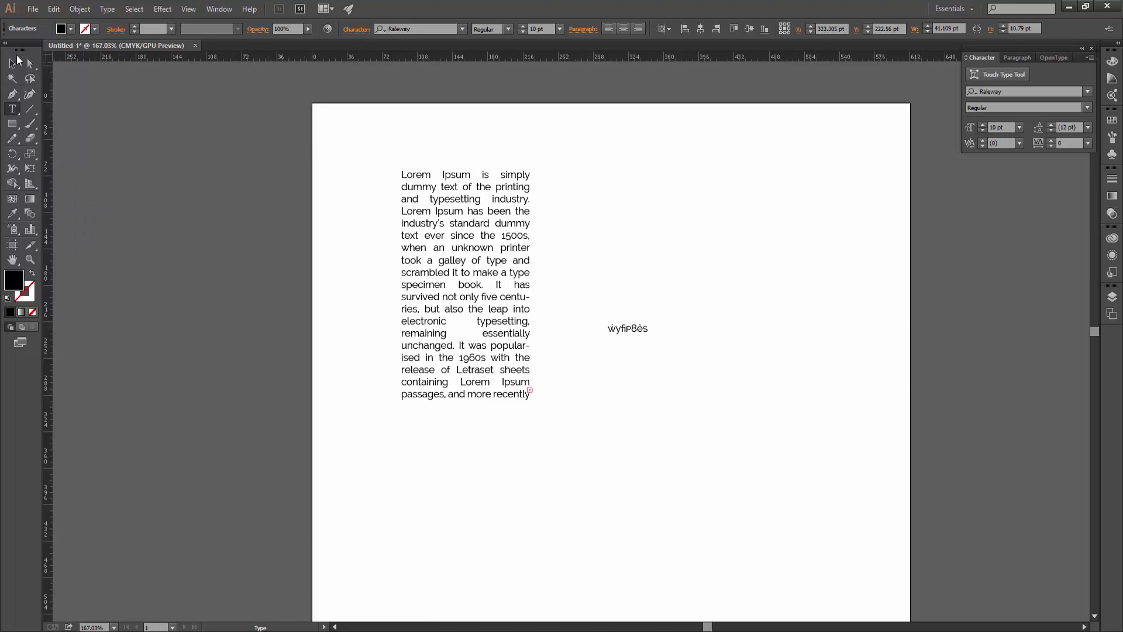
{"action": "left_click", "coordinate": [13, 63]}
Step: Delete the glyph sample and drag the paragraph frame's corner to widen it
{"action": "key", "text": "Delete"}
{"action": "left_click", "coordinate": [107, 9]}
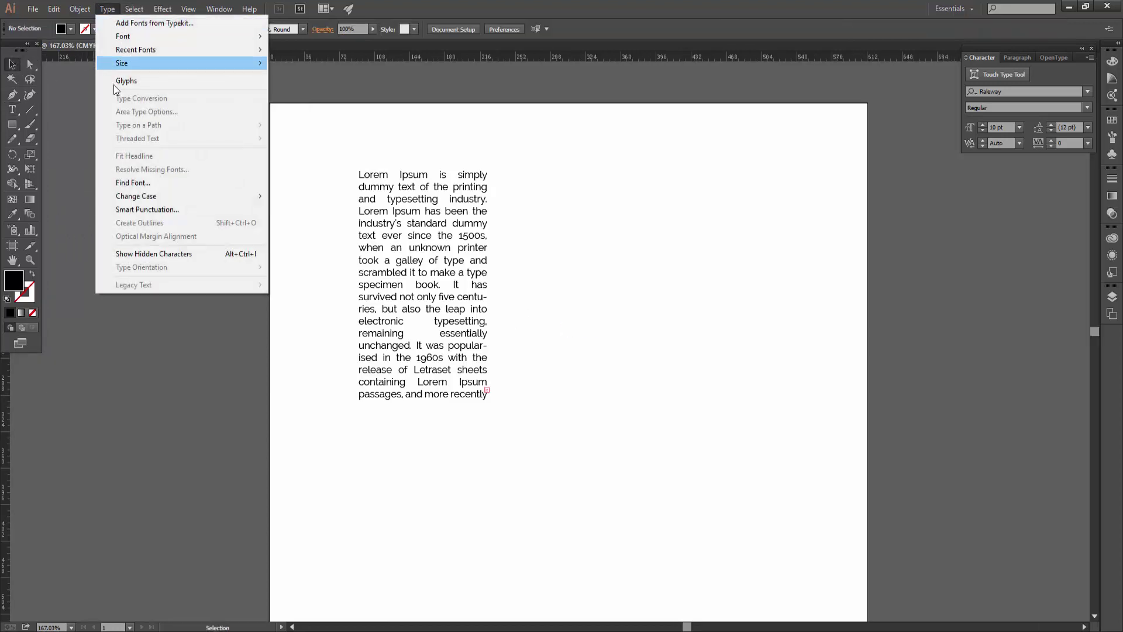
{"action": "left_click", "coordinate": [445, 273]}
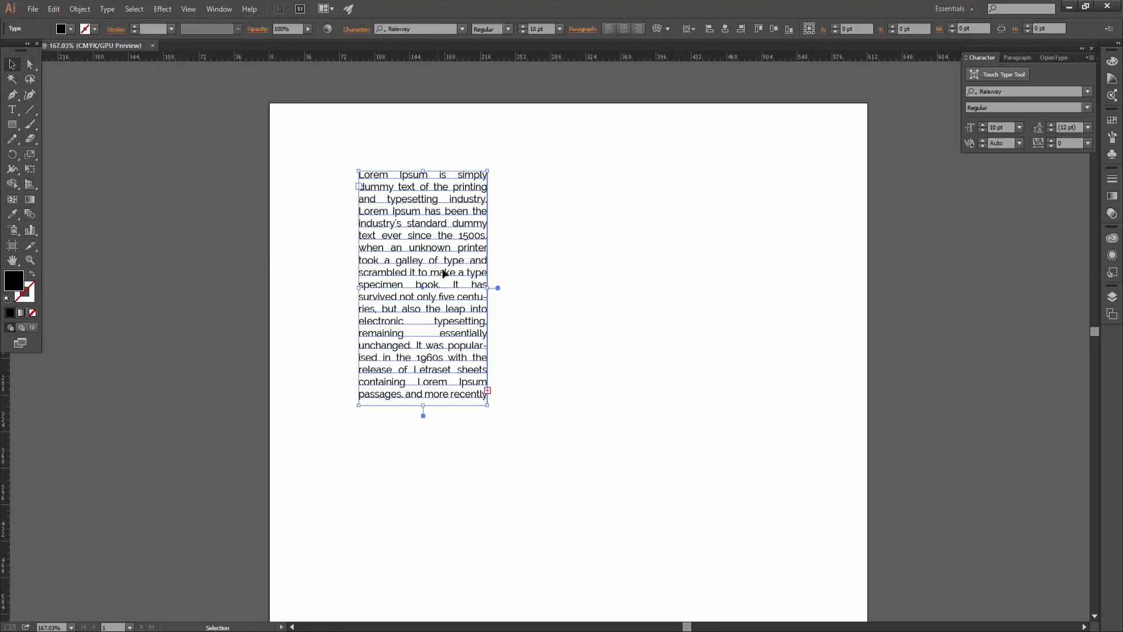
{"action": "left_click_drag", "start_coordinate": [487, 405], "coordinate": [694, 516]}
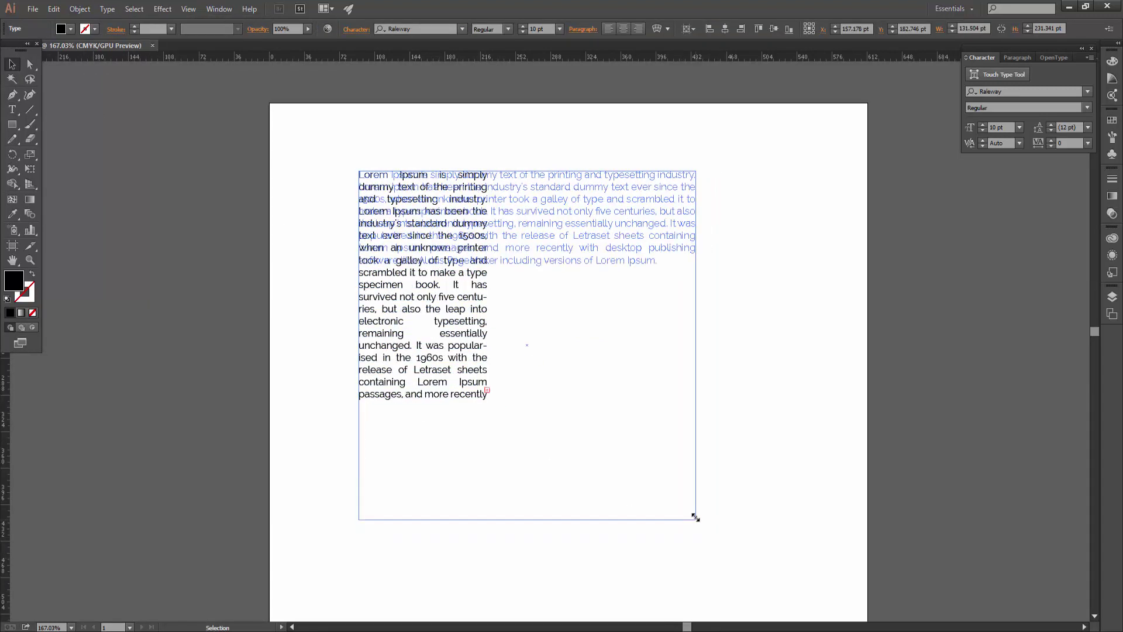
{"action": "left_click", "coordinate": [133, 8]}
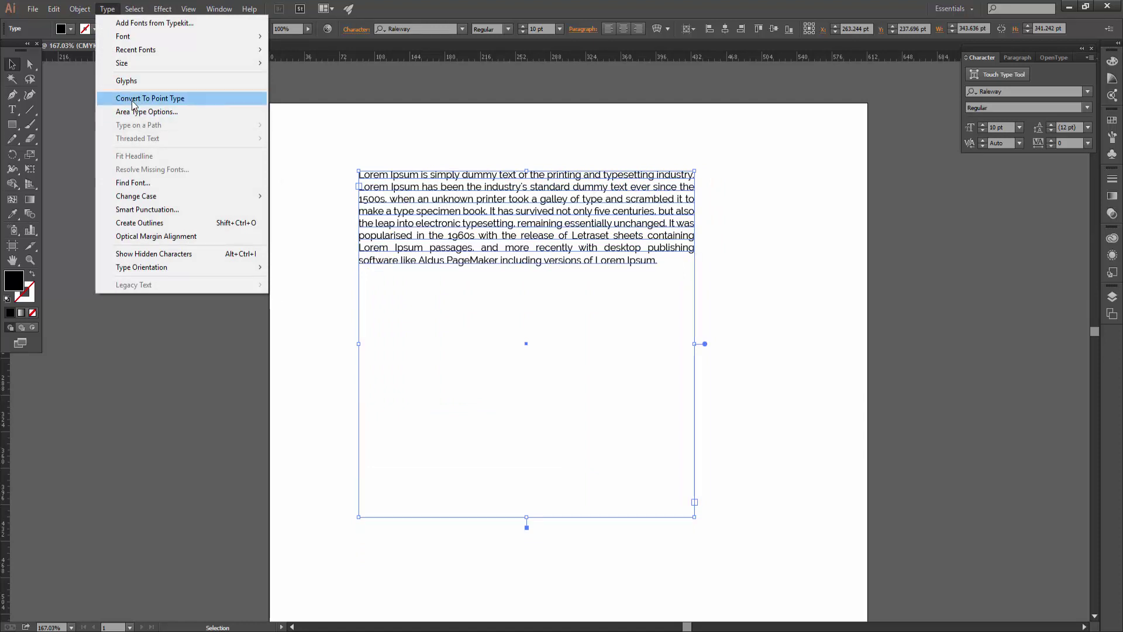
{"action": "key", "text": "Escape"}
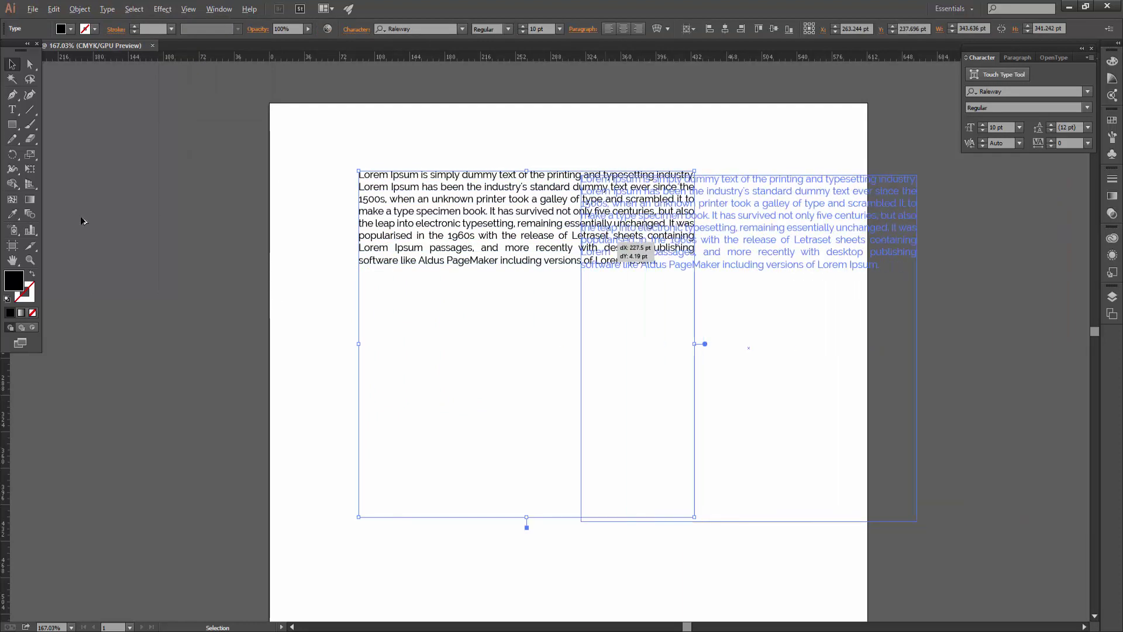
Step: Alt-drag a copy of the paragraph onto the pasteboard and shrink its frame to fit
{"action": "scroll", "coordinate": [545, 246], "scroll_direction": "left", "scroll_amount": 5}
{"action": "left_click_drag", "start_coordinate": [697, 231], "coordinate": [272, 246]}
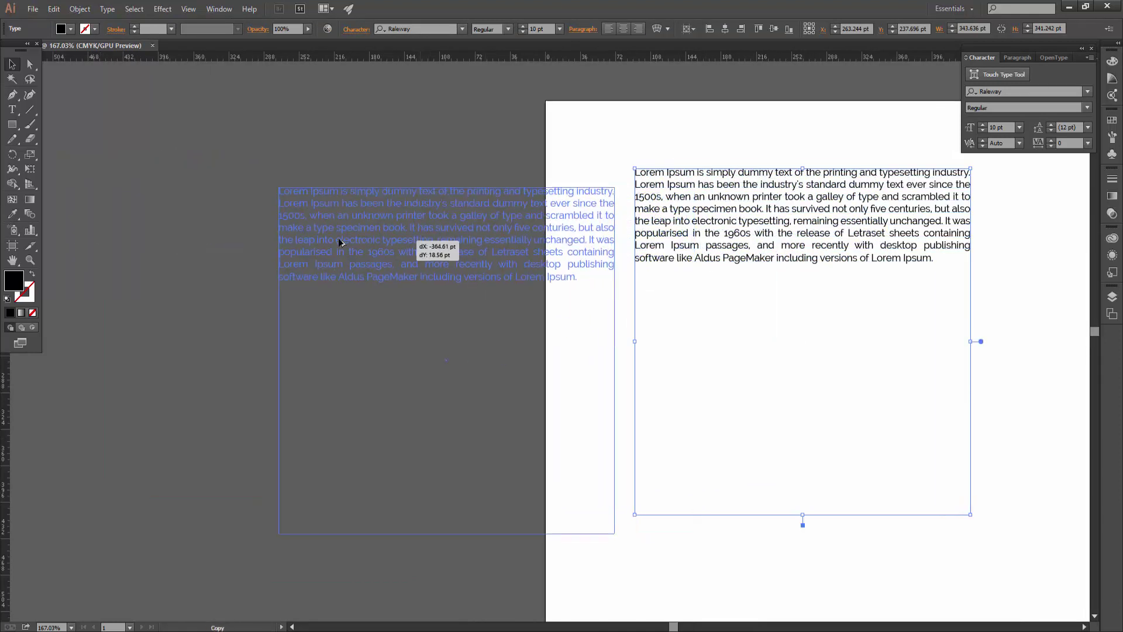
{"action": "left_click_drag", "start_coordinate": [377, 532], "coordinate": [386, 289]}
{"action": "left_click", "coordinate": [409, 333]}
{"action": "left_click_drag", "start_coordinate": [667, 340], "coordinate": [575, 365]}
{"action": "left_click", "coordinate": [302, 306]}
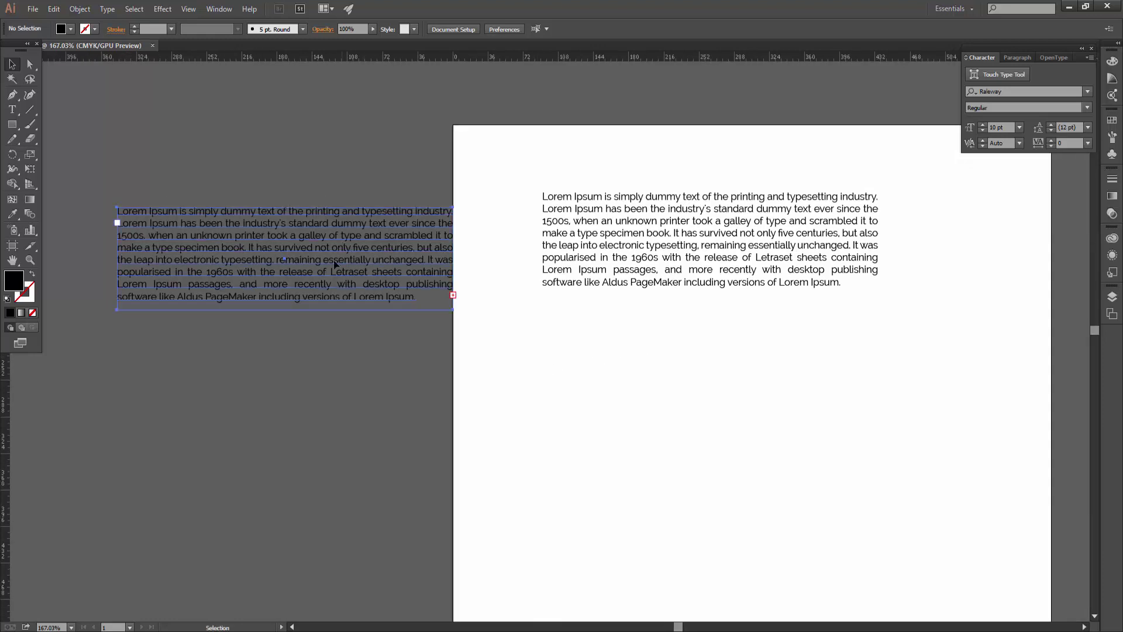
Step: Reposition the artboard paragraph, then undo moving the pasteboard copy onto the artboard
{"action": "mouse_move", "coordinate": [718, 219]}
{"action": "left_mouse_down"}
{"action": "mouse_move", "coordinate": [642, 202]}
{"action": "mouse_move", "coordinate": [838, 159]}
{"action": "left_mouse_up"}
{"action": "mouse_move", "coordinate": [889, 276]}
{"action": "left_mouse_down"}
{"action": "mouse_move", "coordinate": [680, 339]}
{"action": "mouse_move", "coordinate": [708, 318]}
{"action": "left_mouse_up"}
{"action": "left_click_drag", "start_coordinate": [358, 276], "coordinate": [550, 143]}
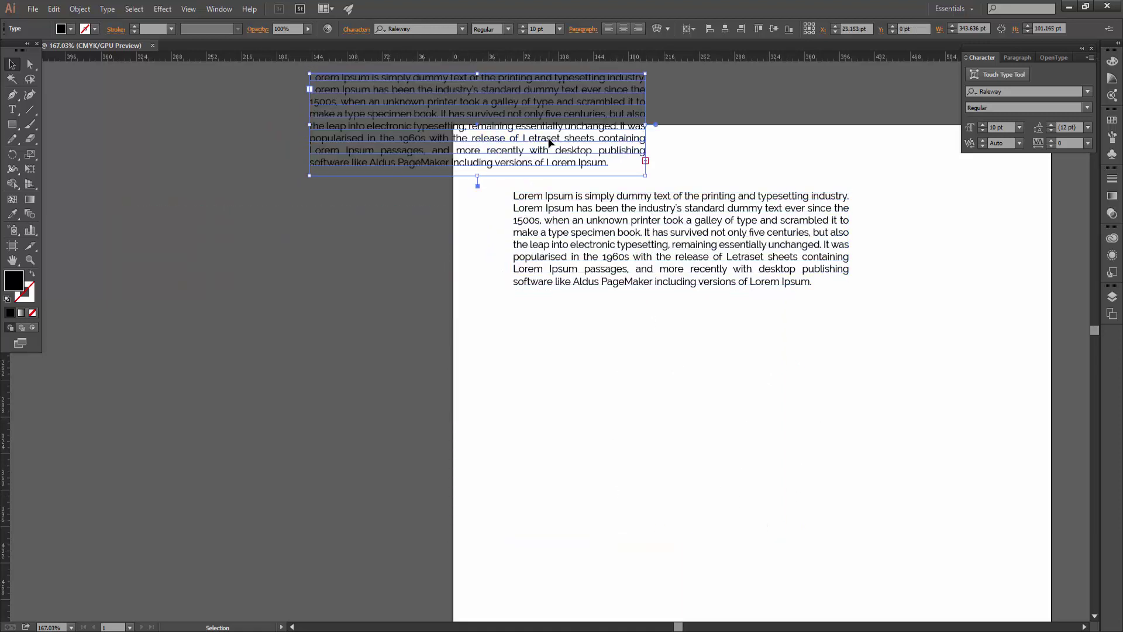
{"action": "key", "text": "ctrl+z"}
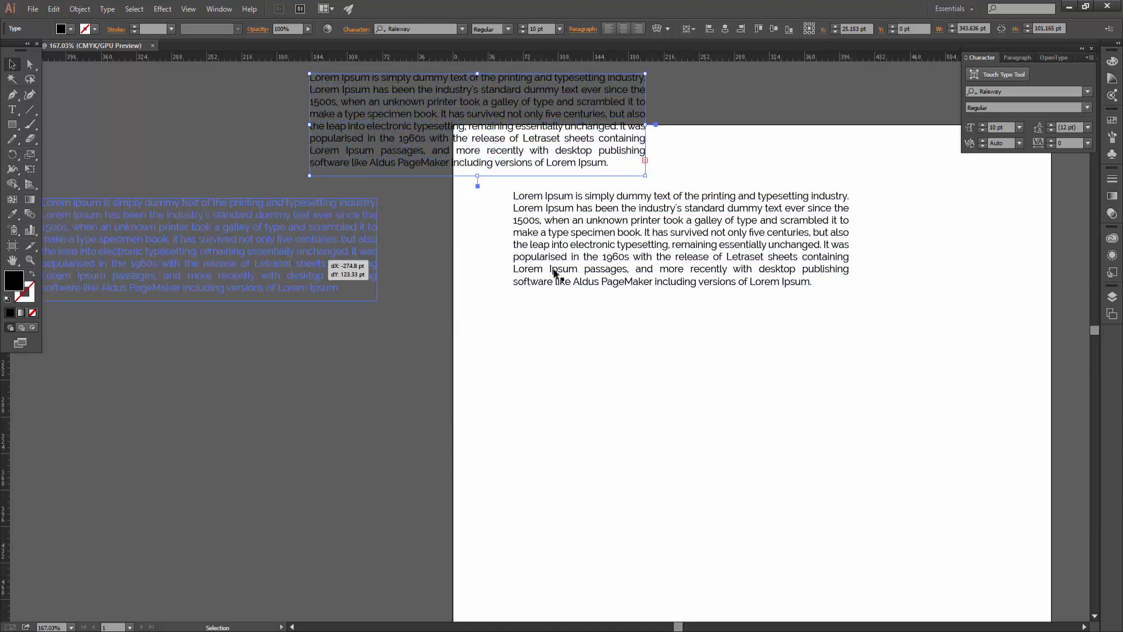
Step: Try fitting the artboard frame tightly to its text, undo it and deselect
{"action": "left_click", "coordinate": [613, 247]}
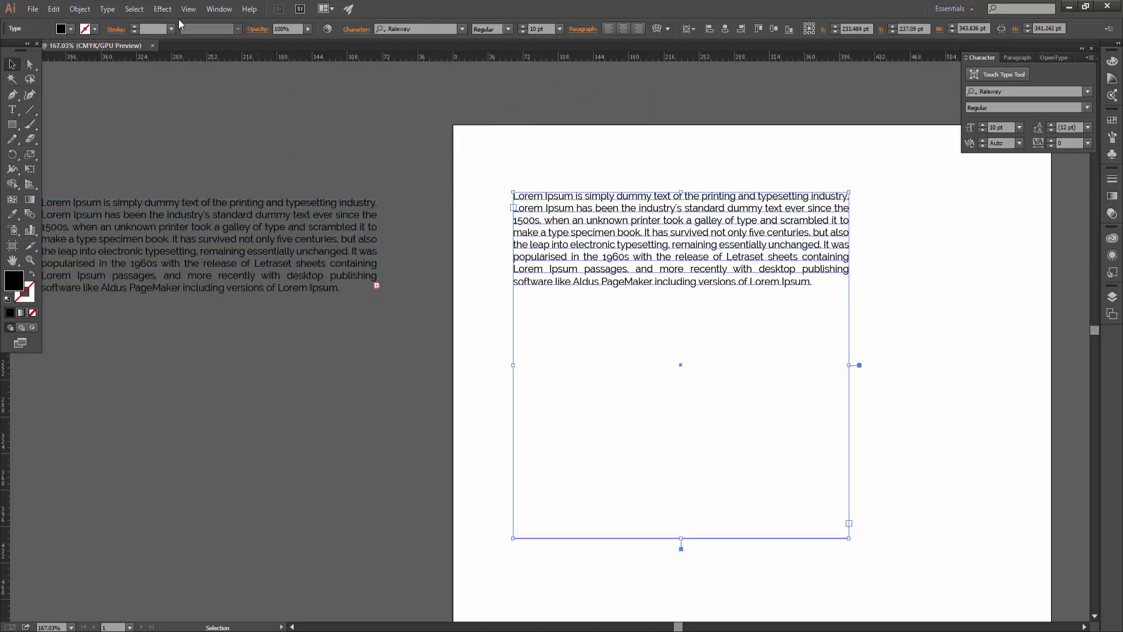
{"action": "left_click", "coordinate": [107, 9]}
{"action": "left_click", "coordinate": [713, 478]}
{"action": "left_click_drag", "start_coordinate": [680, 538], "coordinate": [708, 303]}
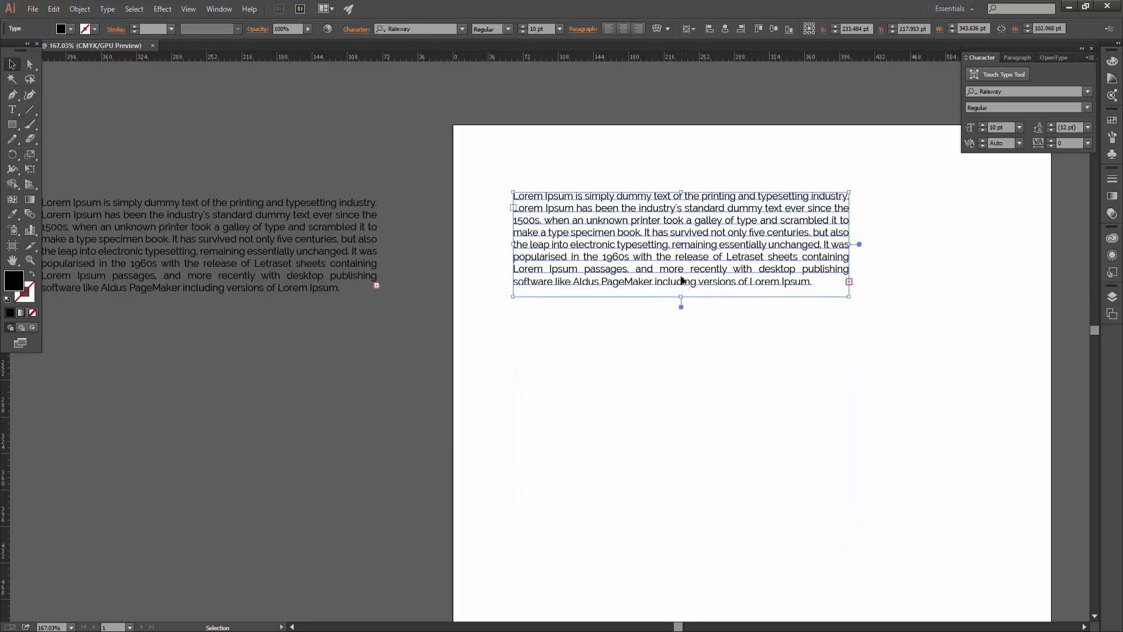
{"action": "key", "text": "ctrl+z"}
{"action": "key", "text": "ctrl+shift+a"}
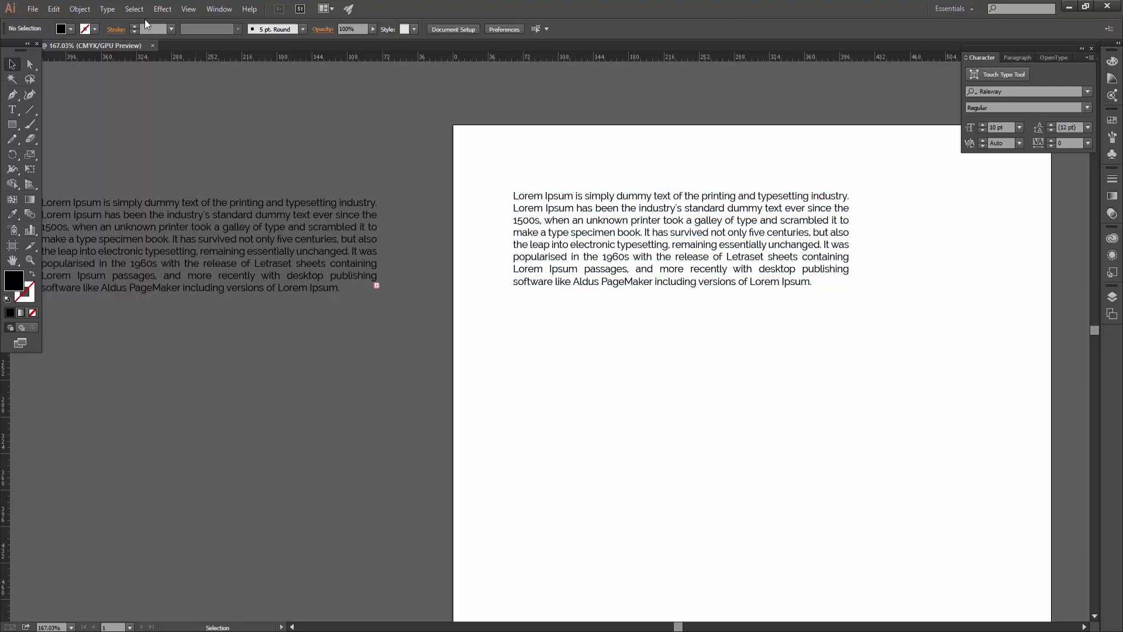
Step: Convert the artboard paragraph to point type, move it left, then undo the placement
{"action": "left_click", "coordinate": [107, 9]}
{"action": "left_click", "coordinate": [679, 221]}
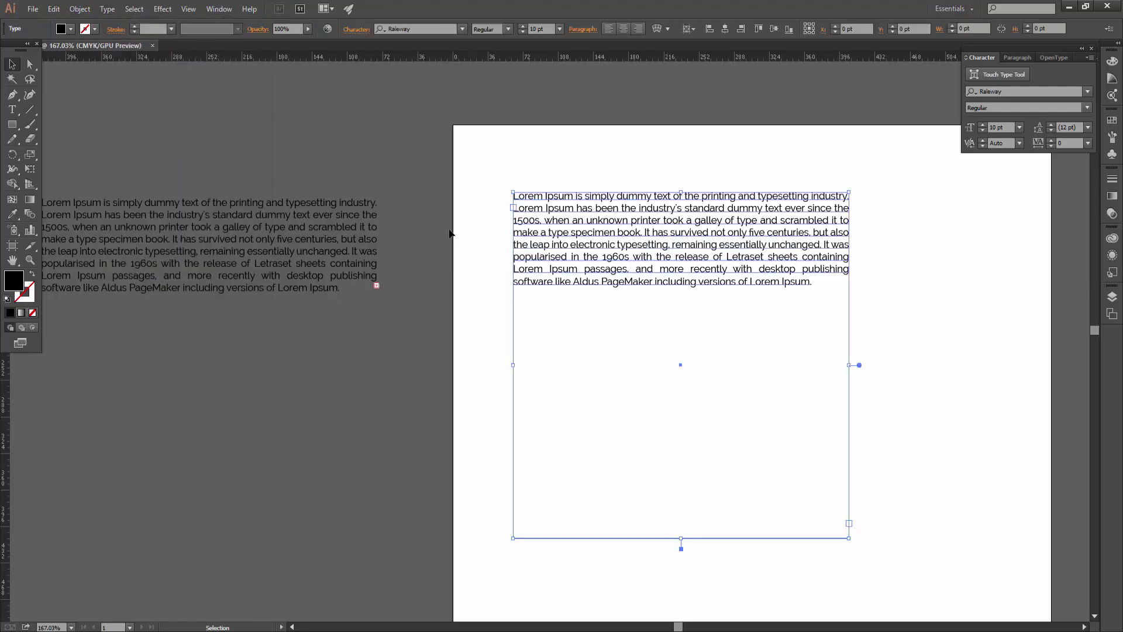
{"action": "left_click", "coordinate": [107, 8]}
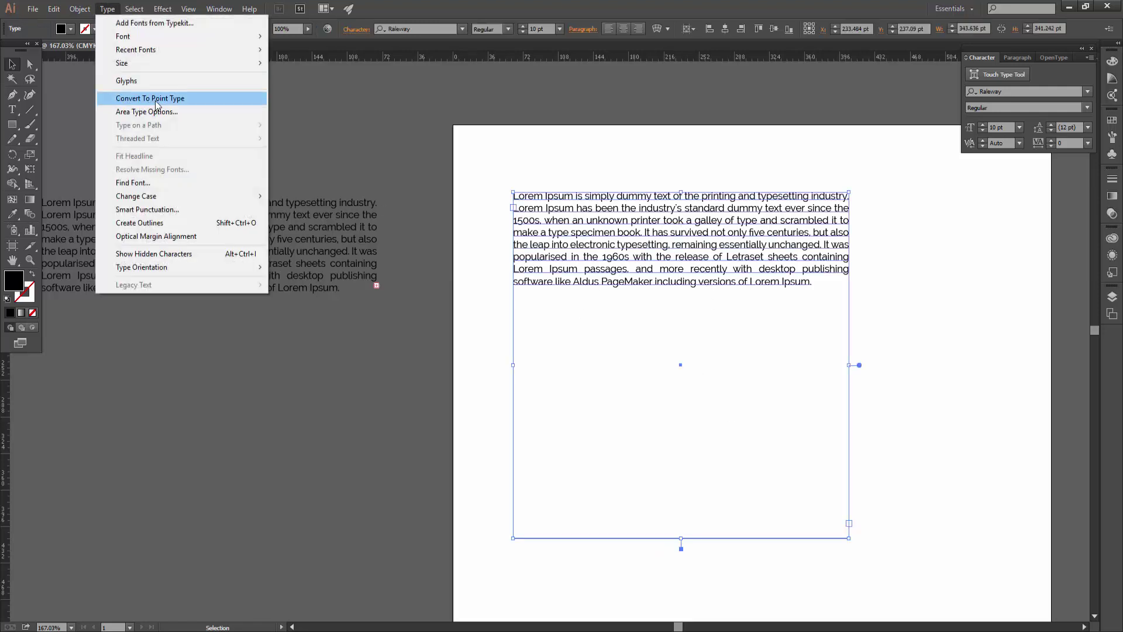
{"action": "left_click", "coordinate": [156, 101]}
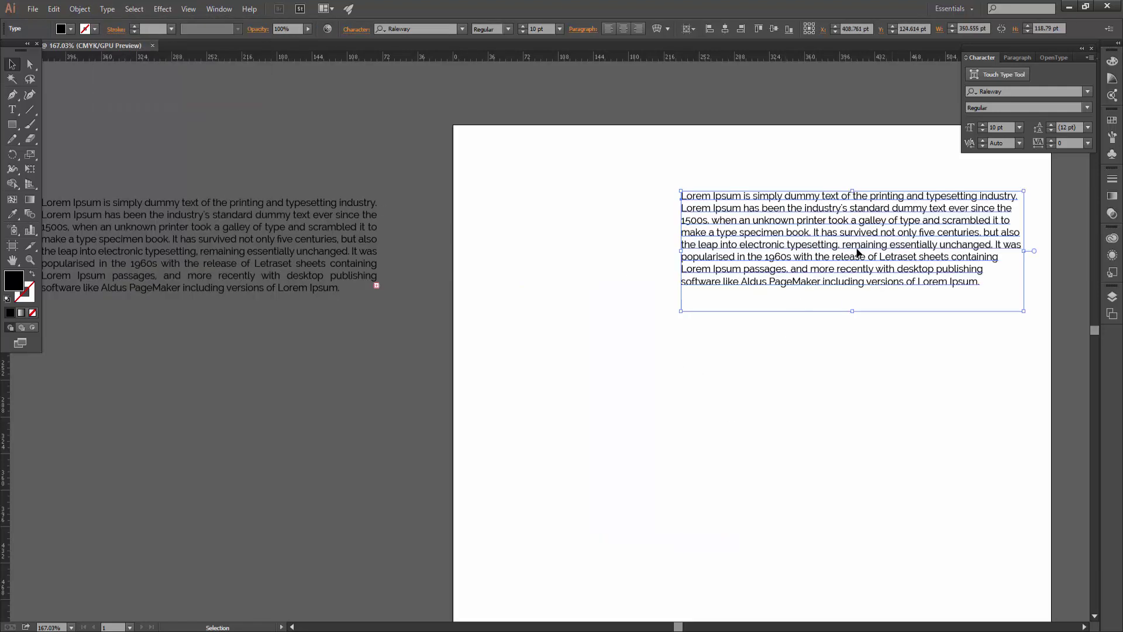
{"action": "left_click_drag", "start_coordinate": [858, 252], "coordinate": [724, 264]}
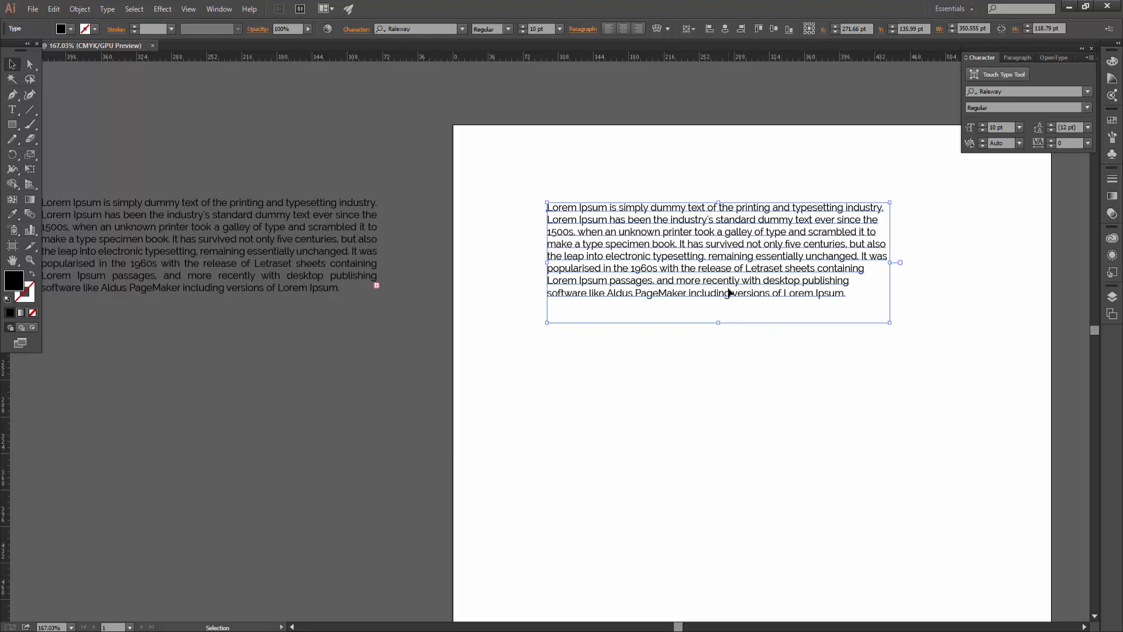
{"action": "left_click", "coordinate": [133, 9]}
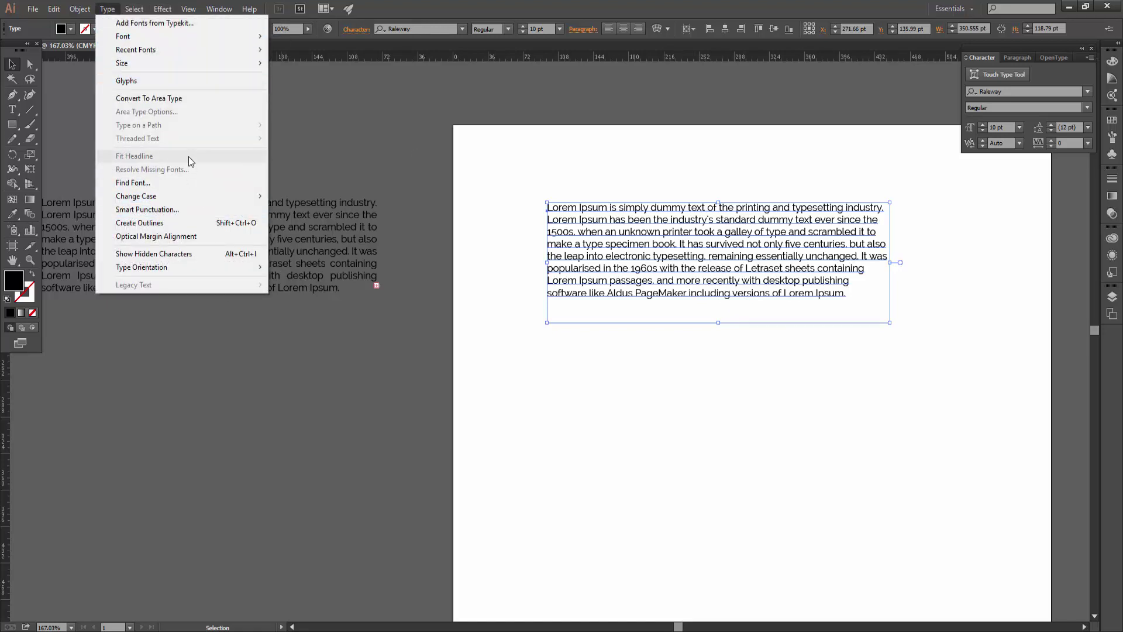
{"action": "left_click", "coordinate": [700, 272]}
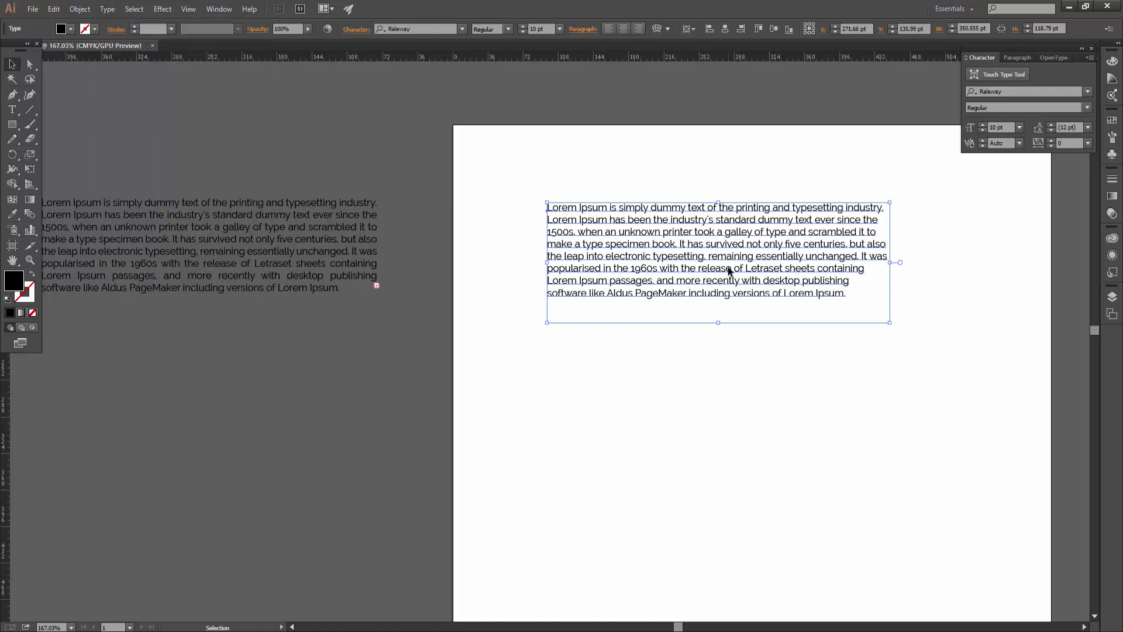
{"action": "key", "text": "ctrl+z"}
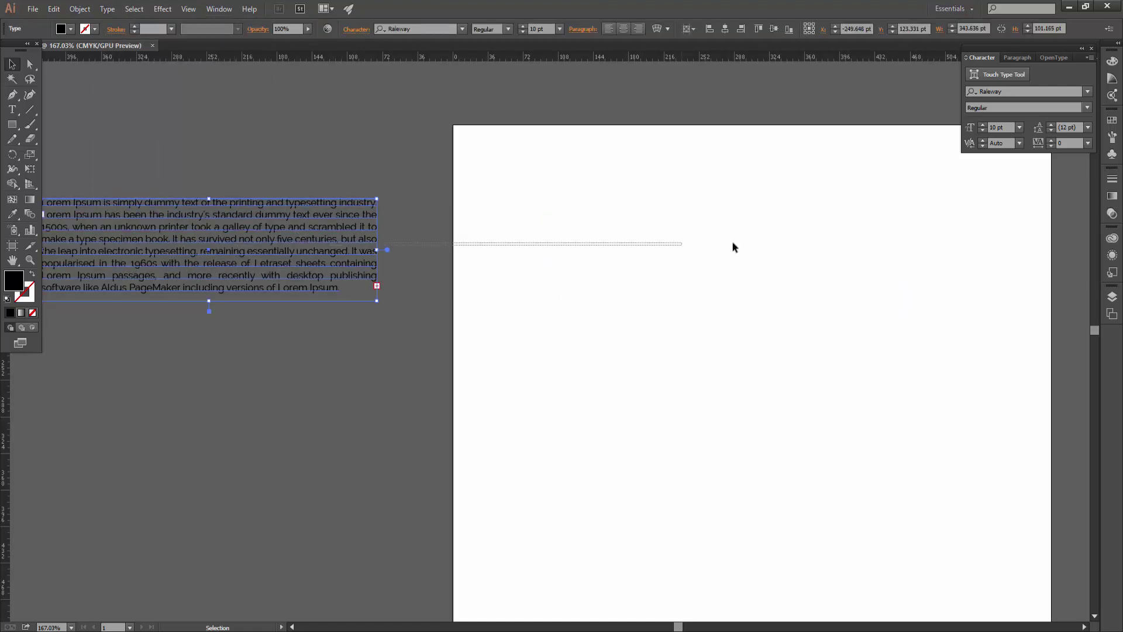
Step: Bring the pasteboard paragraph onto the page and arrange it as narrow justified columns
{"action": "left_click_drag", "start_coordinate": [354, 244], "coordinate": [874, 264]}
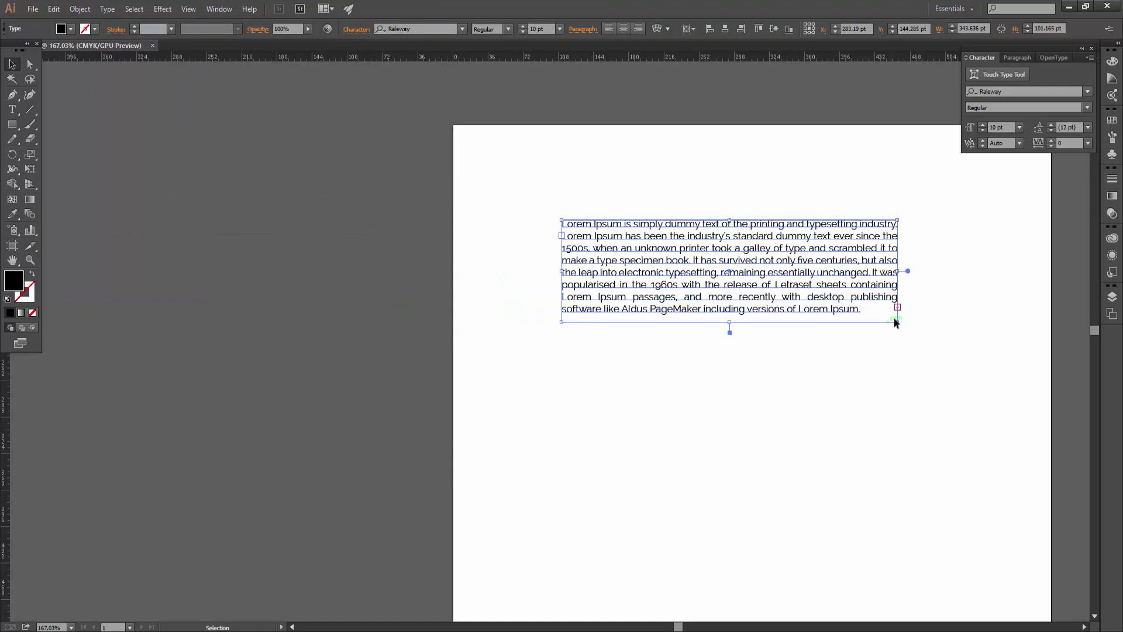
{"action": "mouse_move", "coordinate": [897, 321]}
{"action": "left_mouse_down"}
{"action": "mouse_move", "coordinate": [813, 494]}
{"action": "mouse_move", "coordinate": [699, 514]}
{"action": "left_mouse_up"}
{"action": "left_click", "coordinate": [855, 389]}
{"action": "left_click_drag", "start_coordinate": [855, 389], "coordinate": [765, 380]}
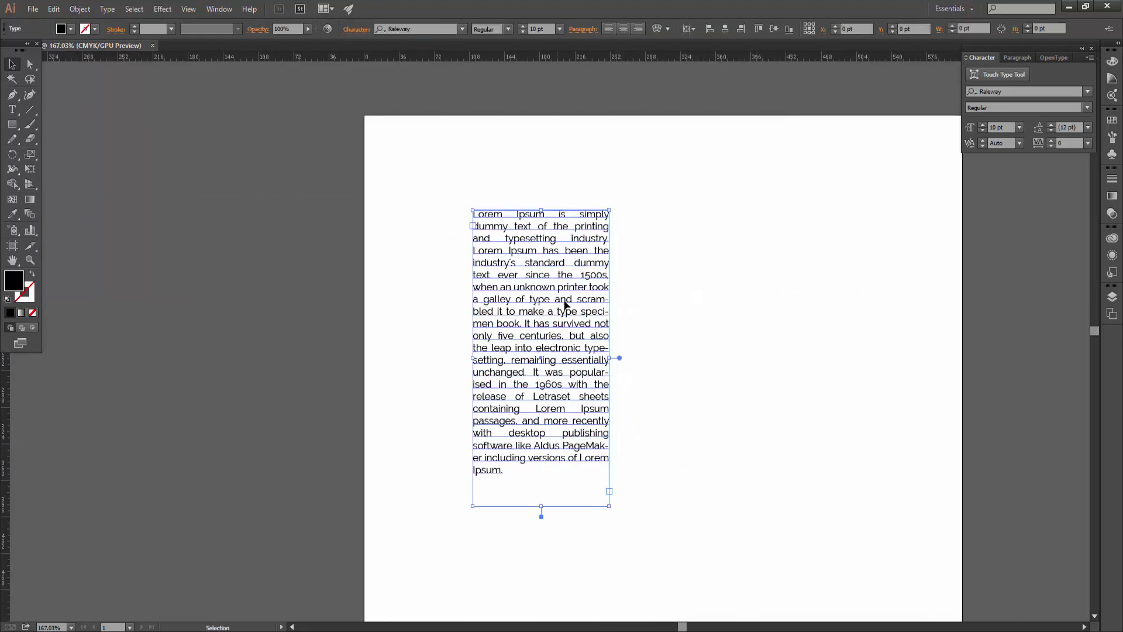
{"action": "mouse_move", "coordinate": [564, 301]}
{"action": "left_mouse_down"}
{"action": "mouse_move", "coordinate": [479, 304]}
{"action": "mouse_move", "coordinate": [774, 310]}
{"action": "left_mouse_up"}
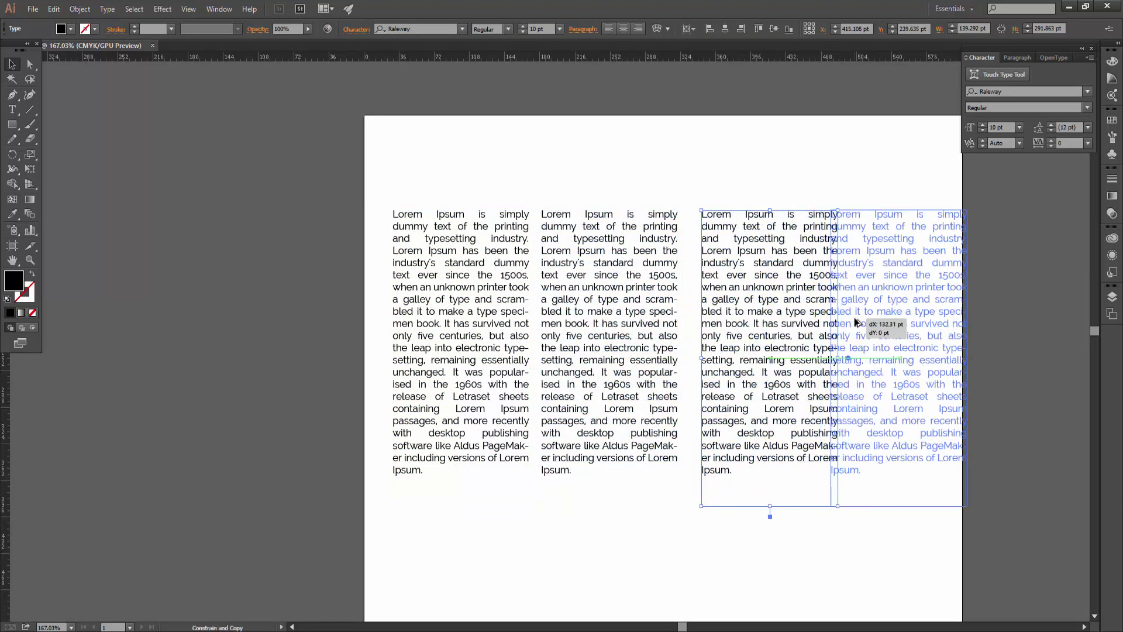
Step: Draw a black rectangle over the middle and right text columns
{"action": "left_click", "coordinate": [917, 481]}
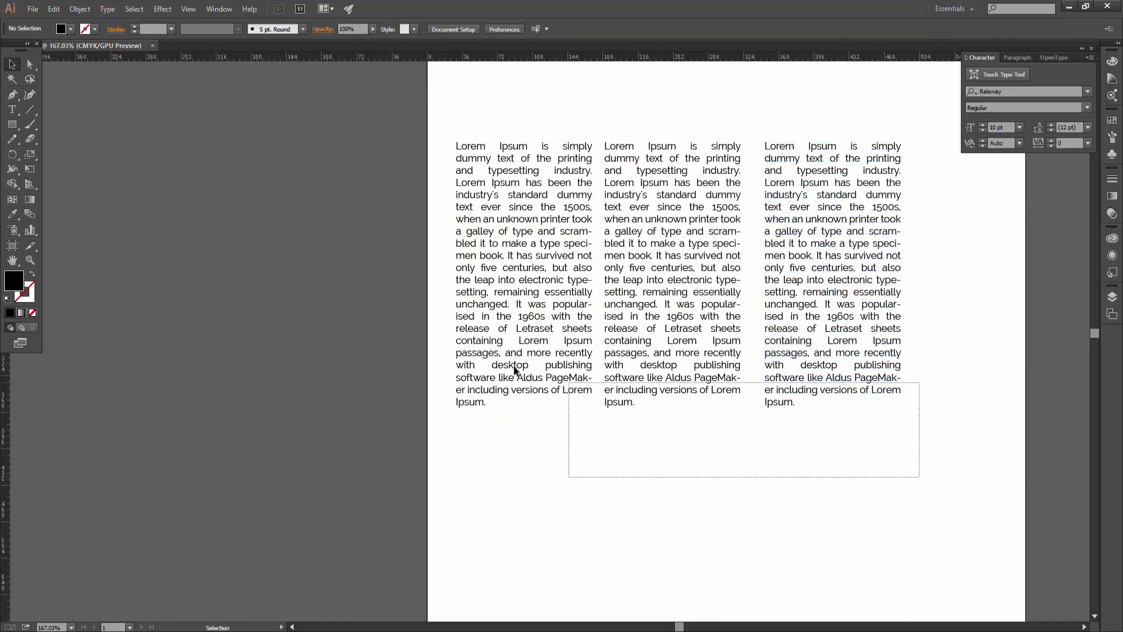
{"action": "left_click_drag", "start_coordinate": [918, 481], "coordinate": [475, 353]}
{"action": "left_click", "coordinate": [749, 503]}
{"action": "left_click", "coordinate": [672, 319]}
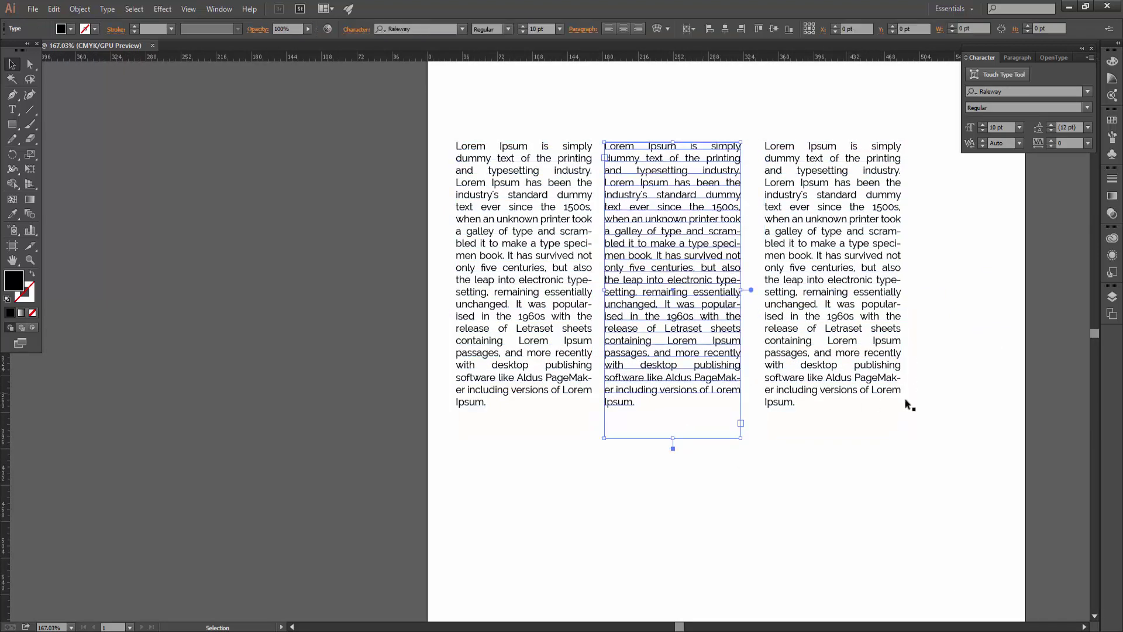
{"action": "left_click", "coordinate": [12, 124]}
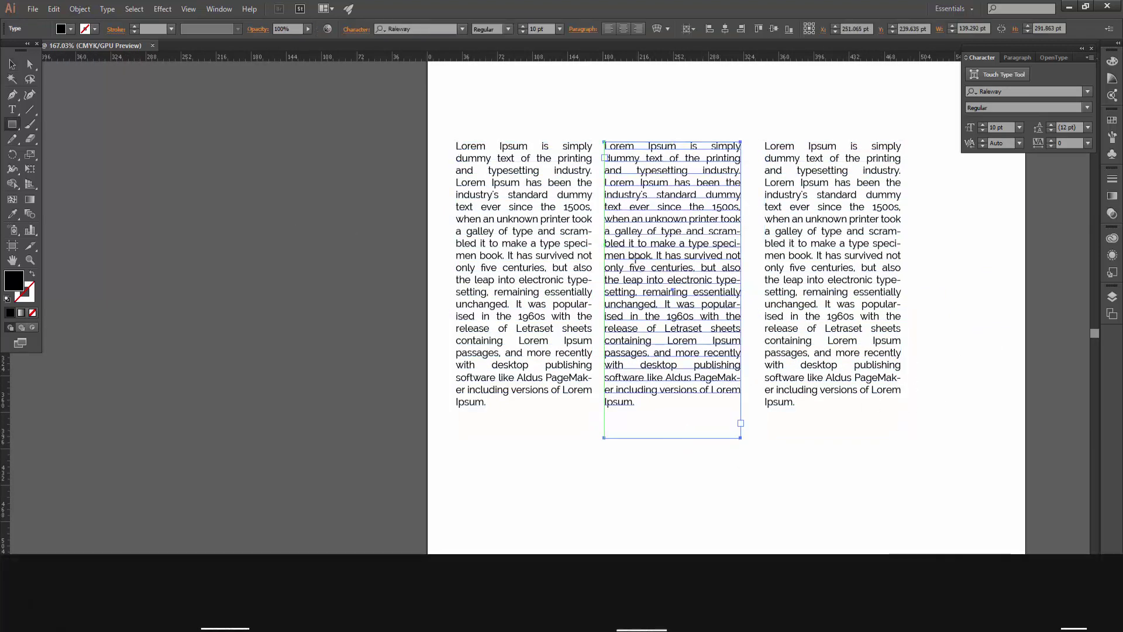
{"action": "mouse_move", "coordinate": [753, 245]}
{"action": "left_mouse_down"}
{"action": "mouse_move", "coordinate": [880, 372]}
{"action": "mouse_move", "coordinate": [899, 437]}
{"action": "left_mouse_up"}
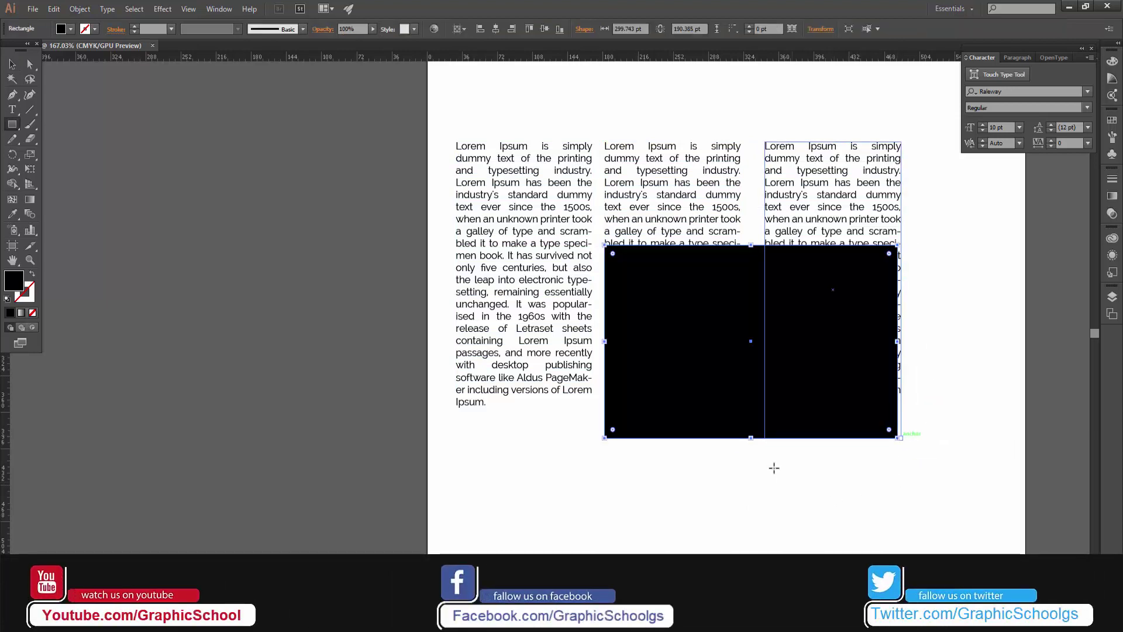
Step: Undo and restore the black rectangle over the columns
{"action": "key", "text": "ctrl+z"}
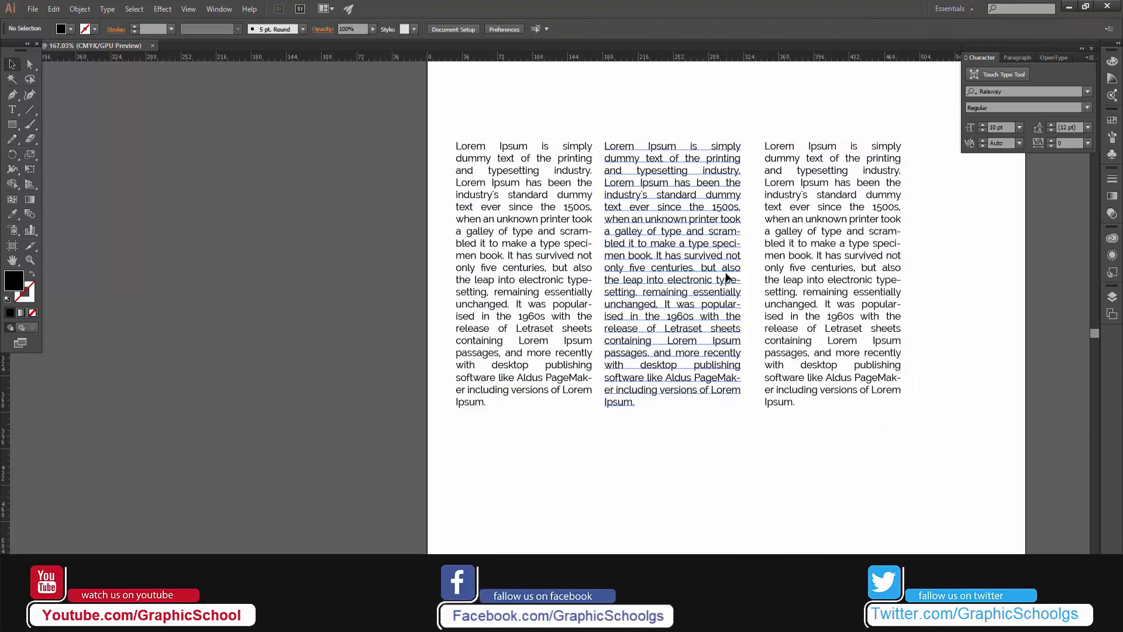
{"action": "key", "text": "ctrl+z"}
{"action": "key", "text": "ctrl+shift+z"}
{"action": "key", "text": "ctrl+shift+z"}
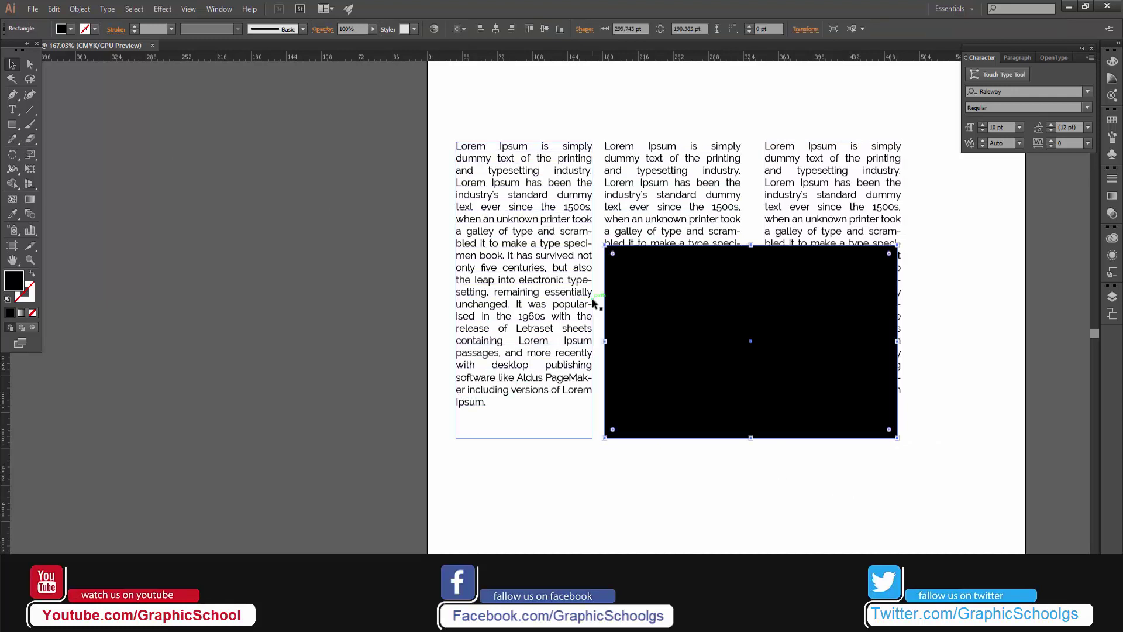
{"action": "left_click_drag", "start_coordinate": [924, 277], "coordinate": [838, 221]}
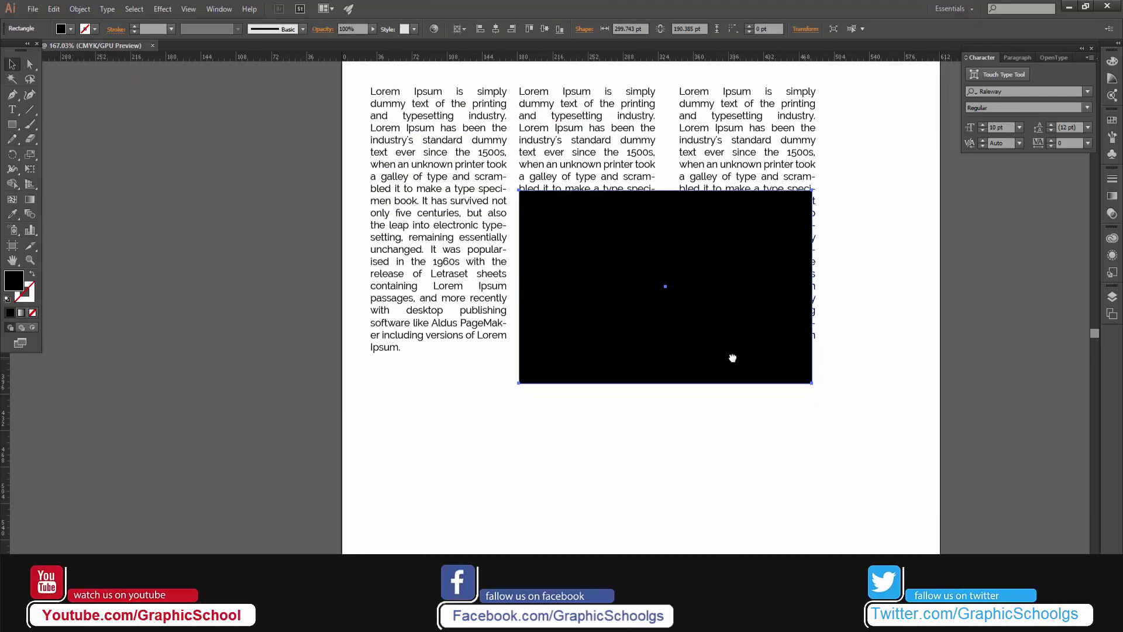
Step: Alt-drag copies of the middle and right columns below the rectangle
{"action": "left_click", "coordinate": [437, 169]}
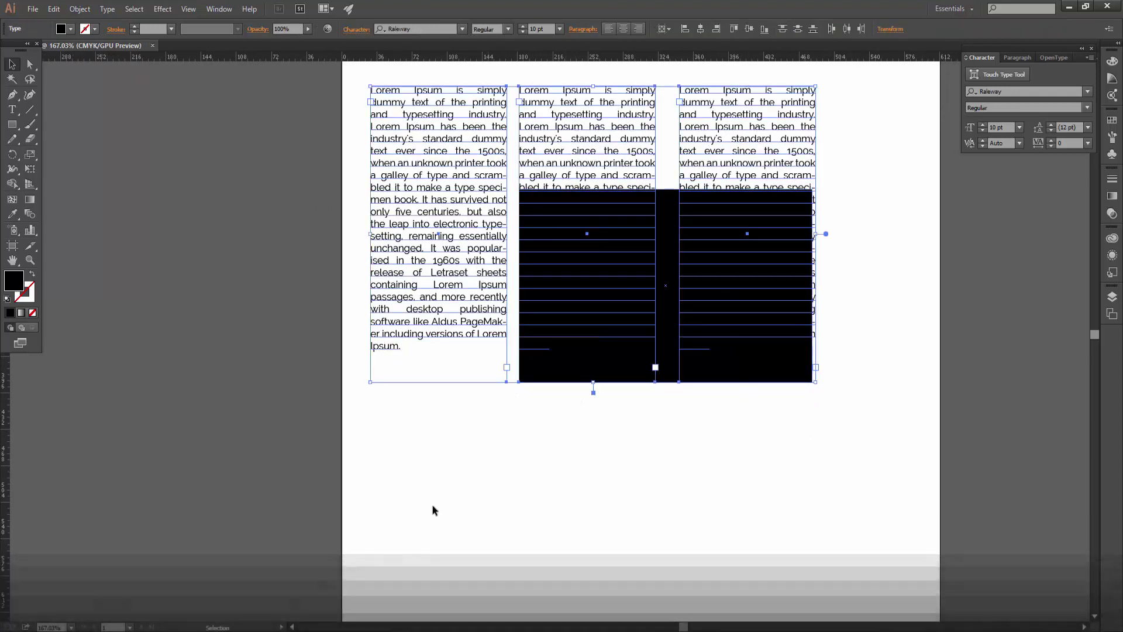
{"action": "left_click", "coordinate": [431, 509]}
{"action": "left_click", "coordinate": [638, 126]}
{"action": "left_click_drag", "start_coordinate": [638, 125], "coordinate": [638, 433]}
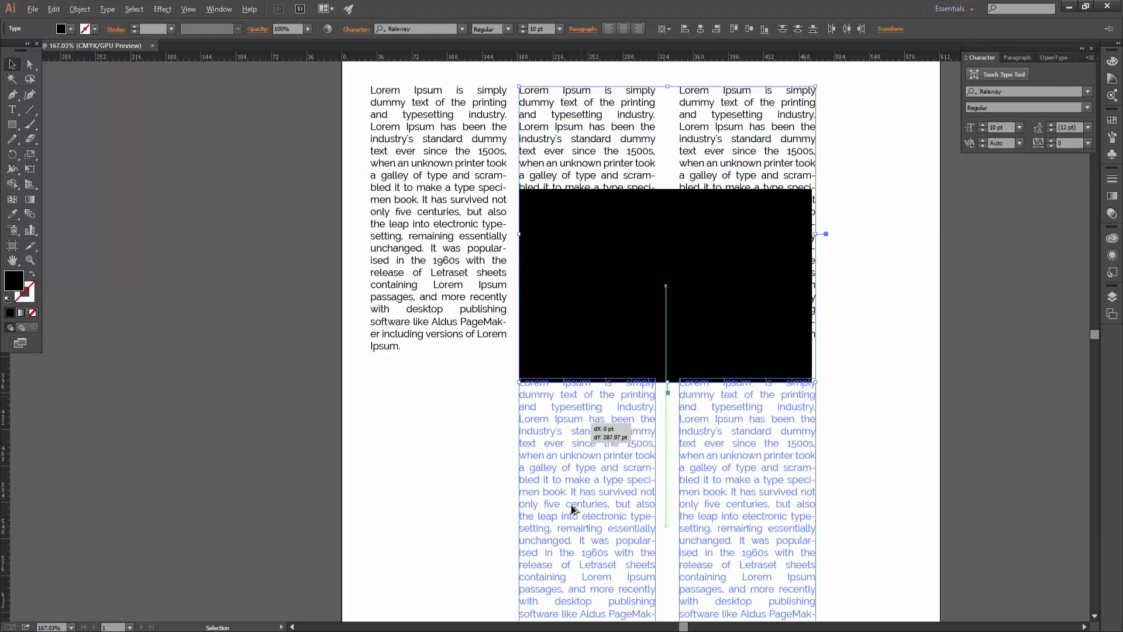
{"action": "left_click", "coordinate": [856, 421]}
Step: Shorten the upper right and middle columns to end above the rectangle
{"action": "left_click", "coordinate": [753, 168]}
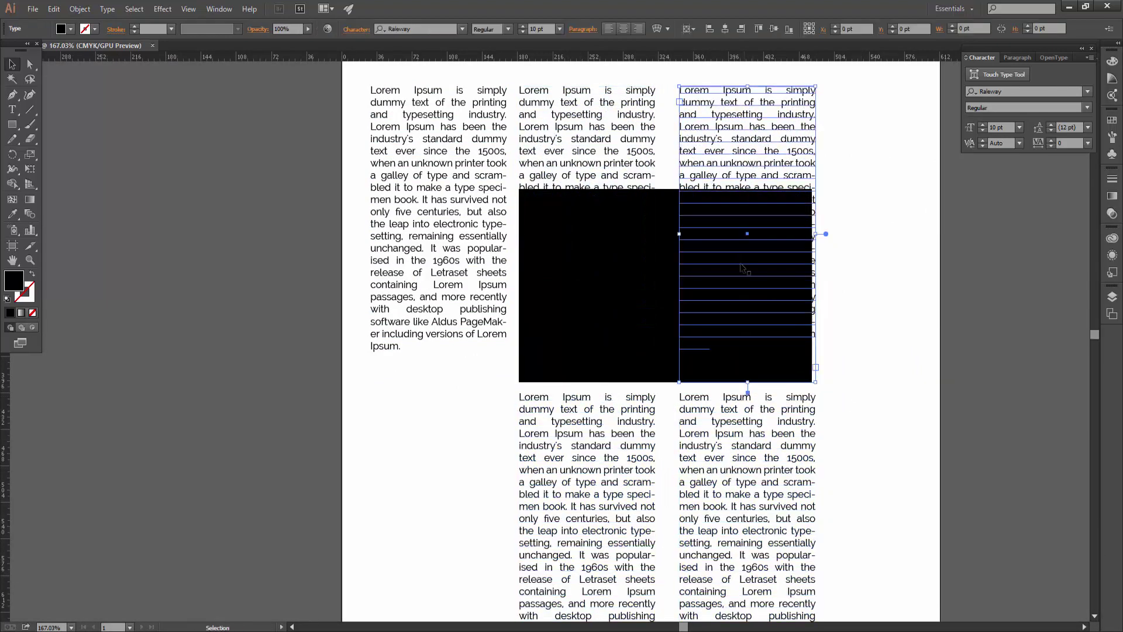
{"action": "left_click_drag", "start_coordinate": [750, 358], "coordinate": [751, 189]}
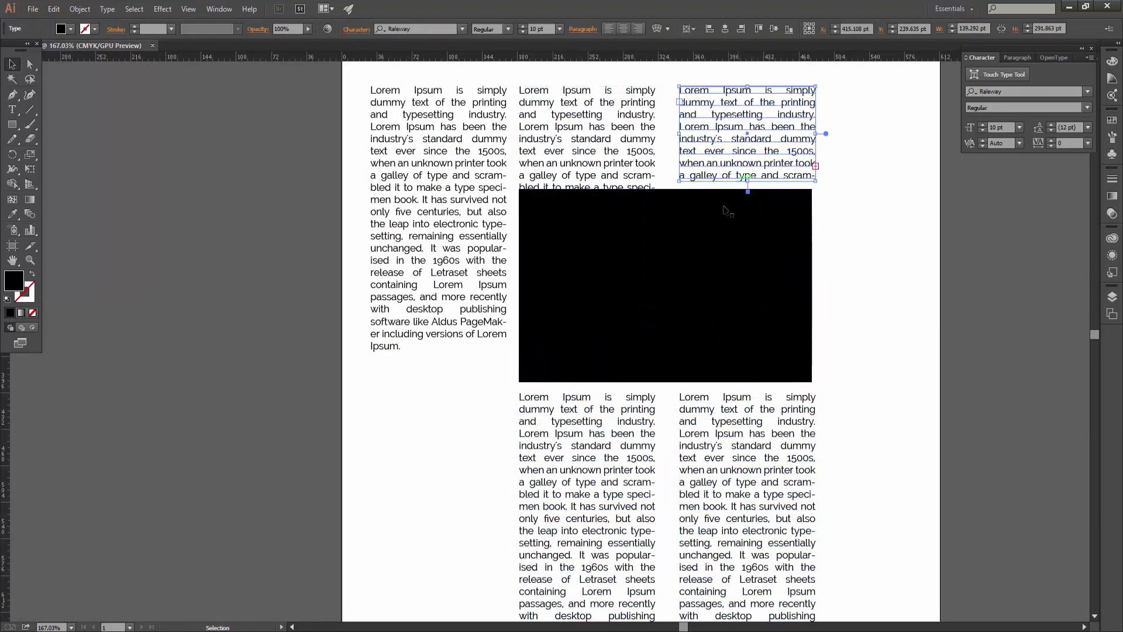
{"action": "left_click", "coordinate": [590, 225]}
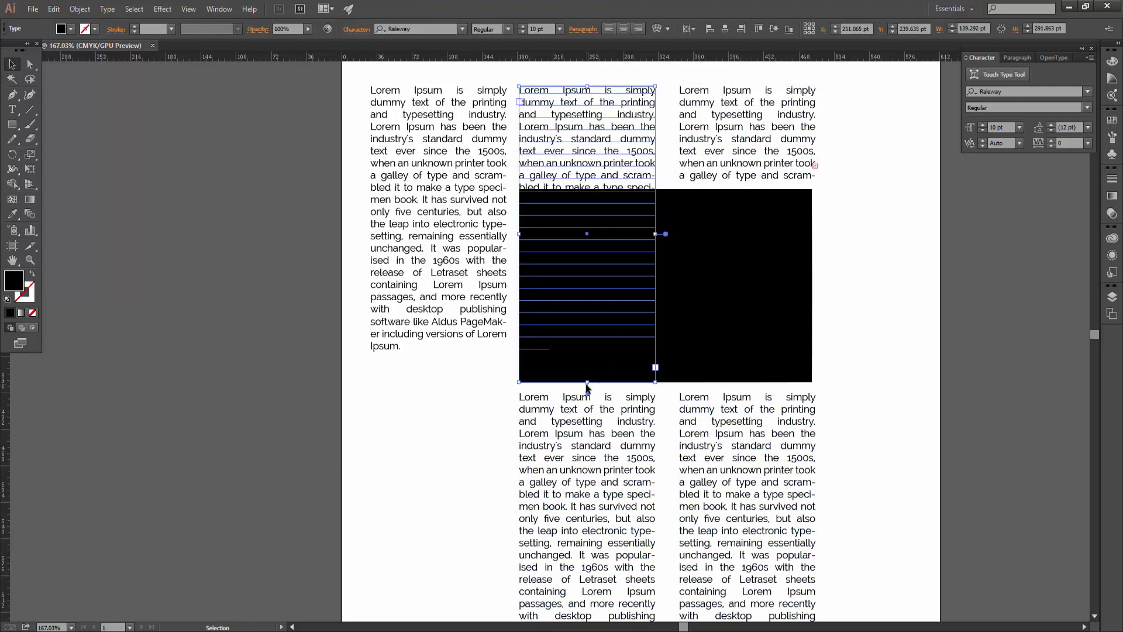
{"action": "left_click_drag", "start_coordinate": [586, 380], "coordinate": [587, 186]}
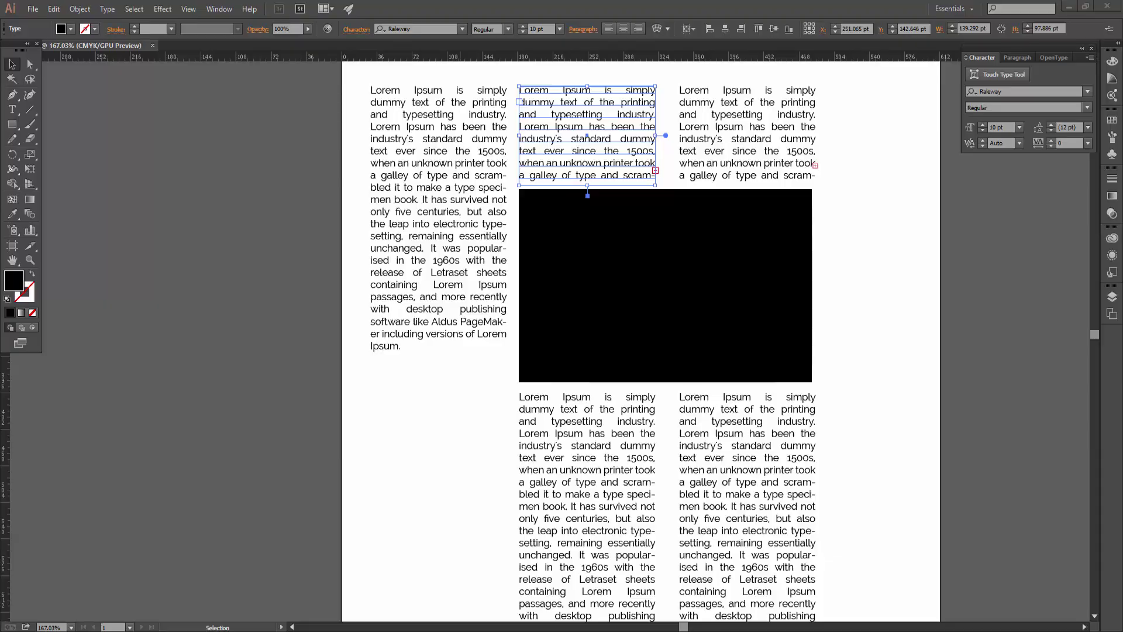
Step: In the browser, select both paragraphs under 'Where does it come from?' on lipsum.com
{"action": "key", "text": "alt+Tab"}
{"action": "scroll", "coordinate": [430, 357], "scroll_direction": "down", "scroll_amount": 3}
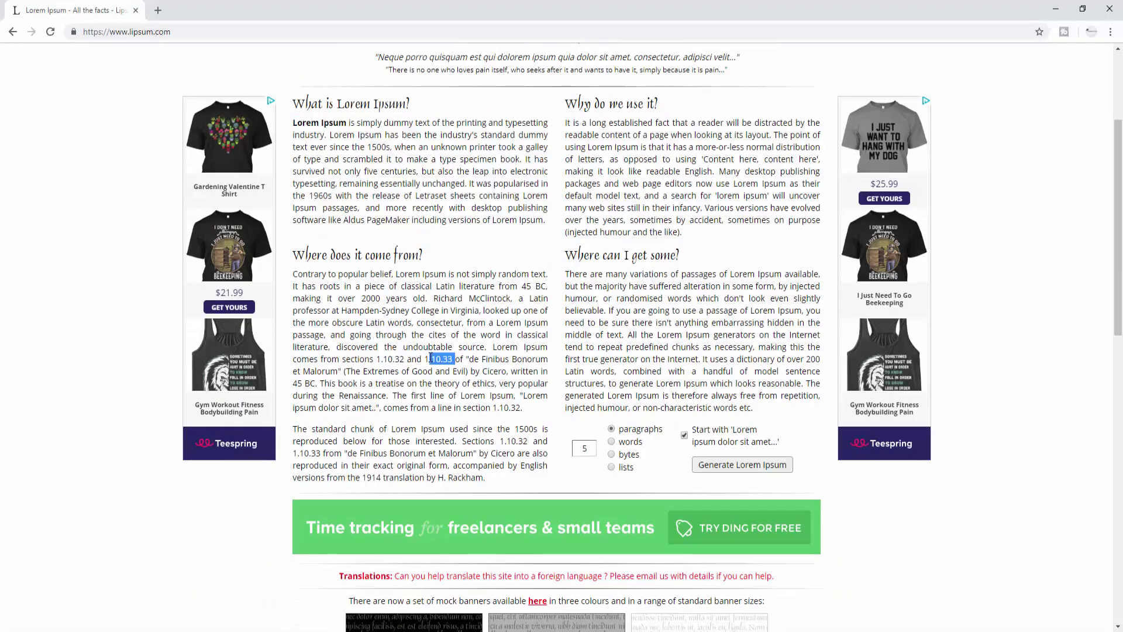
{"action": "triple_click", "coordinate": [430, 356]}
{"action": "key", "text": "ctrl+c"}
{"action": "left_click", "coordinate": [500, 483]}
{"action": "left_click_drag", "start_coordinate": [496, 487], "coordinate": [295, 276]}
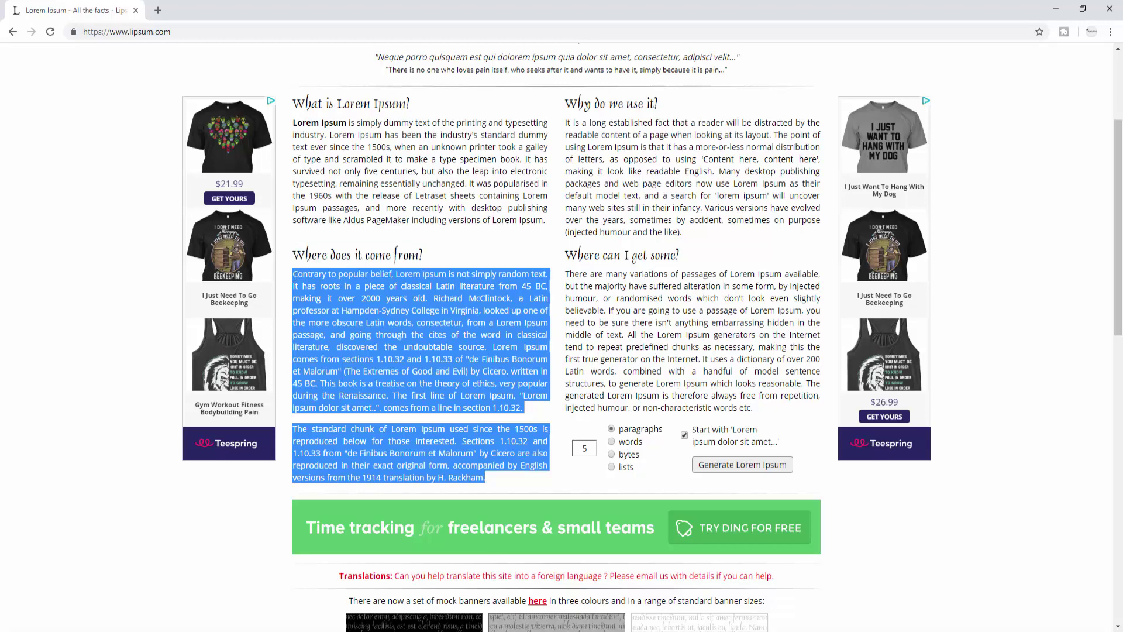
Step: Paste the copied passage into the left column and extend its frame to reveal overflow
{"action": "key", "text": "ctrl+a"}
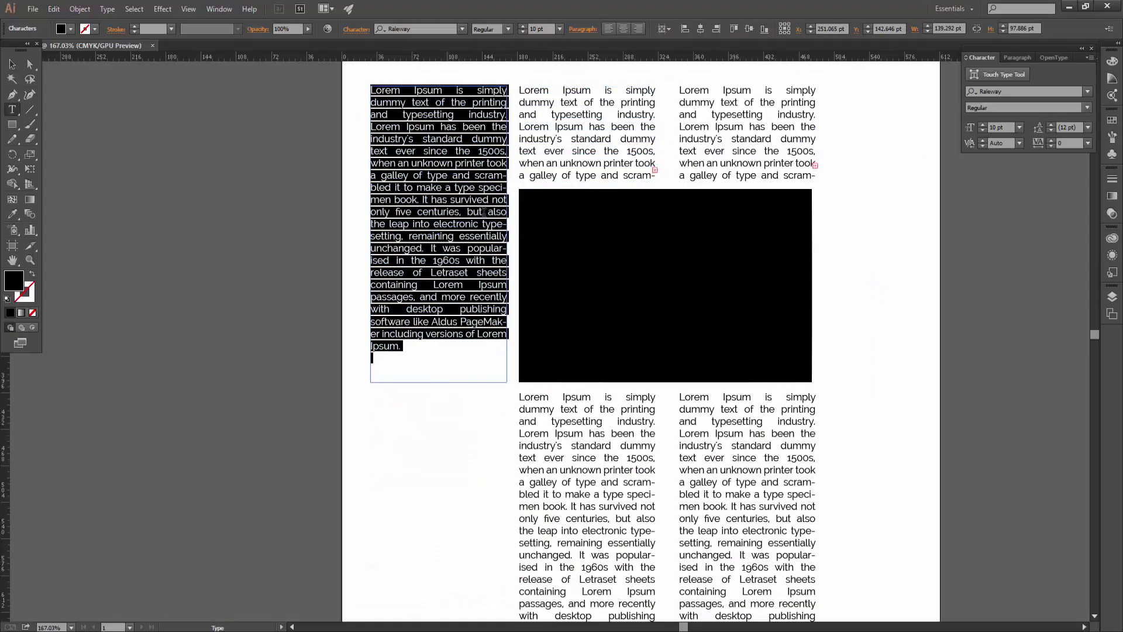
{"action": "key", "text": "ctrl+v"}
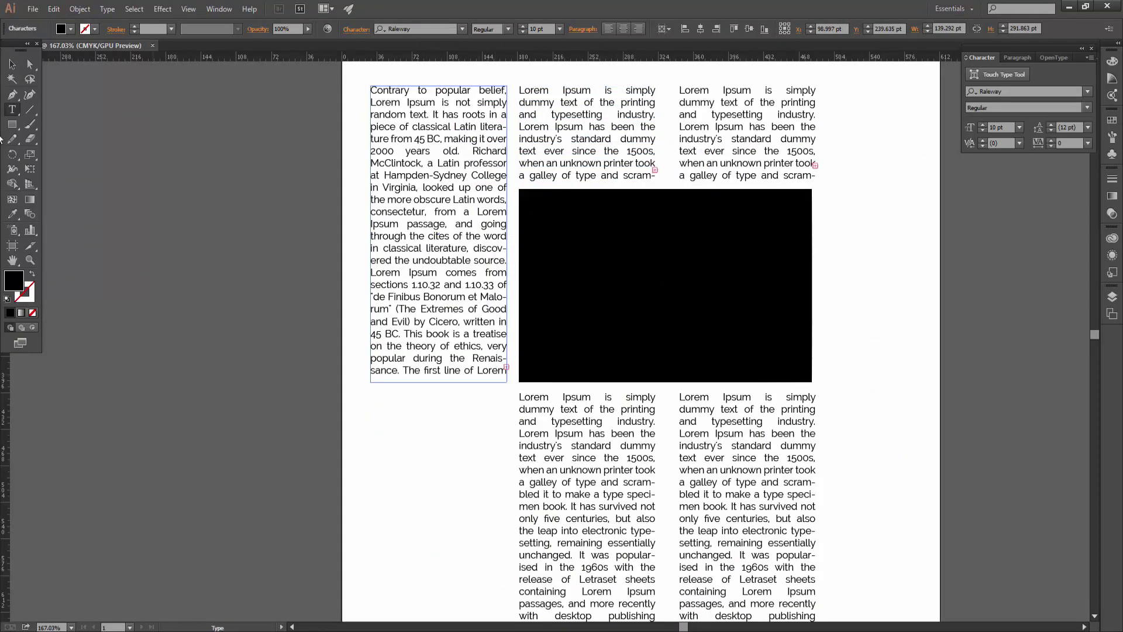
{"action": "key", "text": "Escape"}
{"action": "scroll", "coordinate": [477, 189], "scroll_direction": "down", "scroll_amount": 5}
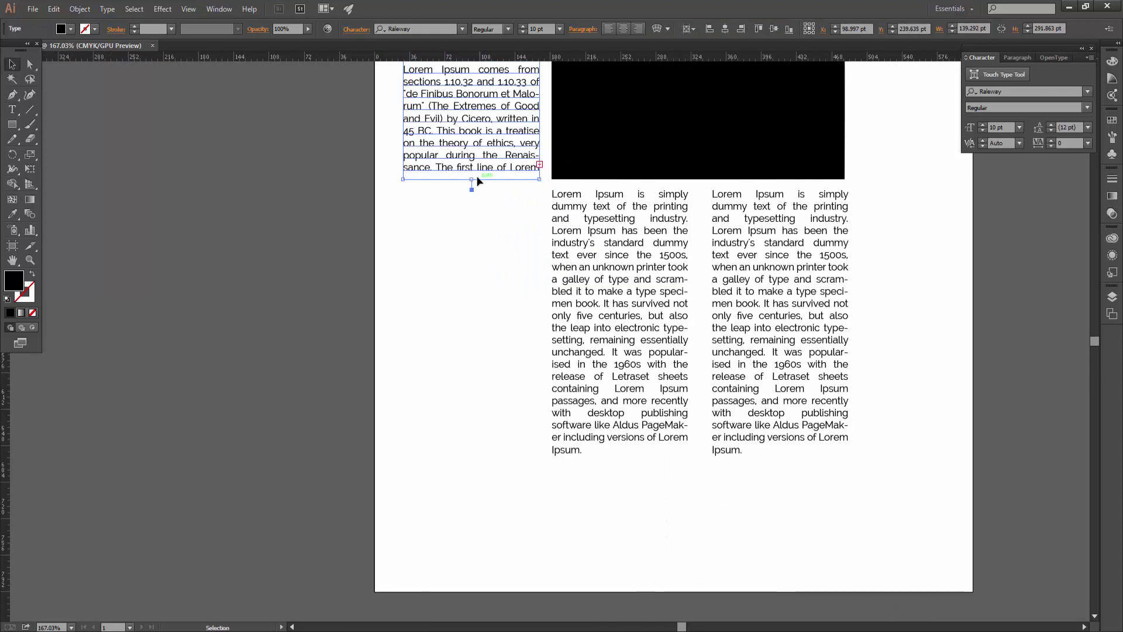
{"action": "left_click_drag", "start_coordinate": [472, 183], "coordinate": [501, 599]}
Step: Delete the left column's trailing text from 'amet..' to the end
{"action": "triple_click", "coordinate": [507, 353]}
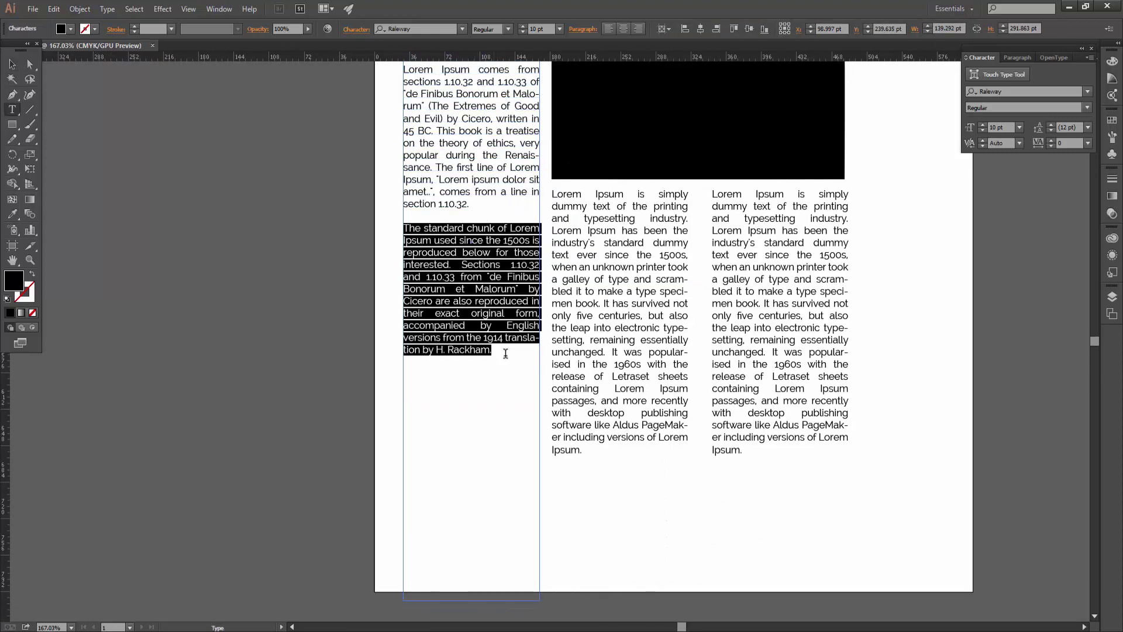
{"action": "left_click", "coordinate": [506, 357]}
{"action": "left_click_drag", "start_coordinate": [500, 372], "coordinate": [380, 188]}
{"action": "key", "text": "BackSpace"}
{"action": "left_click", "coordinate": [10, 63]}
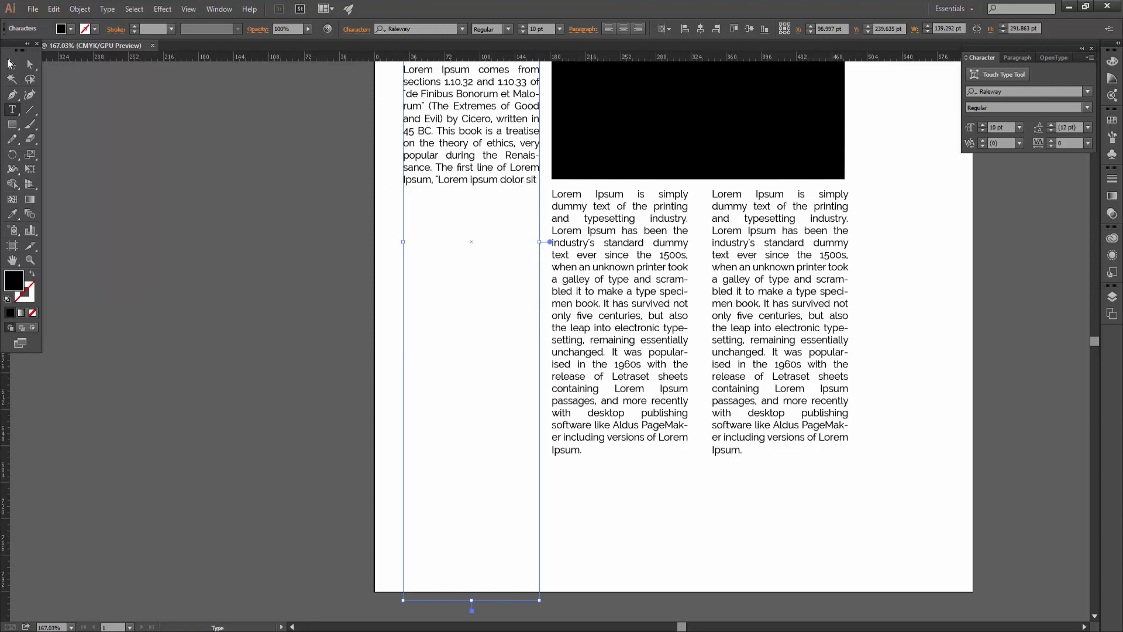
Step: Undo the trial text replacements in the other frames and select the top-middle frame
{"action": "key", "text": "ctrl+z"}
{"action": "key", "text": "ctrl+z"}
{"action": "key", "text": "ctrl+z"}
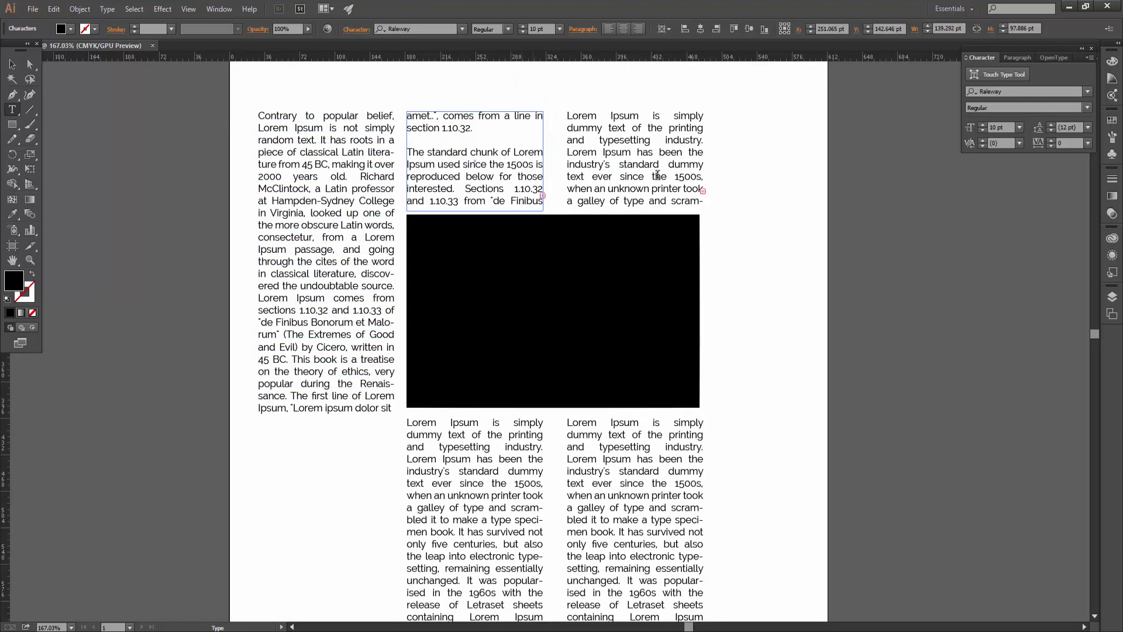
{"action": "key", "text": "ctrl+z"}
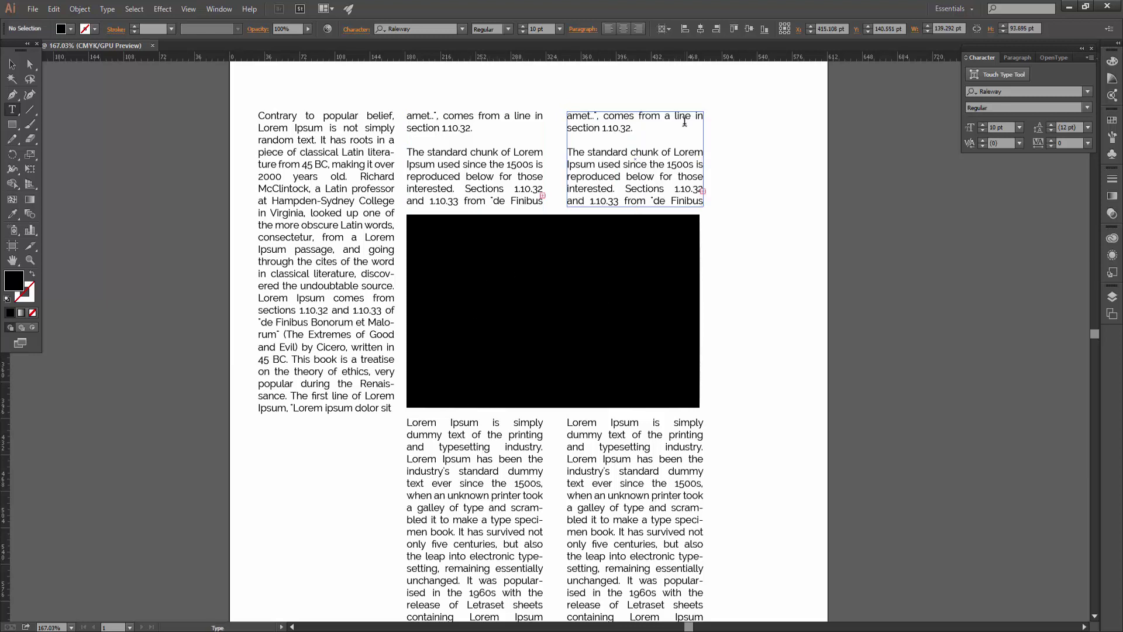
{"action": "key", "text": "ctrl+z"}
{"action": "key", "text": "ctrl+z"}
{"action": "key", "text": "ctrl+z"}
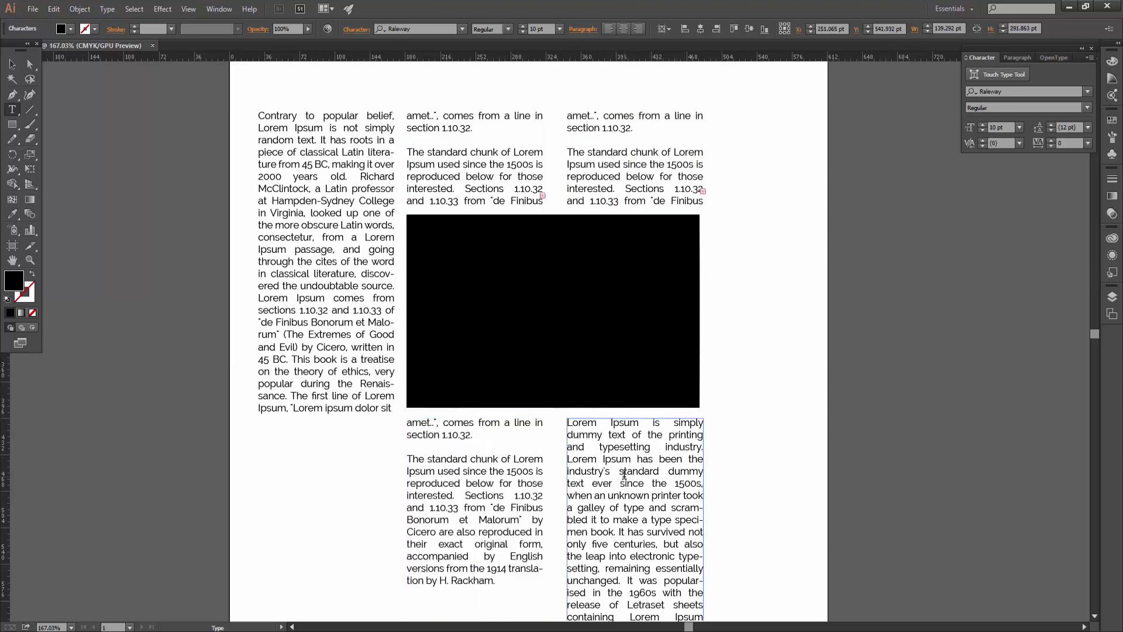
{"action": "key", "text": "ctrl+z"}
{"action": "key", "text": "ctrl+z"}
{"action": "key", "text": "ctrl+z"}
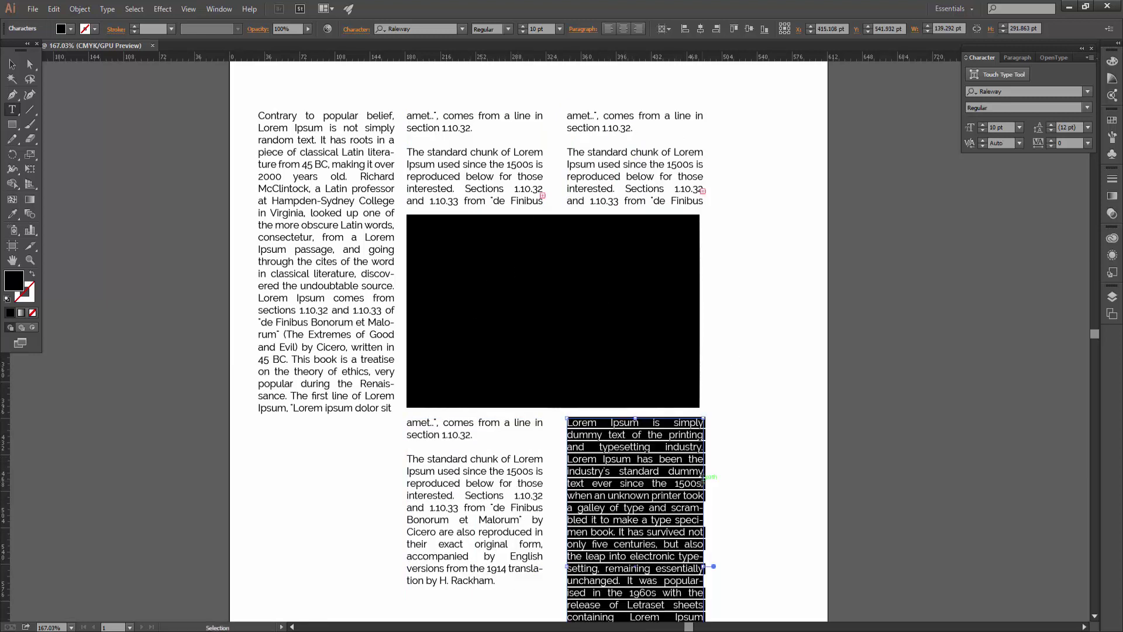
{"action": "key", "text": "ctrl+z"}
{"action": "key", "text": "ctrl+z"}
{"action": "key", "text": "ctrl+z"}
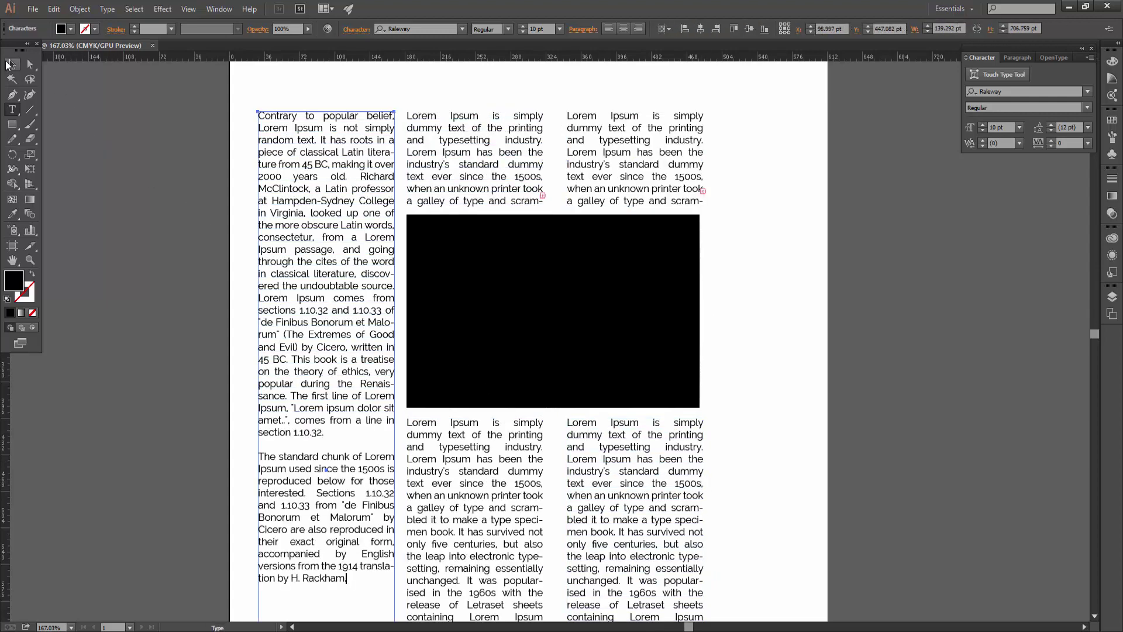
{"action": "left_click", "coordinate": [7, 62]}
{"action": "key", "text": "ctrl+z"}
{"action": "scroll", "coordinate": [800, 390], "scroll_direction": "down", "scroll_amount": 3}
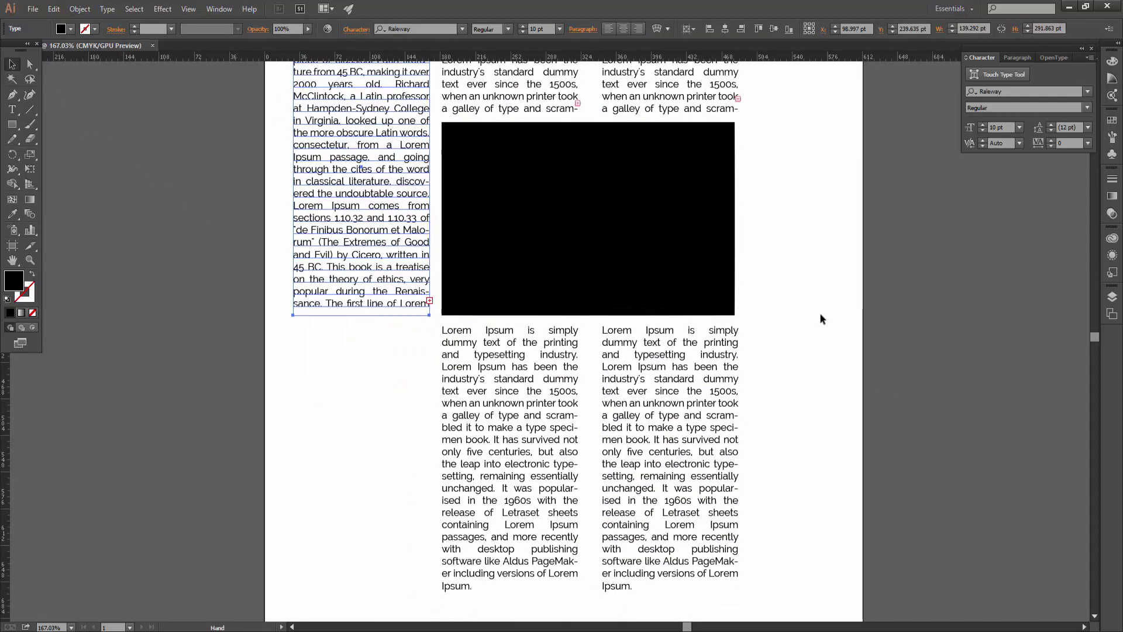
{"action": "scroll", "coordinate": [820, 316], "scroll_direction": "up", "scroll_amount": 3}
{"action": "left_click", "coordinate": [509, 170]}
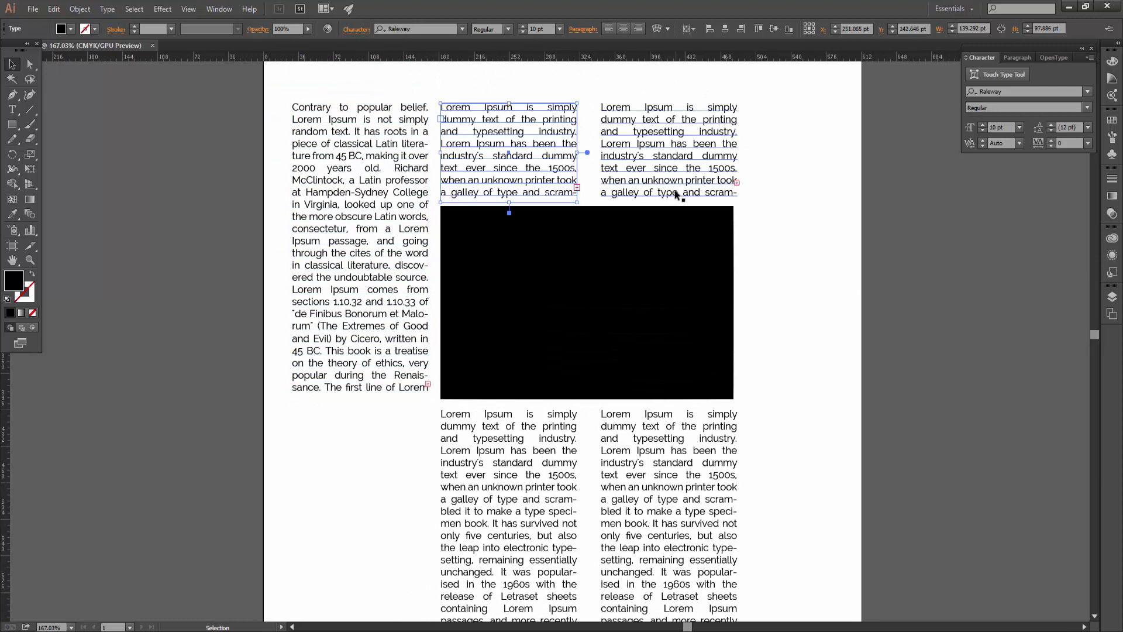
Step: Pick out the left, top-middle and top-right text columns on the page
{"action": "left_click", "coordinate": [371, 225]}
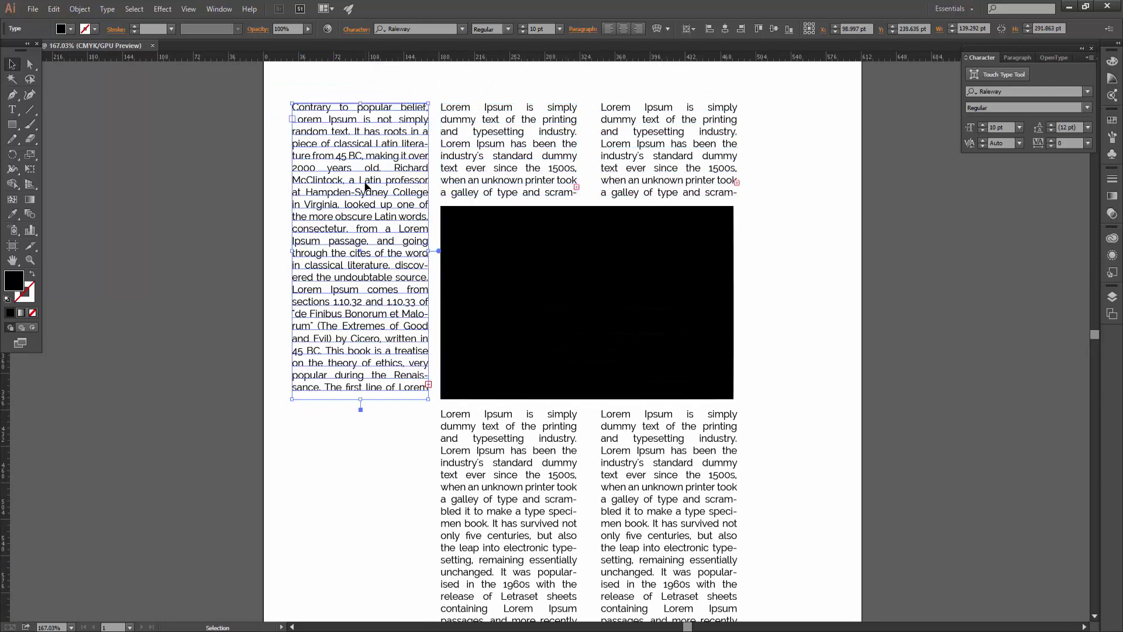
{"action": "left_click", "coordinate": [627, 285]}
{"action": "left_click", "coordinate": [385, 175]}
{"action": "left_click", "coordinate": [511, 151], "text": "shift"}
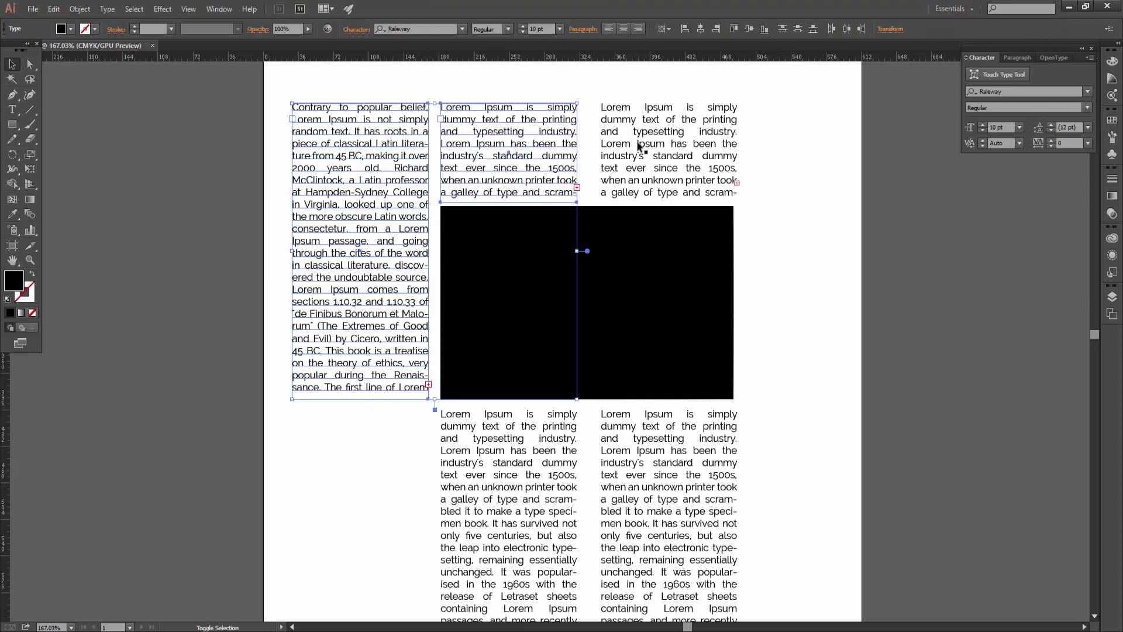
{"action": "left_click", "coordinate": [635, 153], "text": "shift"}
{"action": "left_click", "coordinate": [397, 199]}
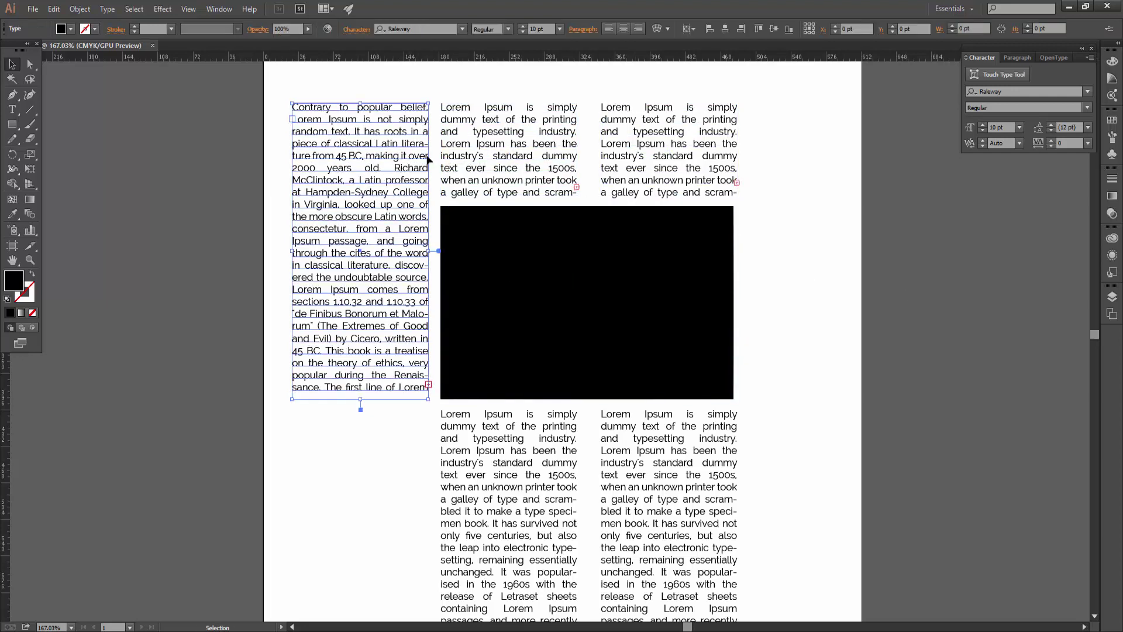
{"action": "left_click", "coordinate": [459, 146]}
{"action": "left_click", "coordinate": [651, 158]}
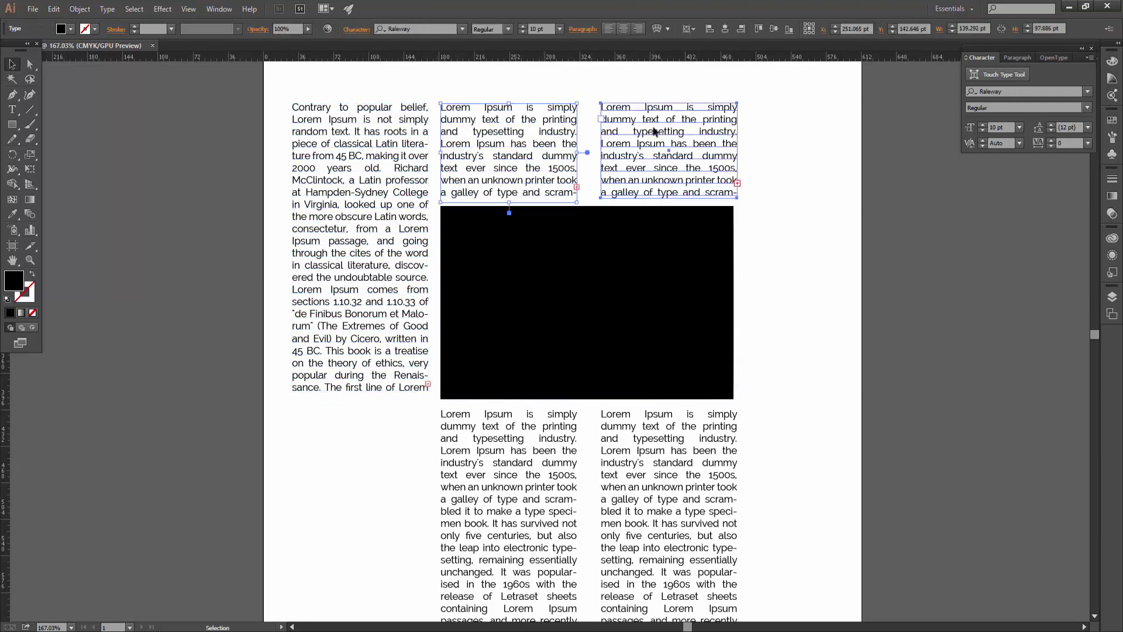
Step: Select all five text frames, including both bottom frames, and create a text thread through them
{"action": "left_click", "coordinate": [354, 179]}
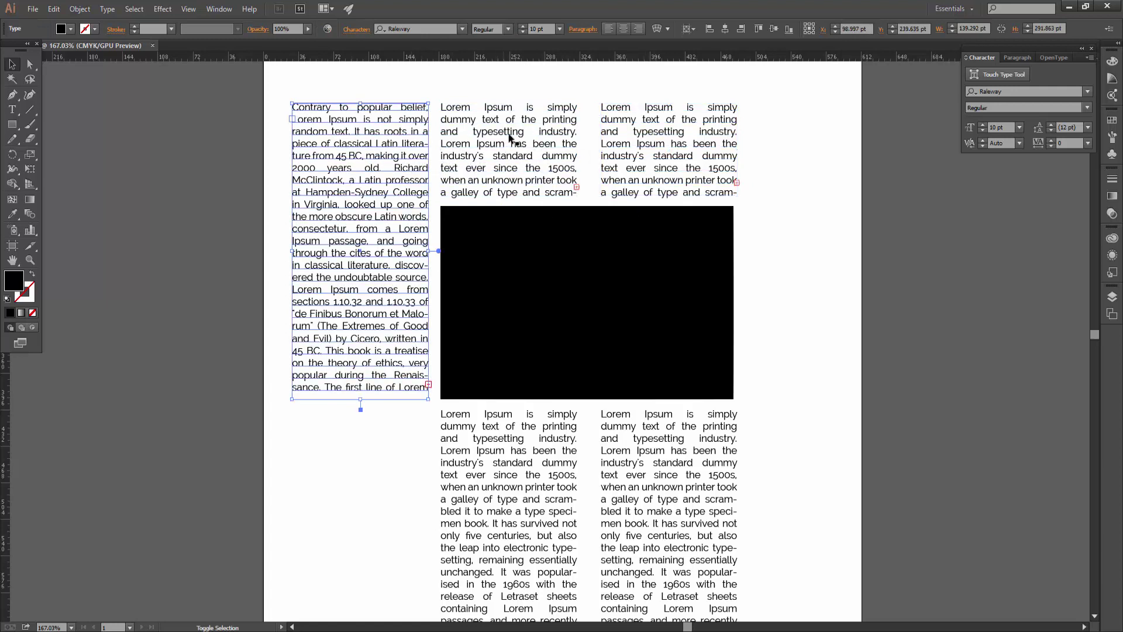
{"action": "left_click", "coordinate": [539, 146], "text": "shift"}
{"action": "left_click", "coordinate": [667, 155], "text": "shift"}
{"action": "left_click", "coordinate": [509, 467], "text": "shift"}
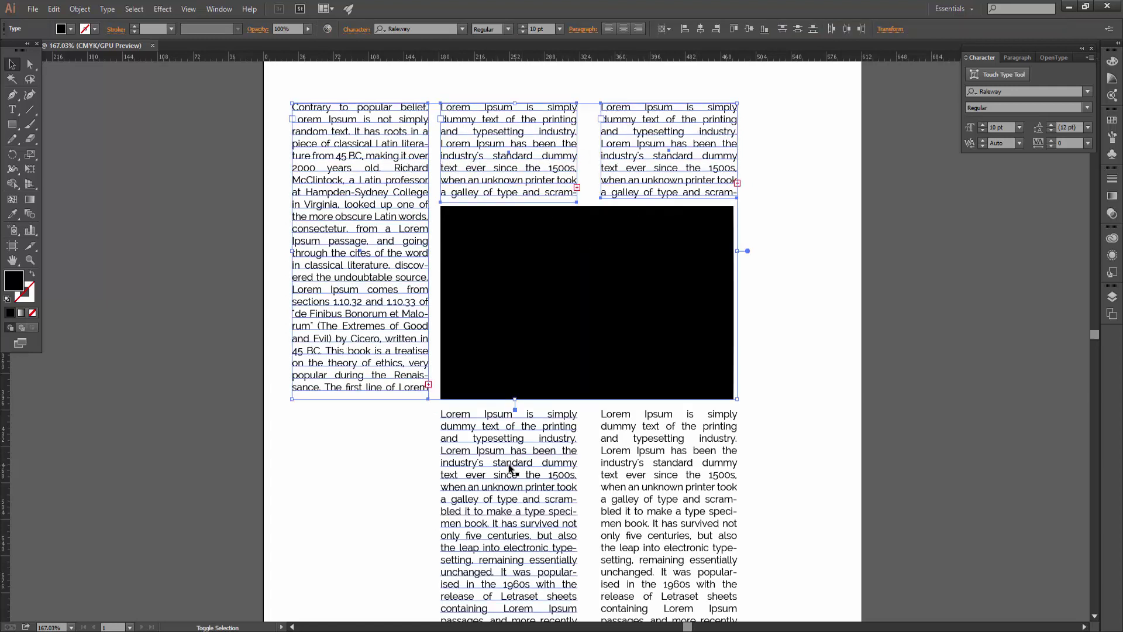
{"action": "left_click", "coordinate": [658, 465], "text": "shift"}
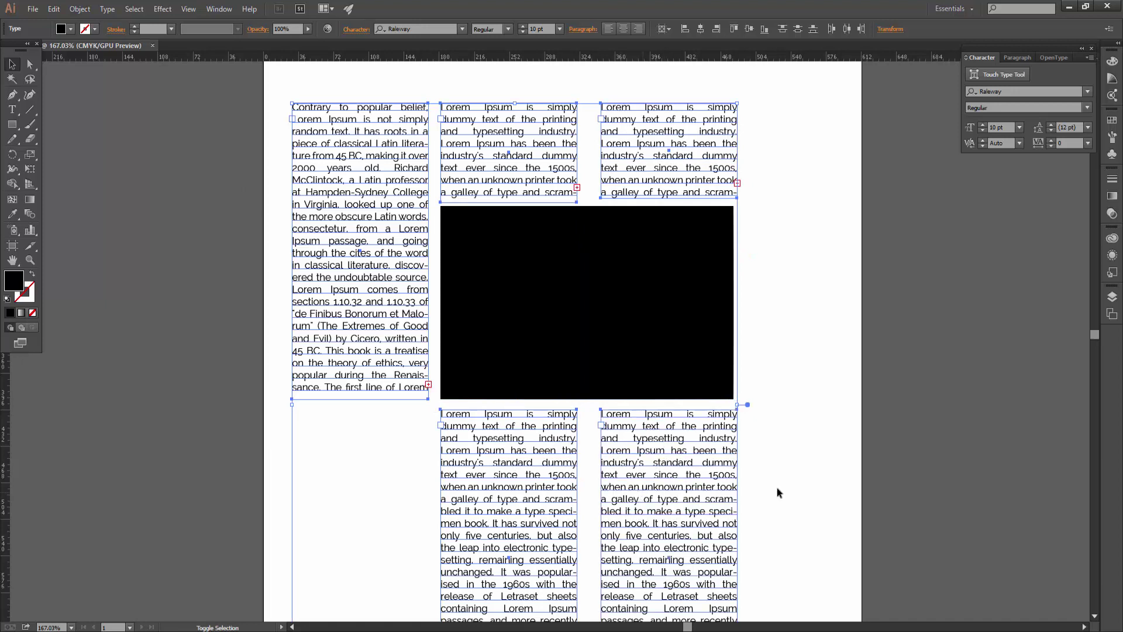
{"action": "left_click", "coordinate": [107, 9]}
{"action": "mouse_move", "coordinate": [137, 139]}
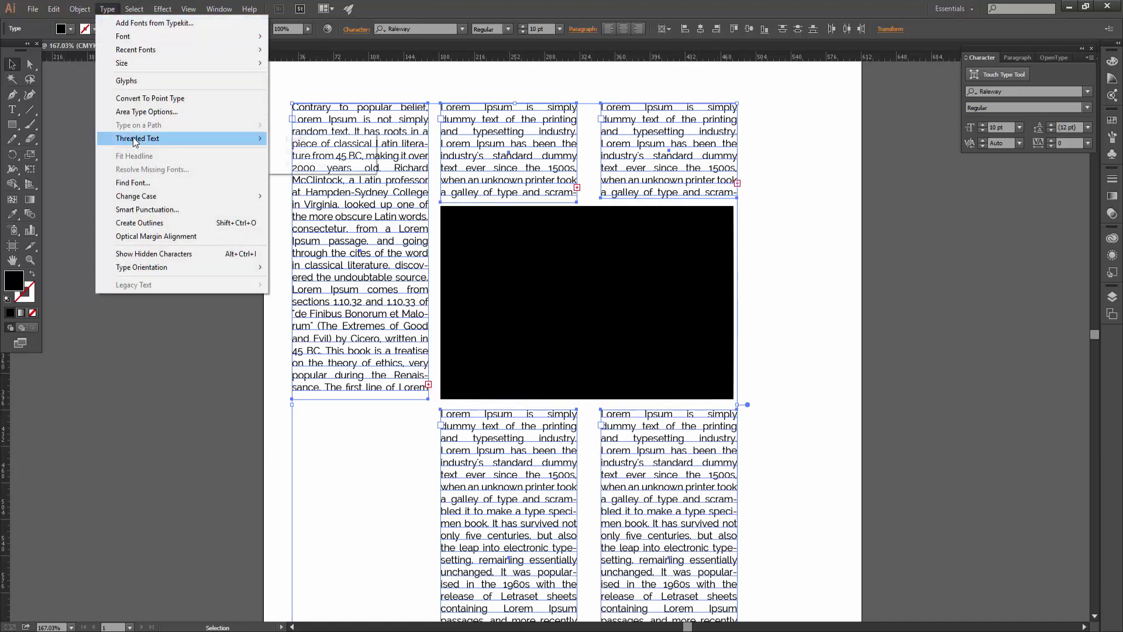
{"action": "left_click", "coordinate": [308, 141]}
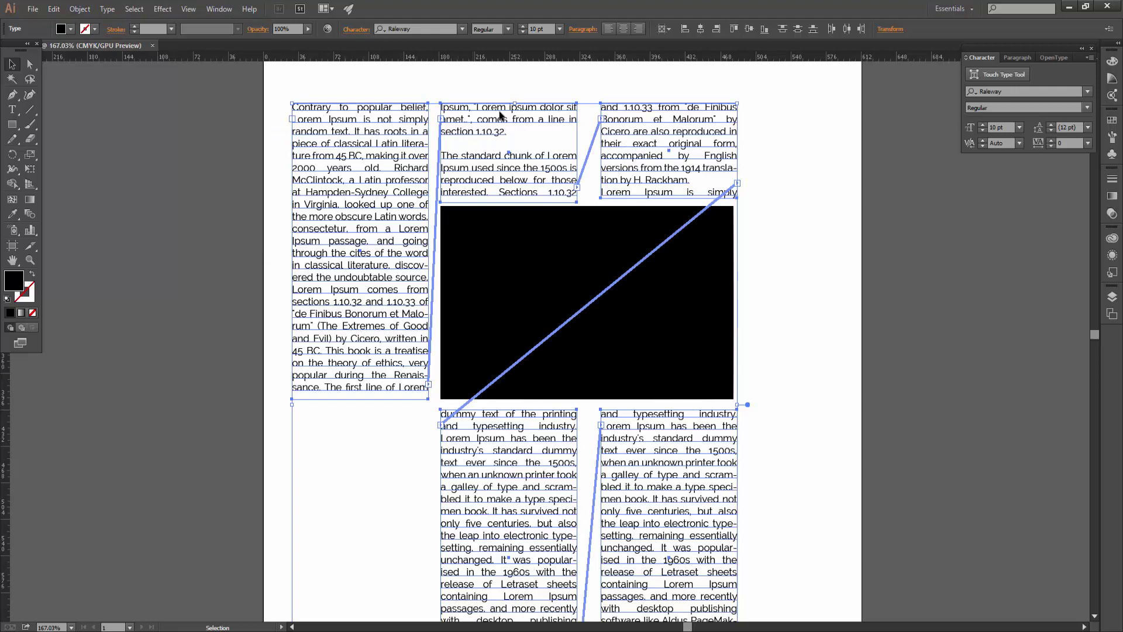
Step: Clear the threaded text and paste in the Lorem Ipsum paragraphs copied from the browser
{"action": "triple_click", "coordinate": [375, 152]}
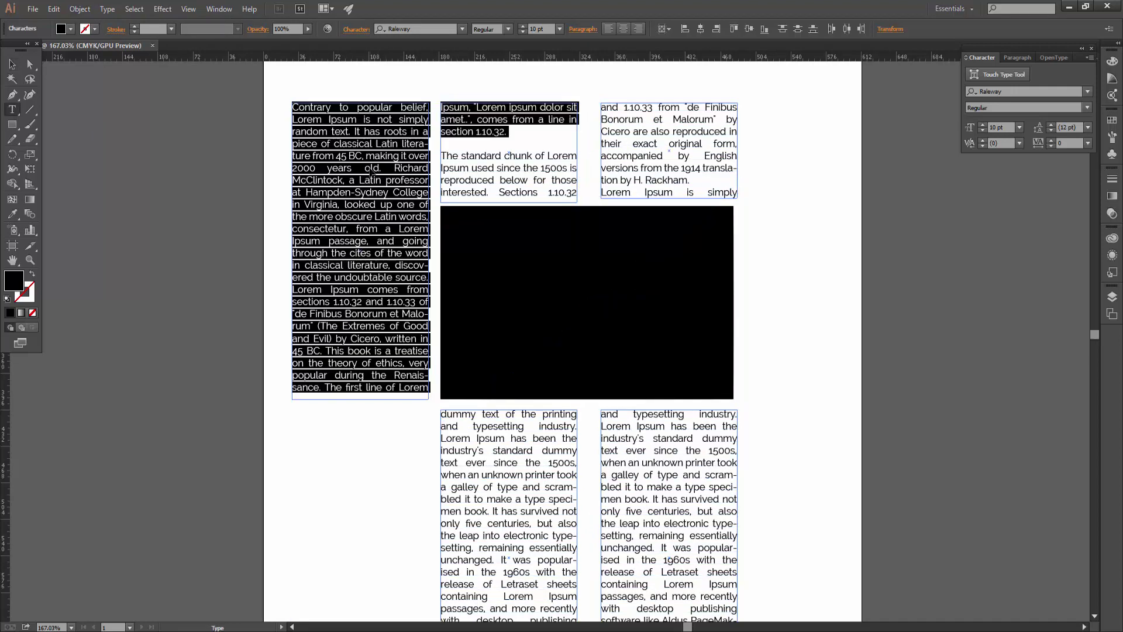
{"action": "key", "text": "Delete"}
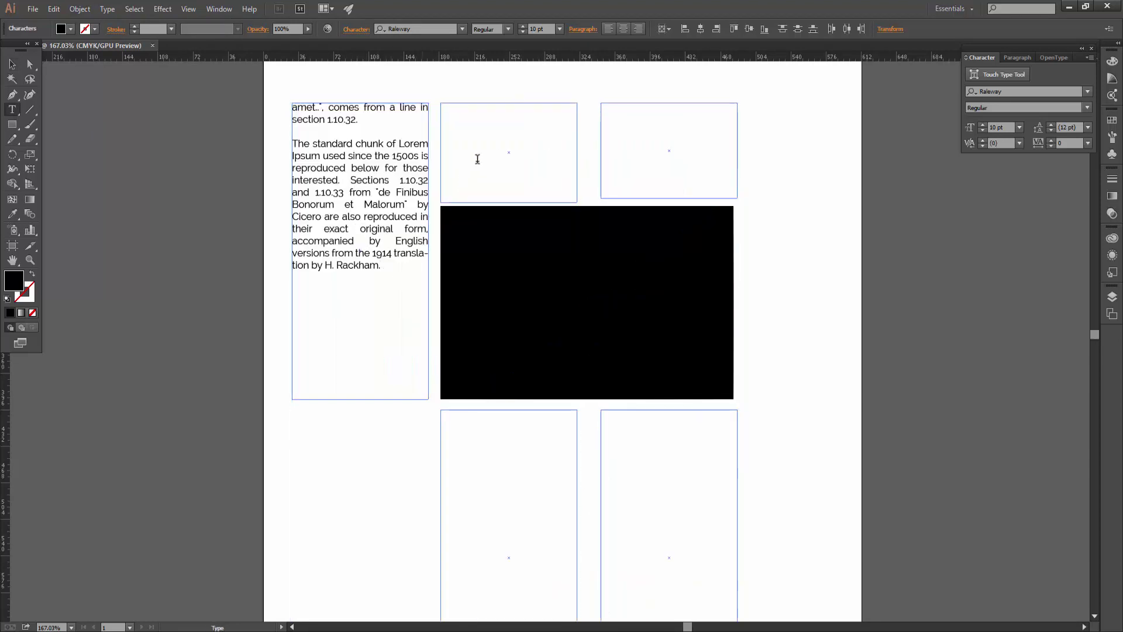
{"action": "key", "text": "alt+Tab"}
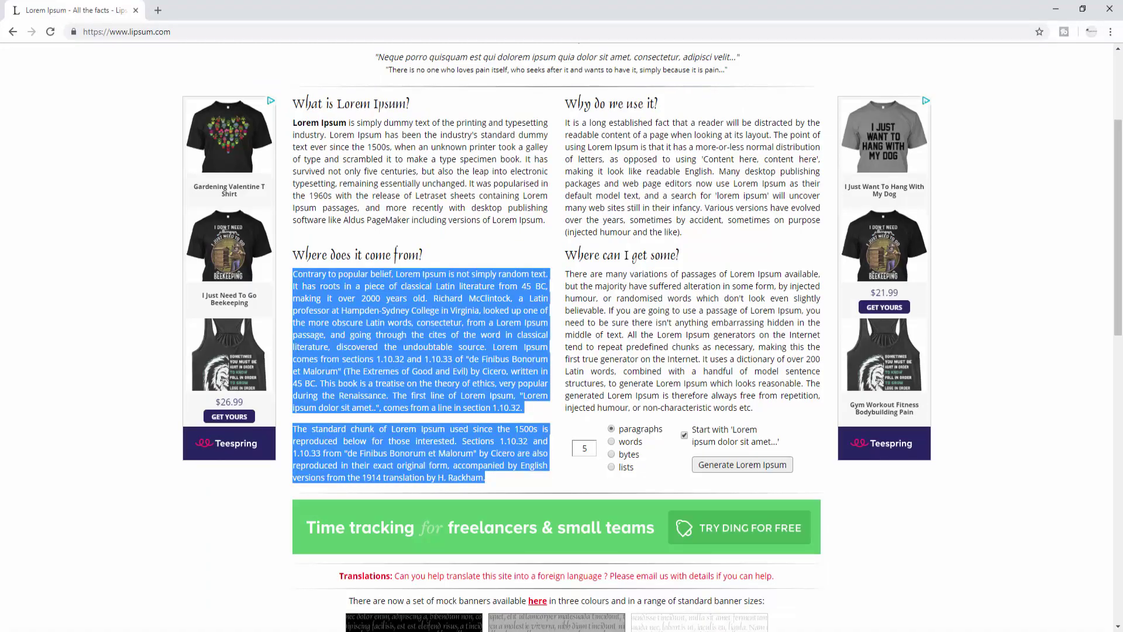
{"action": "key", "text": "ctrl+c"}
{"action": "key", "text": "alt+Tab"}
{"action": "key", "text": "ctrl+v"}
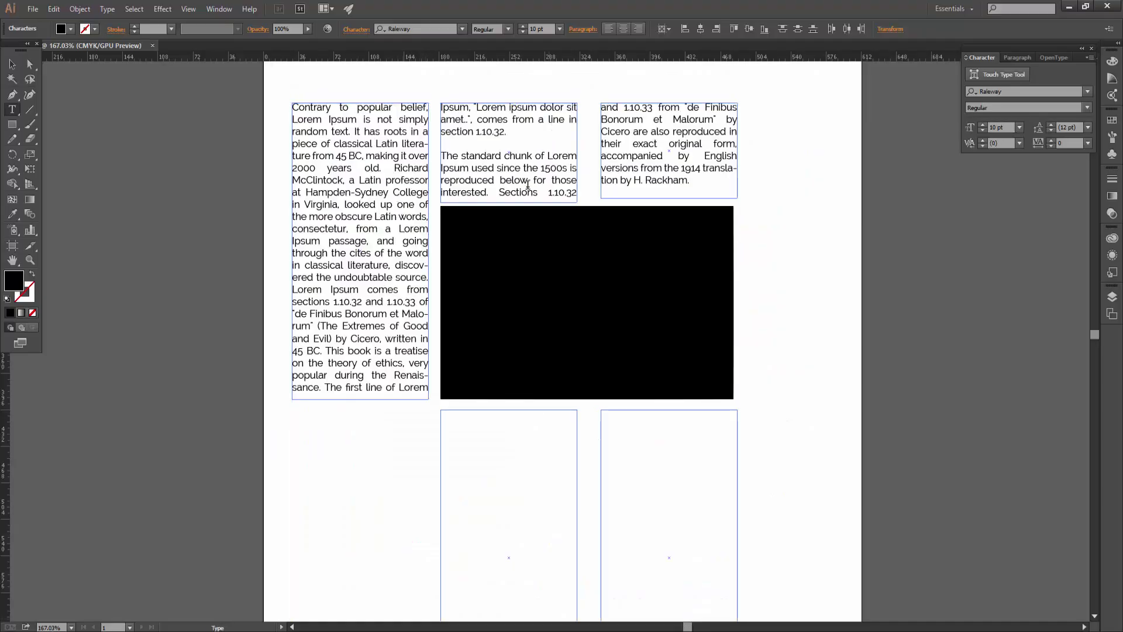
Step: Refill the threaded frames and paste a second copy of the passage after 'Rackham.'
{"action": "key", "text": "ctrl+a"}
{"action": "key", "text": "ctrl+v"}
{"action": "key", "text": "ctrl+v"}
{"action": "key", "text": "Escape"}
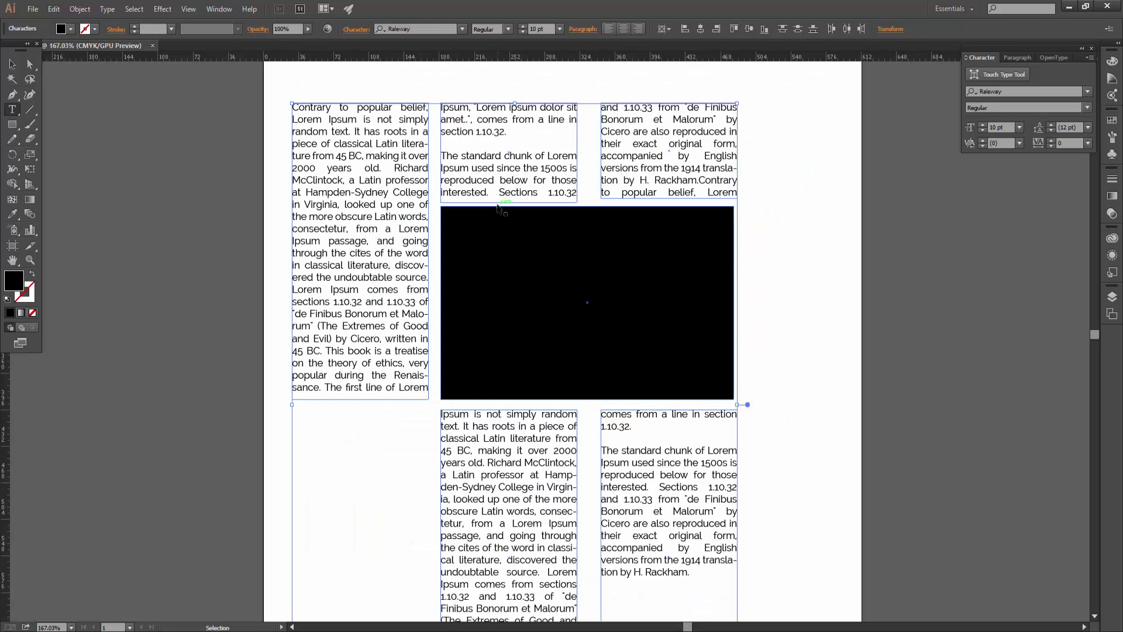
{"action": "double_click", "coordinate": [376, 202]}
{"action": "key", "text": "ctrl+a"}
{"action": "key", "text": "Delete"}
{"action": "key", "text": "ctrl+v"}
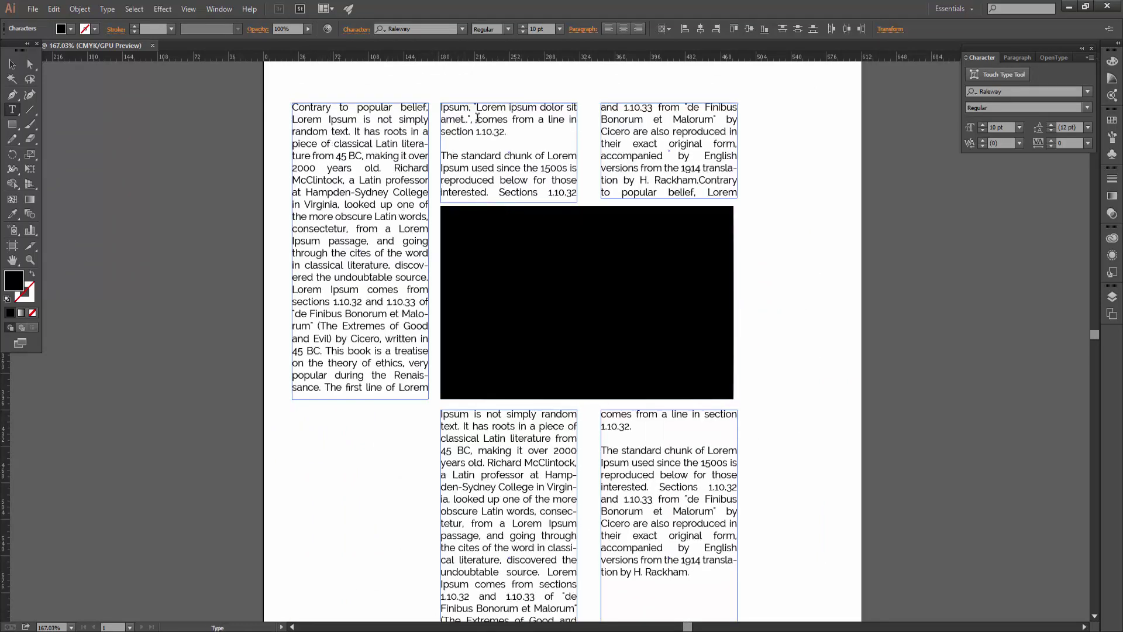
Step: Shorten the top-middle frame so it ends at 'section 1.10.32.'
{"action": "scroll", "coordinate": [483, 475], "scroll_direction": "down", "scroll_amount": 3}
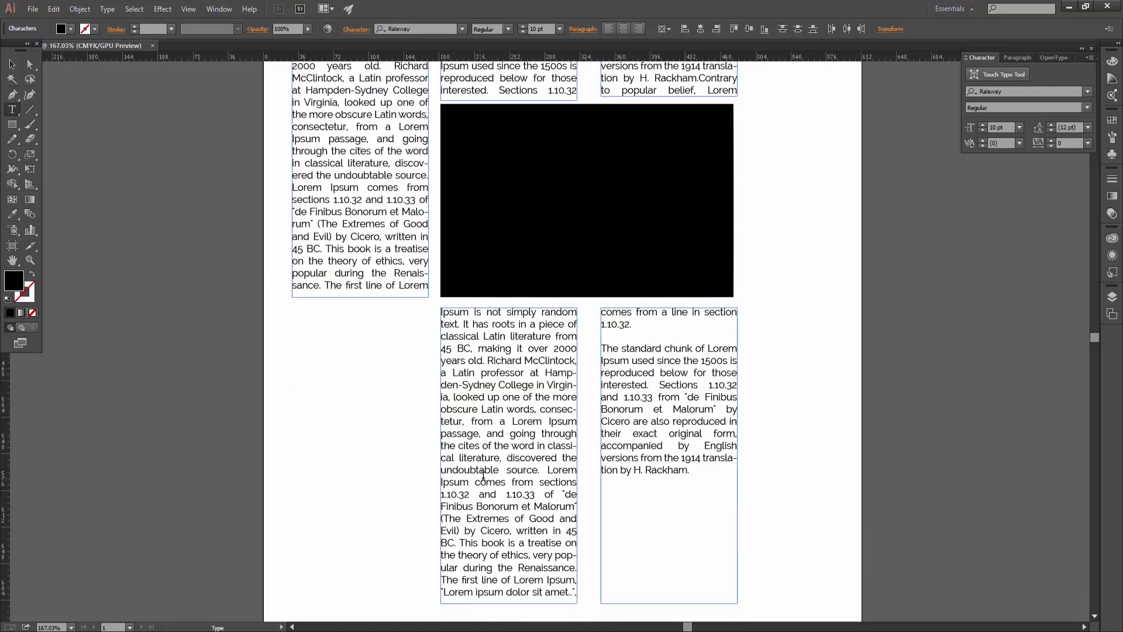
{"action": "left_click", "coordinate": [12, 64]}
{"action": "left_click", "coordinate": [754, 219]}
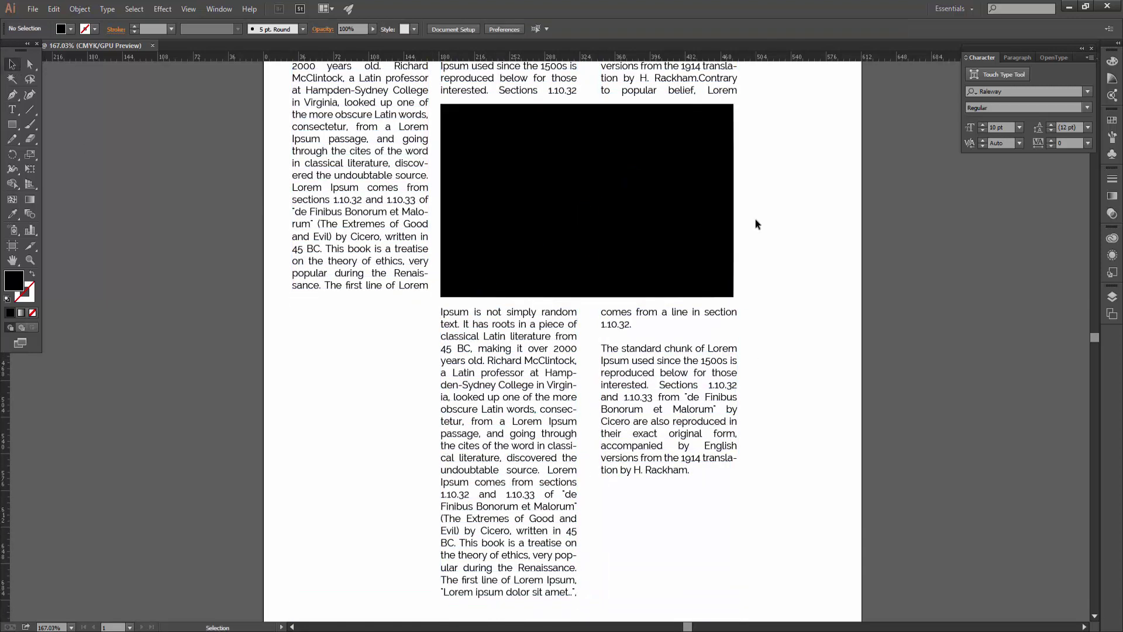
{"action": "scroll", "coordinate": [702, 252], "scroll_direction": "up", "scroll_amount": 3}
{"action": "left_click", "coordinate": [570, 202]}
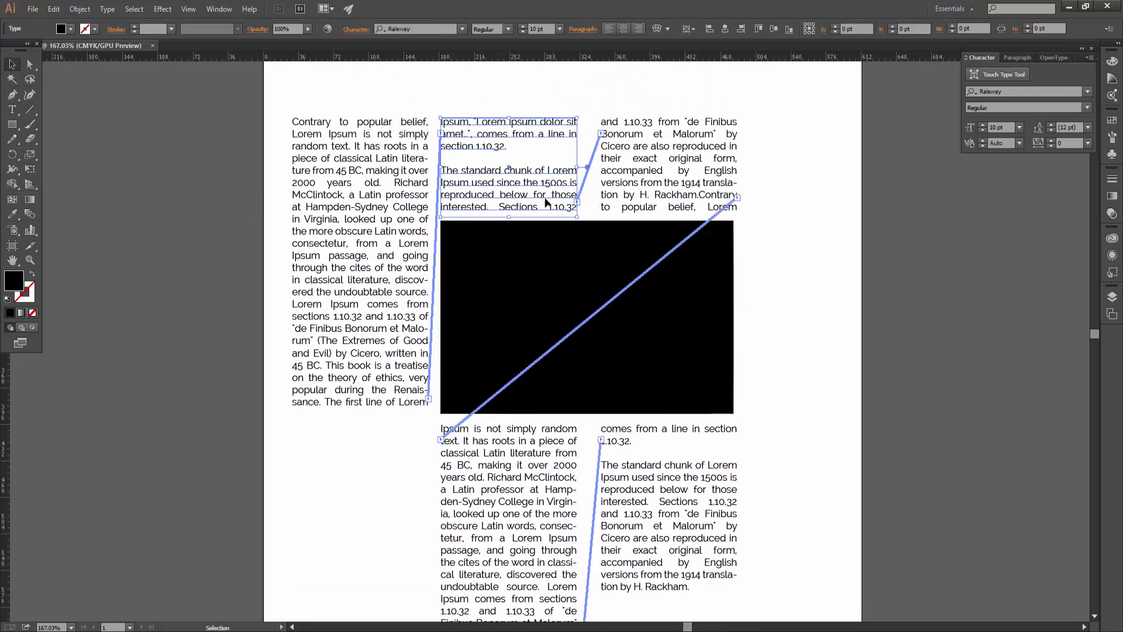
{"action": "left_click_drag", "start_coordinate": [510, 218], "coordinate": [509, 154]}
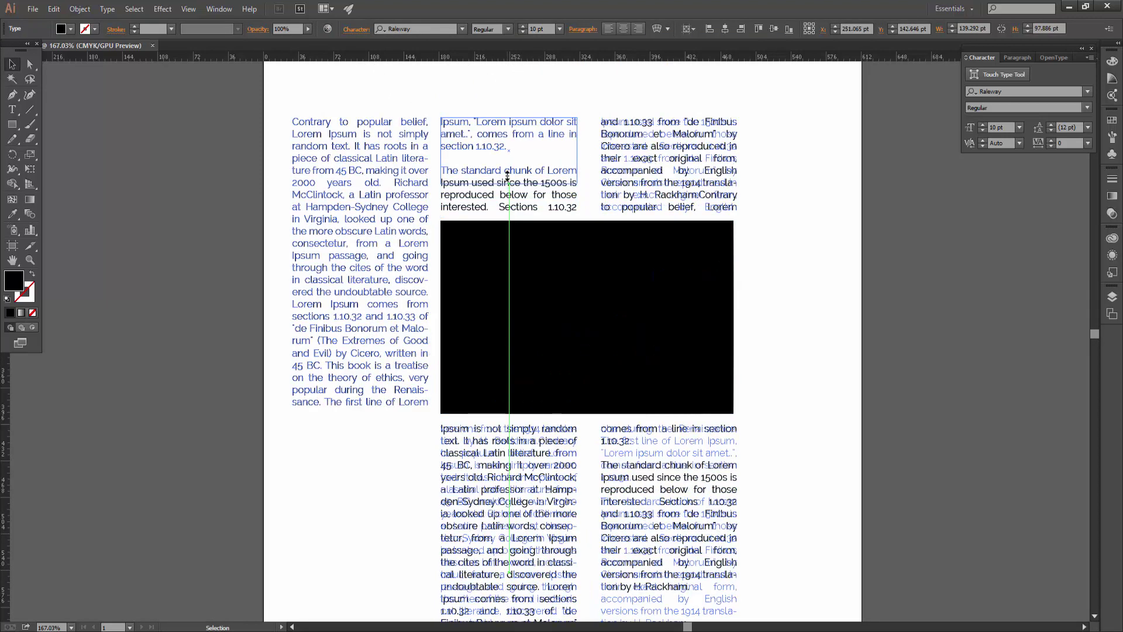
{"action": "left_click", "coordinate": [600, 167]}
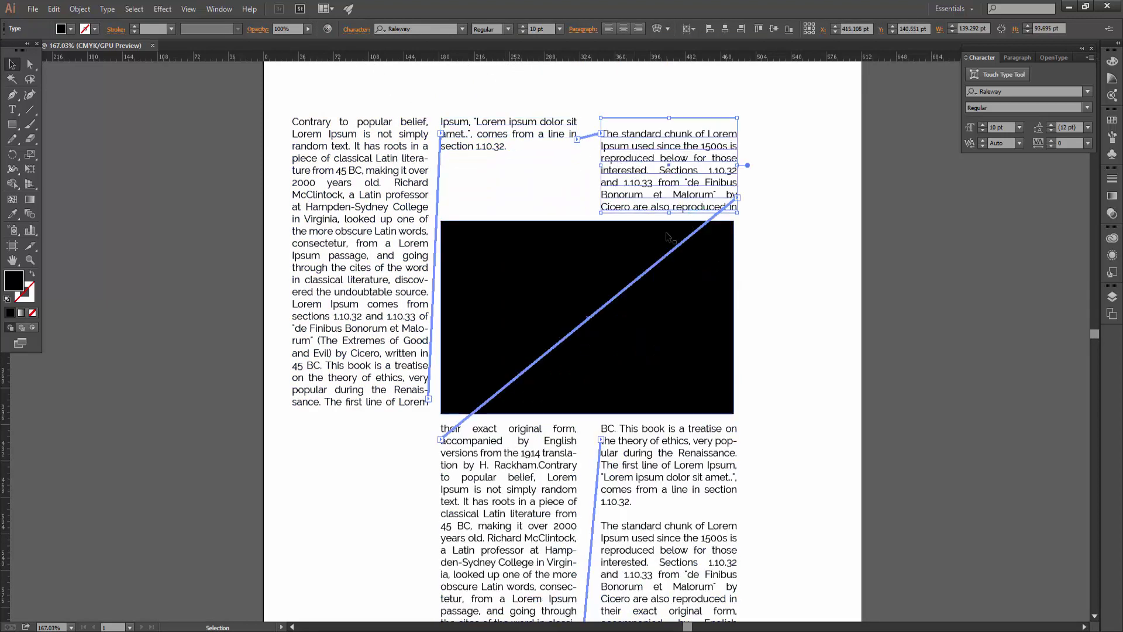
Step: Shorten the top-right text frame to just two lines
{"action": "scroll", "coordinate": [527, 351], "scroll_direction": "down", "scroll_amount": 2}
{"action": "scroll", "coordinate": [496, 481], "scroll_direction": "down", "scroll_amount": 2}
{"action": "scroll", "coordinate": [496, 481], "scroll_direction": "up", "scroll_amount": 3}
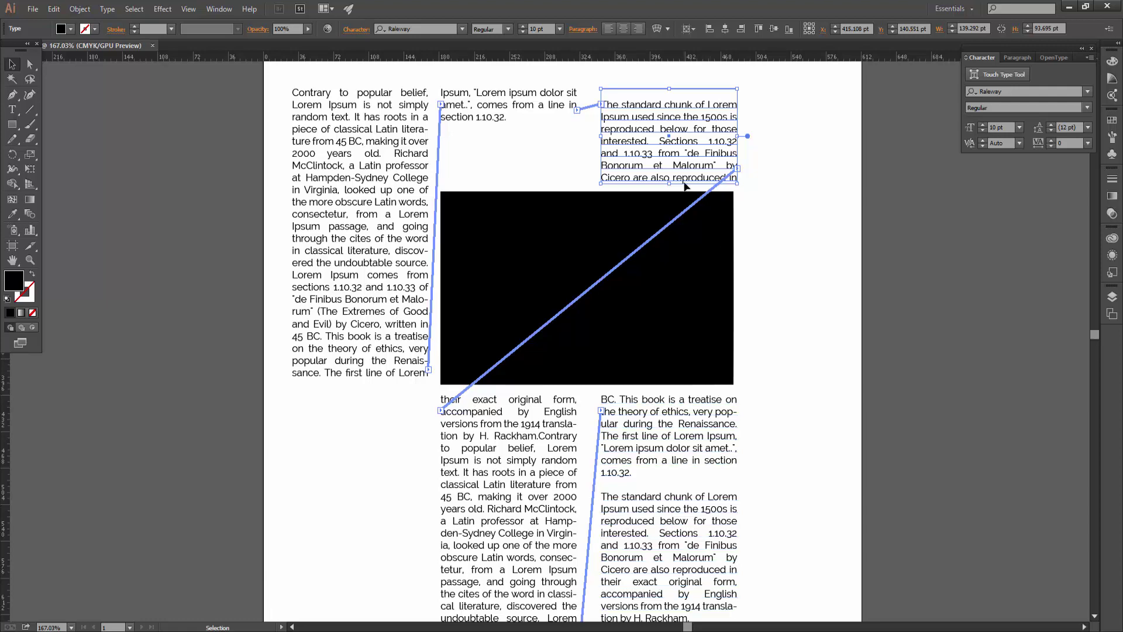
{"action": "left_click_drag", "start_coordinate": [668, 183], "coordinate": [666, 124]}
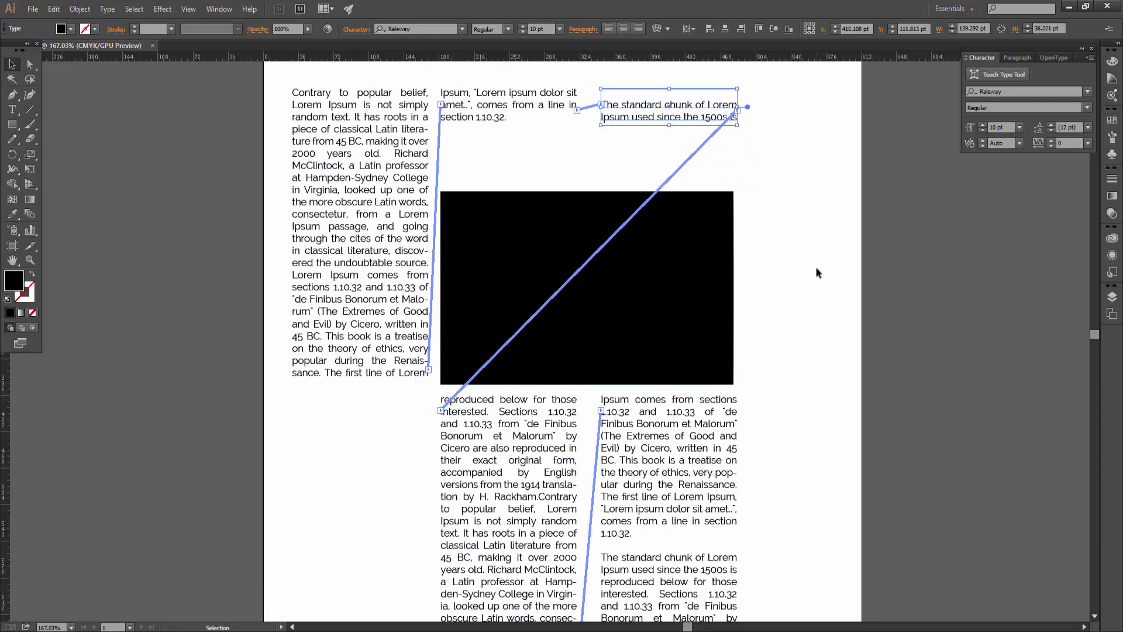
{"action": "left_click_drag", "start_coordinate": [580, 276], "coordinate": [579, 211]}
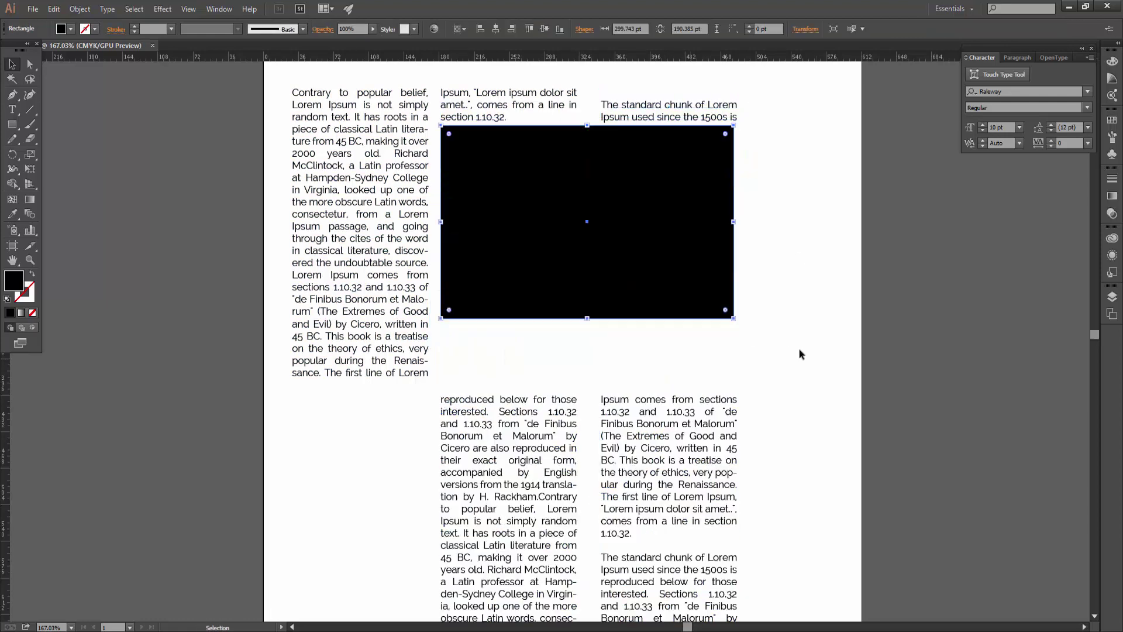
Step: Move the black rectangle and the lower threaded frames up beneath the top-right frame
{"action": "left_click", "coordinate": [731, 544]}
{"action": "left_click_drag", "start_coordinate": [518, 477], "coordinate": [518, 412]}
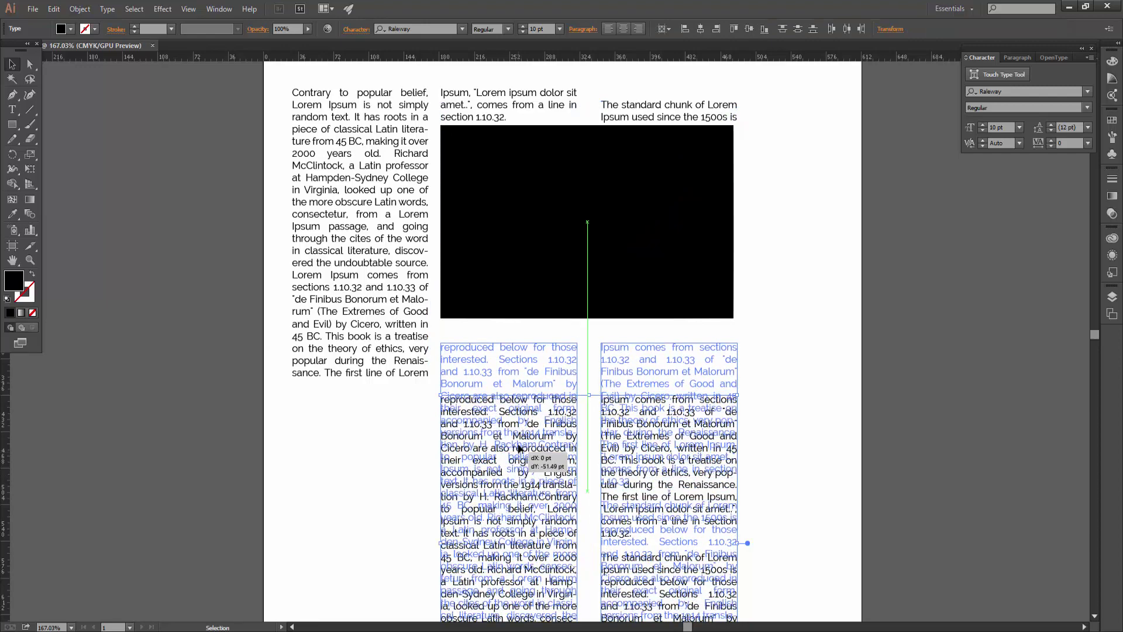
{"action": "left_click", "coordinate": [798, 416]}
{"action": "scroll", "coordinate": [798, 416], "scroll_direction": "down", "scroll_amount": 5}
{"action": "scroll", "coordinate": [438, 246], "scroll_direction": "down", "scroll_amount": 3}
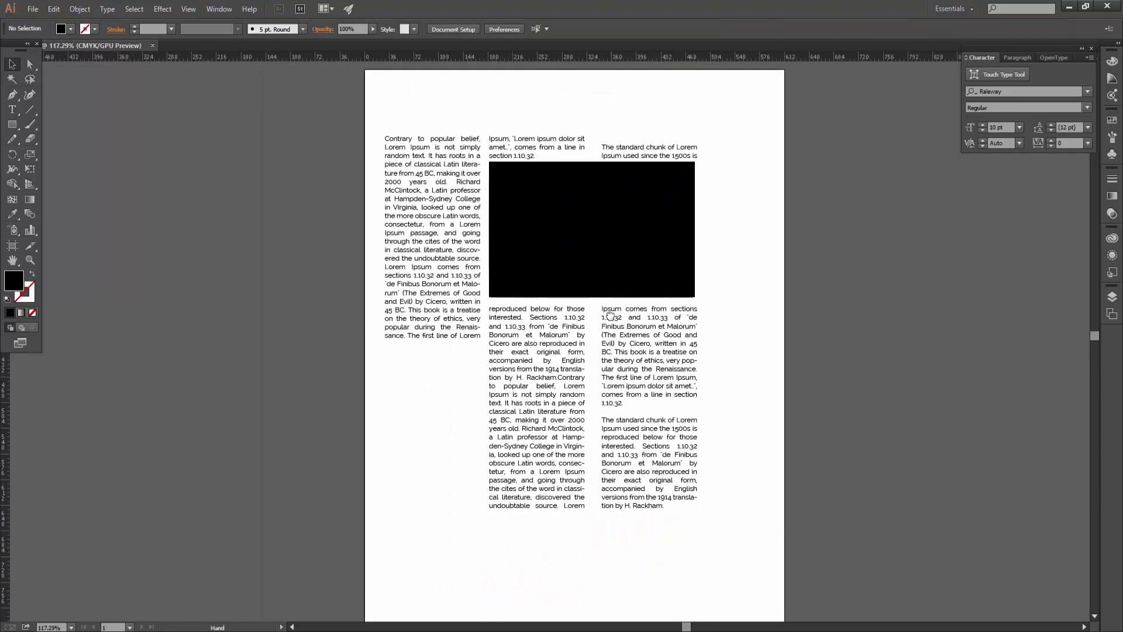
Step: Lengthen the left column frame so more text stays in it
{"action": "left_click", "coordinate": [435, 275]}
{"action": "left_click", "coordinate": [433, 349]}
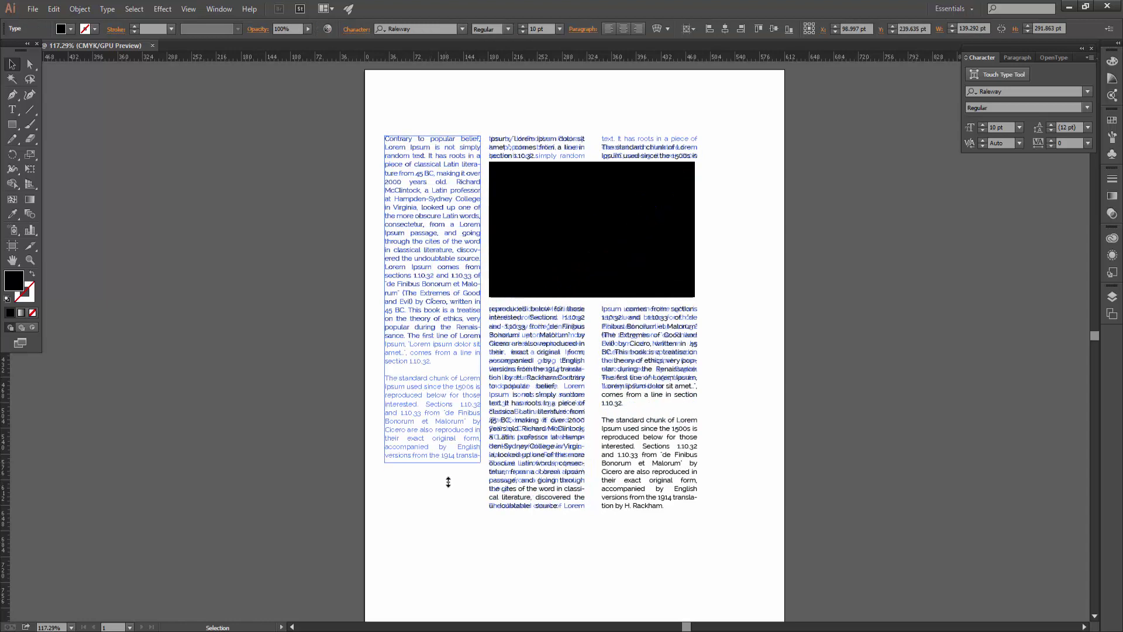
{"action": "left_click_drag", "start_coordinate": [442, 417], "coordinate": [442, 453]}
{"action": "left_click", "coordinate": [652, 421]}
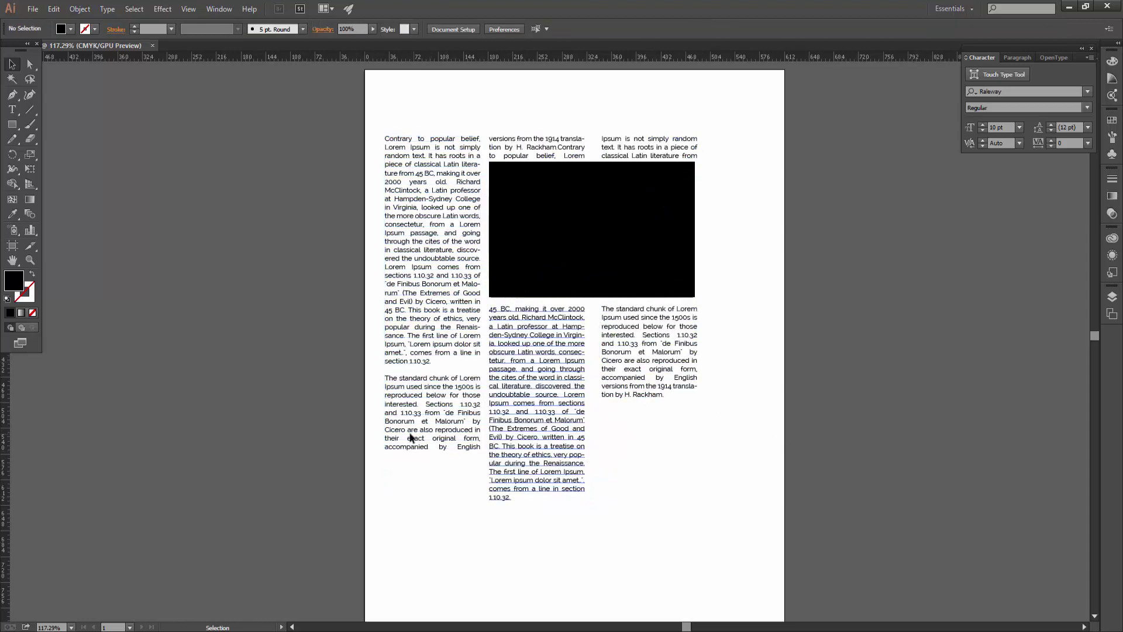
Step: Shorten the middle lower text frame by about one line
{"action": "left_click", "coordinate": [522, 493]}
{"action": "left_click_drag", "start_coordinate": [540, 515], "coordinate": [534, 516]}
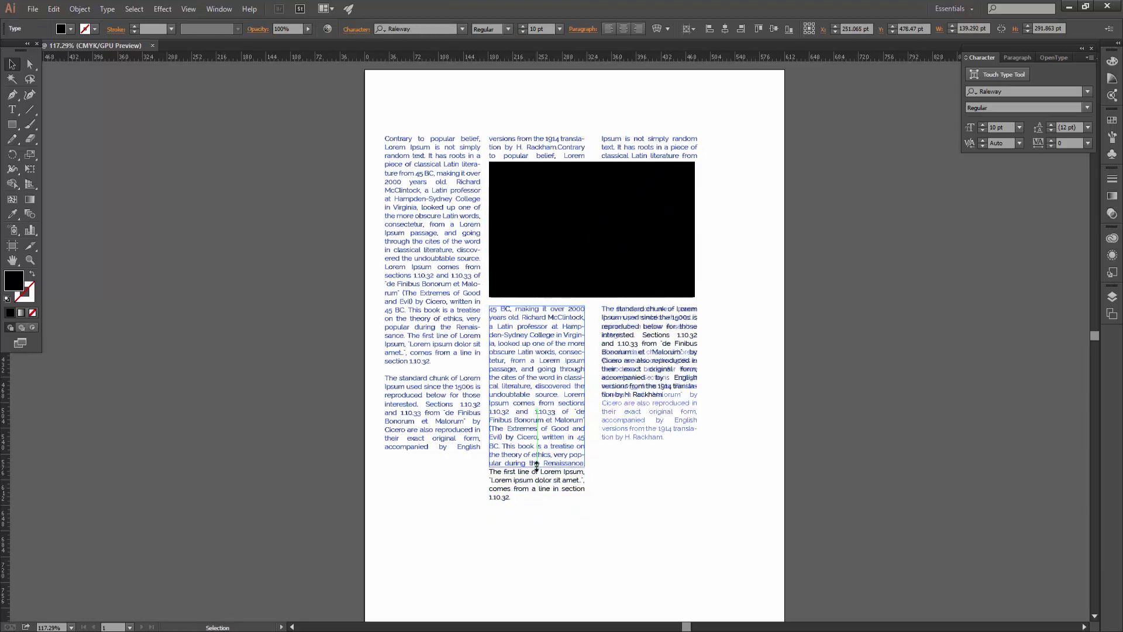
{"action": "left_click_drag", "start_coordinate": [537, 512], "coordinate": [537, 458]}
{"action": "left_click", "coordinate": [451, 444]}
{"action": "left_click", "coordinate": [534, 464]}
{"action": "left_click", "coordinate": [442, 447]}
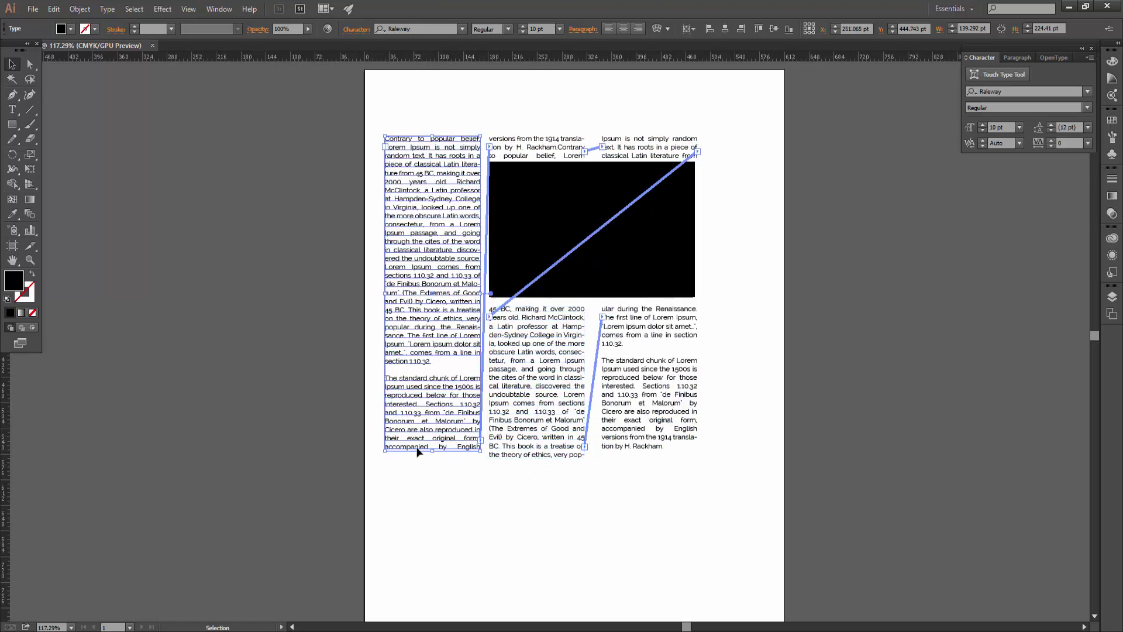
{"action": "left_click", "coordinate": [433, 459]}
{"action": "left_click", "coordinate": [626, 490]}
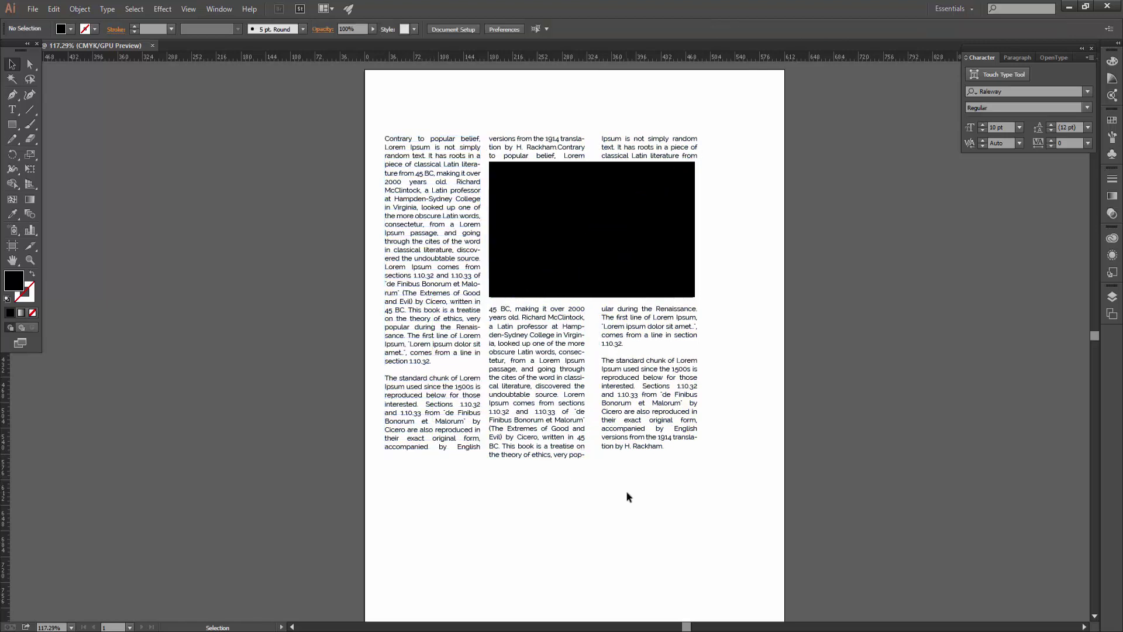
Step: Stretch both lower frames to a common bottom edge and slightly shorten the black rectangle
{"action": "left_click", "coordinate": [560, 463]}
{"action": "left_click", "coordinate": [642, 424], "text": "shift"}
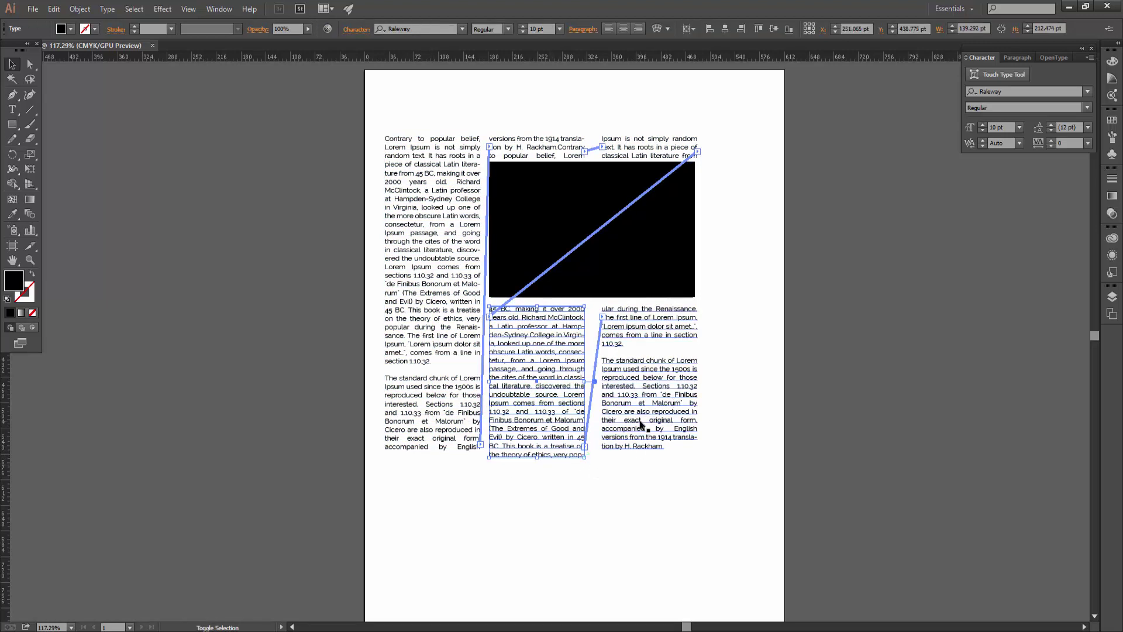
{"action": "left_click_drag", "start_coordinate": [593, 457], "coordinate": [593, 508]}
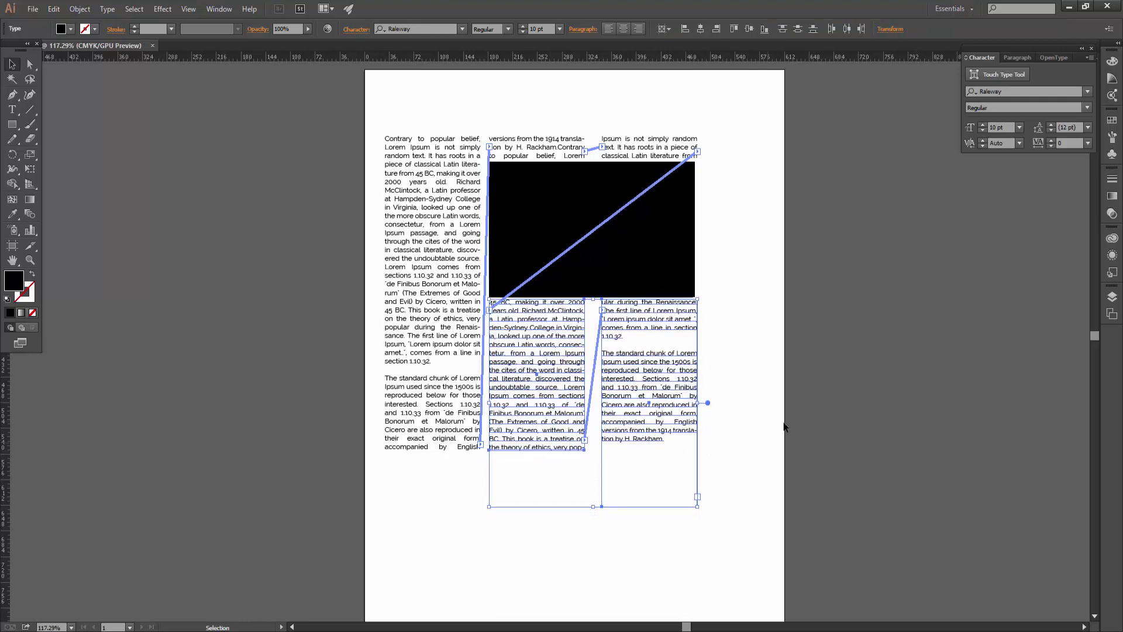
{"action": "left_click", "coordinate": [741, 454]}
{"action": "left_click", "coordinate": [592, 230]}
{"action": "left_click_drag", "start_coordinate": [592, 297], "coordinate": [591, 297]}
{"action": "left_click", "coordinate": [788, 352]}
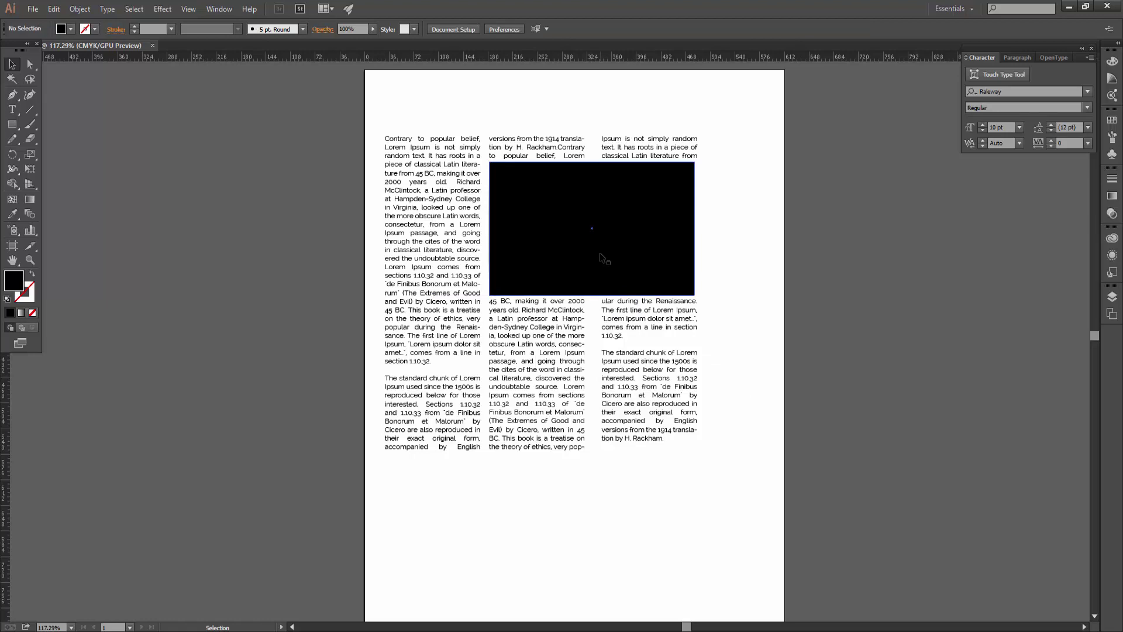
Step: Select each threaded frame in turn to check how the text flows
{"action": "left_click", "coordinate": [461, 146]}
{"action": "left_click", "coordinate": [554, 154]}
{"action": "left_click", "coordinate": [590, 117]}
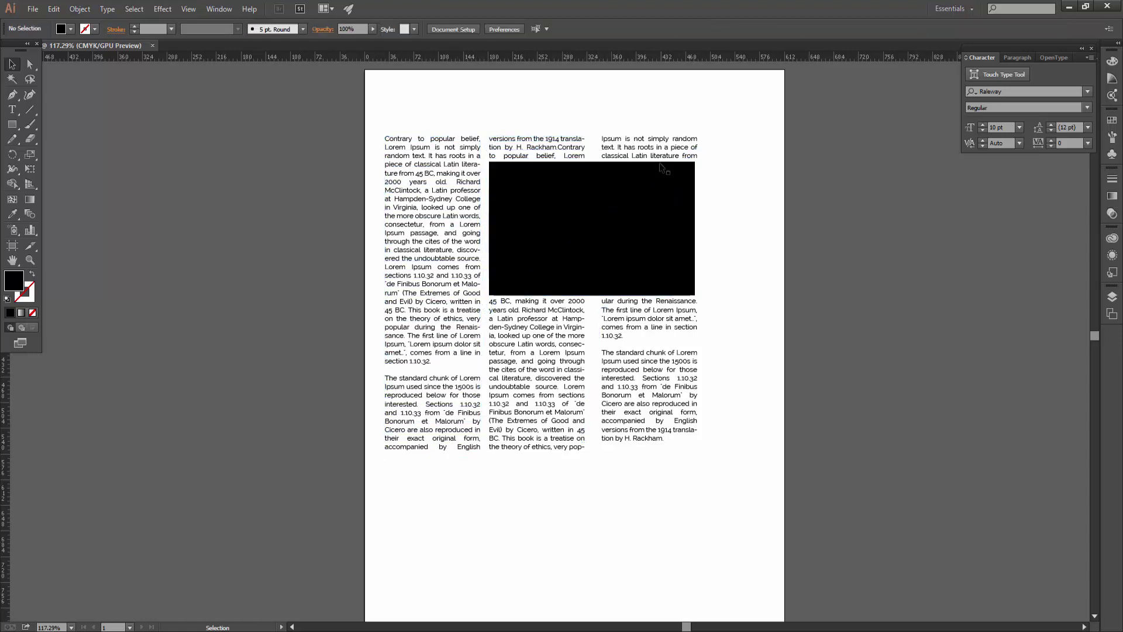
{"action": "left_click", "coordinate": [643, 148]}
{"action": "left_click", "coordinate": [560, 347]}
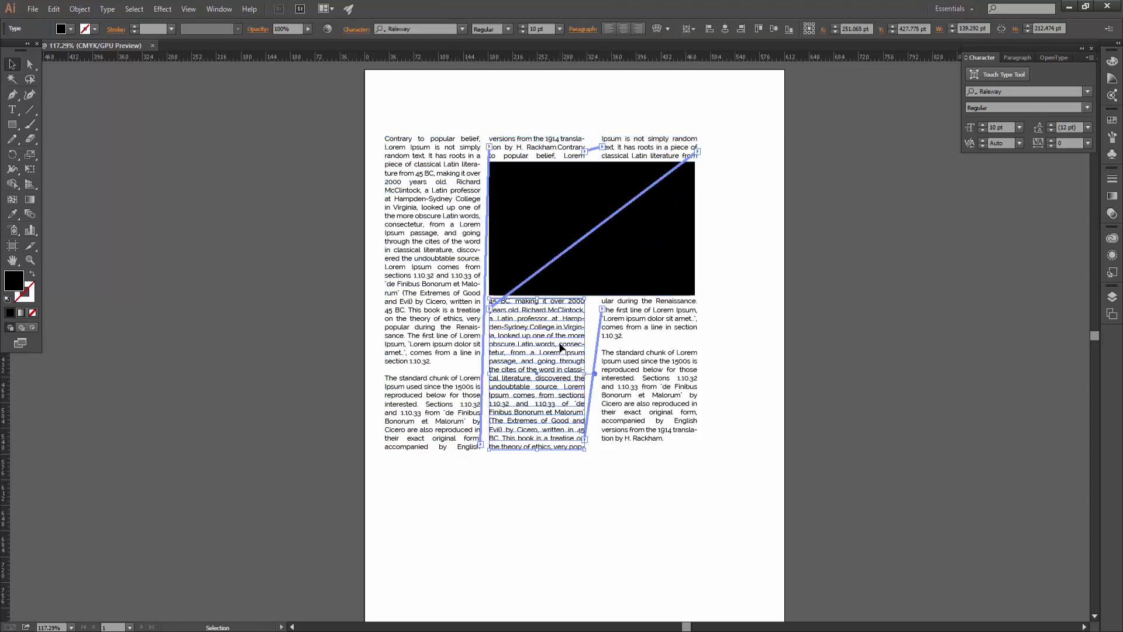
{"action": "left_click", "coordinate": [445, 345]}
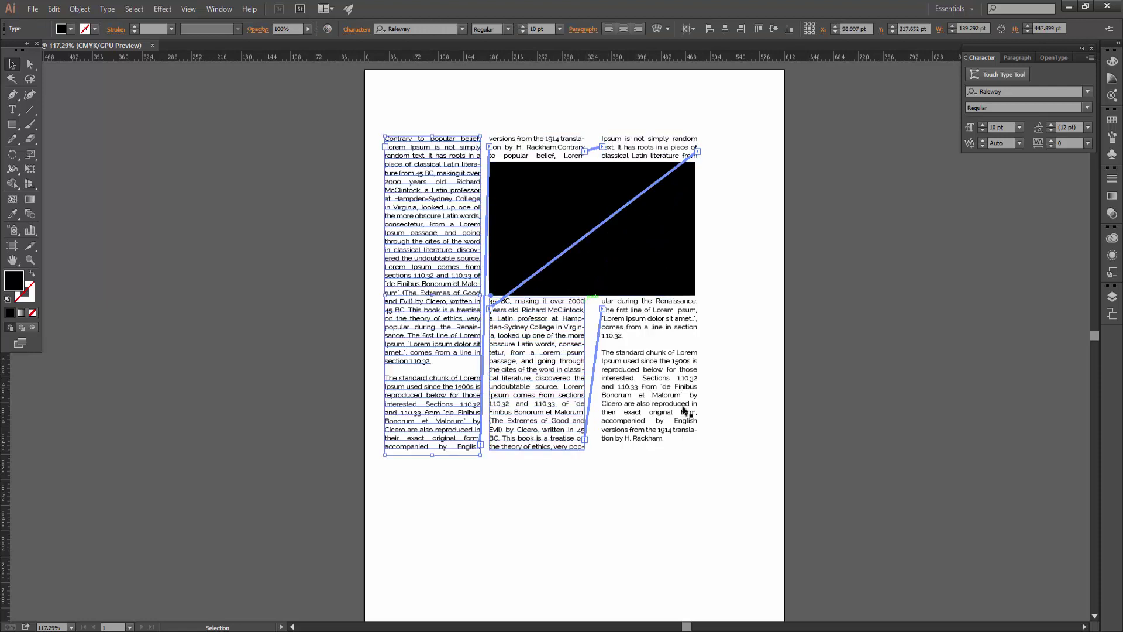
{"action": "scroll", "coordinate": [620, 468], "scroll_direction": "down", "scroll_amount": 5}
{"action": "left_click", "coordinate": [682, 233]}
Step: Draw a small area-type frame, paste the passage into it, and duplicate it across the row
{"action": "left_click", "coordinate": [499, 402]}
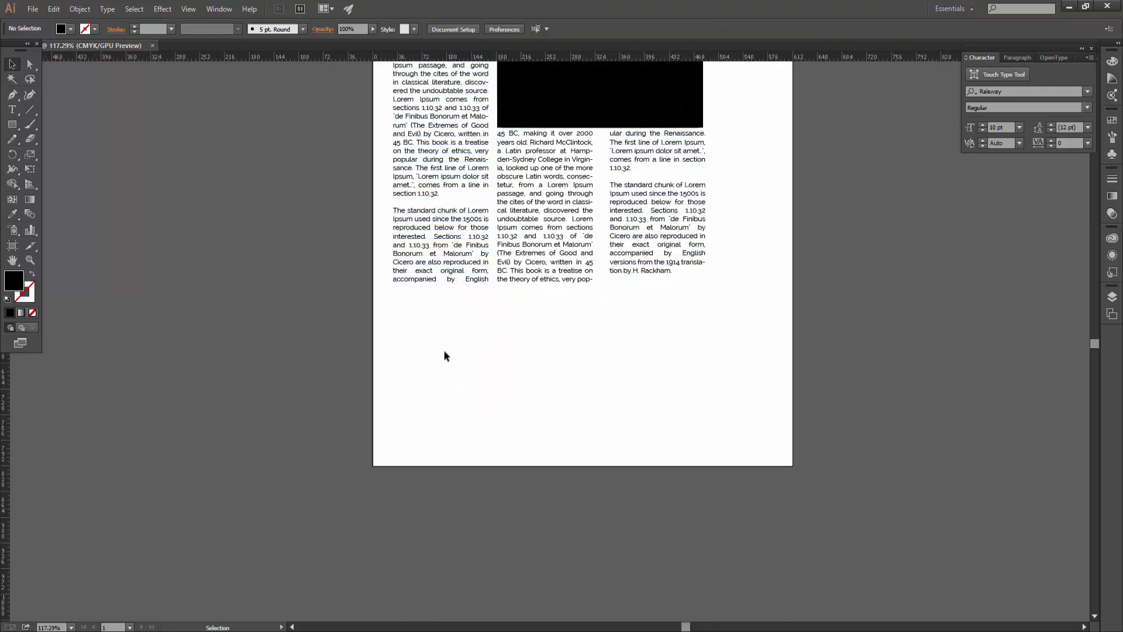
{"action": "key", "text": "t"}
{"action": "left_click_drag", "start_coordinate": [428, 328], "coordinate": [481, 423]}
{"action": "key", "text": "ctrl+v"}
{"action": "key", "text": "Escape"}
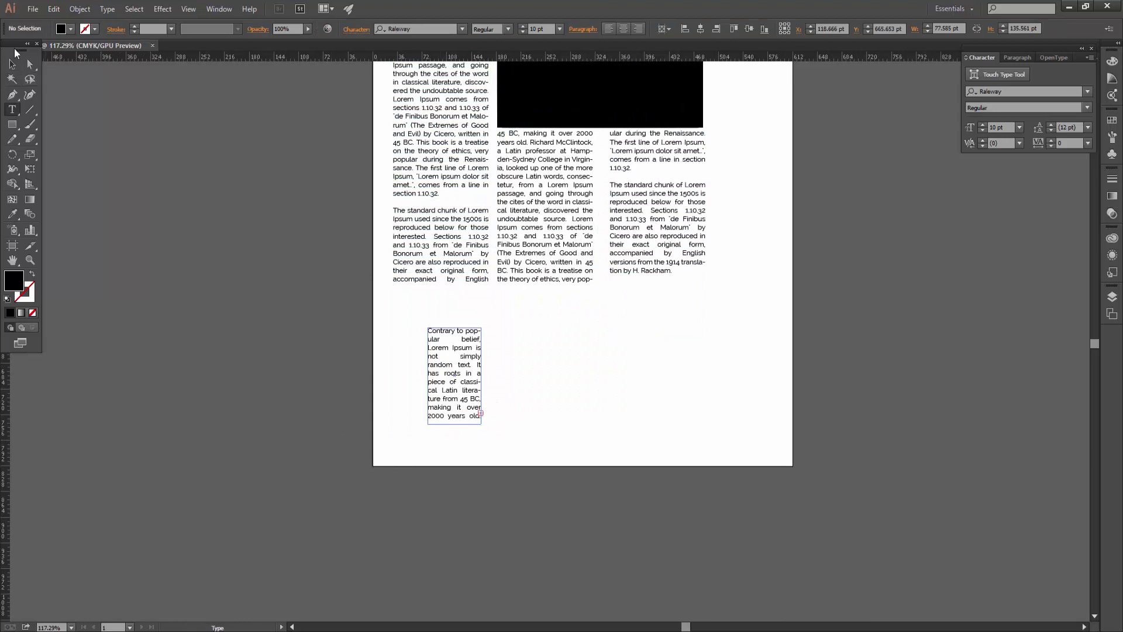
{"action": "left_click_drag", "start_coordinate": [468, 392], "coordinate": [645, 392]}
Step: Thread the three small frames together so the passage continues across them
{"action": "left_click", "coordinate": [463, 397], "text": "shift"}
{"action": "left_click", "coordinate": [535, 375], "text": "shift"}
{"action": "left_click", "coordinate": [724, 531]}
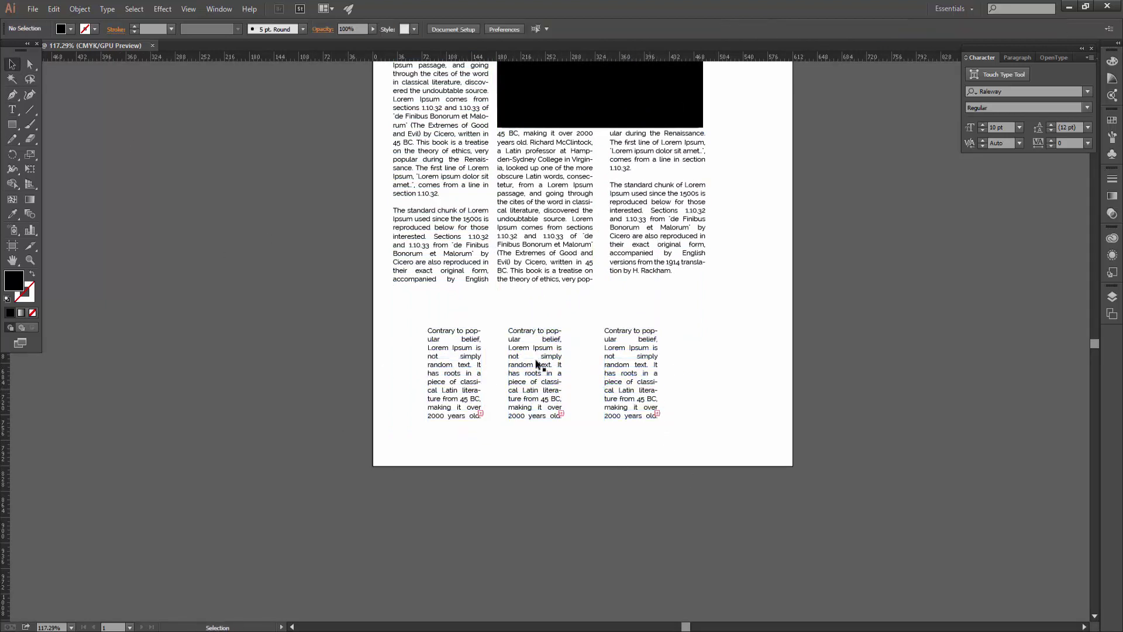
{"action": "left_click", "coordinate": [462, 363]}
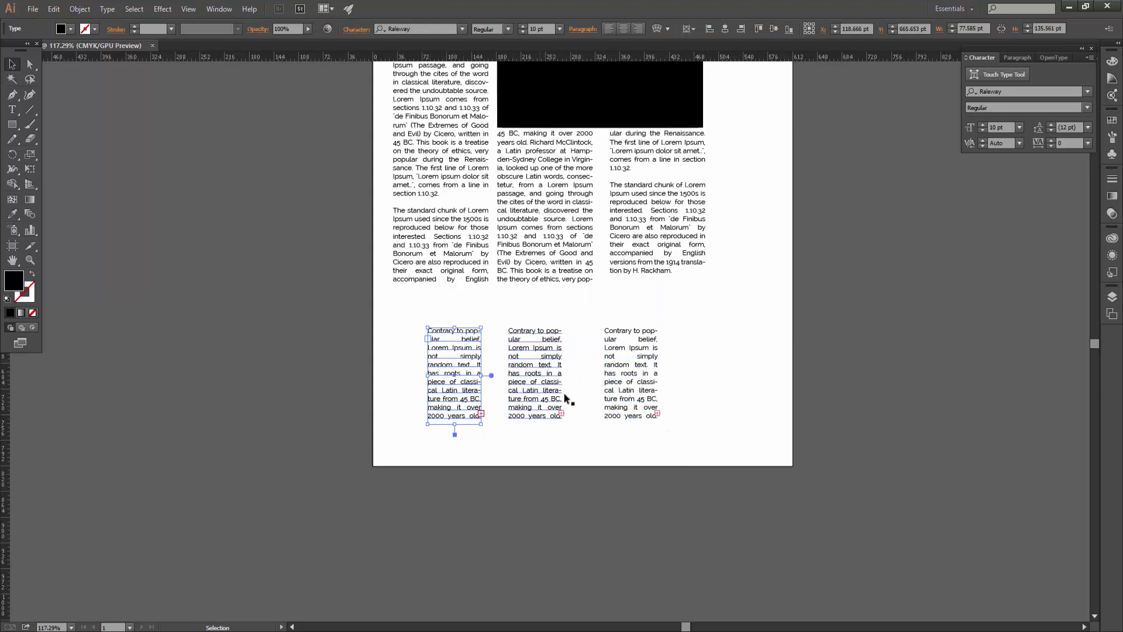
{"action": "left_click", "coordinate": [536, 380], "text": "shift"}
{"action": "left_click", "coordinate": [632, 380], "text": "shift"}
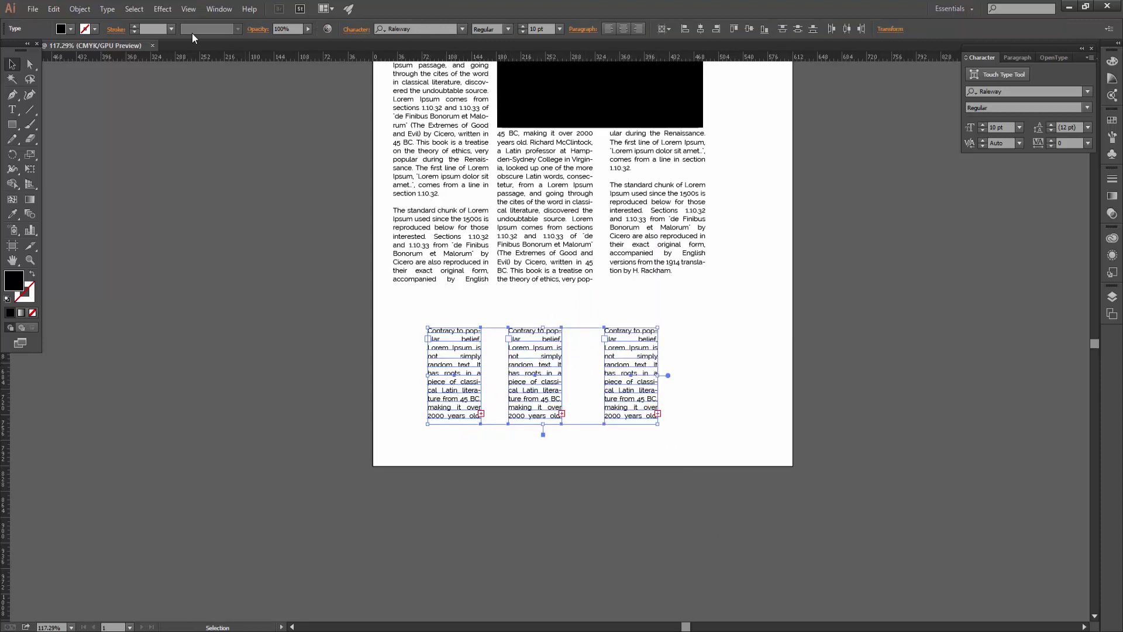
{"action": "left_click", "coordinate": [108, 8]}
{"action": "left_click", "coordinate": [301, 138]}
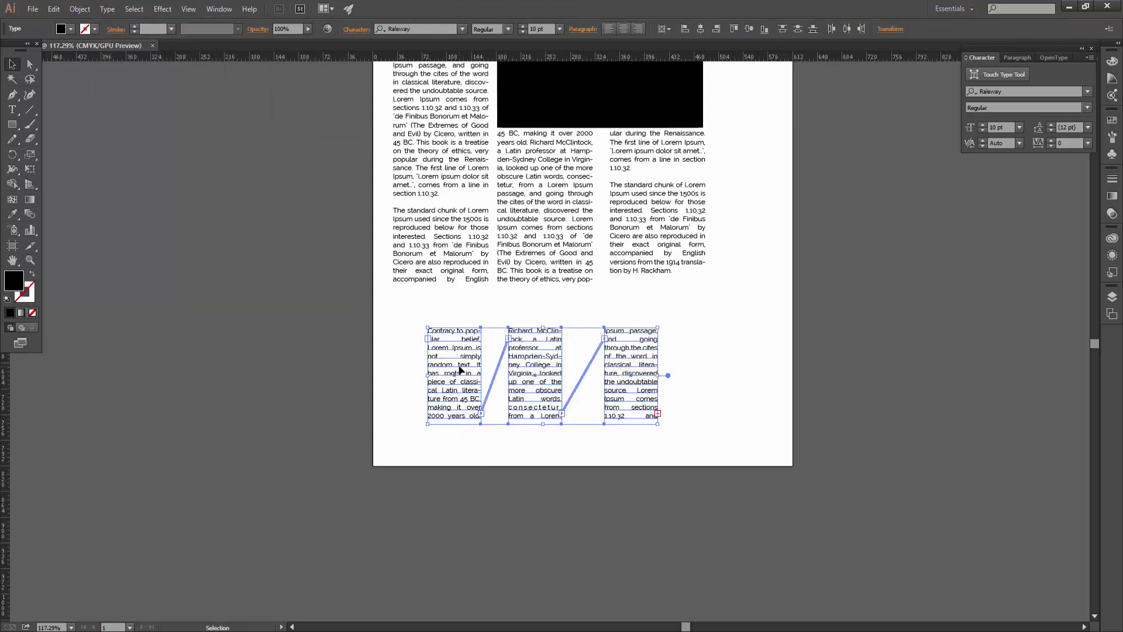
{"action": "triple_click", "coordinate": [462, 370]}
{"action": "key", "text": "ctrl+shift+a"}
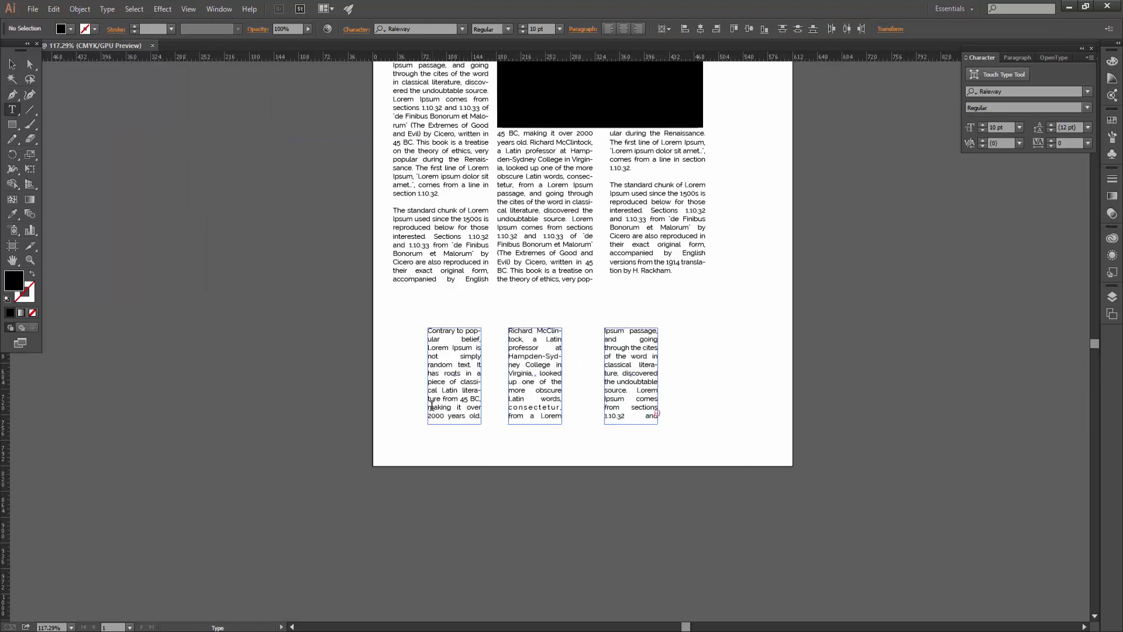
{"action": "left_click", "coordinate": [11, 64]}
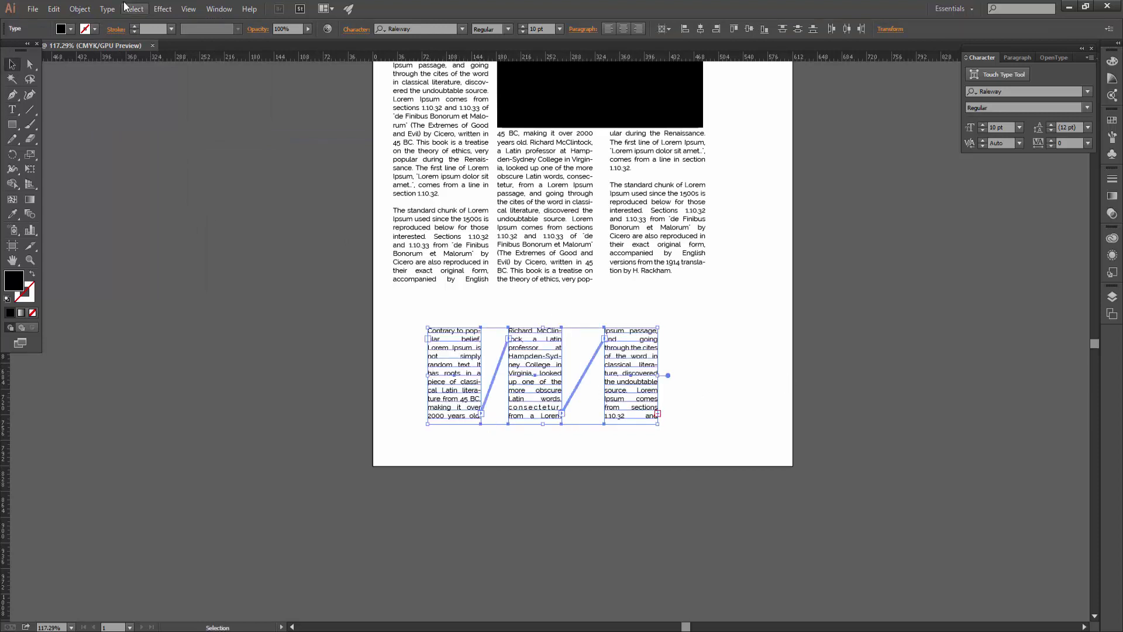
Step: Release the three small frames from their text thread
{"action": "left_click", "coordinate": [107, 9]}
{"action": "mouse_move", "coordinate": [138, 139]}
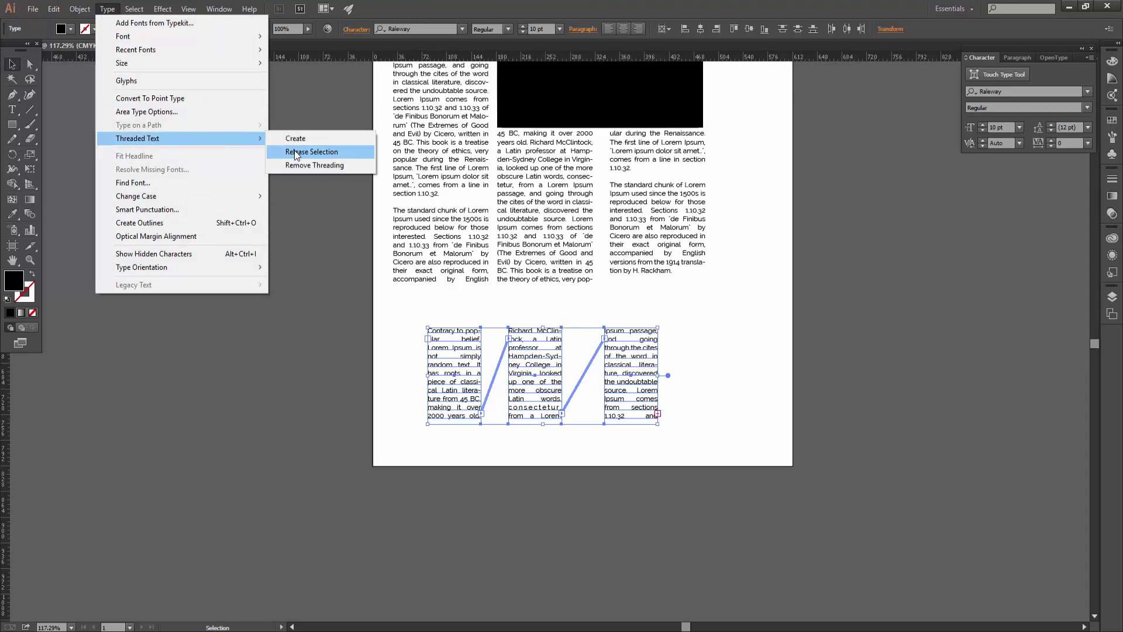
{"action": "left_click", "coordinate": [322, 152]}
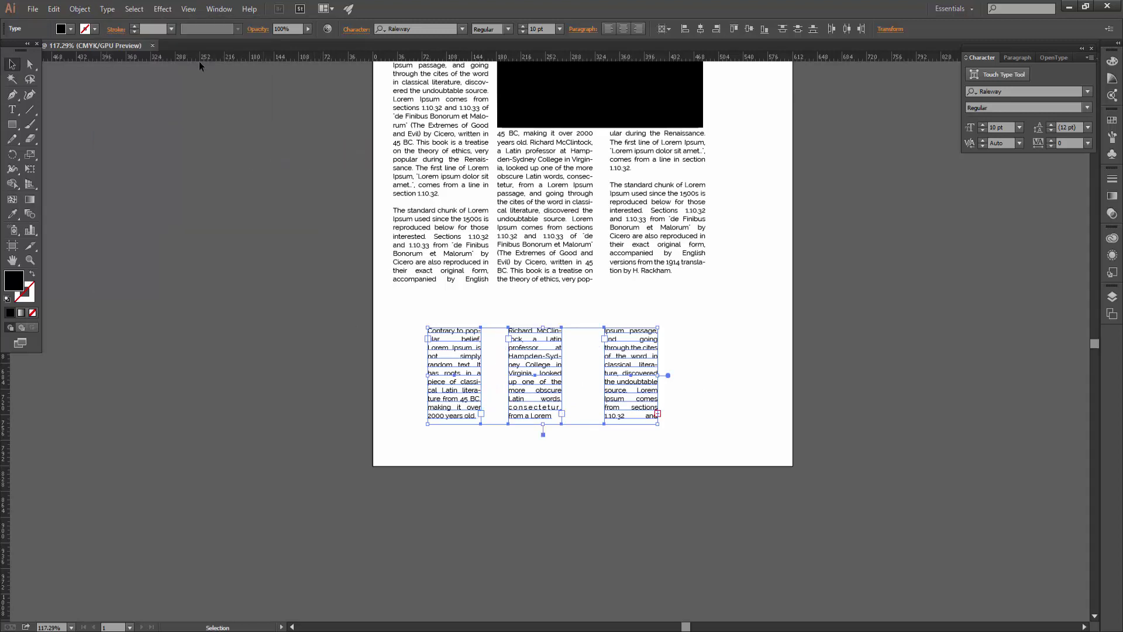
{"action": "left_click", "coordinate": [107, 9]}
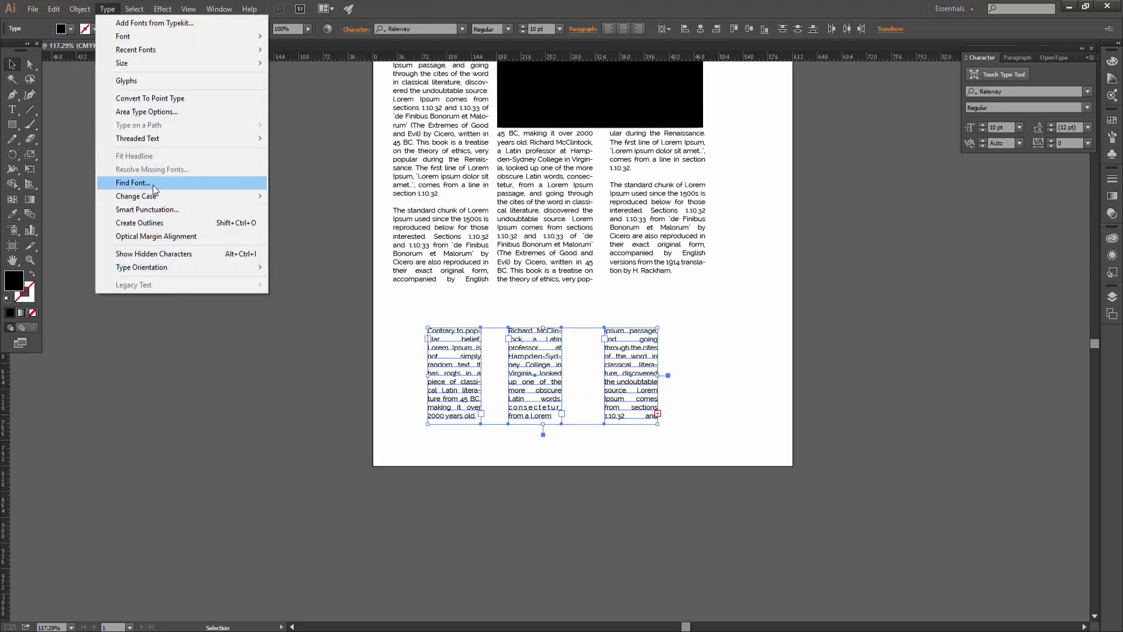
{"action": "left_click", "coordinate": [726, 395]}
Step: Duplicate the right small frame further right and set the copy in Racing Sans One
{"action": "left_click", "coordinate": [656, 379]}
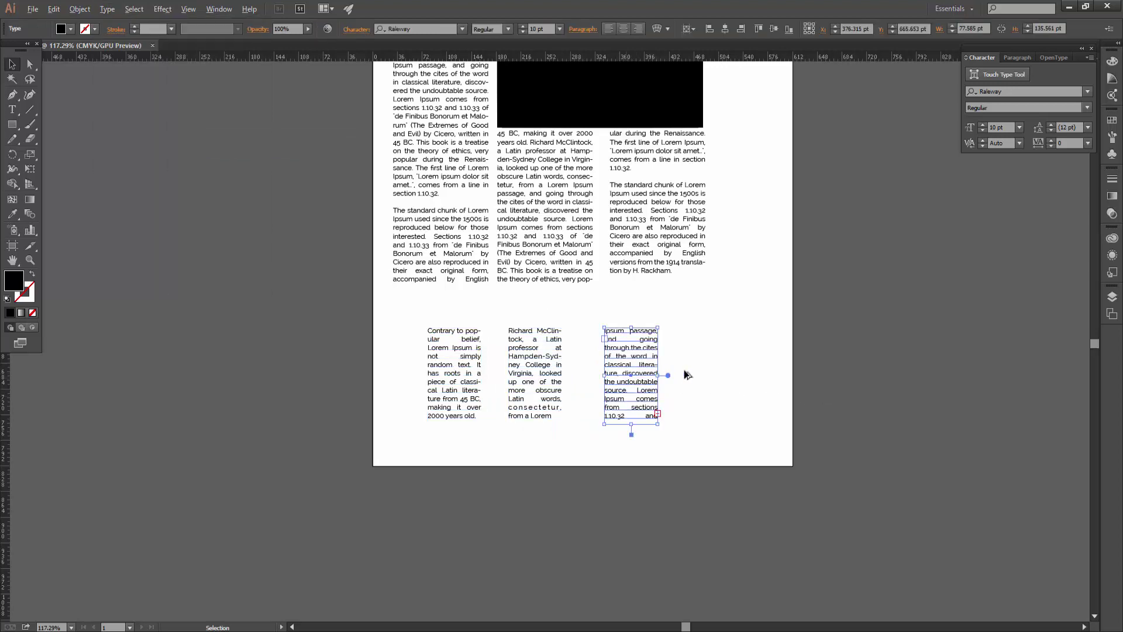
{"action": "left_click_drag", "start_coordinate": [643, 378], "coordinate": [707, 370]}
{"action": "left_click", "coordinate": [410, 28]}
{"action": "key", "text": "Up"}
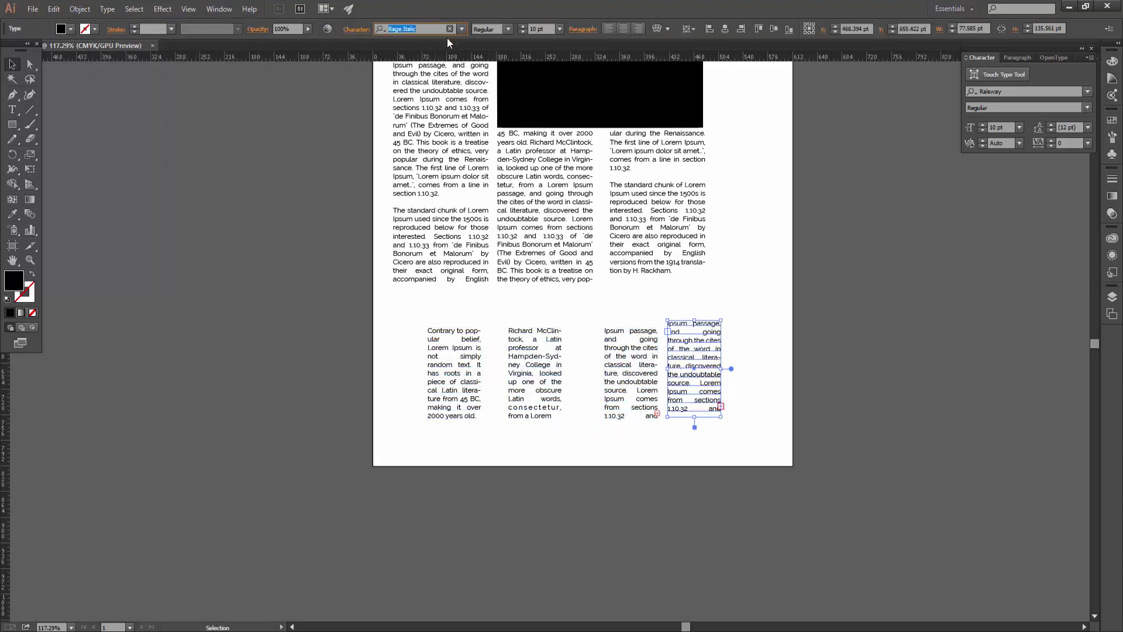
Step: Undo a trial move of the third-column frame and copy the Richard McClintock frame onto the pasteboard
{"action": "left_click_drag", "start_coordinate": [666, 253], "coordinate": [718, 259]}
{"action": "right_click", "coordinate": [696, 246]}
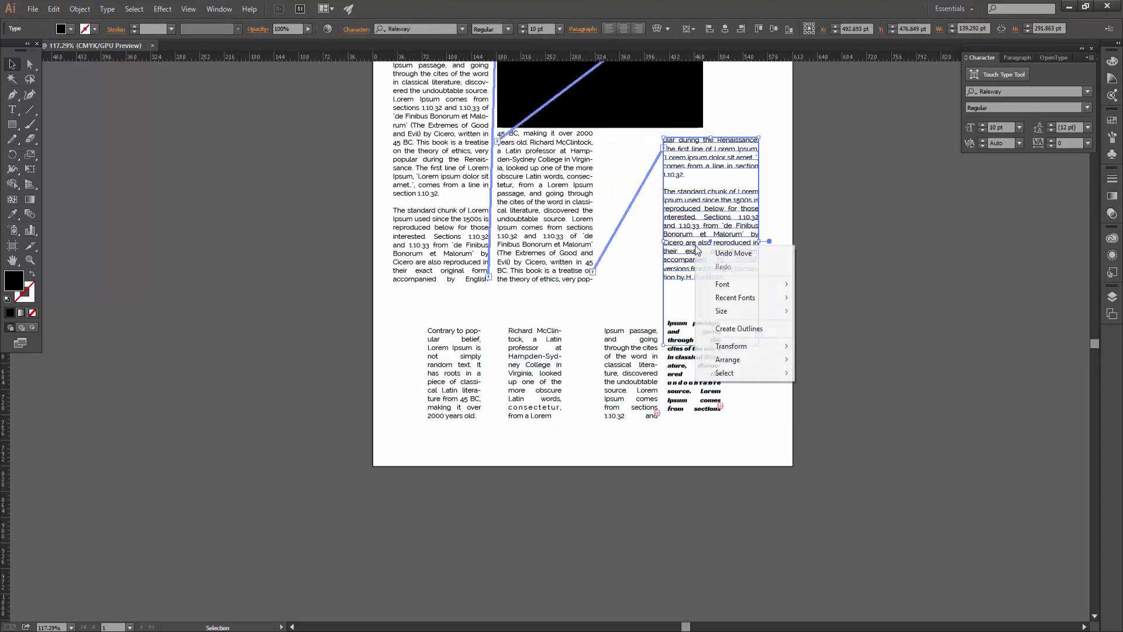
{"action": "left_click", "coordinate": [805, 278]}
{"action": "left_click", "coordinate": [587, 367]}
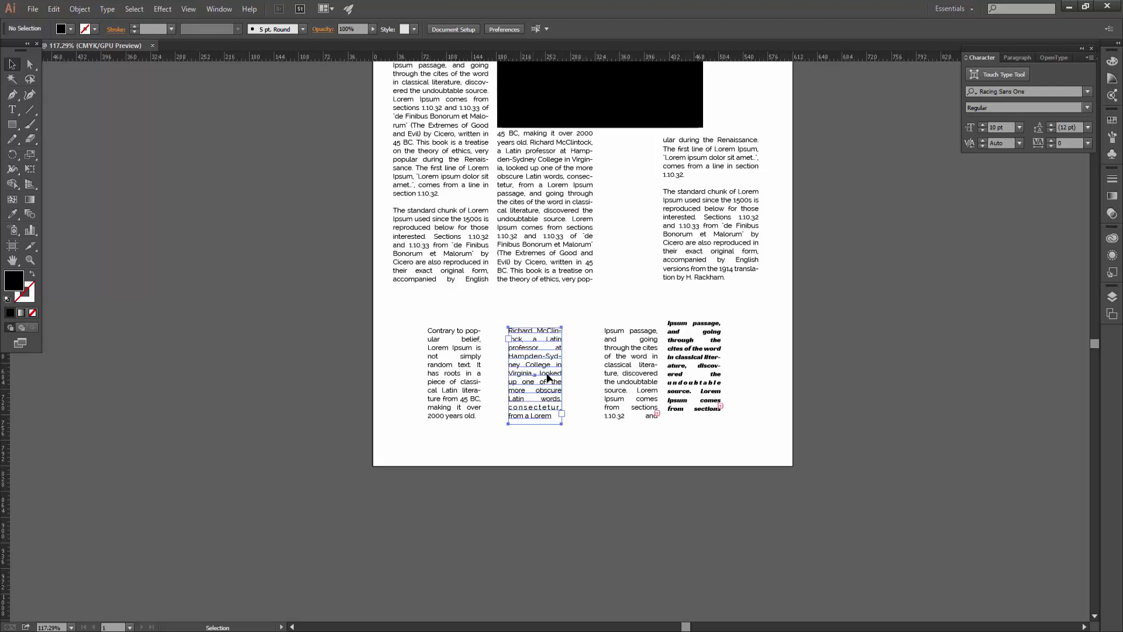
{"action": "mouse_move", "coordinate": [533, 374]}
{"action": "left_mouse_down"}
{"action": "mouse_move", "coordinate": [329, 410]}
{"action": "mouse_move", "coordinate": [768, 377]}
{"action": "mouse_move", "coordinate": [720, 358]}
{"action": "left_mouse_up"}
{"action": "scroll", "coordinate": [417, 28], "scroll_direction": "up", "scroll_amount": 1}
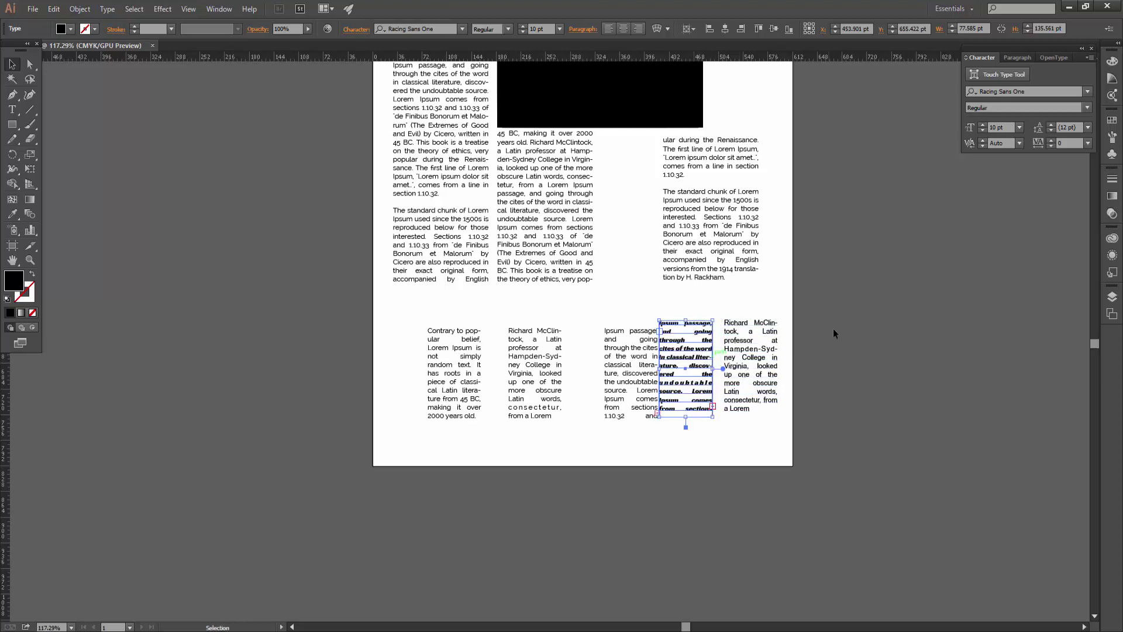
{"action": "left_click", "coordinate": [824, 248]}
{"action": "left_click", "coordinate": [107, 9]}
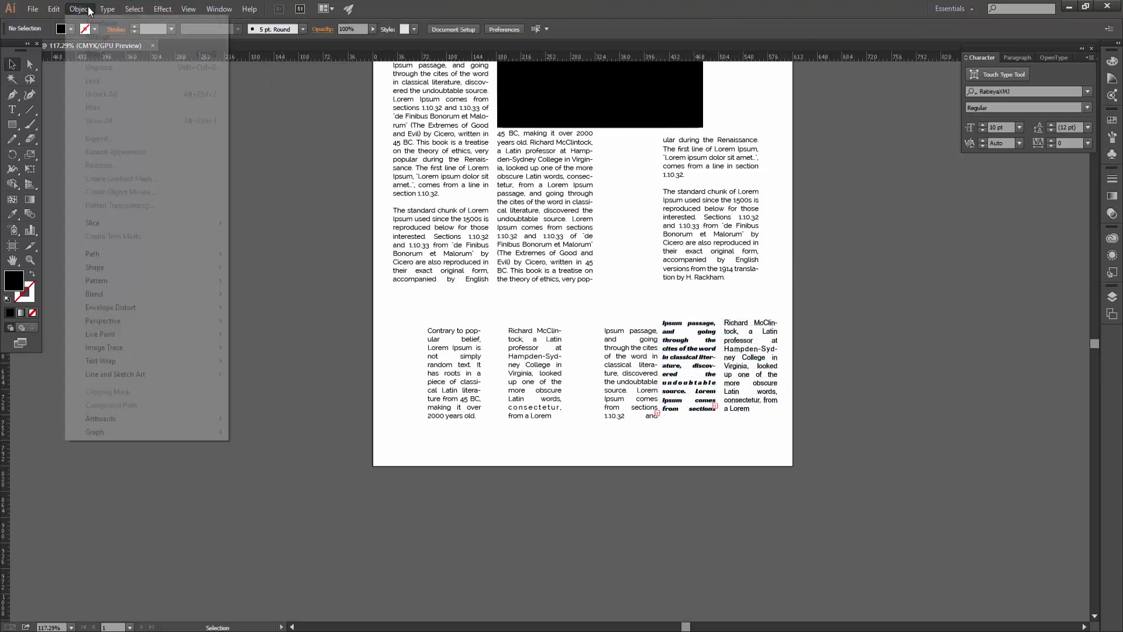
{"action": "left_click", "coordinate": [140, 182]}
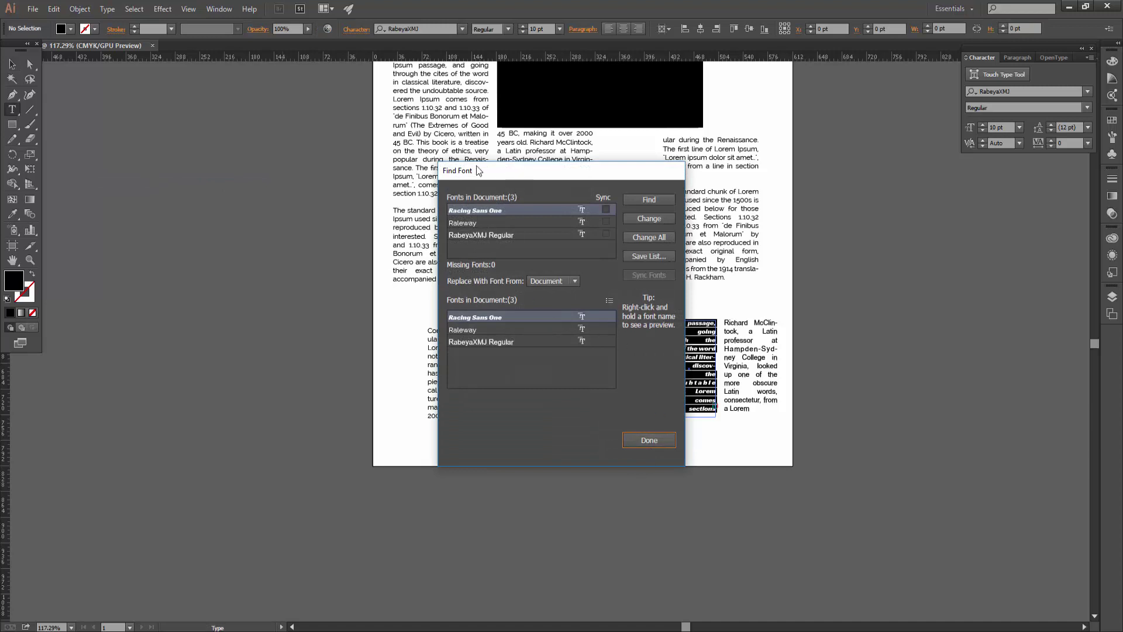
{"action": "left_click_drag", "start_coordinate": [478, 171], "coordinate": [300, 146]}
{"action": "left_click", "coordinate": [243, 196]}
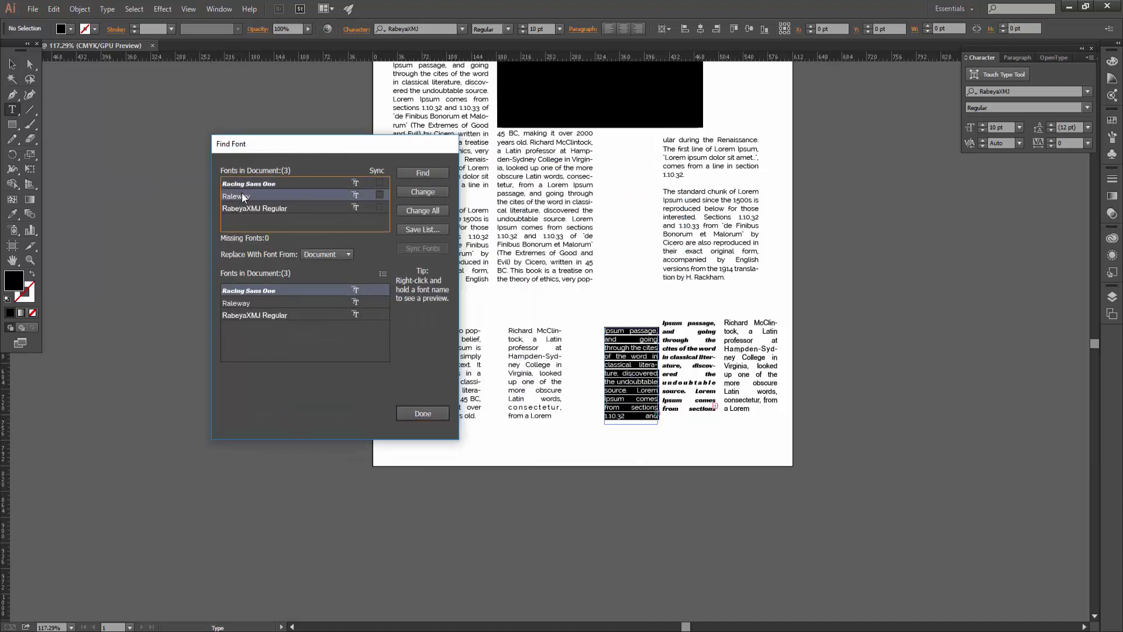
{"action": "left_click", "coordinate": [237, 210]}
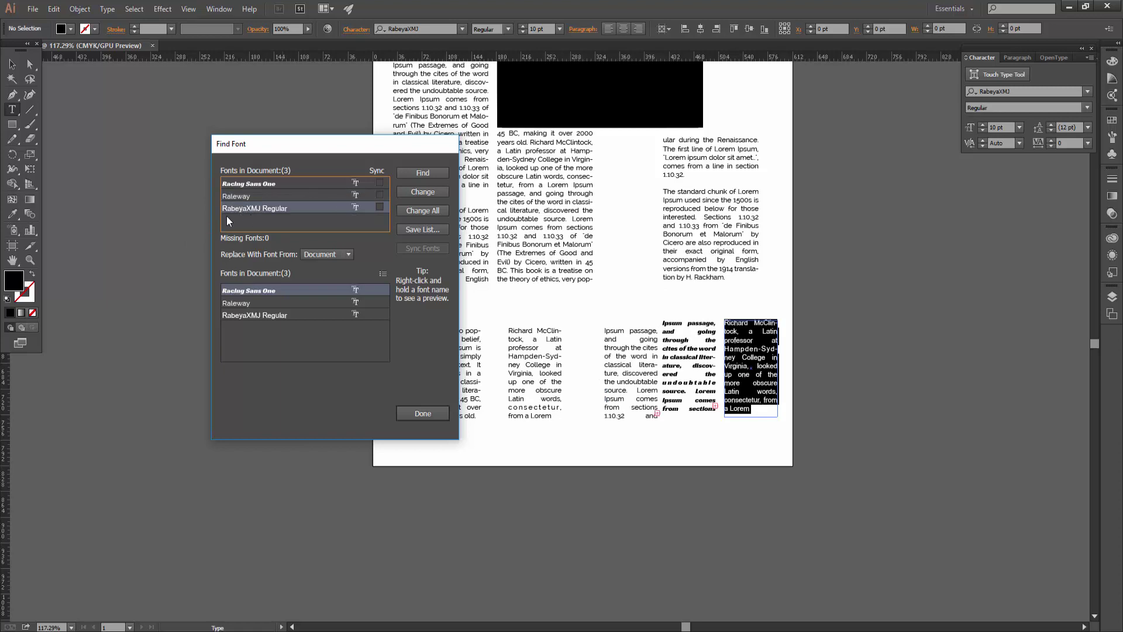
{"action": "left_click", "coordinate": [251, 197]}
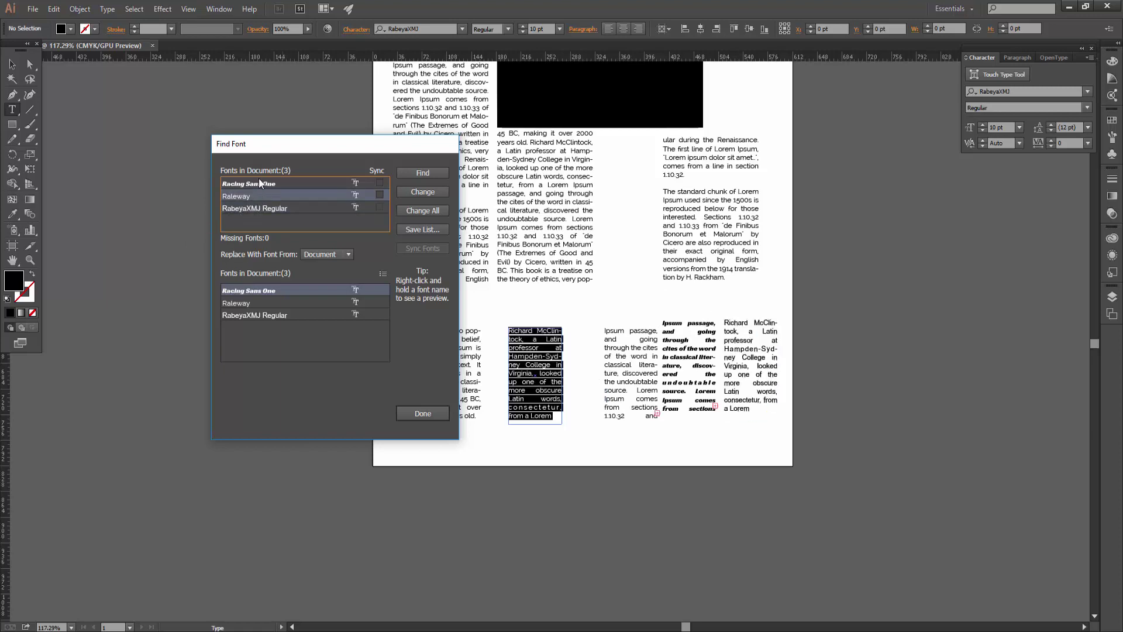
{"action": "left_click", "coordinate": [276, 196]}
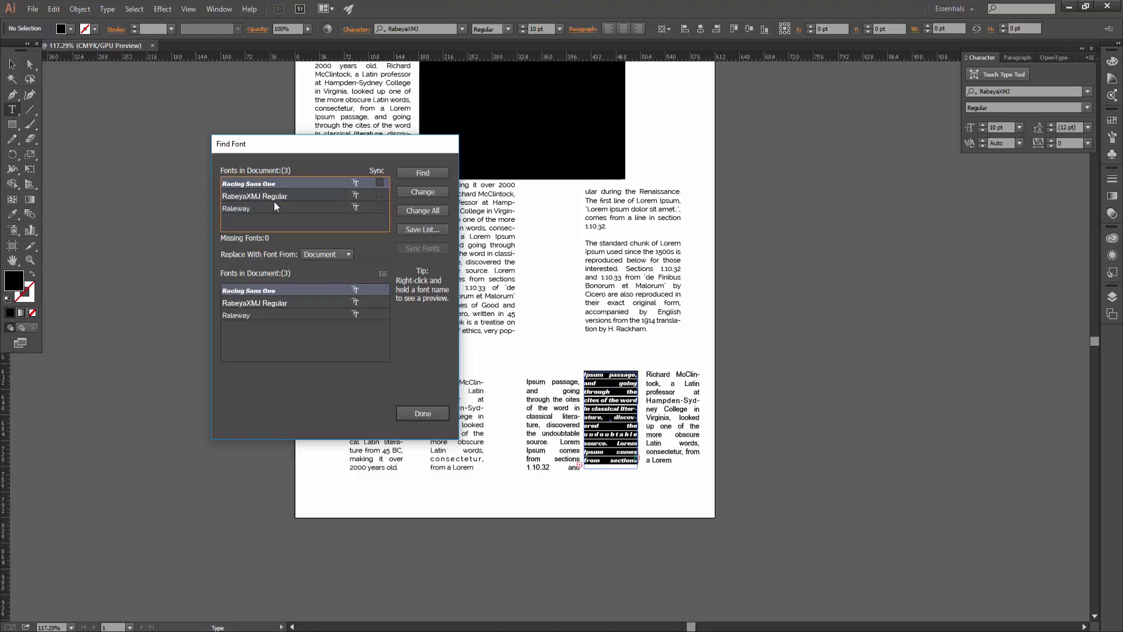
{"action": "left_click", "coordinate": [272, 208]}
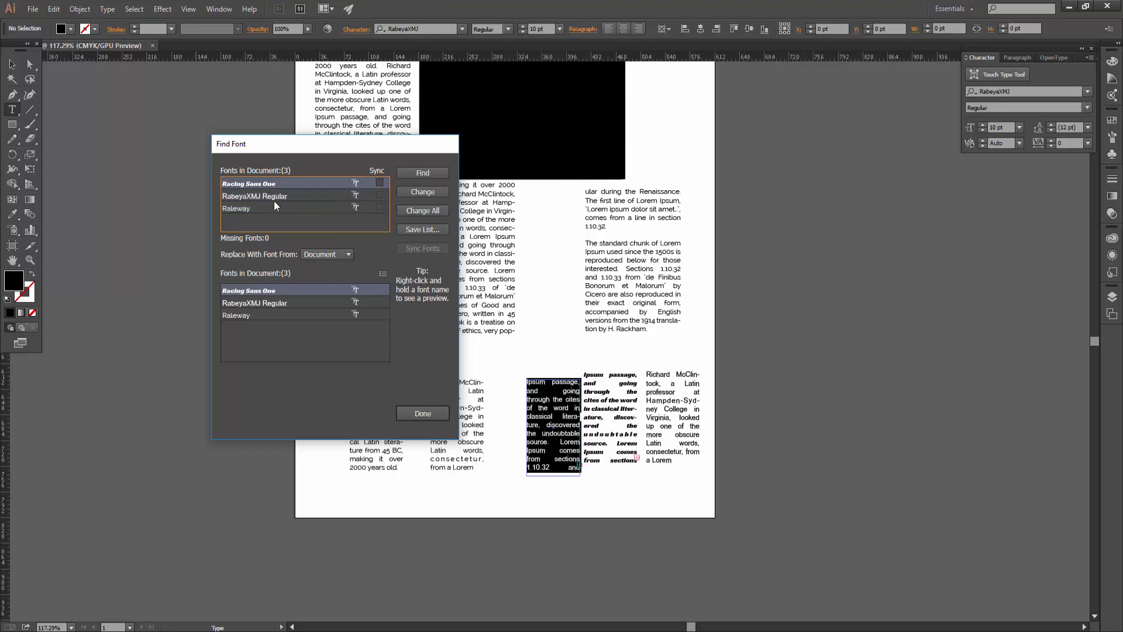
{"action": "left_click", "coordinate": [265, 208]}
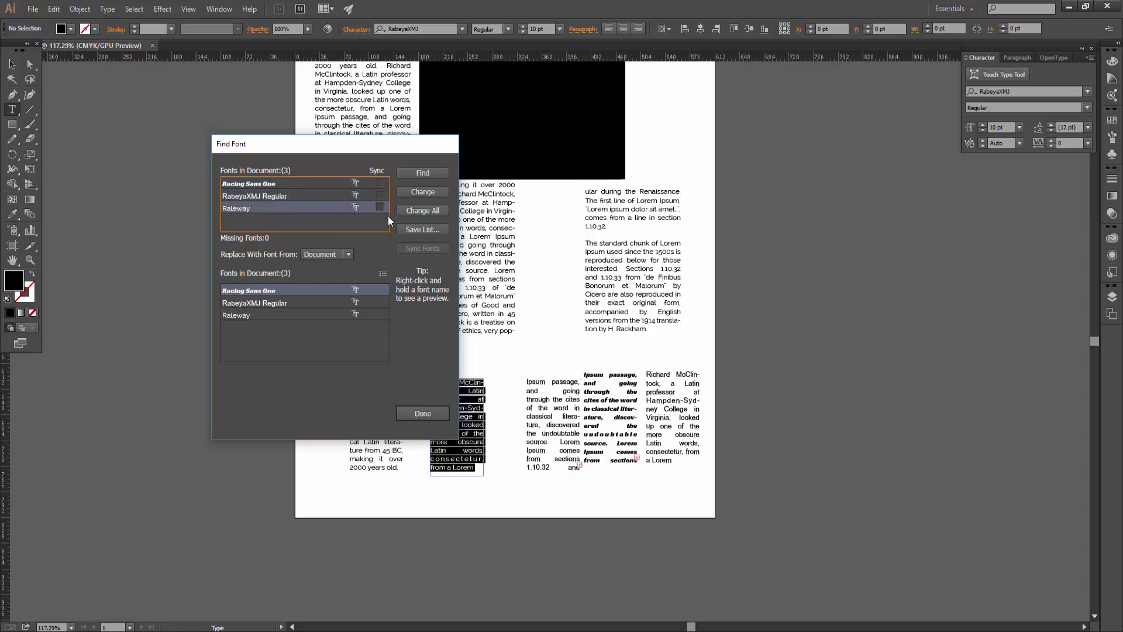
{"action": "left_click", "coordinate": [255, 198]}
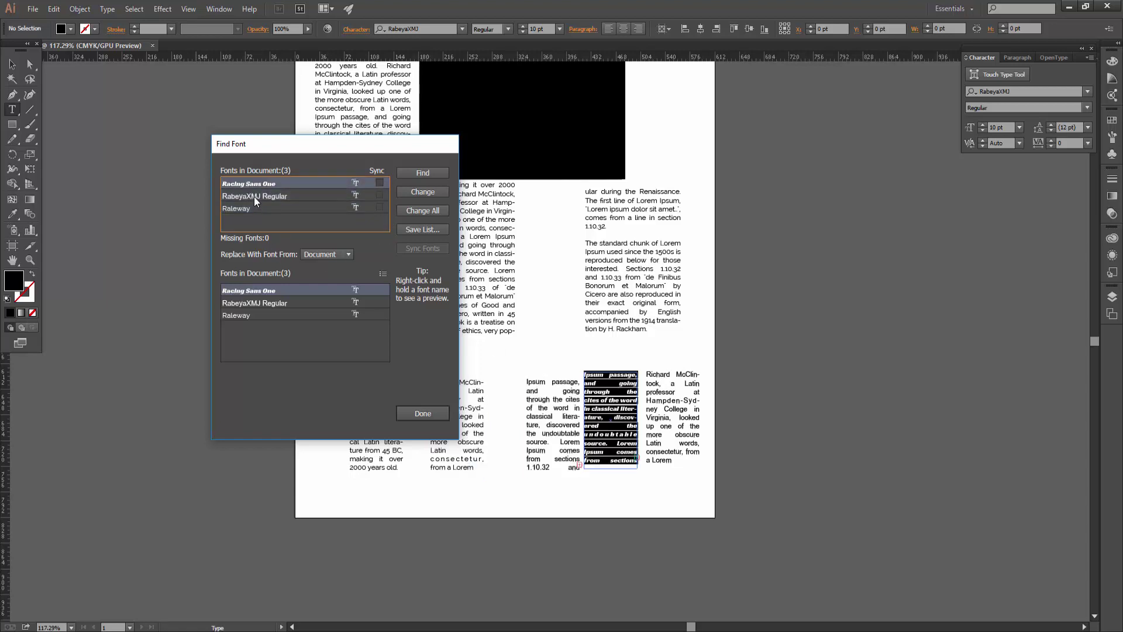
{"action": "left_click", "coordinate": [254, 196]}
{"action": "left_click", "coordinate": [254, 202]}
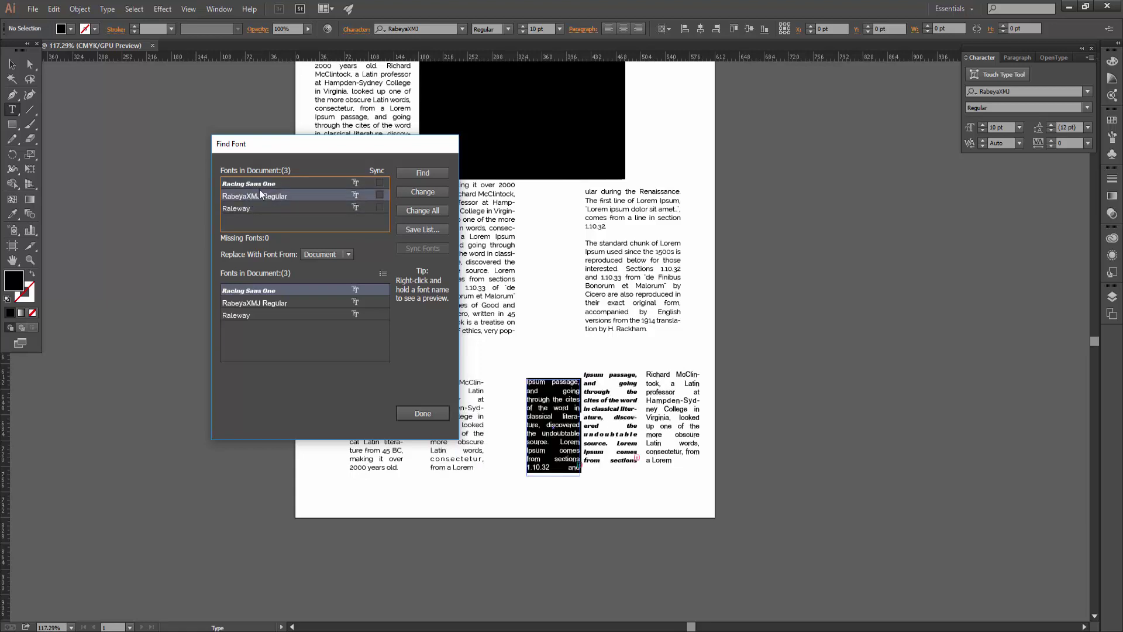
{"action": "left_click", "coordinate": [244, 210]}
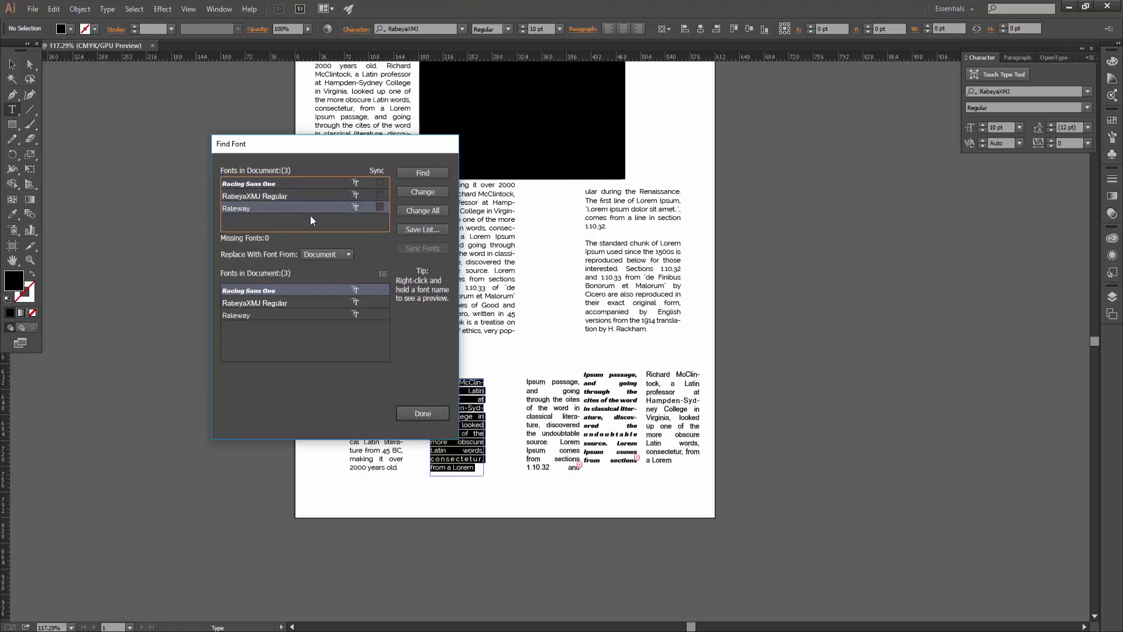
{"action": "left_click", "coordinate": [331, 254]}
{"action": "left_click", "coordinate": [324, 282]}
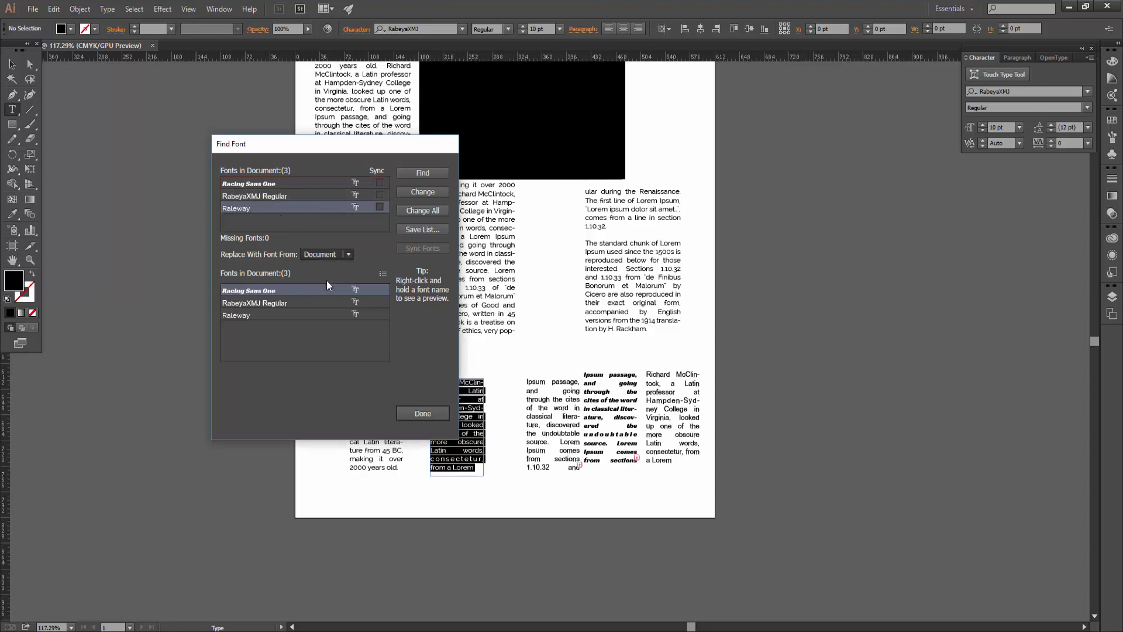
{"action": "left_click", "coordinate": [257, 338]}
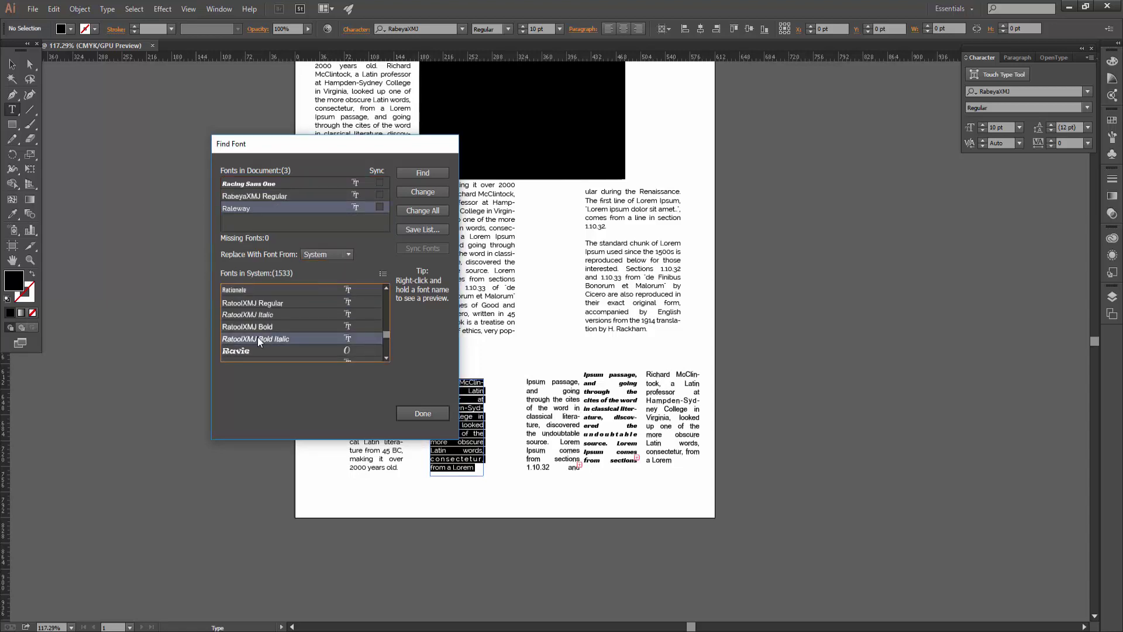
{"action": "left_click", "coordinate": [423, 211]}
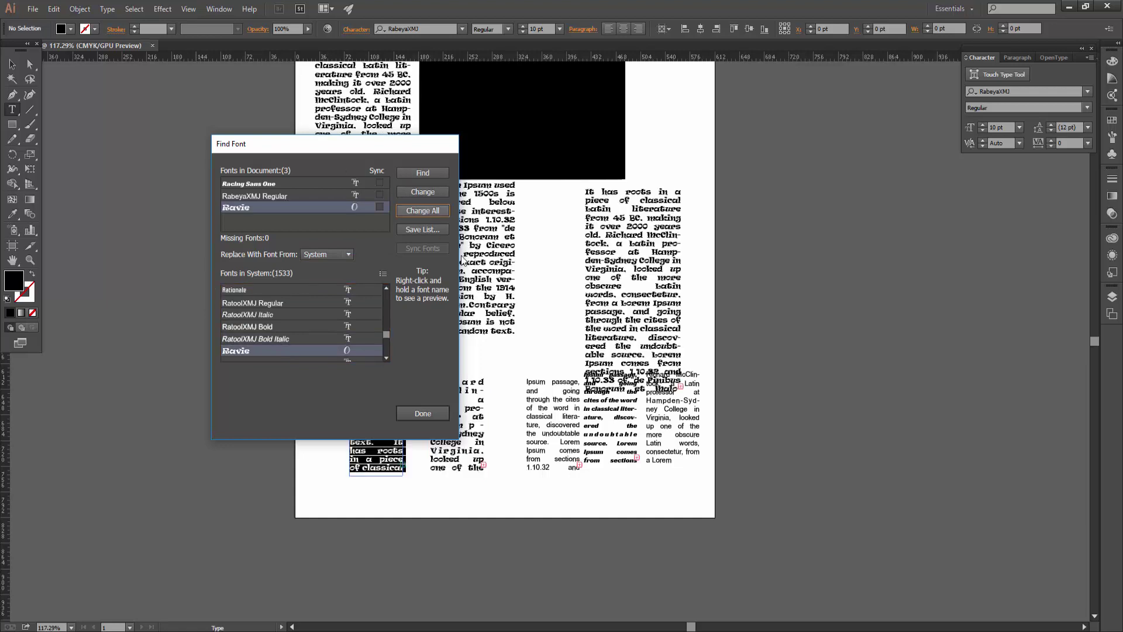
{"action": "left_click", "coordinate": [422, 413]}
{"action": "key", "text": "ctrl+z"}
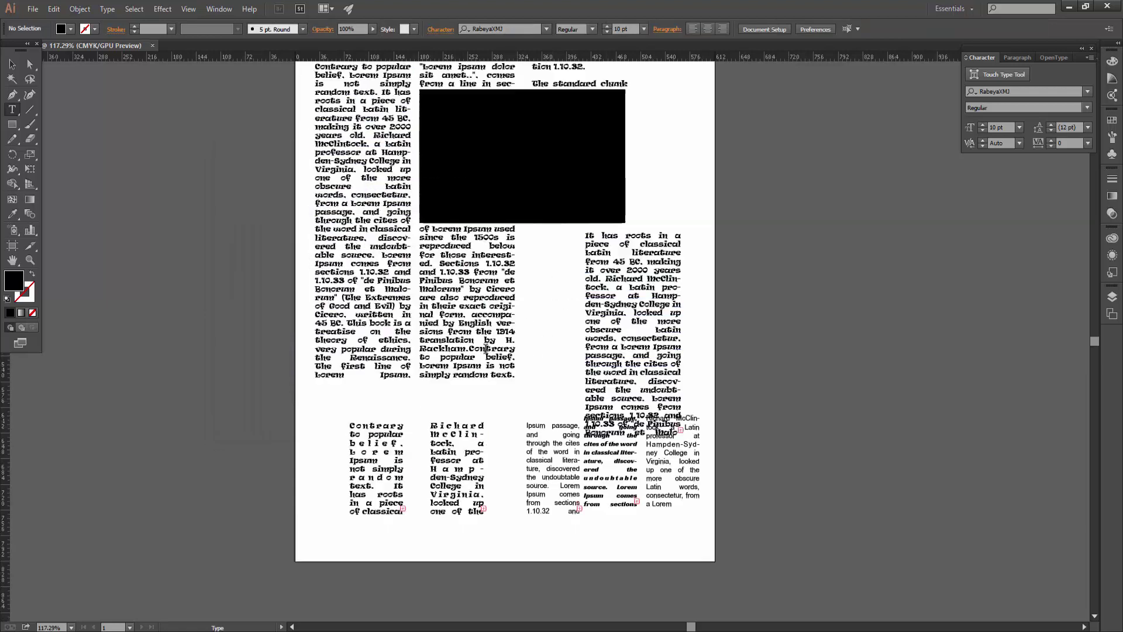
{"action": "scroll", "coordinate": [388, 154], "scroll_direction": "up", "scroll_amount": 2}
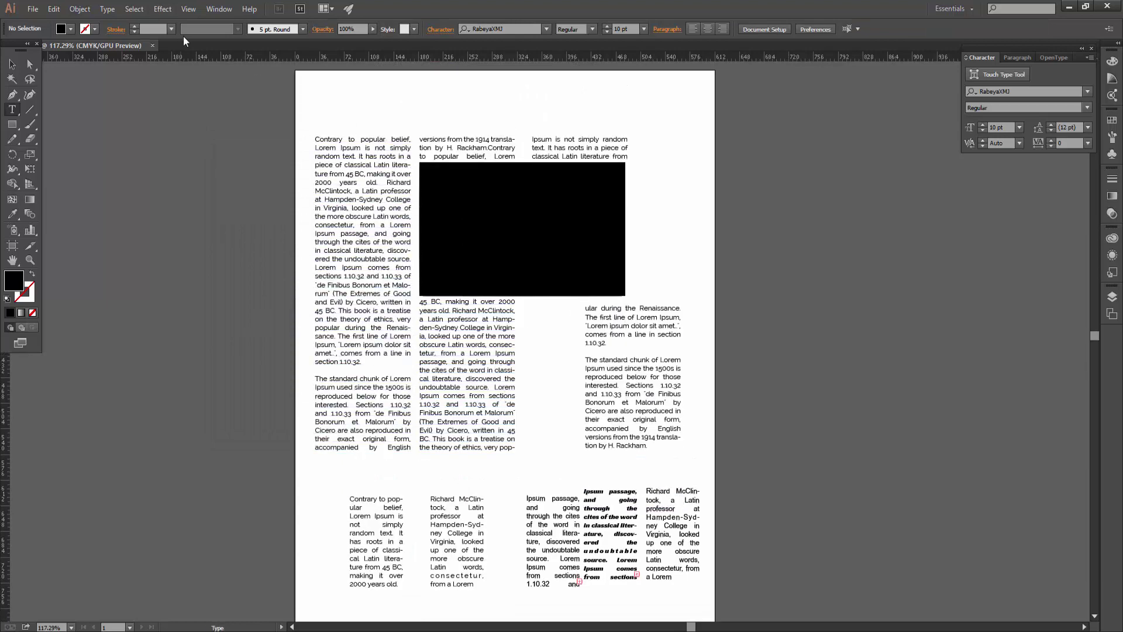
Step: Select the 'Contrary to popular belief' text frame as a whole object
{"action": "left_click", "coordinate": [107, 9]}
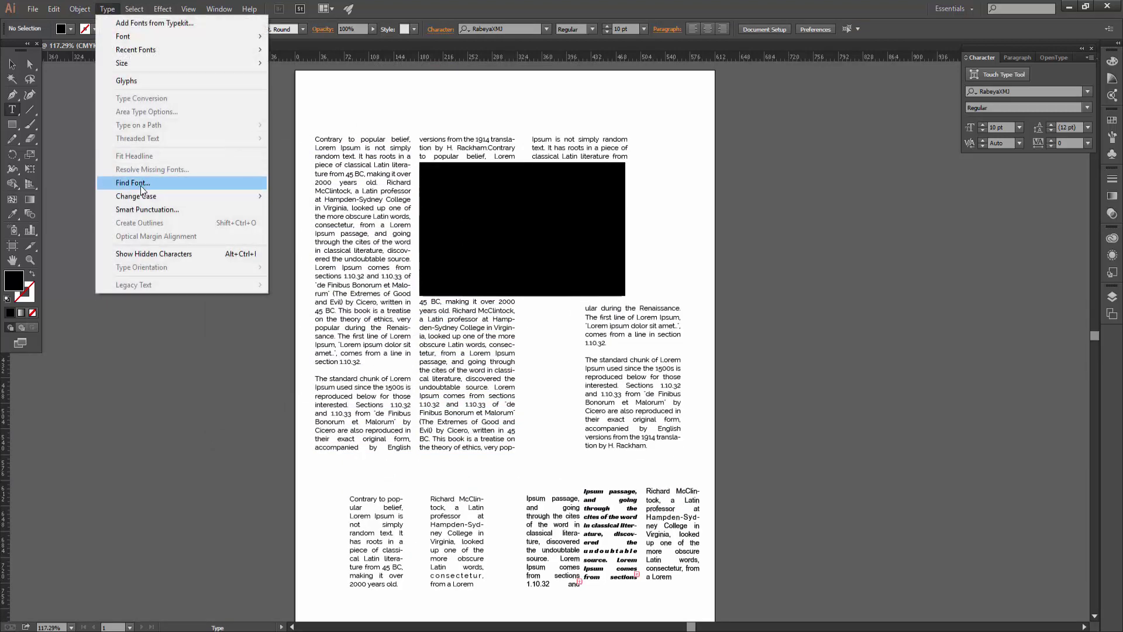
{"action": "mouse_move", "coordinate": [136, 195]}
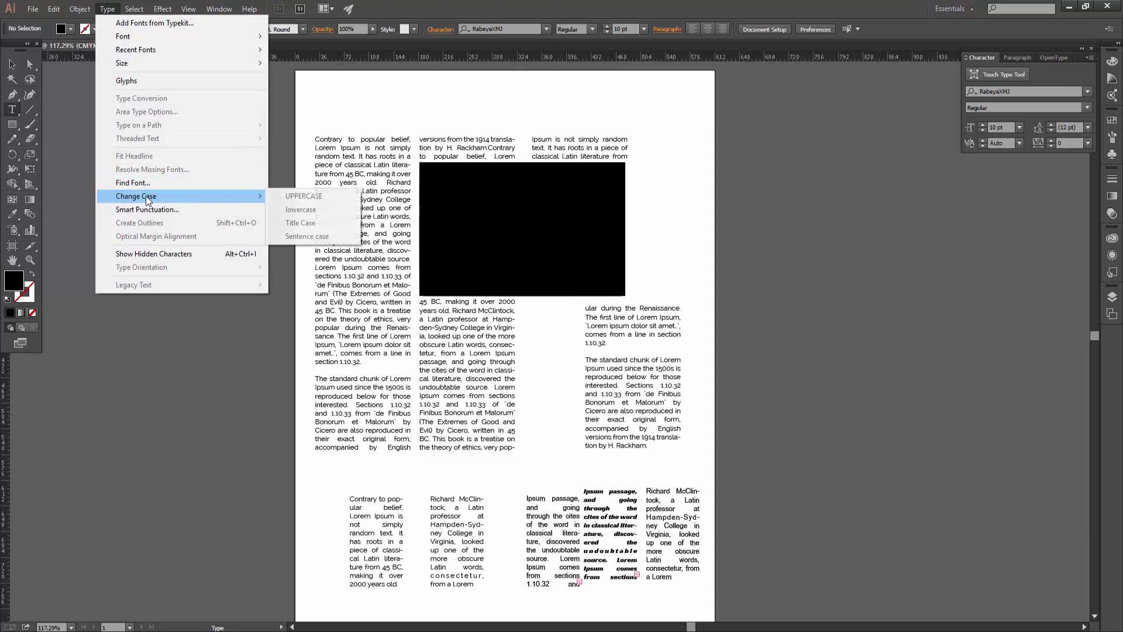
{"action": "left_click", "coordinate": [355, 286]}
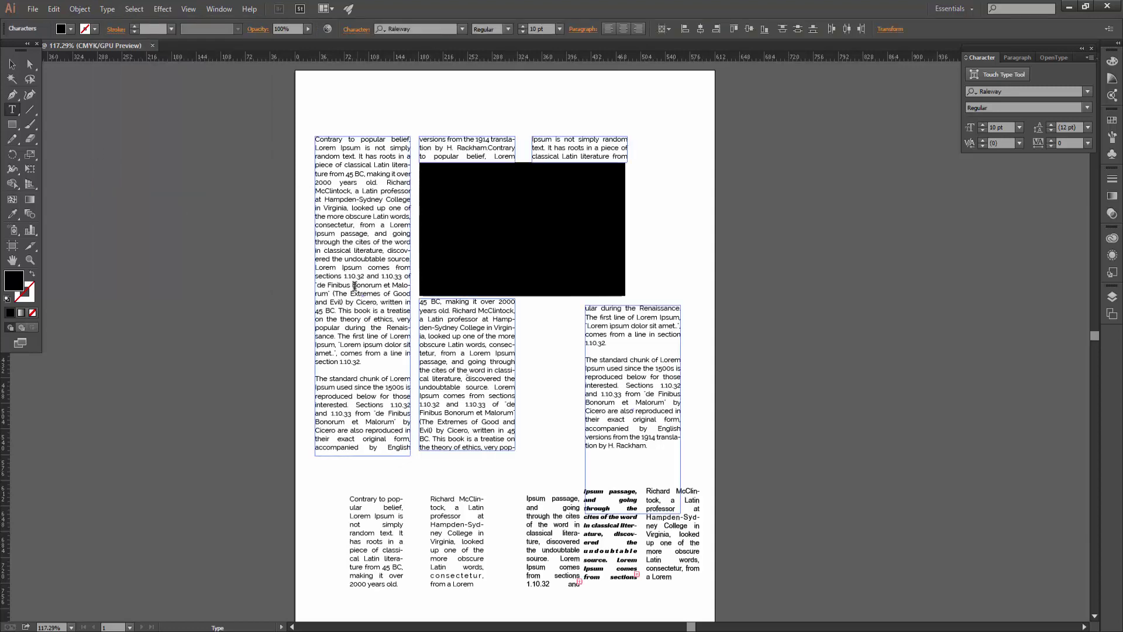
{"action": "key", "text": "Escape"}
{"action": "scroll", "coordinate": [374, 526], "scroll_direction": "up", "scroll_amount": 5}
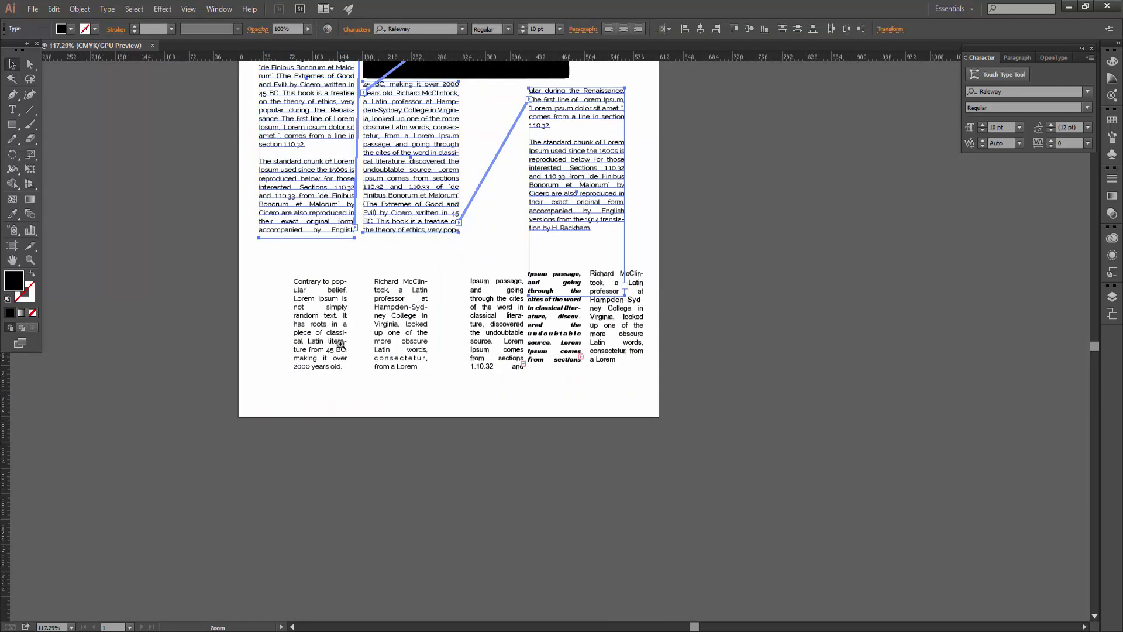
{"action": "left_click", "coordinate": [348, 341]}
Step: Try UPPERCASE on the frame's text, undo it, then apply lowercase
{"action": "left_click", "coordinate": [107, 8]}
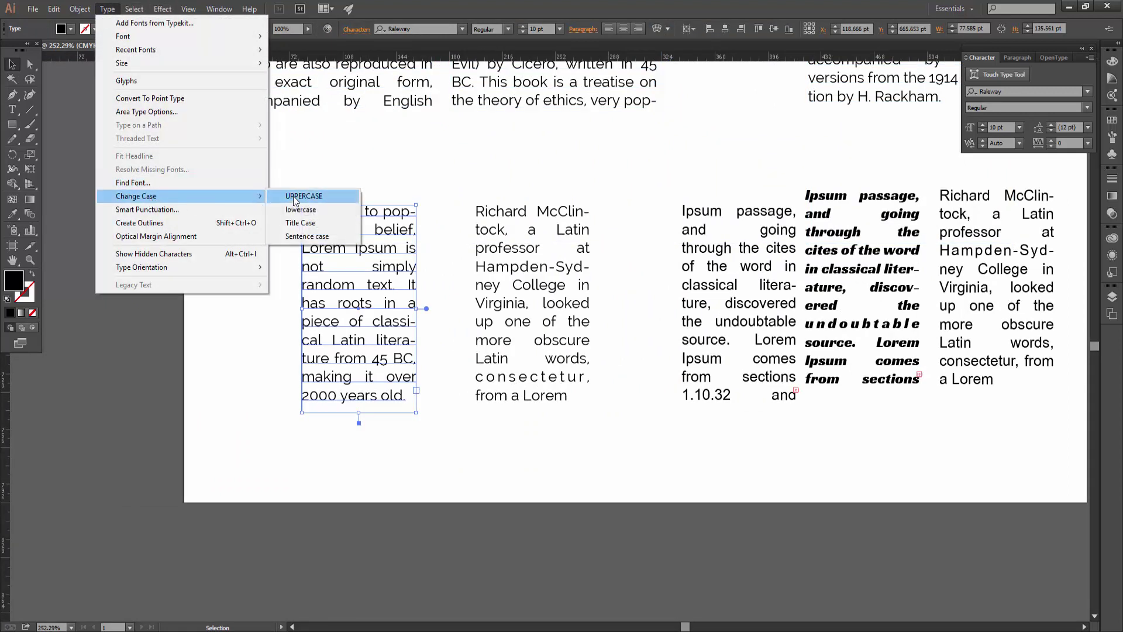
{"action": "left_click", "coordinate": [293, 199]}
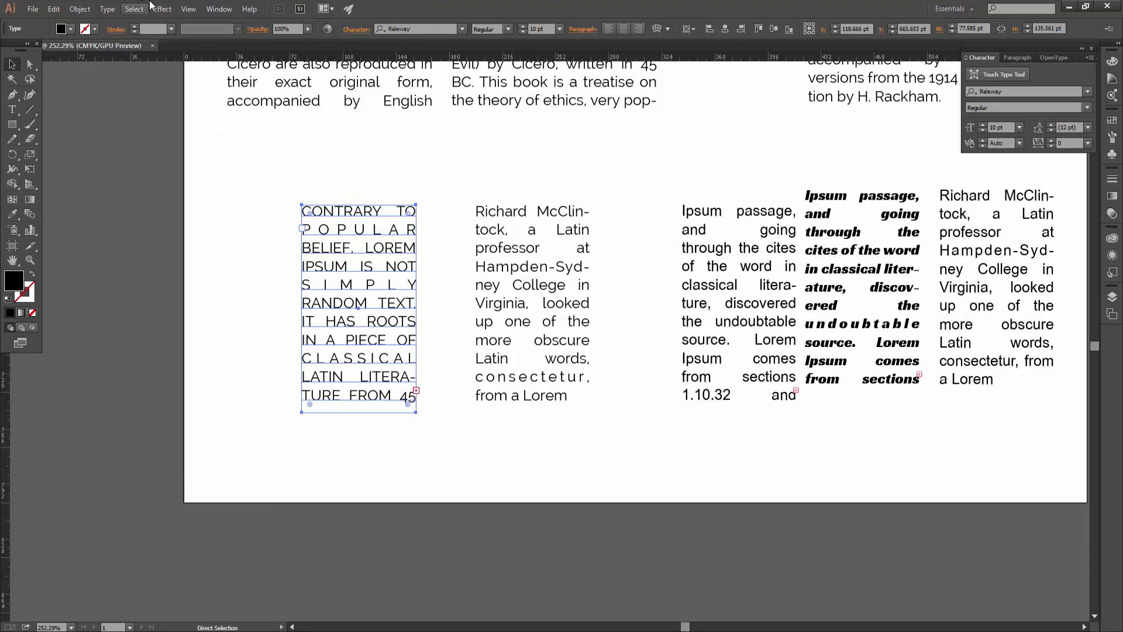
{"action": "key", "text": "ctrl+z"}
{"action": "left_click", "coordinate": [134, 9]}
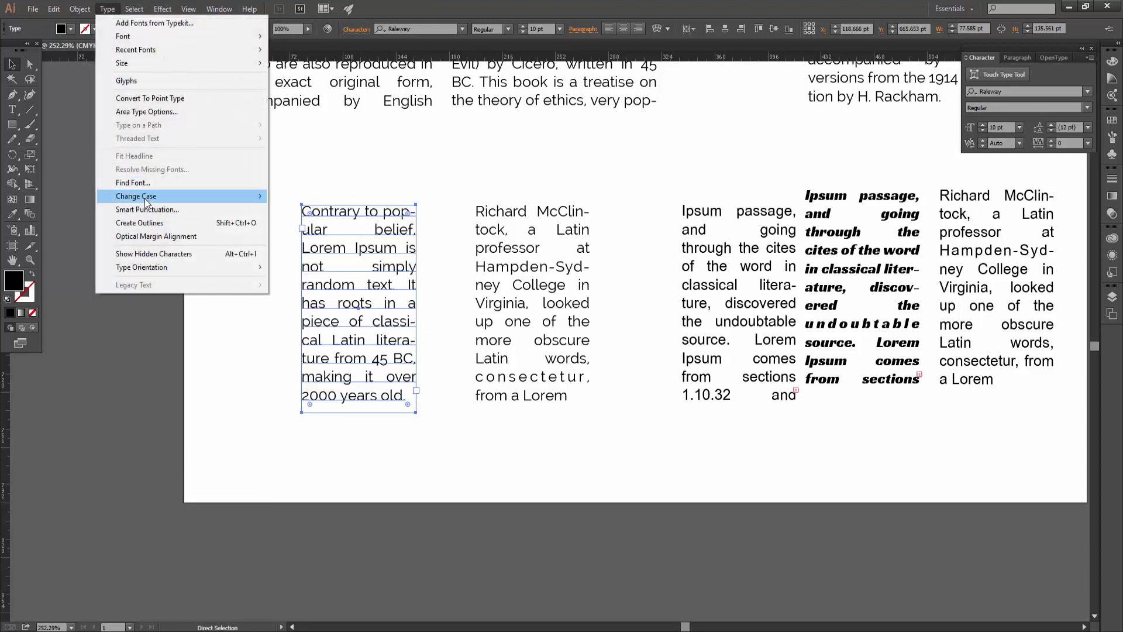
{"action": "left_click", "coordinate": [300, 210]}
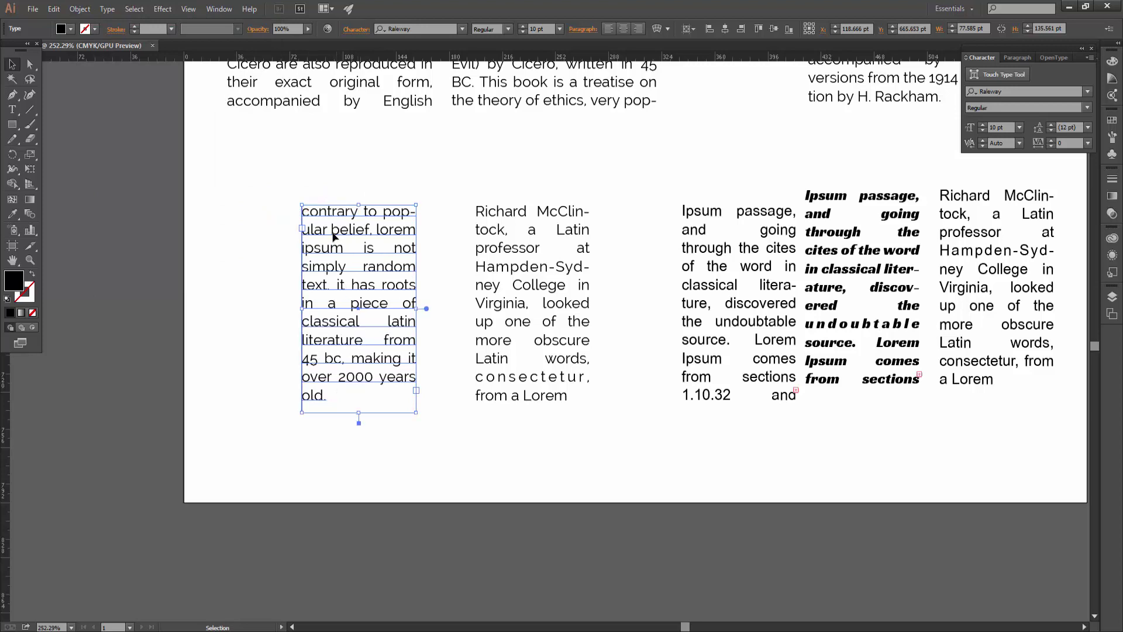
Step: Try Title Case (undone) and Sentence case on the frame's text
{"action": "left_click", "coordinate": [107, 9]}
{"action": "mouse_move", "coordinate": [136, 195]}
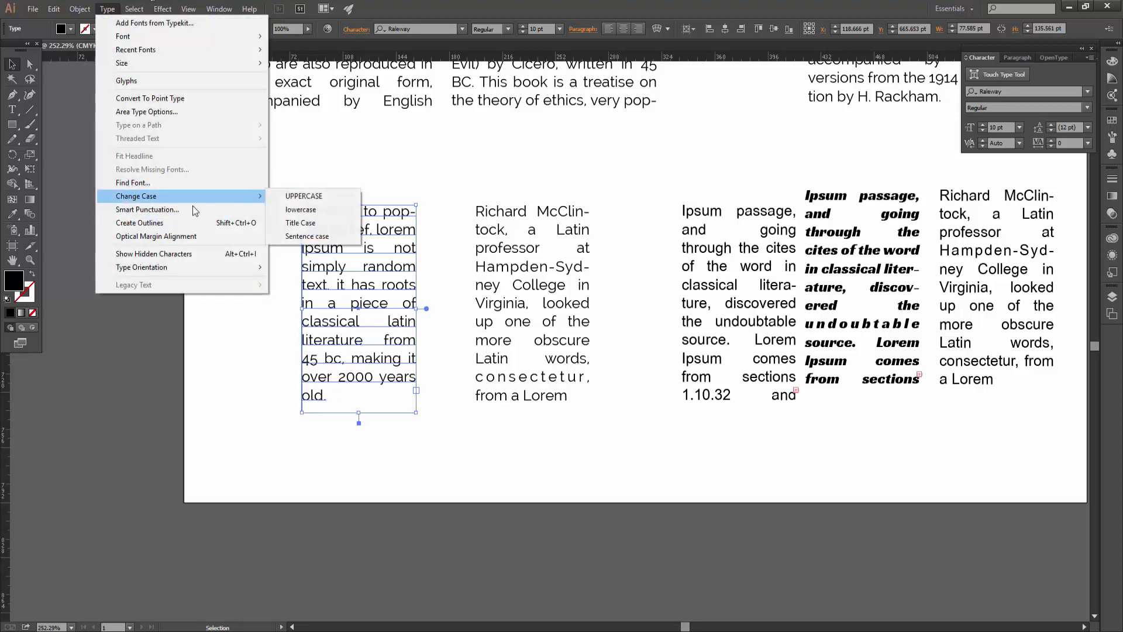
{"action": "left_click", "coordinate": [301, 226]}
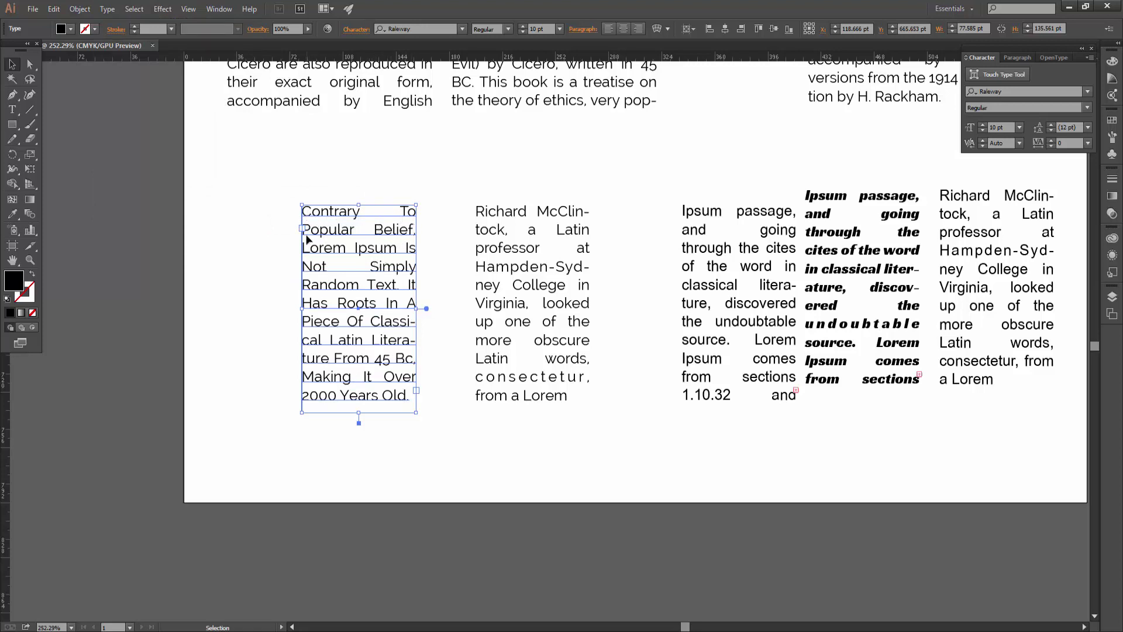
{"action": "key", "text": "ctrl+z"}
{"action": "left_click", "coordinate": [107, 9]}
{"action": "mouse_move", "coordinate": [136, 196]}
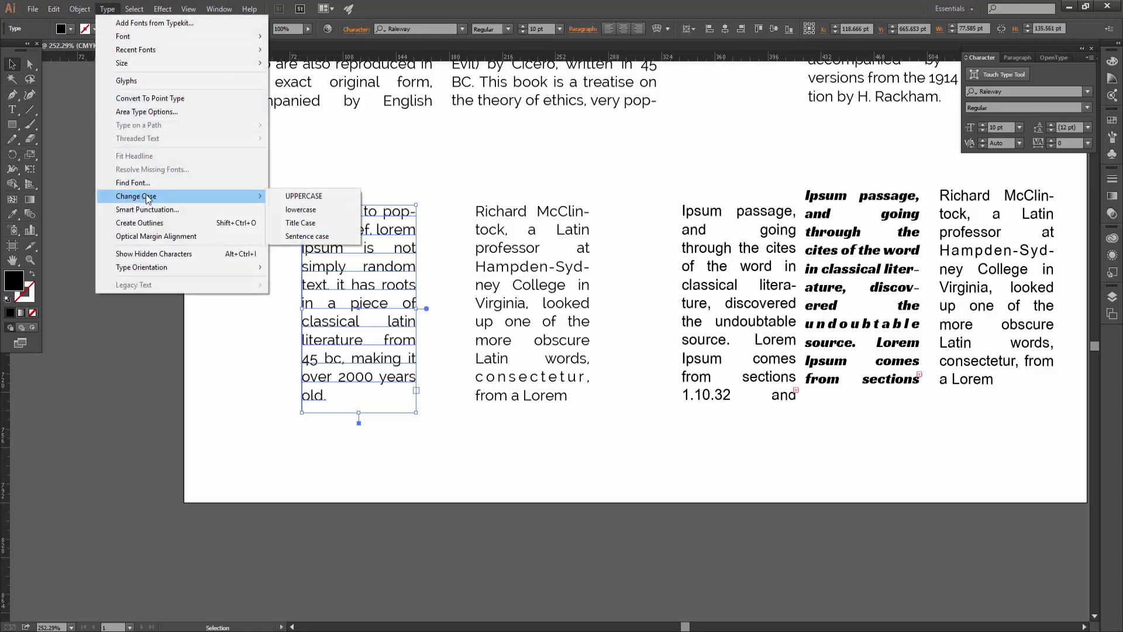
{"action": "left_click", "coordinate": [316, 237]}
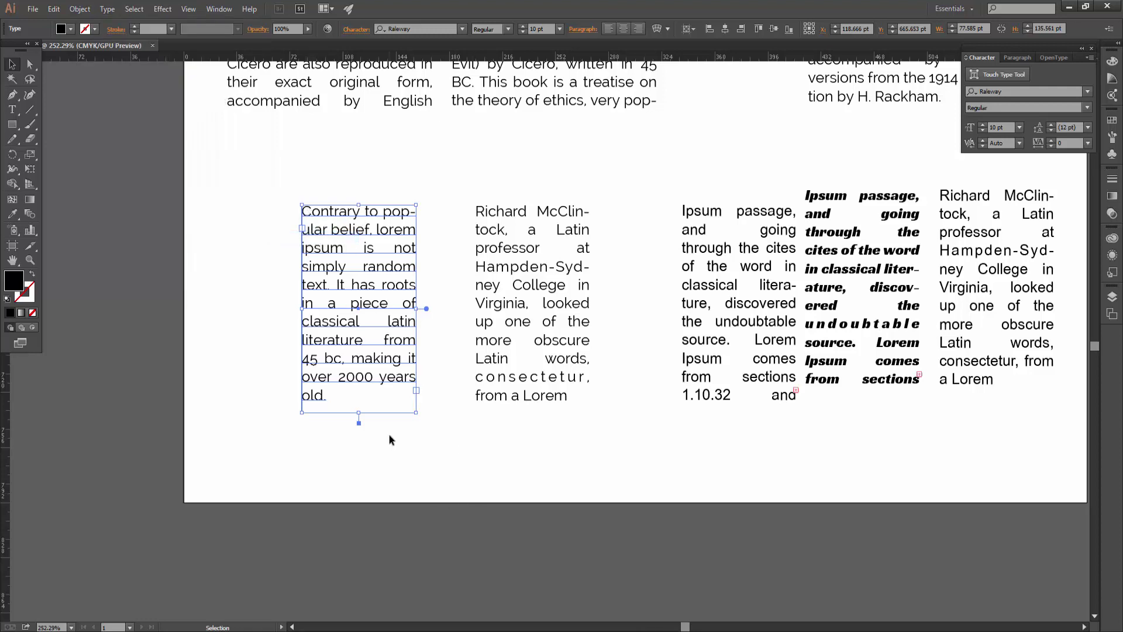
{"action": "left_click", "coordinate": [107, 8]}
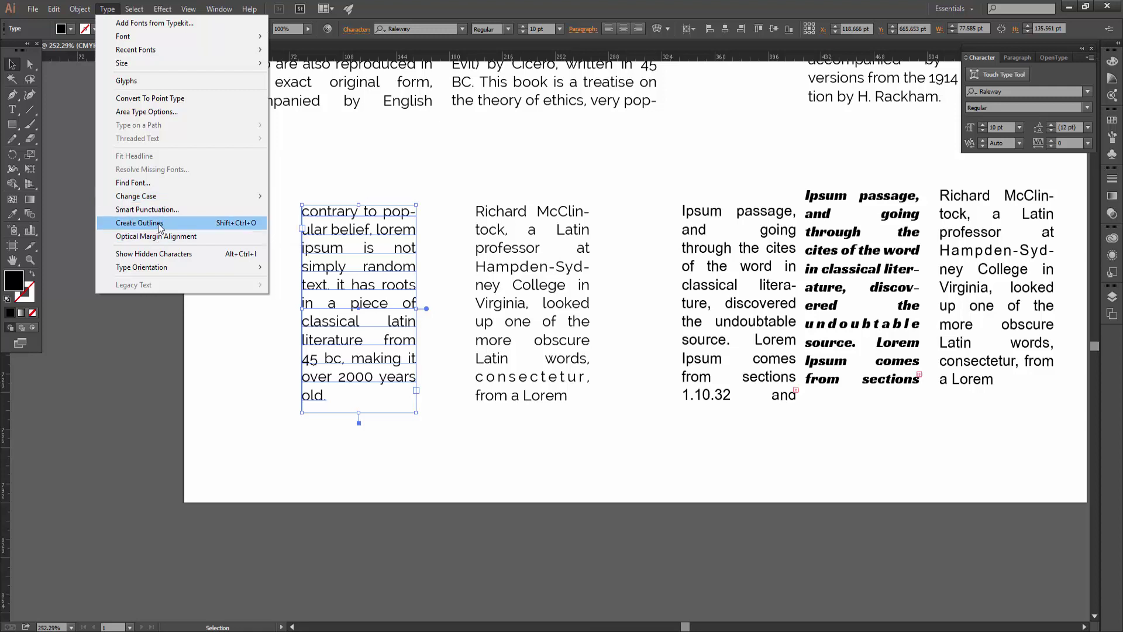
{"action": "left_click", "coordinate": [424, 413]}
{"action": "left_click", "coordinate": [352, 326]}
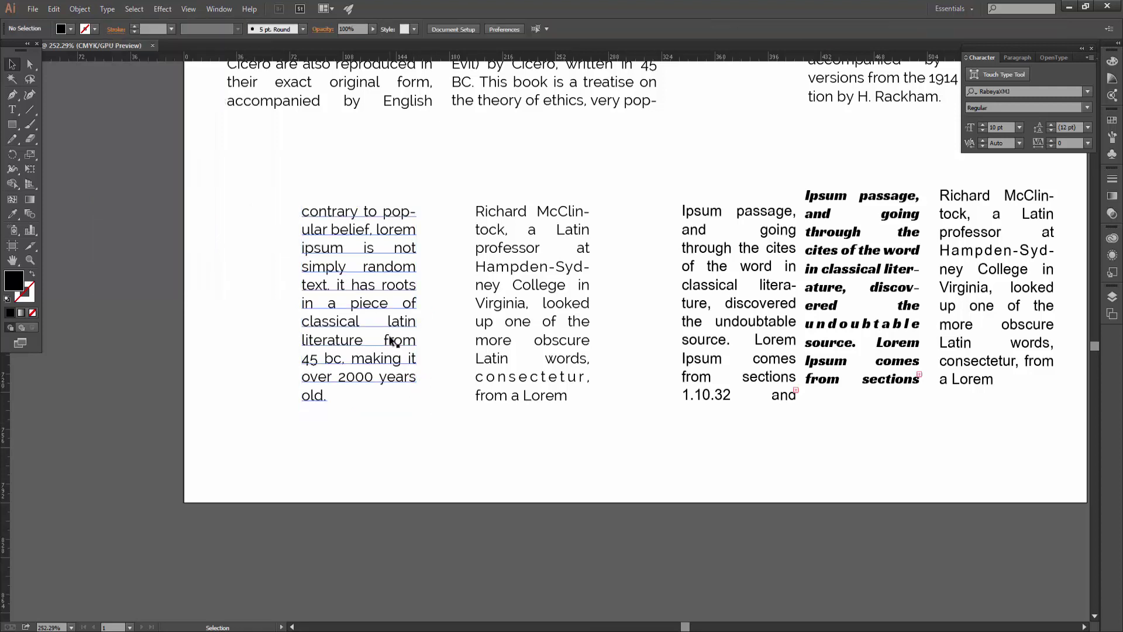
{"action": "right_click", "coordinate": [337, 267]}
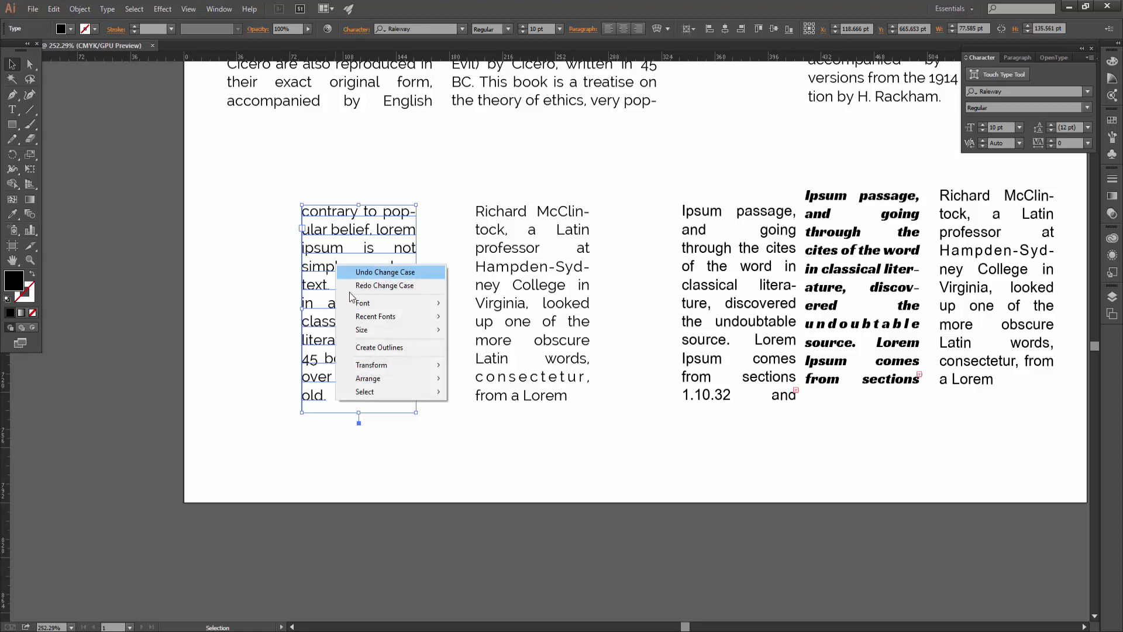
{"action": "left_click", "coordinate": [370, 350]}
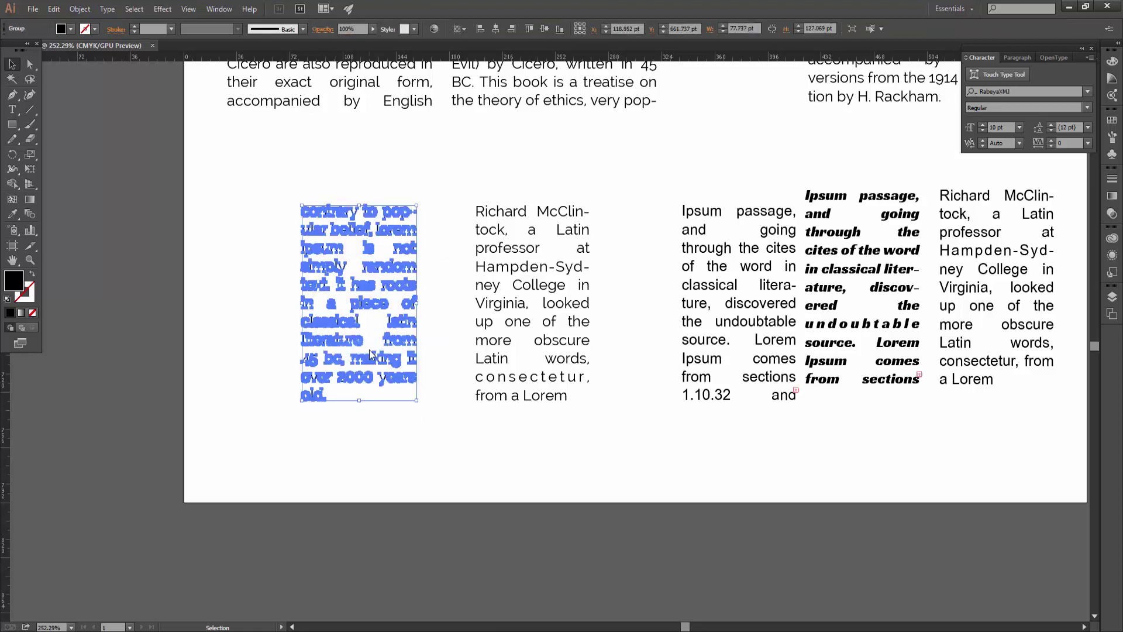
{"action": "key", "text": "ctrl+z"}
{"action": "right_click", "coordinate": [338, 254]}
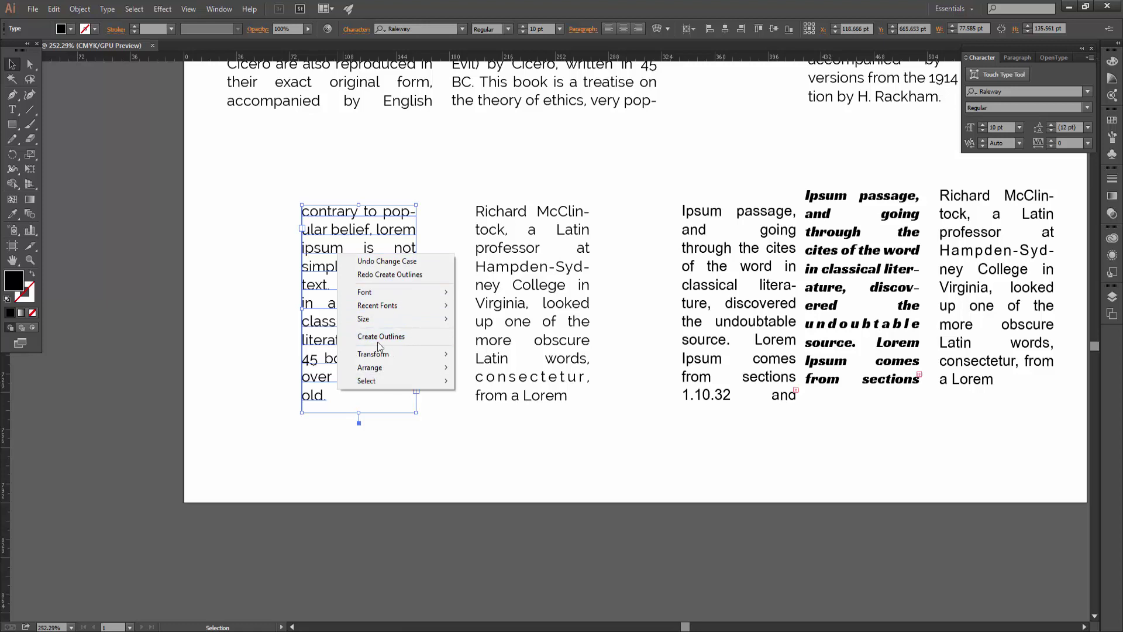
{"action": "left_click", "coordinate": [331, 244]}
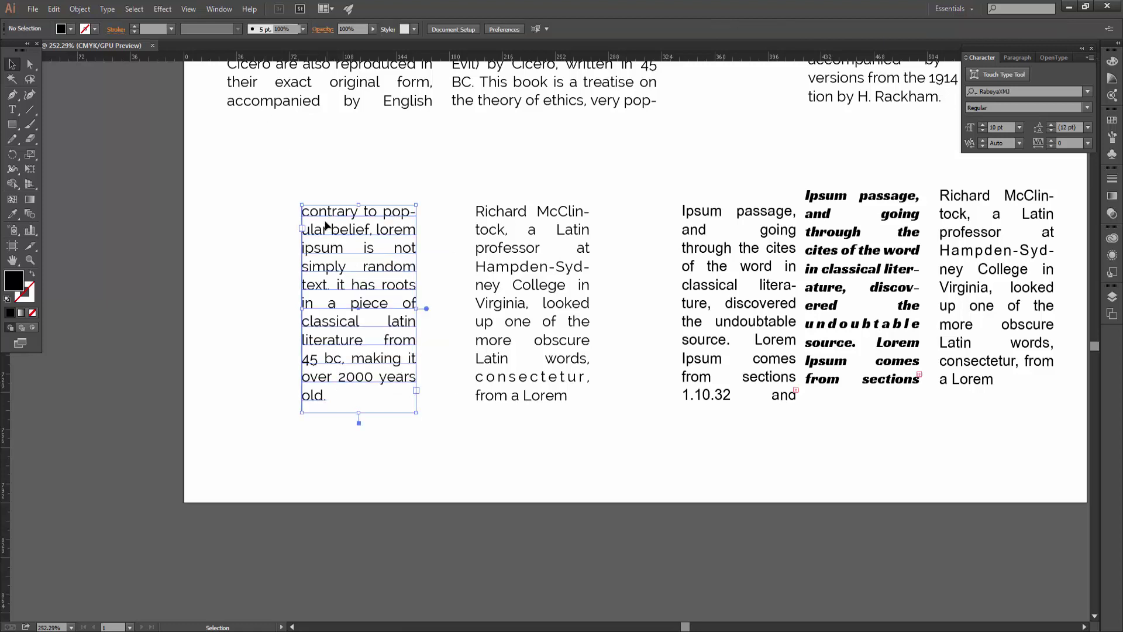
{"action": "left_click", "coordinate": [107, 9]}
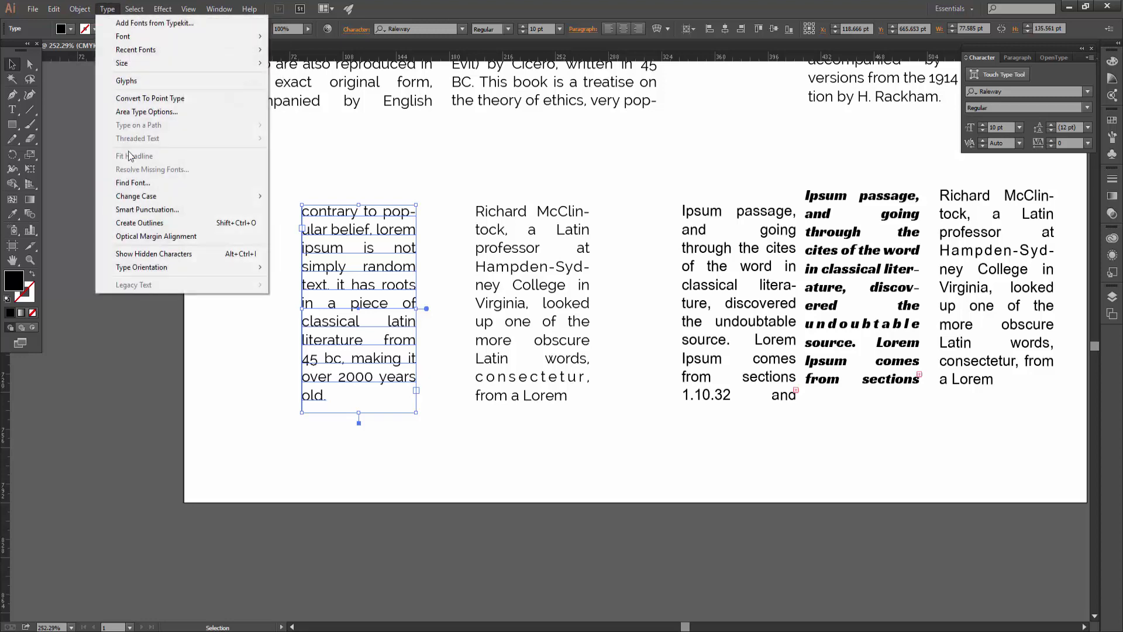
{"action": "left_click", "coordinate": [156, 225]}
{"action": "scroll", "coordinate": [502, 155], "scroll_direction": "down", "scroll_amount": 1}
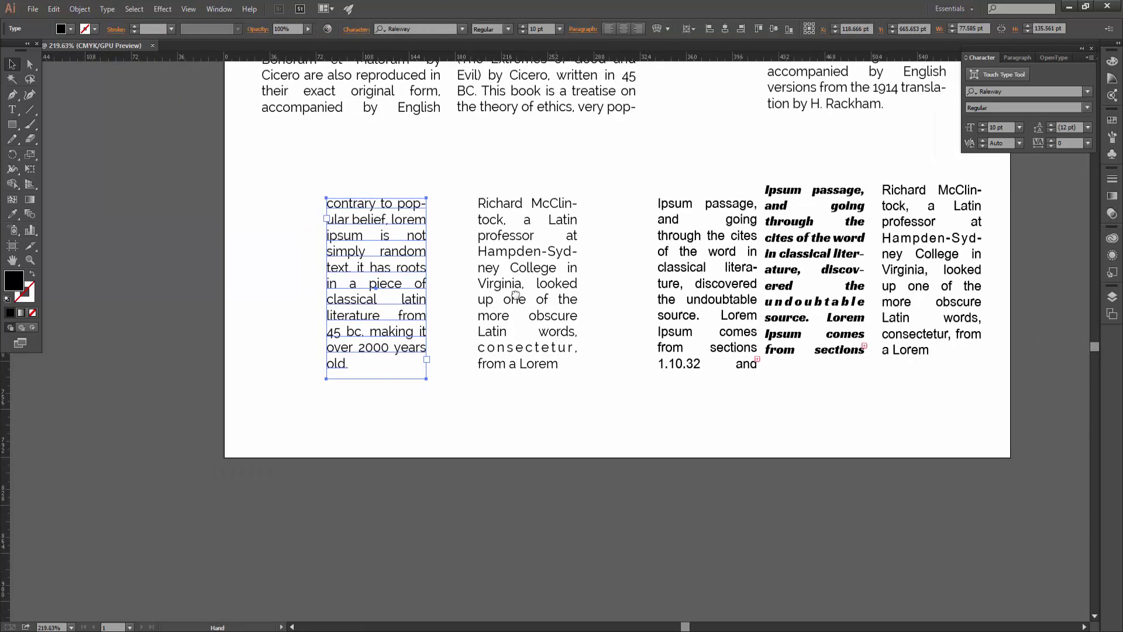
{"action": "scroll", "coordinate": [515, 296], "scroll_direction": "up", "scroll_amount": 5}
{"action": "scroll", "coordinate": [494, 314], "scroll_direction": "down", "scroll_amount": 1, "text": "alt"}
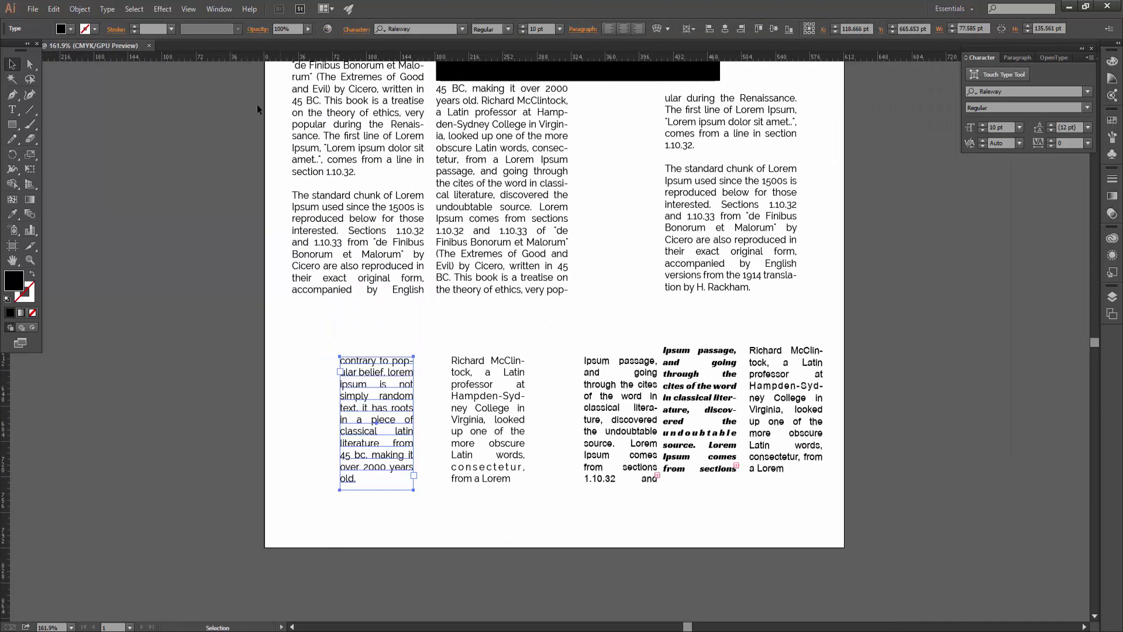
{"action": "left_click", "coordinate": [107, 9]}
{"action": "mouse_move", "coordinate": [142, 267]}
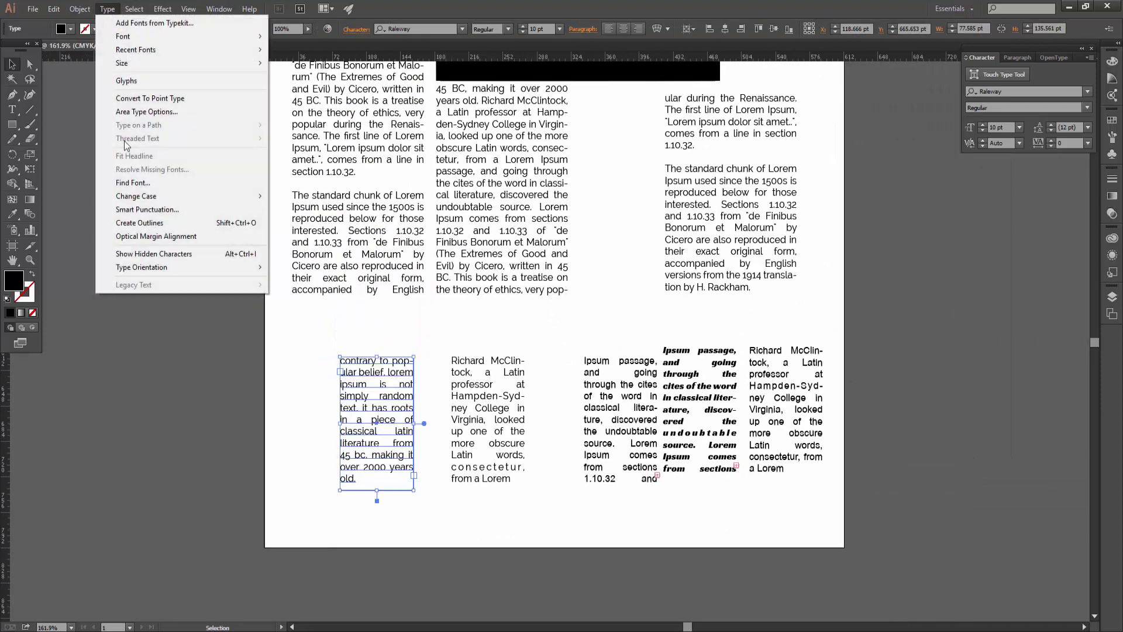
{"action": "left_click", "coordinate": [153, 254]}
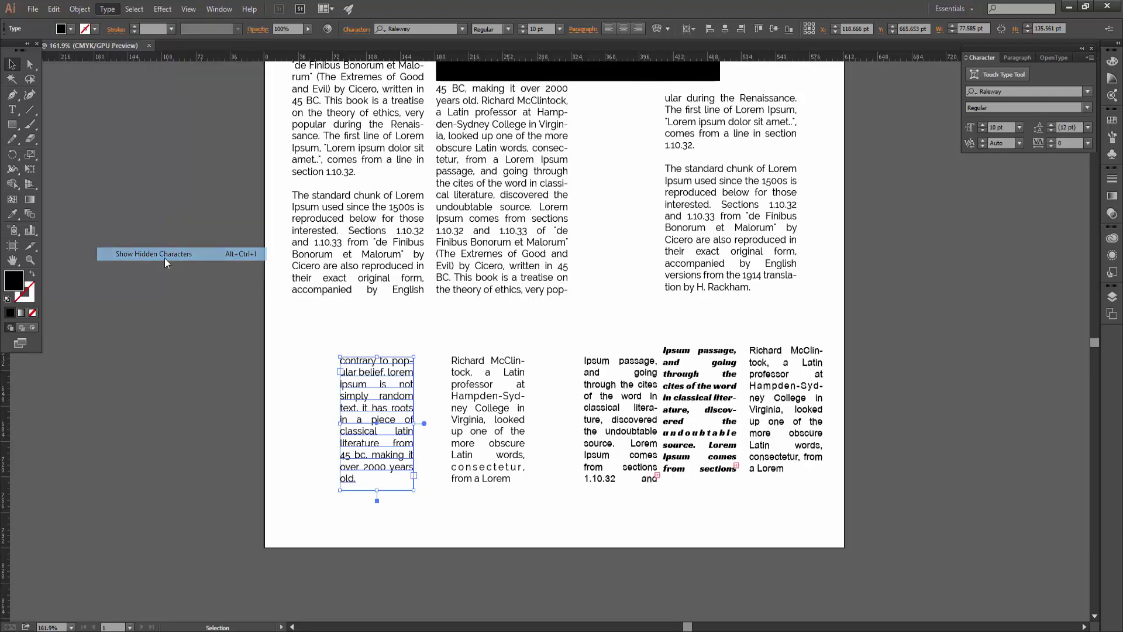
{"action": "left_click", "coordinate": [652, 314]}
{"action": "mouse_move", "coordinate": [503, 266]}
{"action": "left_mouse_down"}
{"action": "mouse_move", "coordinate": [644, 266]}
{"action": "mouse_move", "coordinate": [881, 209]}
{"action": "mouse_move", "coordinate": [817, 406]}
{"action": "mouse_move", "coordinate": [423, 253]}
{"action": "left_mouse_up"}
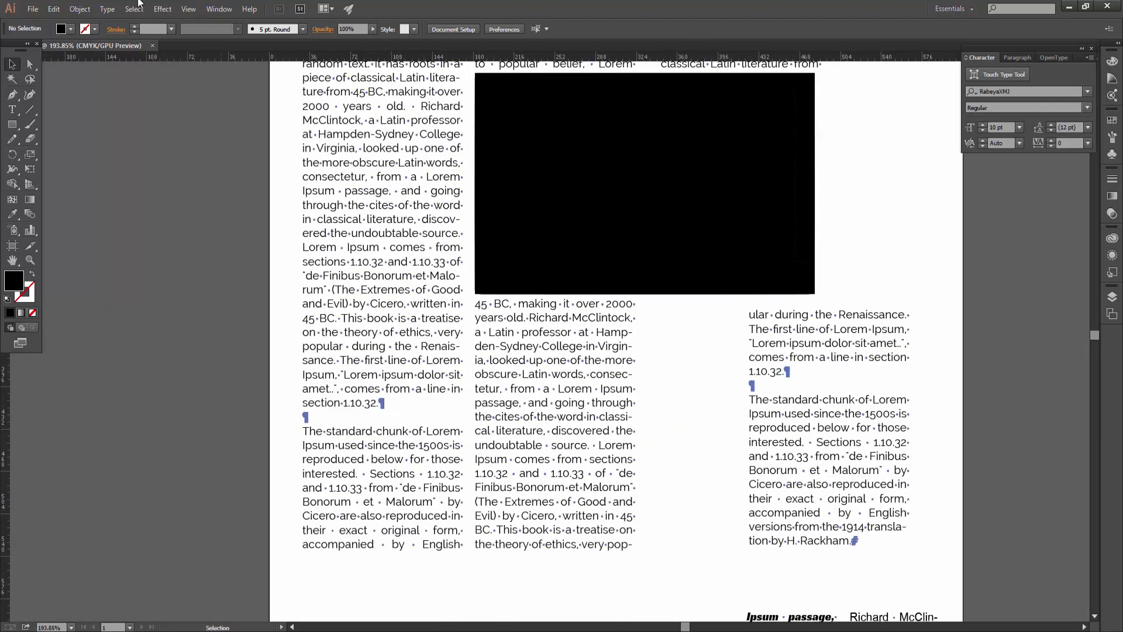
{"action": "left_click", "coordinate": [107, 8]}
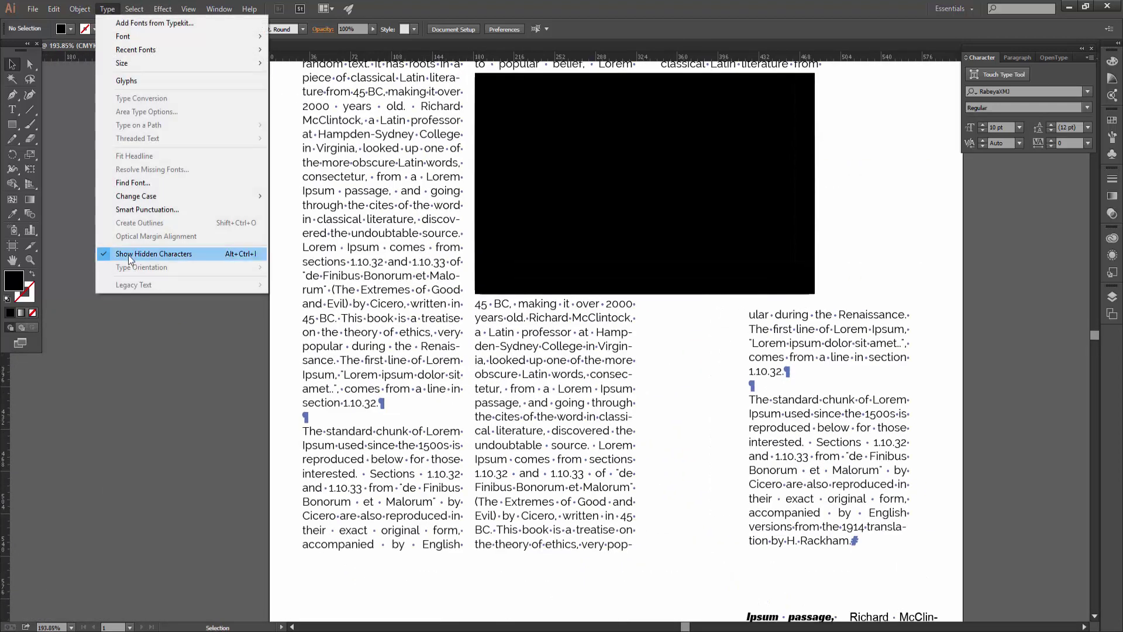
{"action": "left_click", "coordinate": [165, 253]}
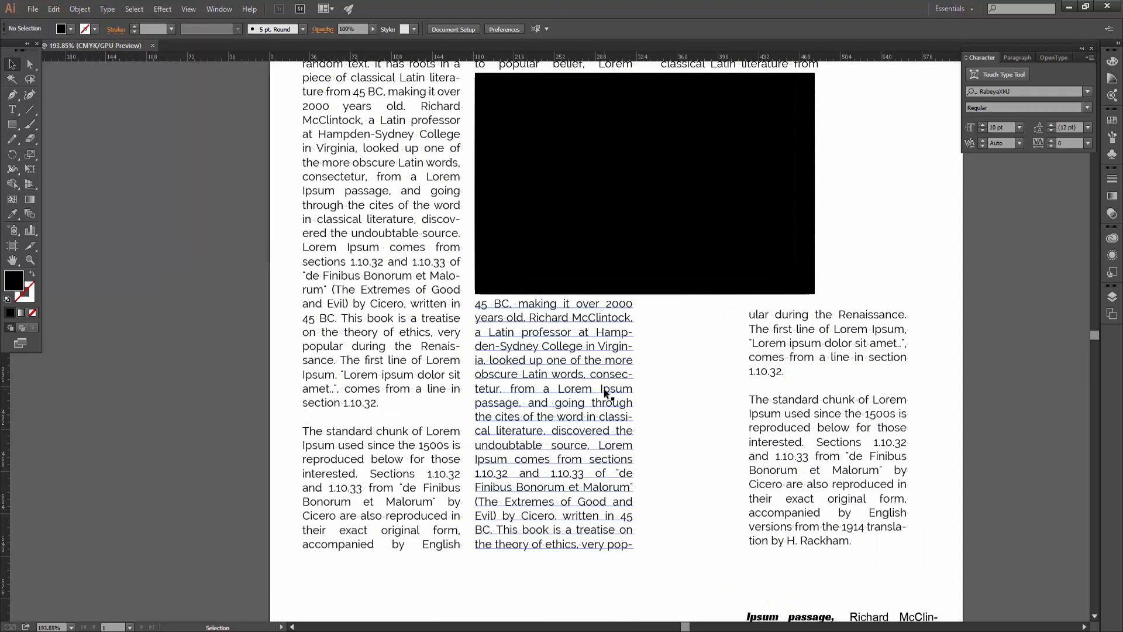
{"action": "scroll", "coordinate": [695, 369], "scroll_direction": "down", "scroll_amount": 2}
Step: Marquee-select all the text frames, look through the Type and Character menus, then deselect
{"action": "scroll", "coordinate": [666, 351], "scroll_direction": "down", "scroll_amount": 2}
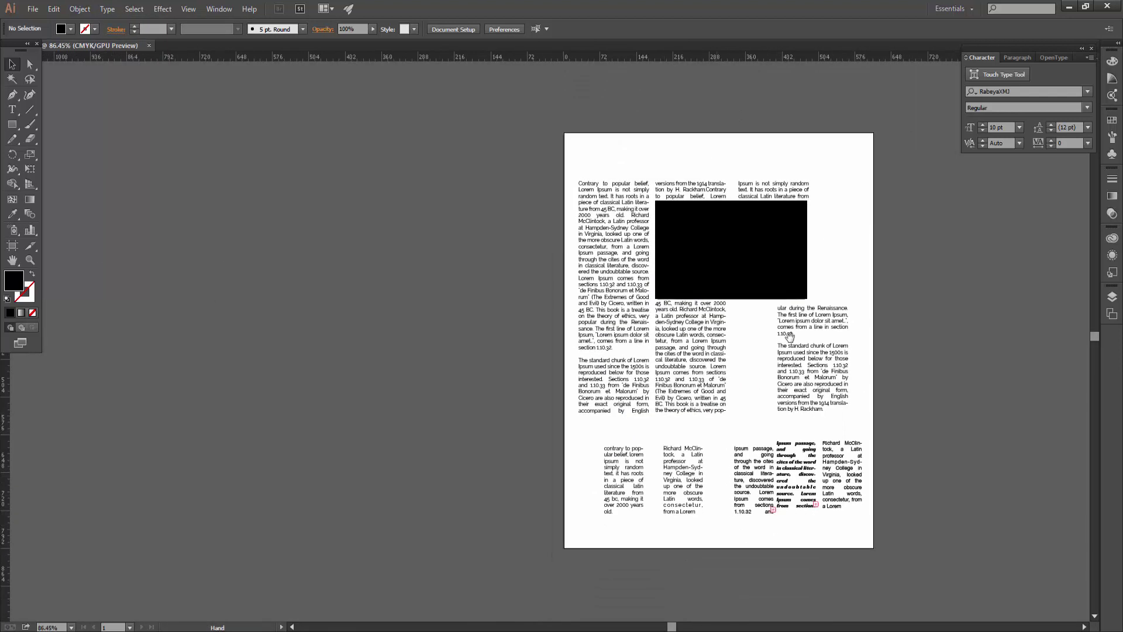
{"action": "scroll", "coordinate": [620, 321], "scroll_direction": "down", "scroll_amount": 2}
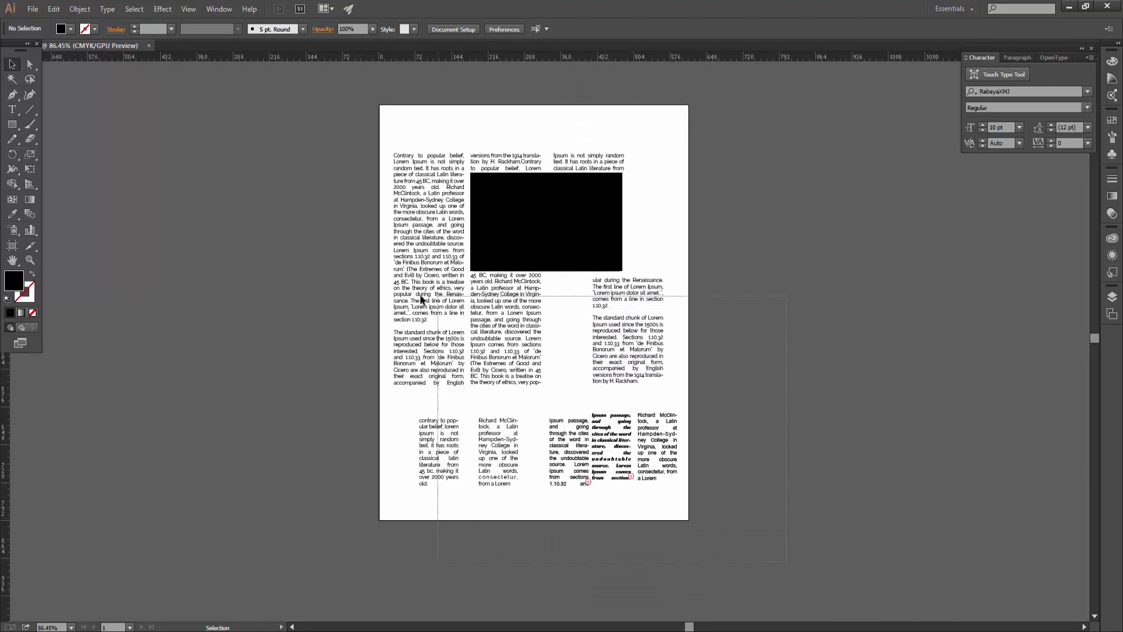
{"action": "left_click_drag", "start_coordinate": [785, 561], "coordinate": [392, 306]}
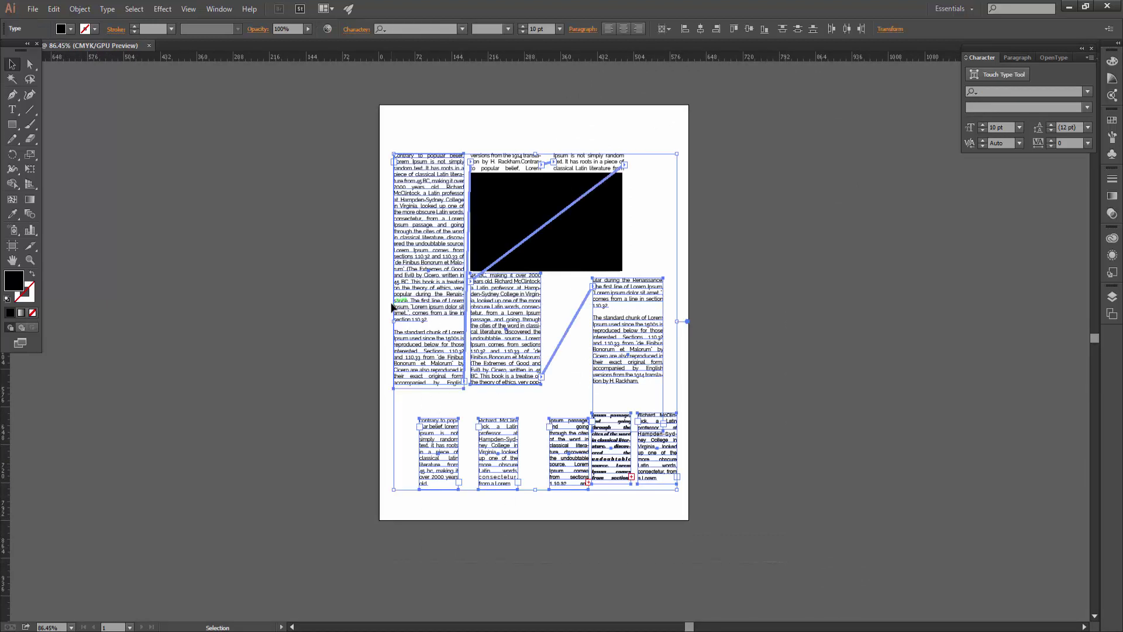
{"action": "left_click", "coordinate": [107, 8]}
{"action": "left_click", "coordinate": [111, 9]}
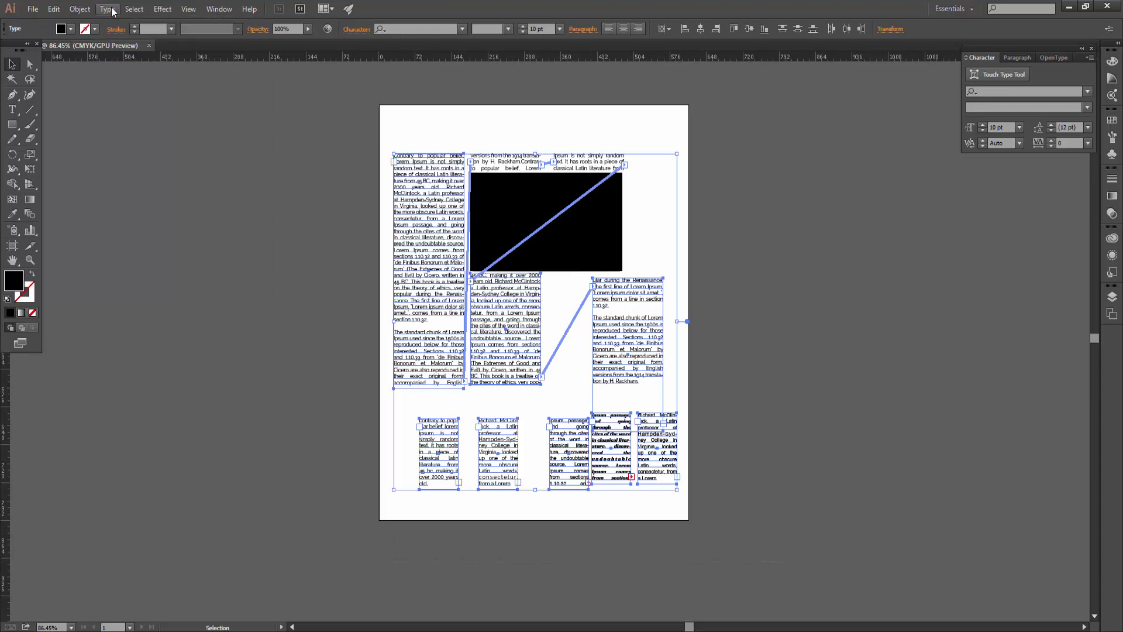
{"action": "left_click", "coordinate": [353, 30]}
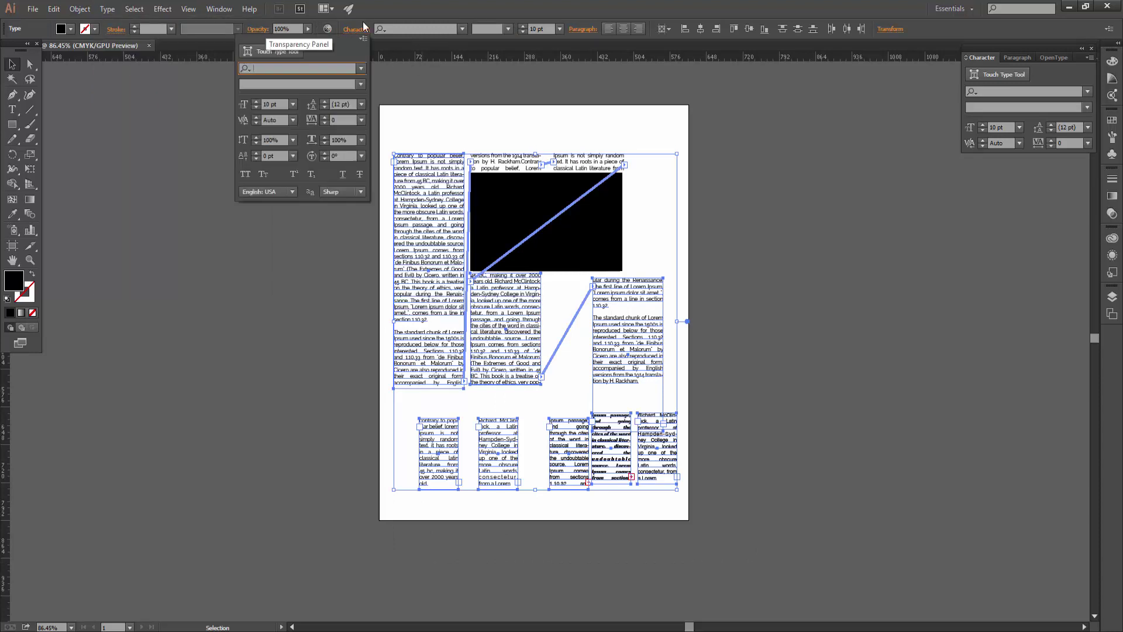
{"action": "left_click", "coordinate": [583, 29]}
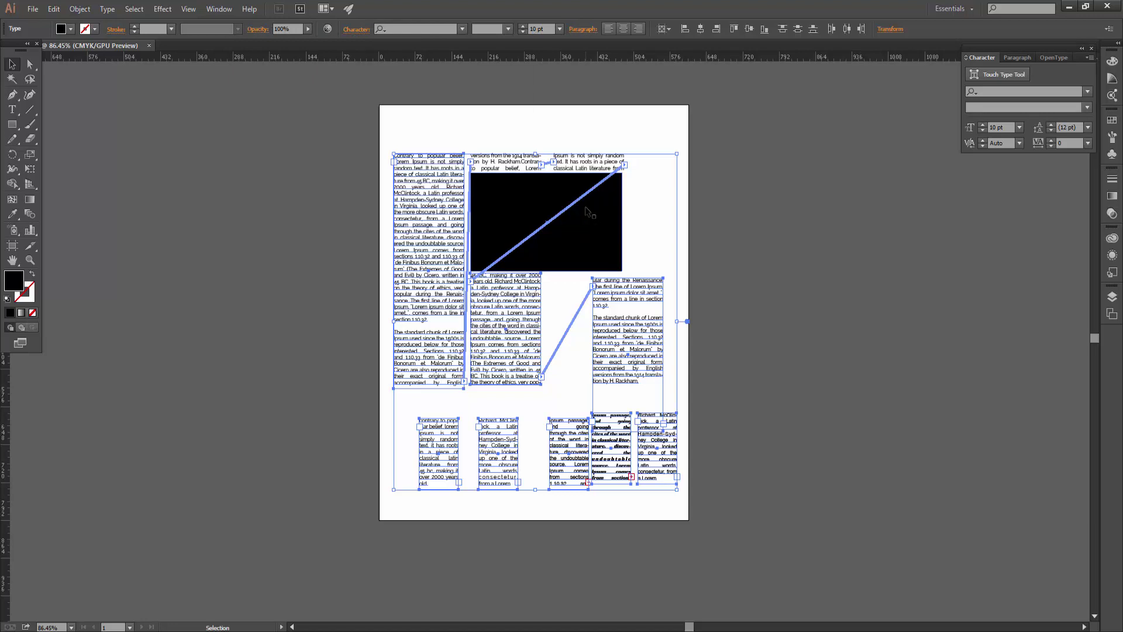
{"action": "key", "text": "ctrl+shift+a"}
Step: Shorten the left threaded column slightly so its text reflows
{"action": "left_click", "coordinate": [427, 196]}
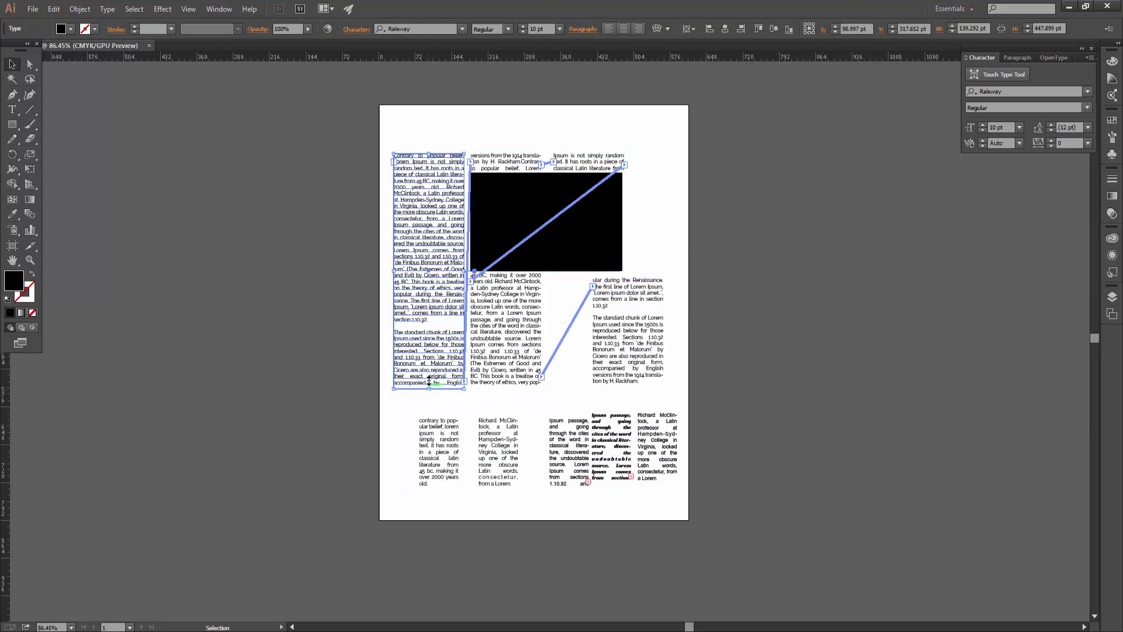
{"action": "mouse_move", "coordinate": [430, 389]}
{"action": "left_mouse_down"}
{"action": "mouse_move", "coordinate": [433, 236]}
{"action": "mouse_move", "coordinate": [428, 384]}
{"action": "left_mouse_up"}
{"action": "left_click", "coordinate": [570, 286]}
{"action": "left_click", "coordinate": [765, 380]}
Step: Delete the upper threaded columns and black block, then move the two lower-left paragraphs up the page
{"action": "left_click_drag", "start_coordinate": [747, 381], "coordinate": [368, 110]}
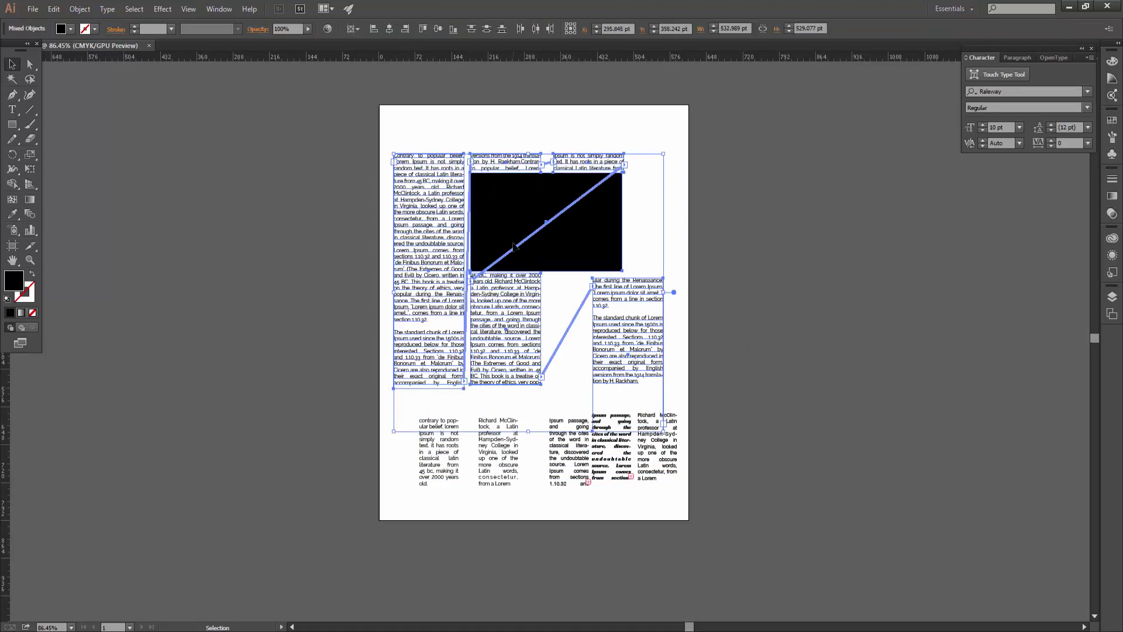
{"action": "key", "text": "Delete"}
{"action": "left_click", "coordinate": [497, 446]}
{"action": "left_click", "coordinate": [437, 447], "text": "shift"}
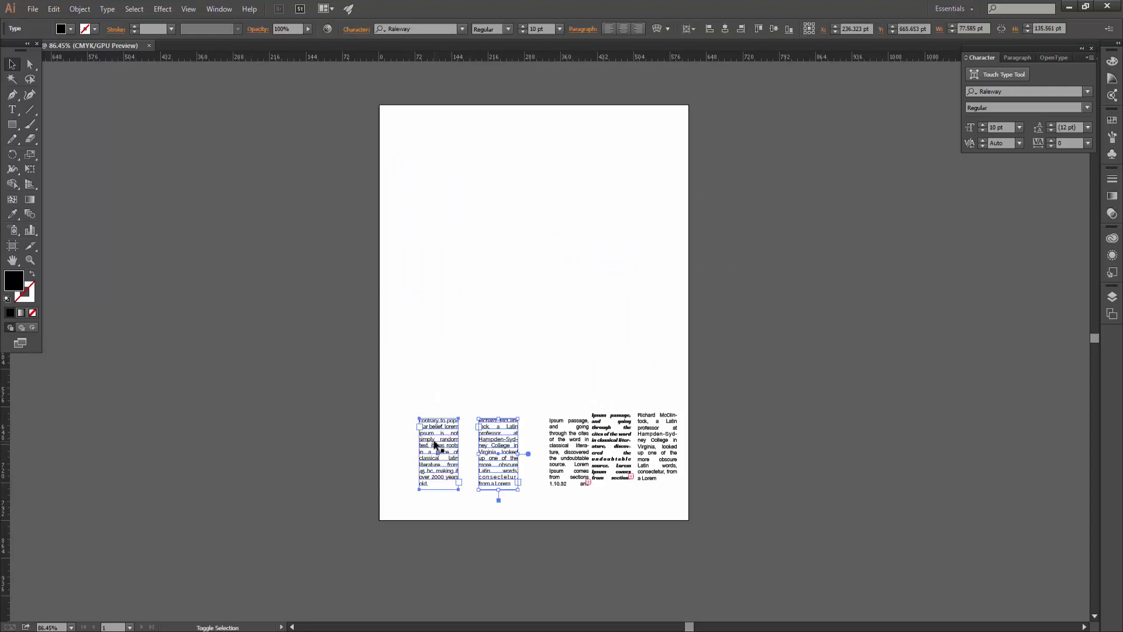
{"action": "mouse_move", "coordinate": [436, 446]}
{"action": "left_mouse_down"}
{"action": "mouse_move", "coordinate": [468, 287]}
{"action": "mouse_move", "coordinate": [468, 127]}
{"action": "left_mouse_up"}
{"action": "left_click", "coordinate": [412, 468]}
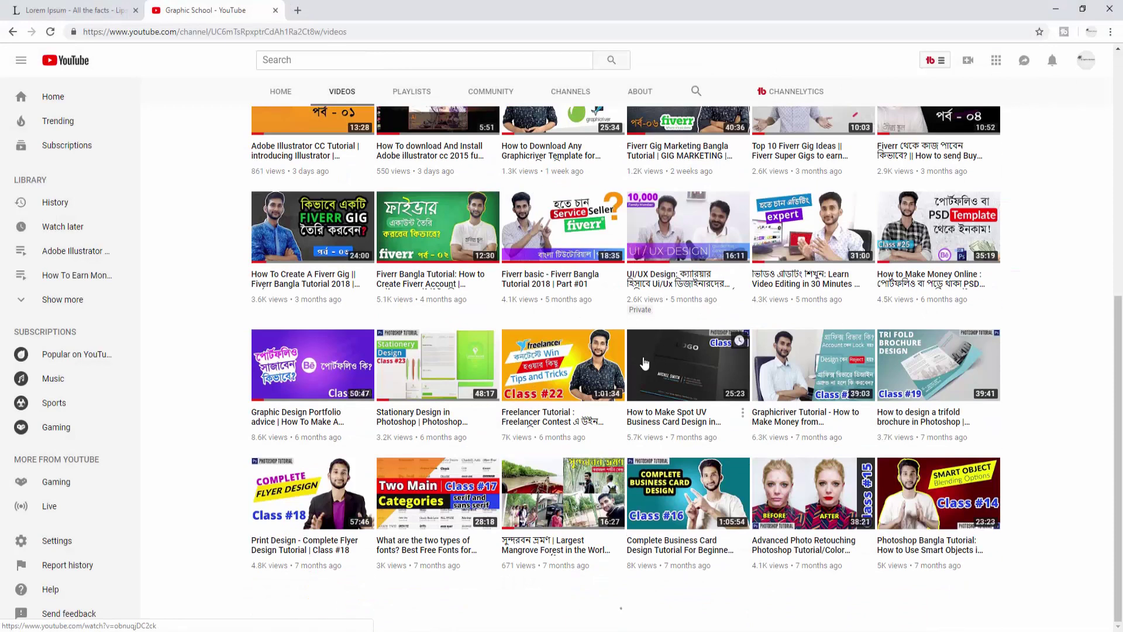
Step: Scroll down the Graphic School Videos tab to the older tutorials, then back up slightly
{"action": "scroll", "coordinate": [644, 363], "scroll_direction": "down", "scroll_amount": 7}
{"action": "scroll", "coordinate": [645, 361], "scroll_direction": "down", "scroll_amount": 4}
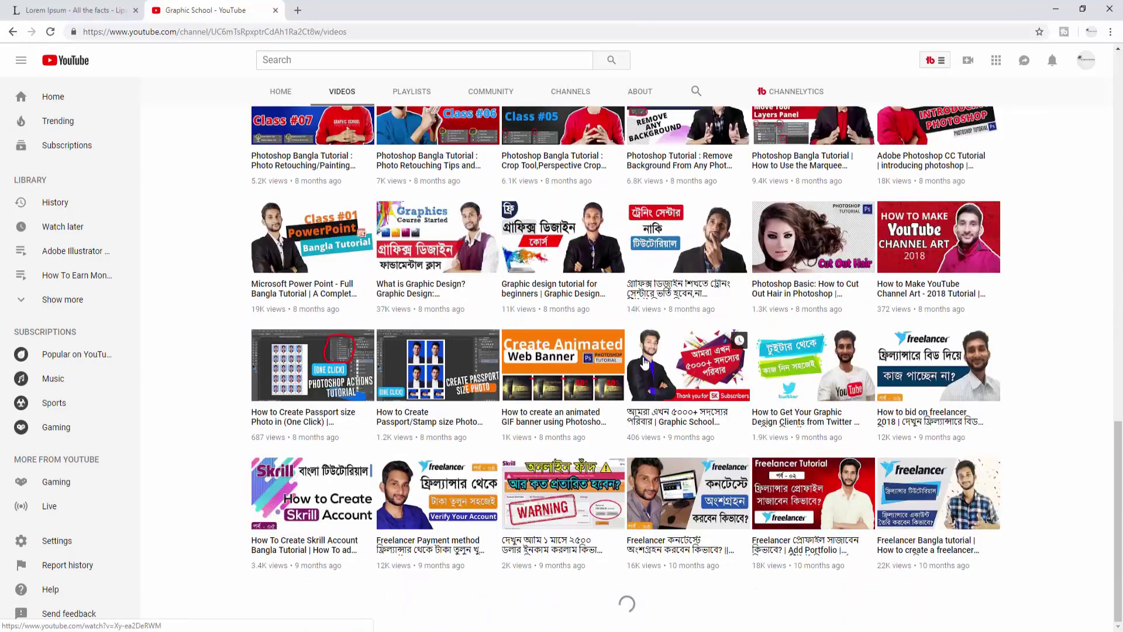
{"action": "scroll", "coordinate": [644, 361], "scroll_direction": "down", "scroll_amount": 5}
{"action": "scroll", "coordinate": [644, 362], "scroll_direction": "down", "scroll_amount": 4}
{"action": "scroll", "coordinate": [644, 362], "scroll_direction": "down", "scroll_amount": 1}
{"action": "mouse_move", "coordinate": [688, 278]}
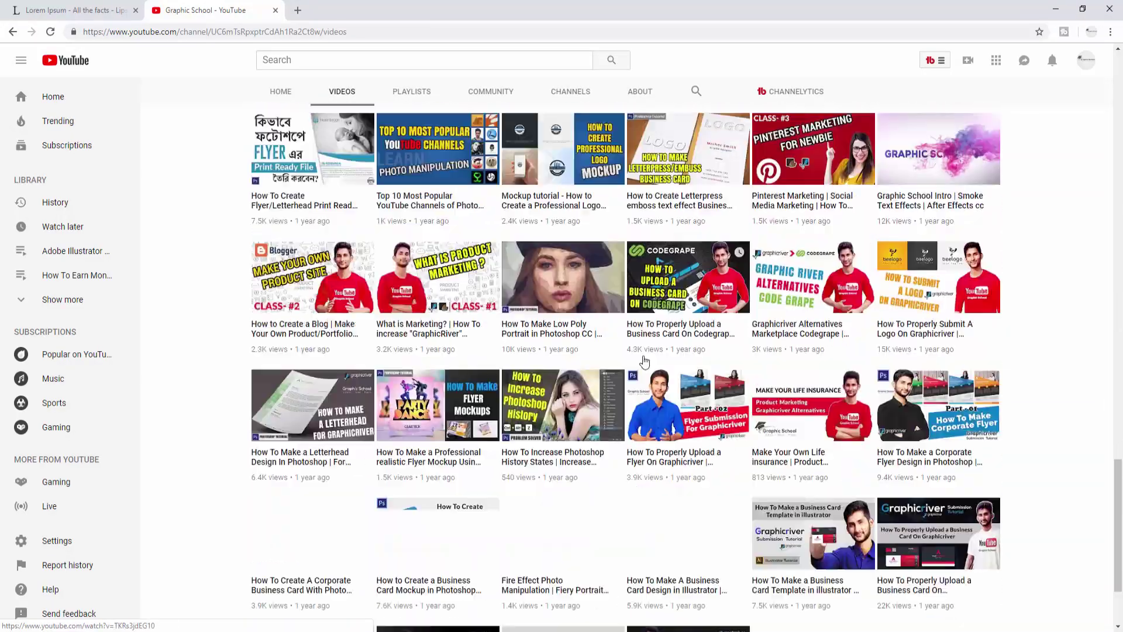
{"action": "scroll", "coordinate": [644, 362], "scroll_direction": "down", "scroll_amount": 3}
{"action": "scroll", "coordinate": [644, 361], "scroll_direction": "up", "scroll_amount": 7}
{"action": "scroll", "coordinate": [644, 361], "scroll_direction": "up", "scroll_amount": 1}
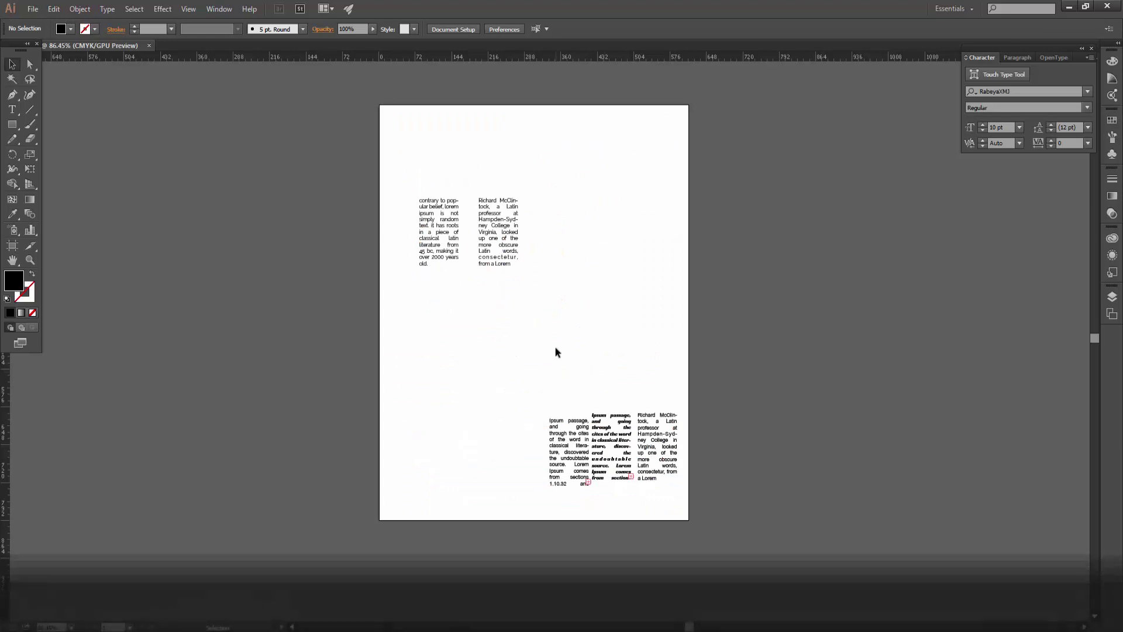
Step: Back in Illustrator, open and close the Type menu without changing the page
{"action": "left_click", "coordinate": [107, 8]}
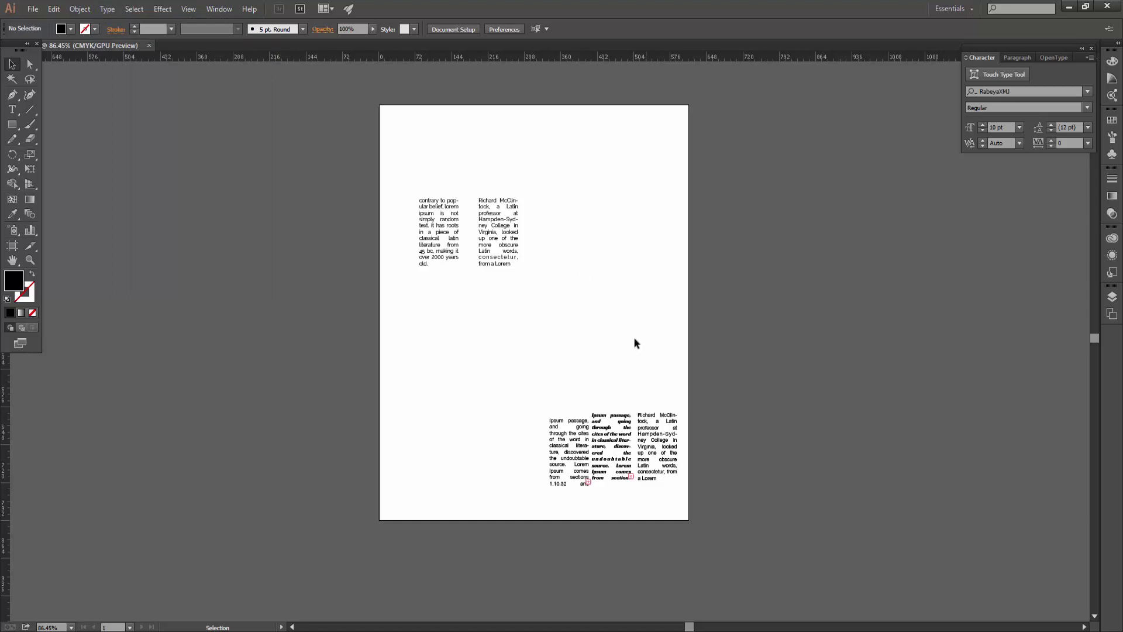